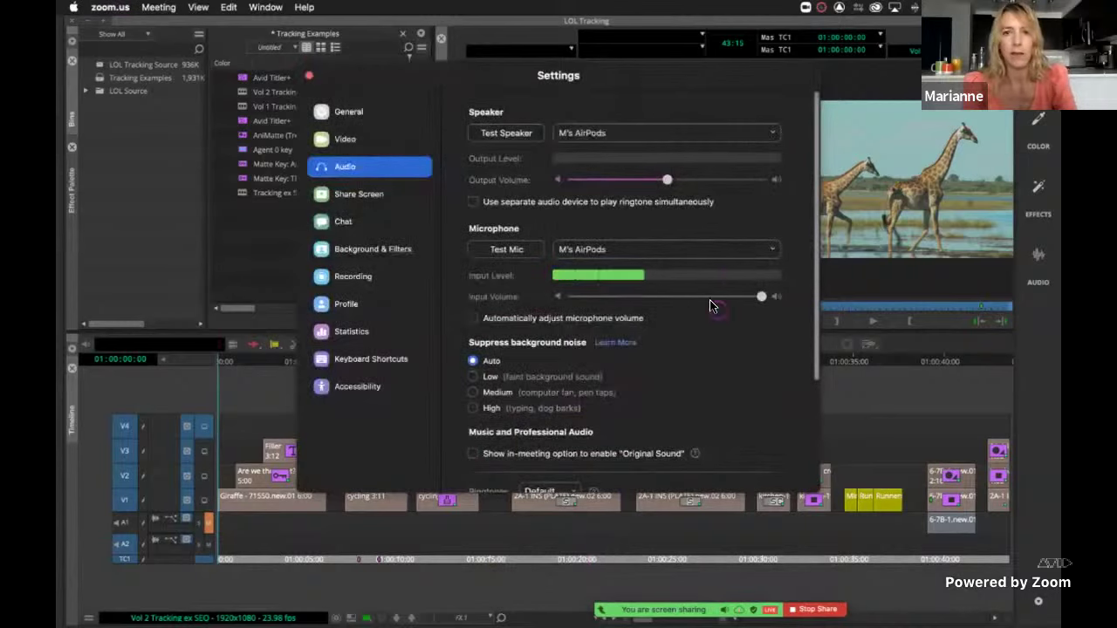
Step: Close the audio settings and set Zoom's share sound to Stereo (High-fidelity)
click(308, 77)
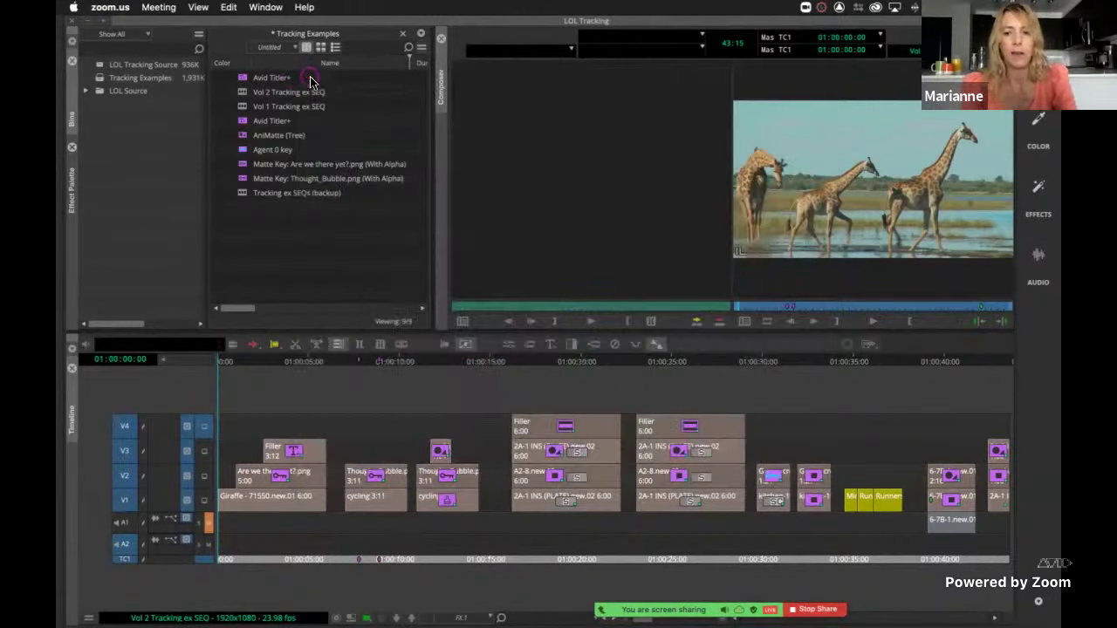
click(766, 577)
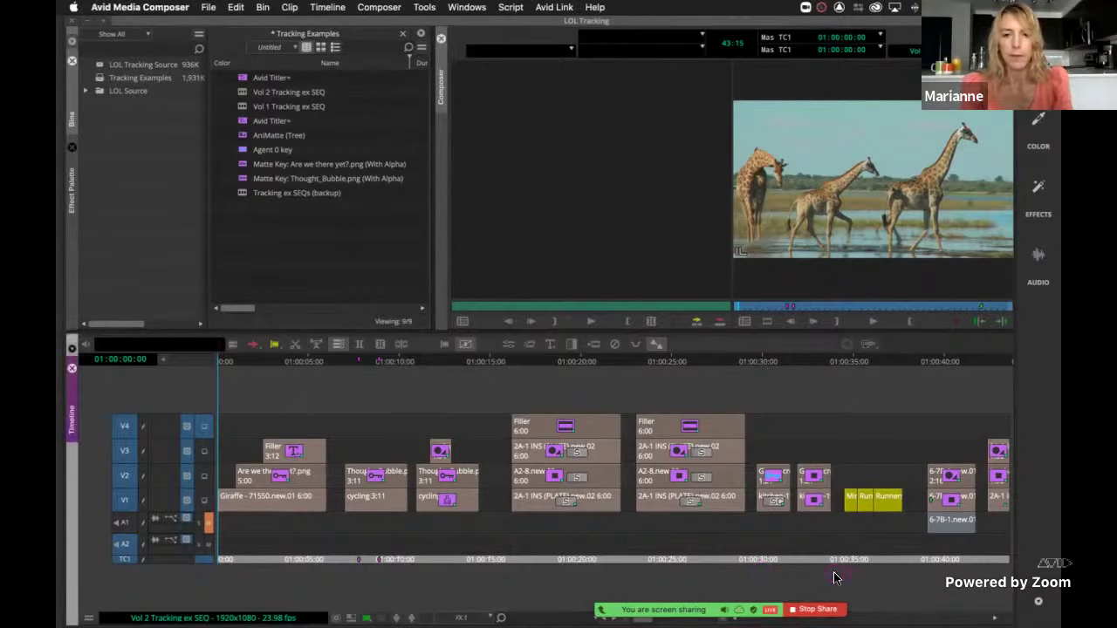
mouse_move(596, 596)
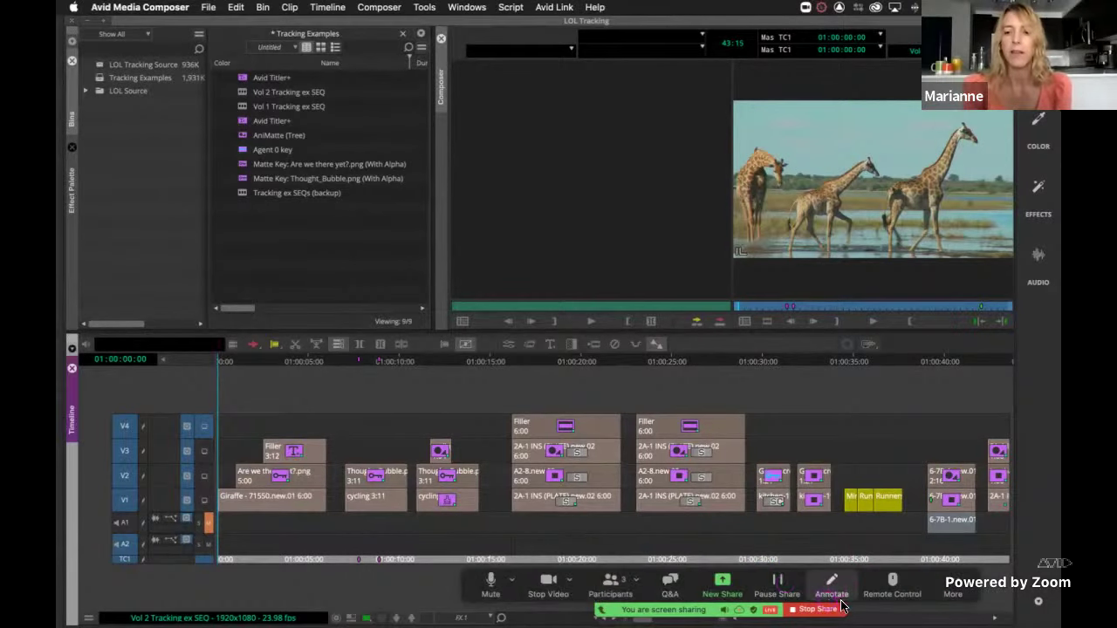
click(958, 591)
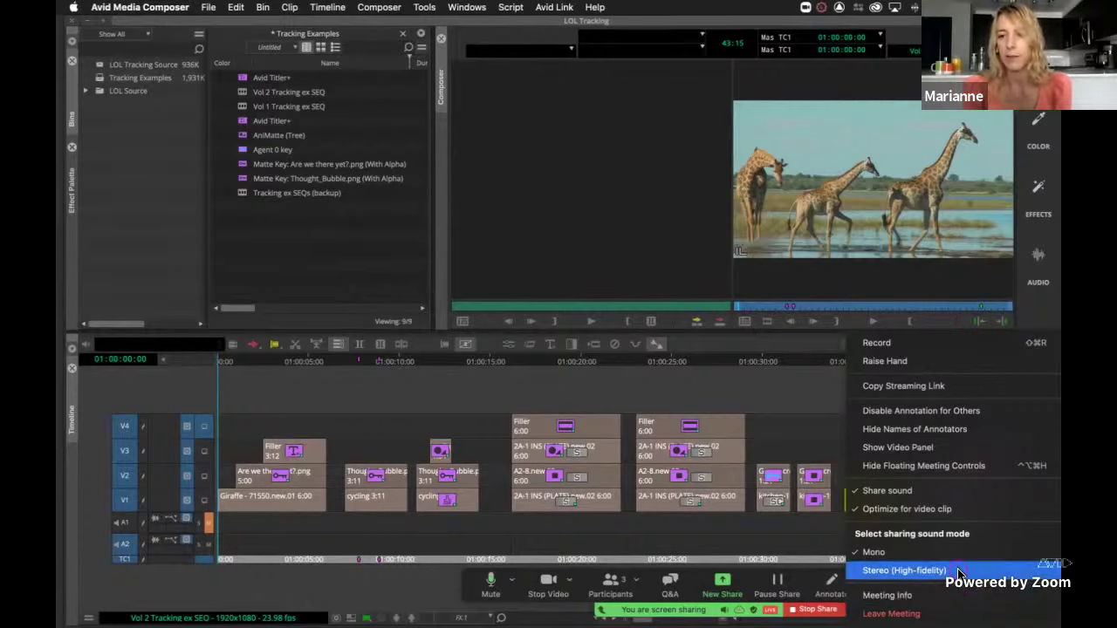
click(951, 465)
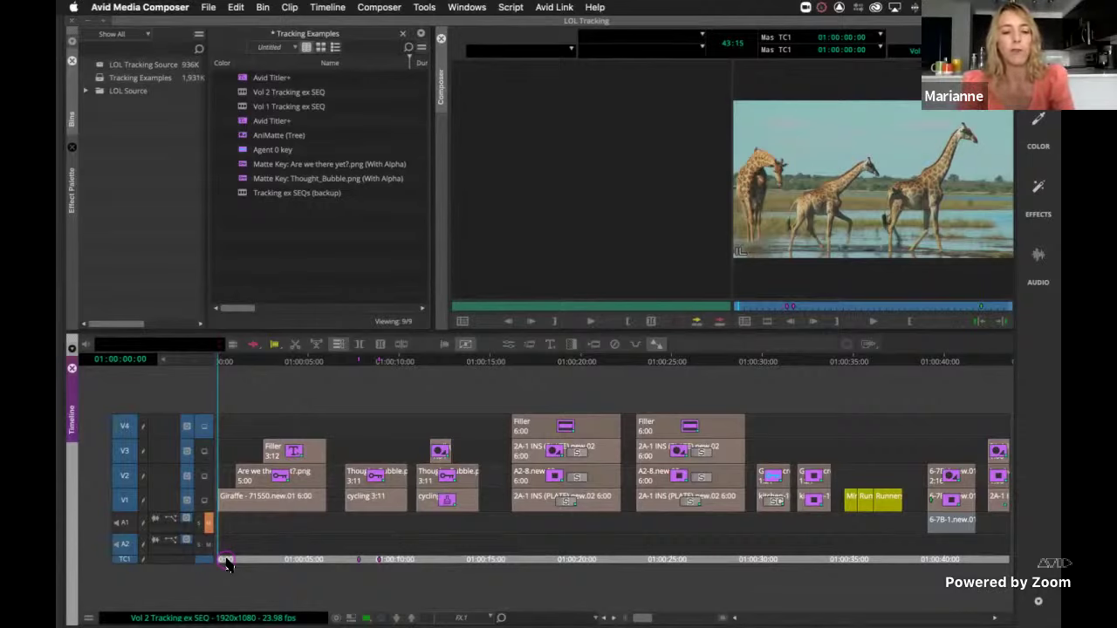
key(super+shift+f)
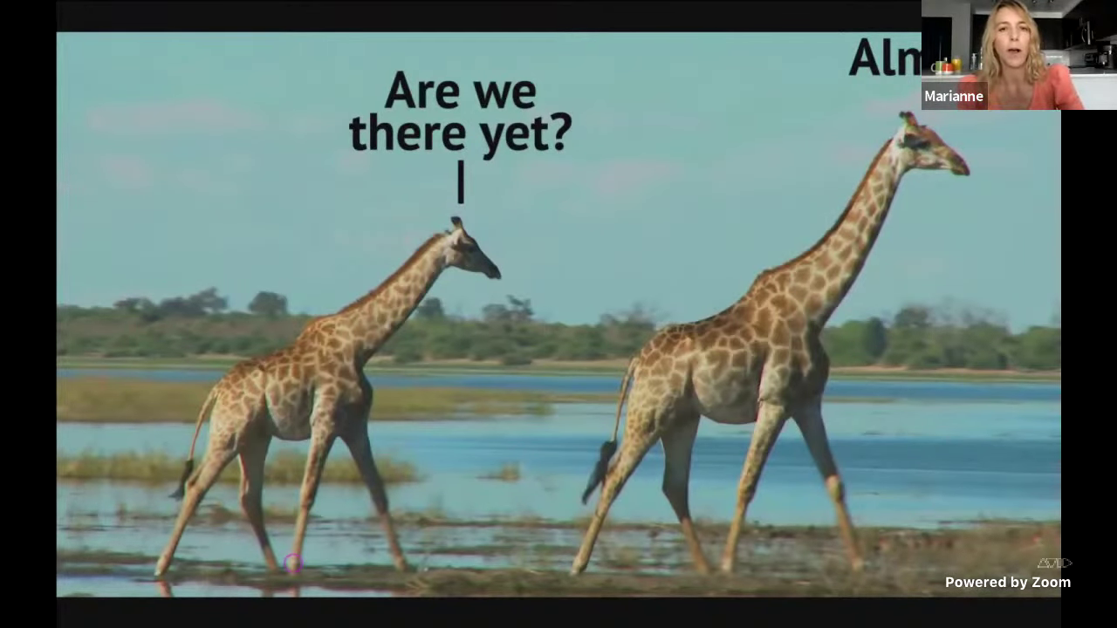
click(292, 565)
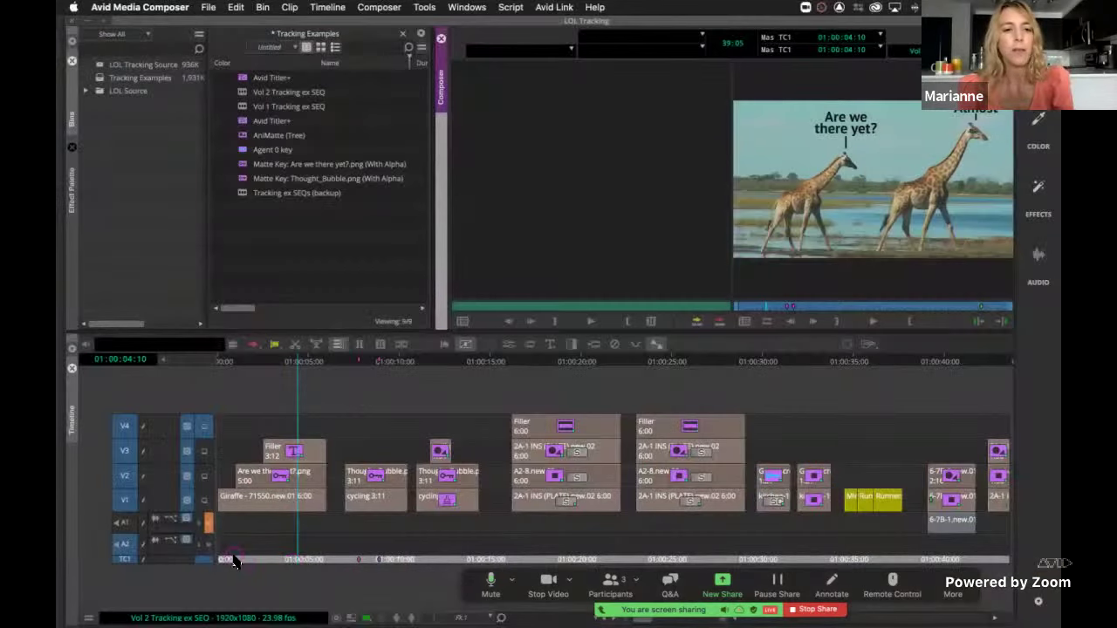
click(249, 563)
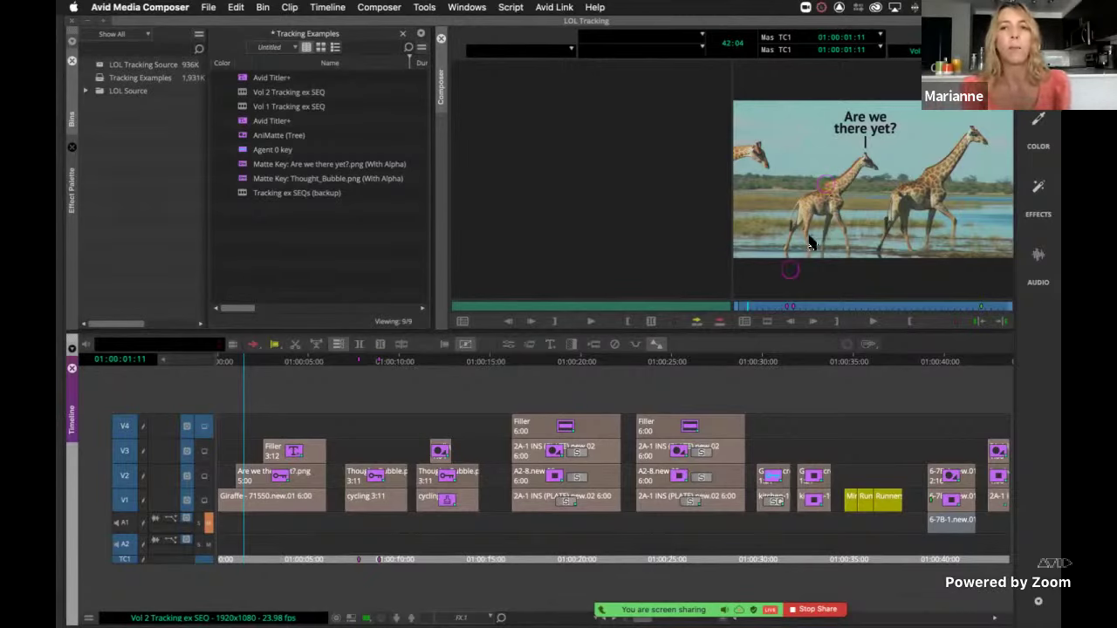
click(824, 142)
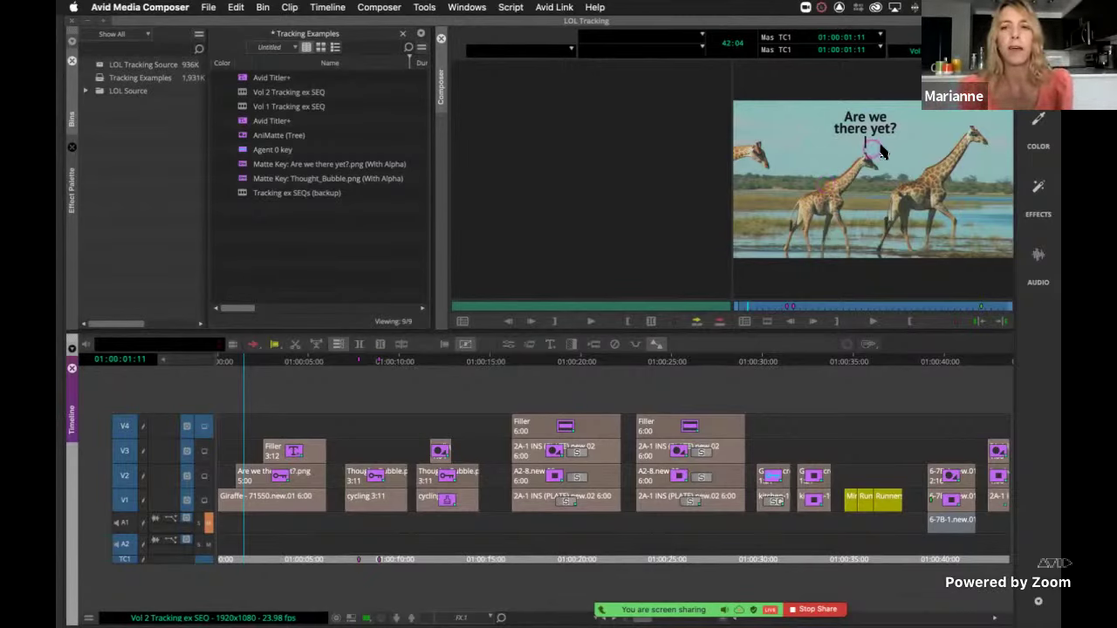
click(280, 460)
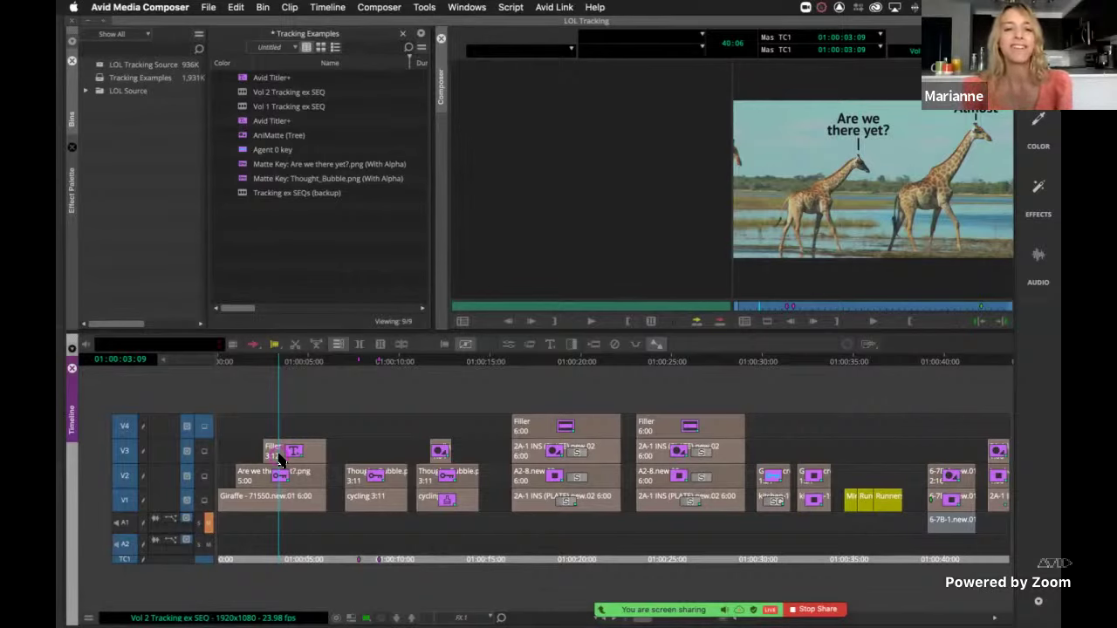
Step: Park at 01:00:03:16 and select the 'Are we there yet?' Titler+ caption on V3
click(283, 460)
drag(286, 458, 288, 458)
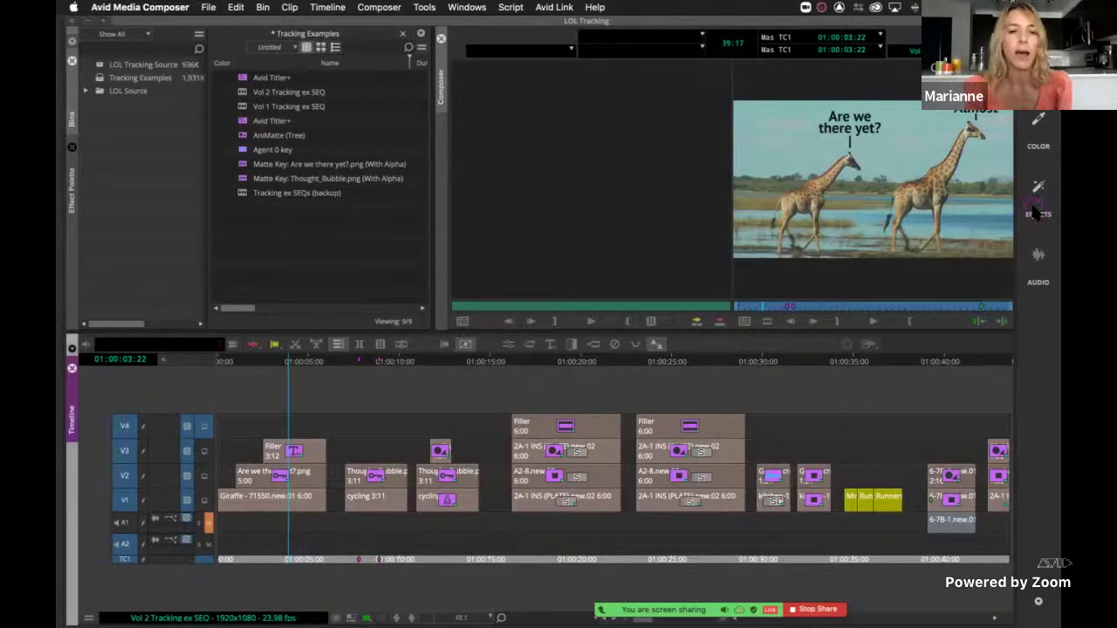
click(283, 448)
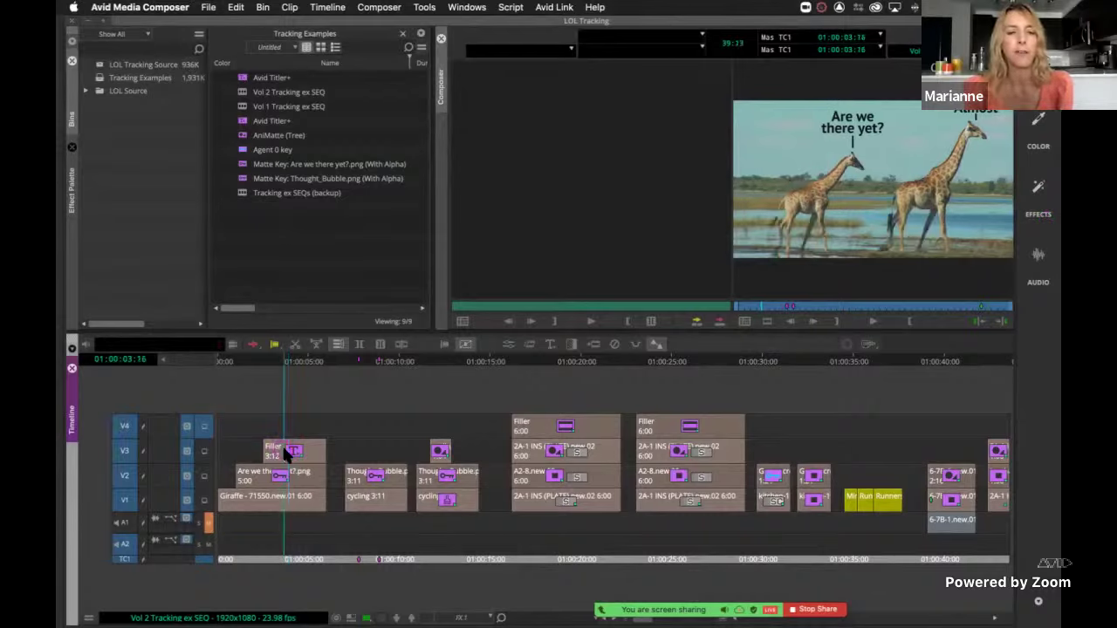
click(285, 449)
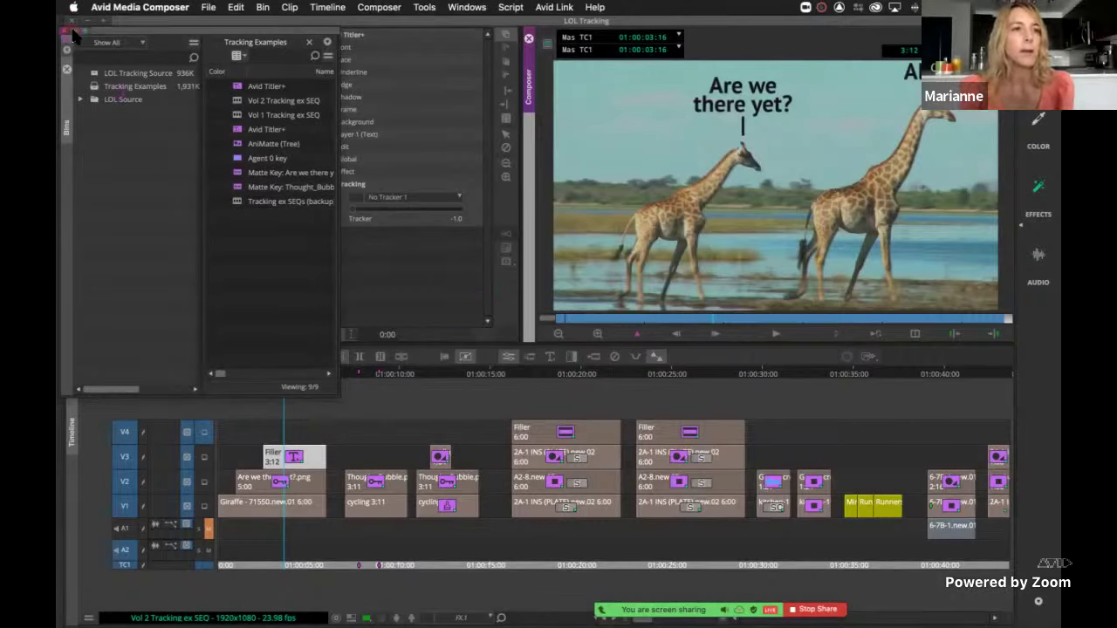
Step: Open the caption's Tracking Tool from the Effect Editor, with Point A on the left giraffe
click(69, 36)
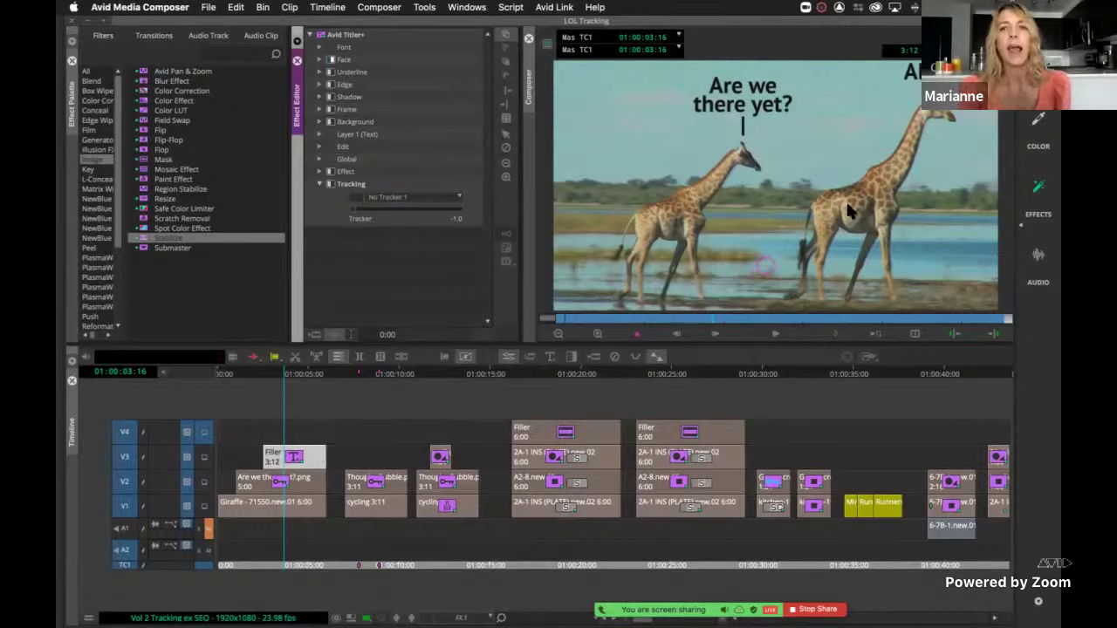
click(899, 106)
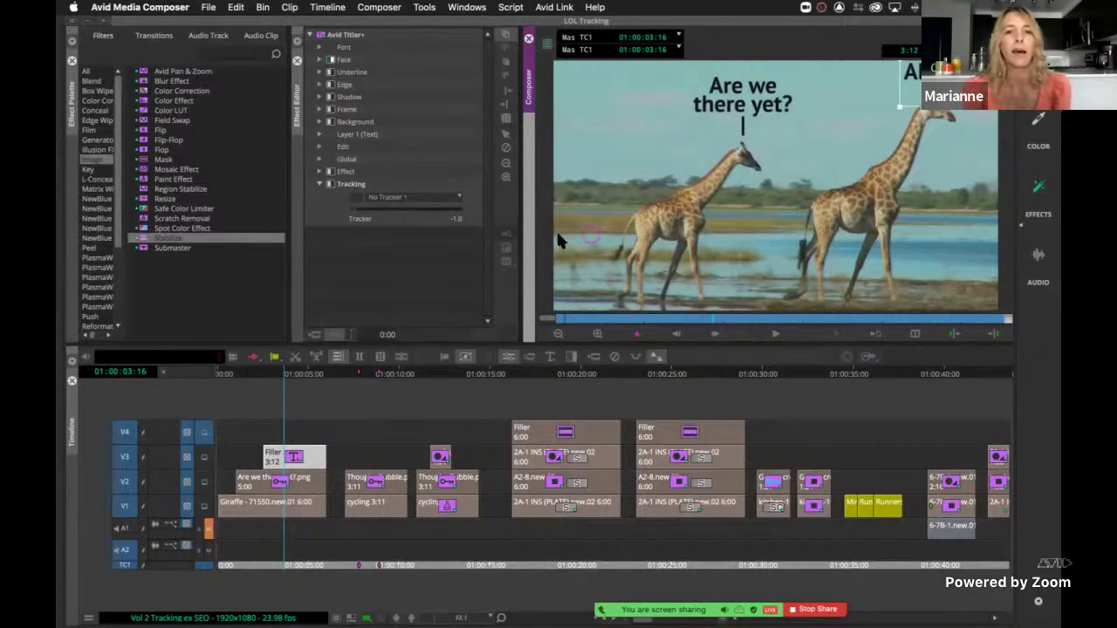
click(412, 197)
click(416, 215)
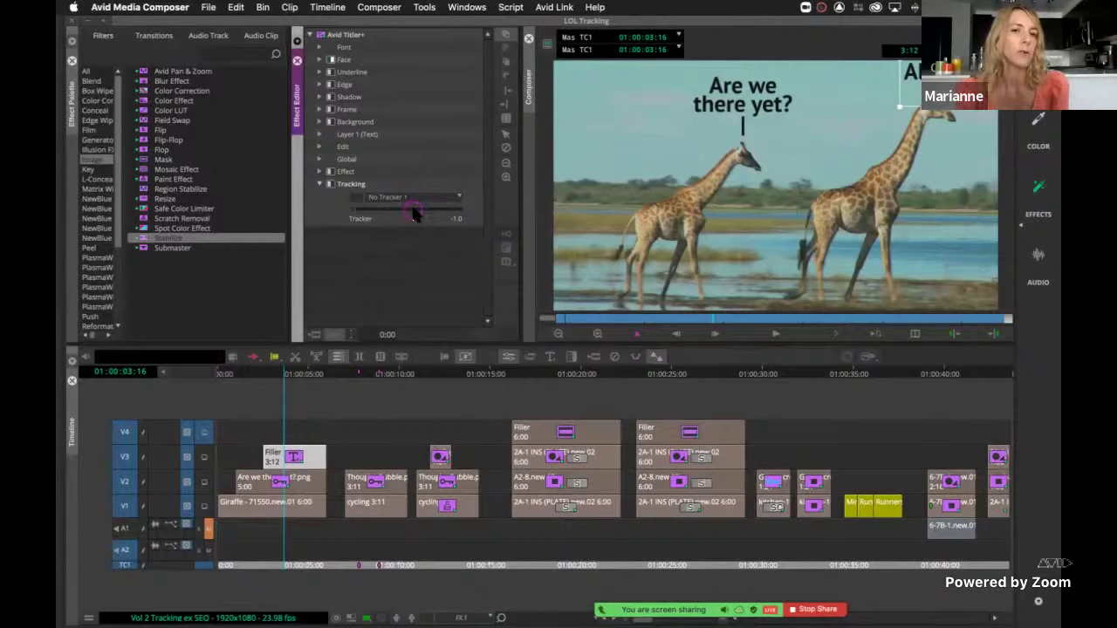
click(507, 249)
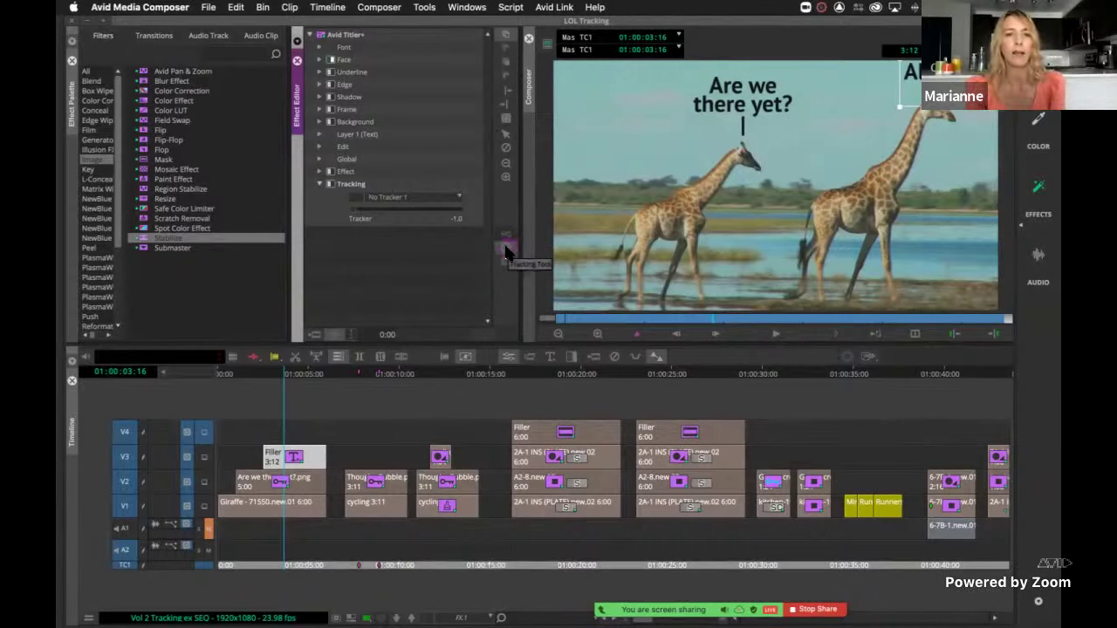
click(506, 252)
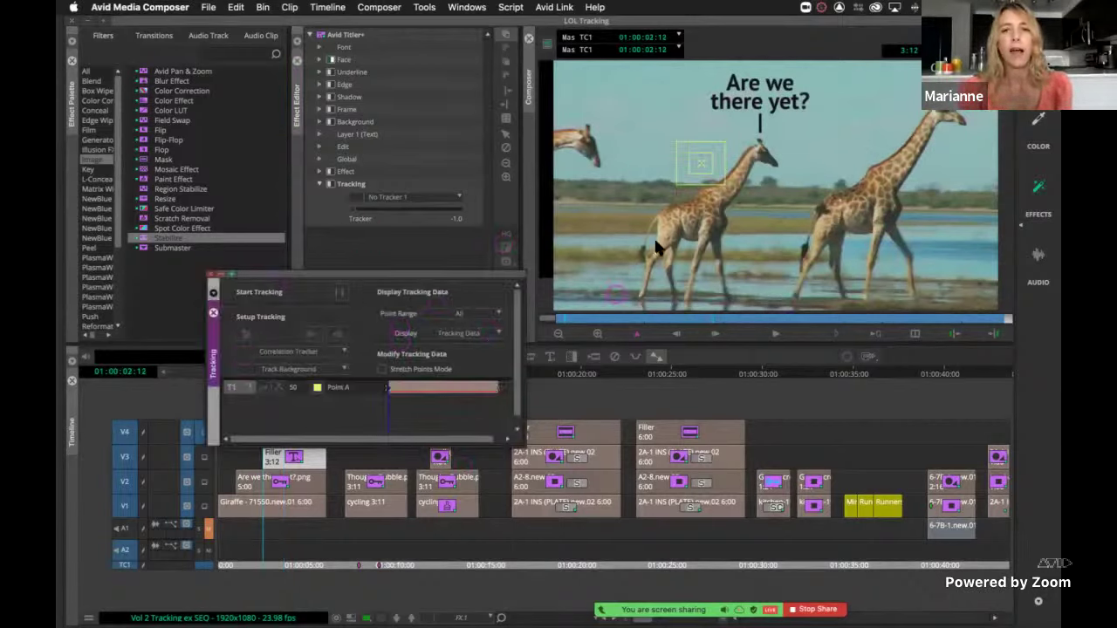
Step: Track Point A on the left giraffe through to 01:00:05:23, then close the Tracking window
click(699, 162)
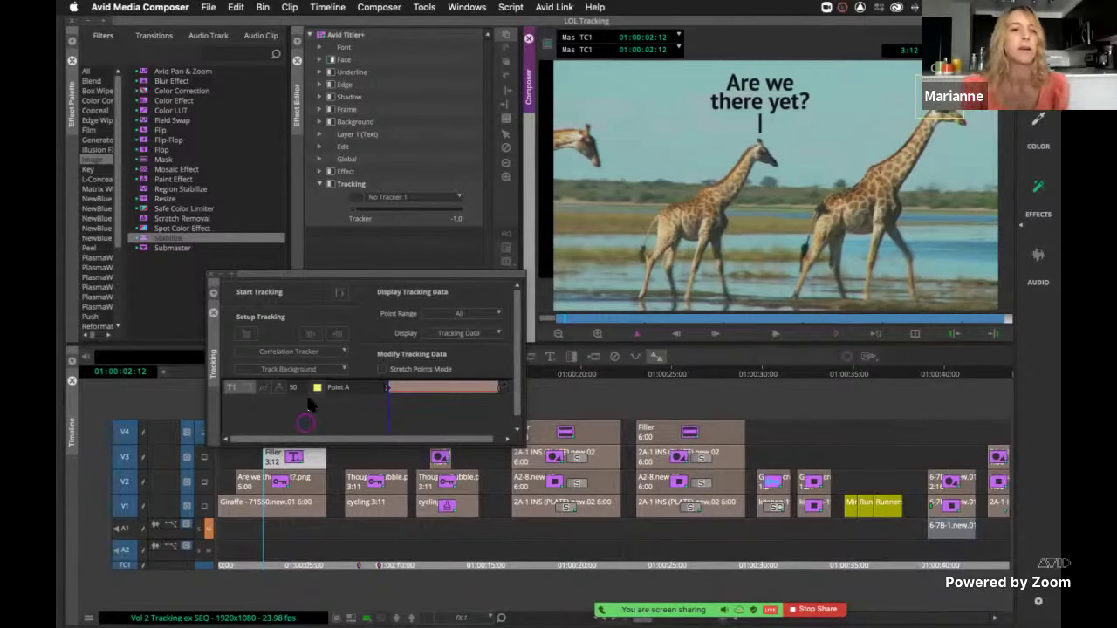
click(340, 293)
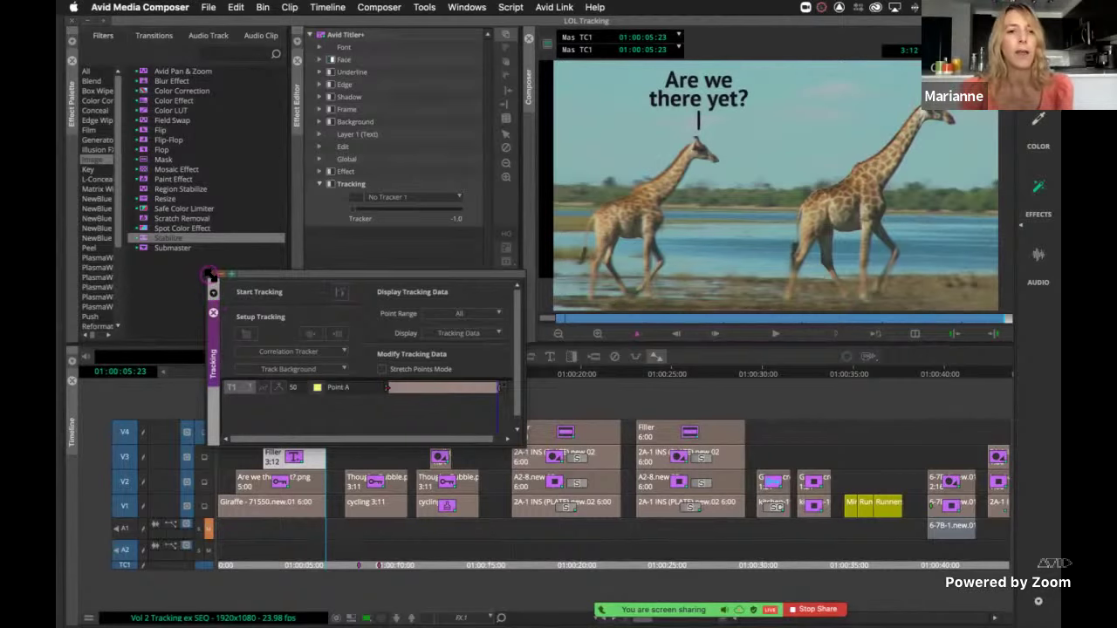
click(210, 274)
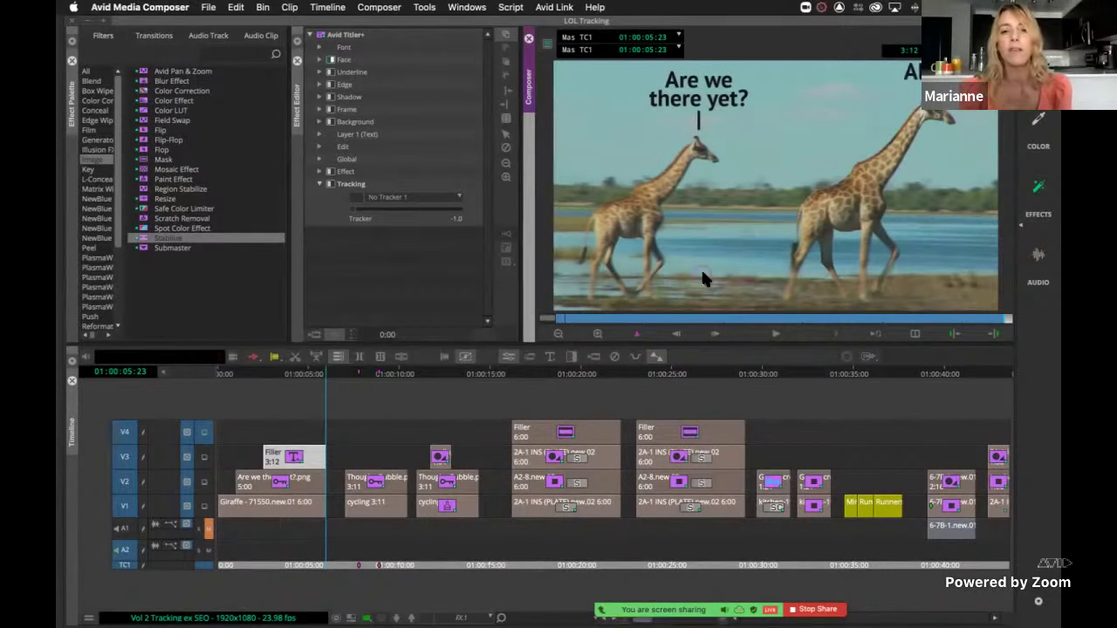
mouse_move(558, 319)
mouse_down()
mouse_move(600, 320)
mouse_move(557, 321)
mouse_up()
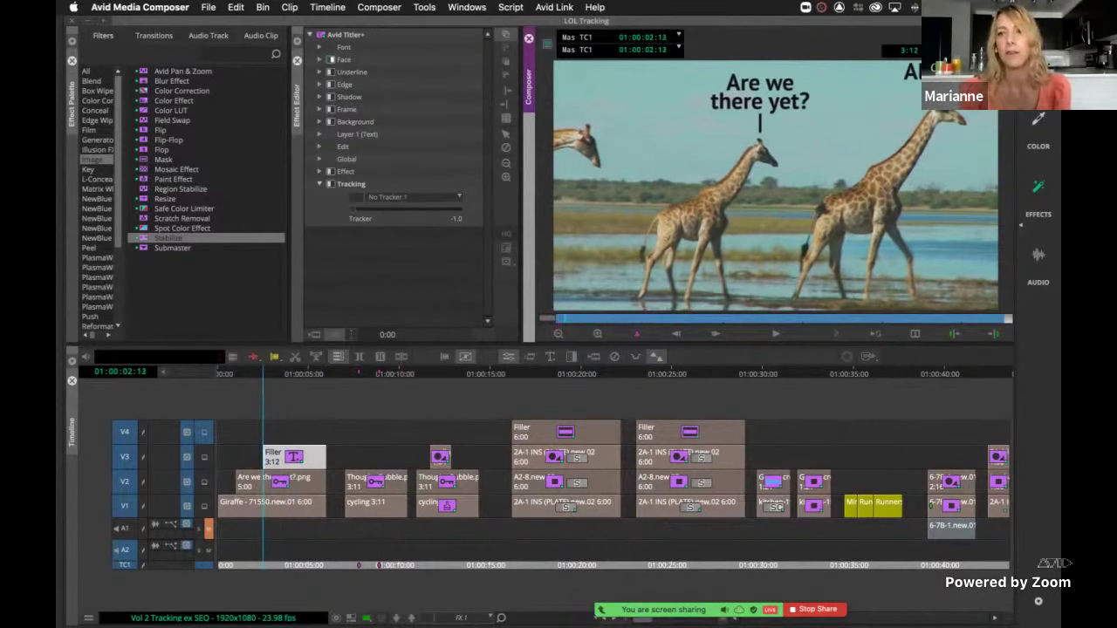
Step: Attach the caption to tracker T1 Point A and play it back following the giraffe's head
click(441, 196)
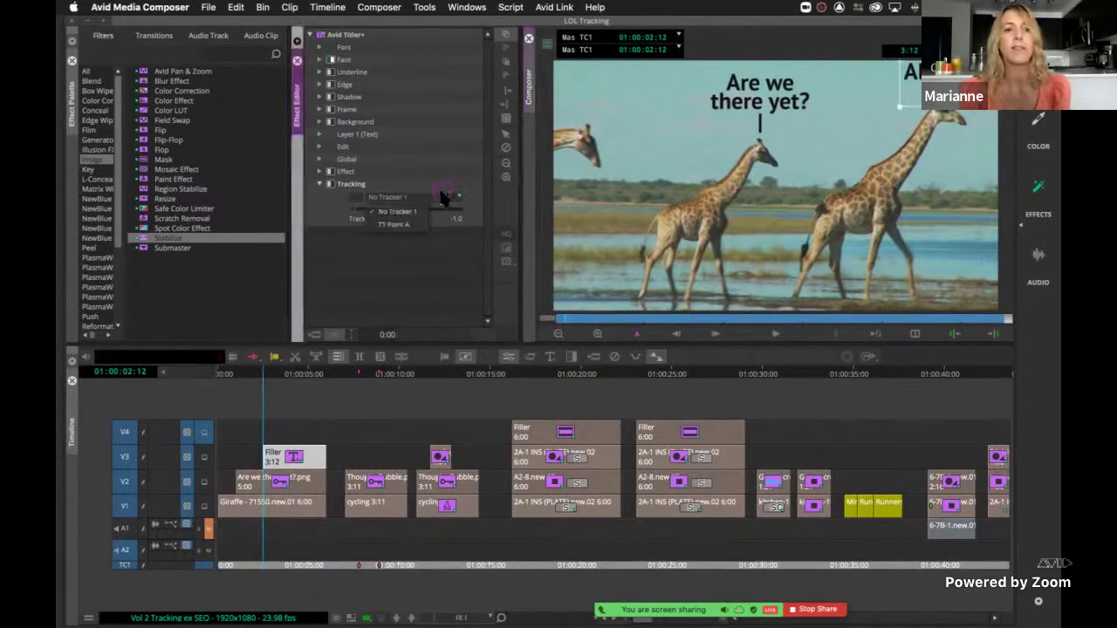
click(409, 226)
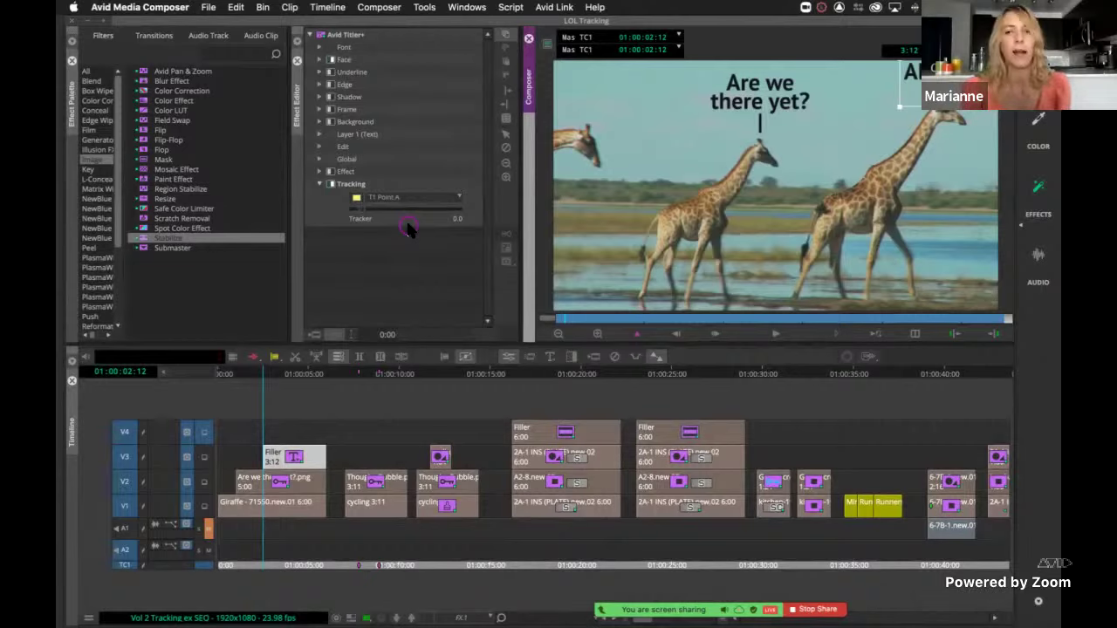
click(777, 335)
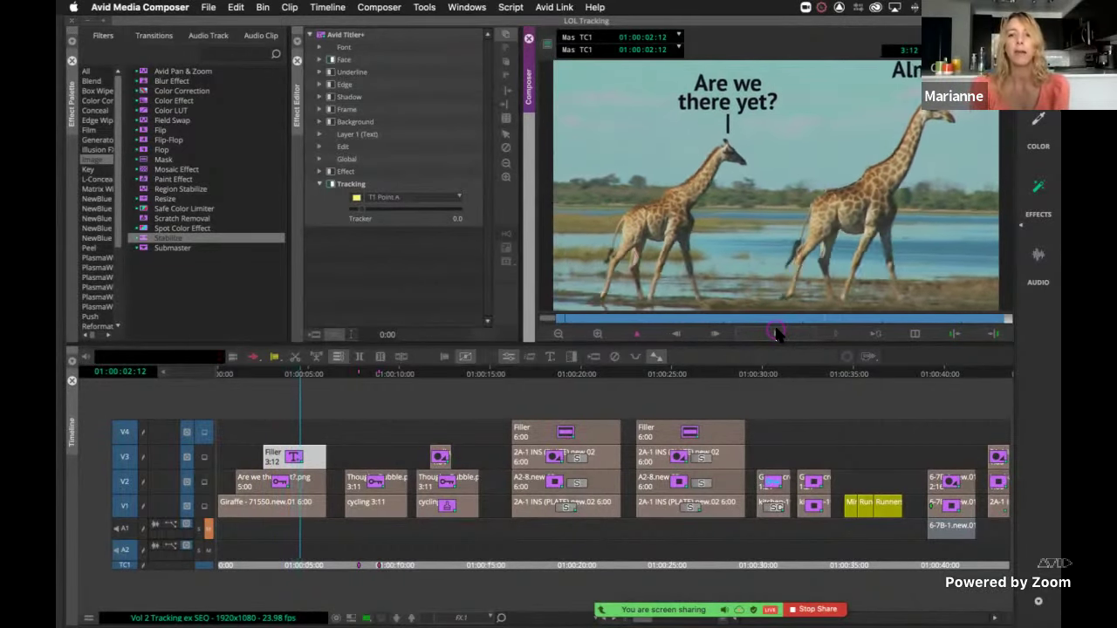
click(886, 103)
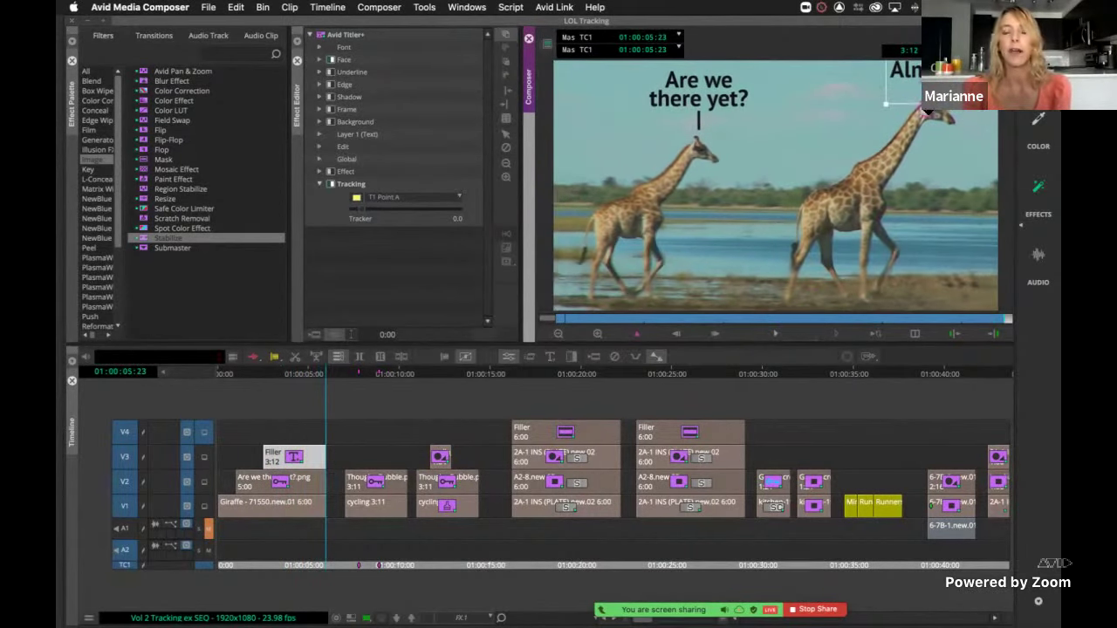
click(948, 150)
click(698, 122)
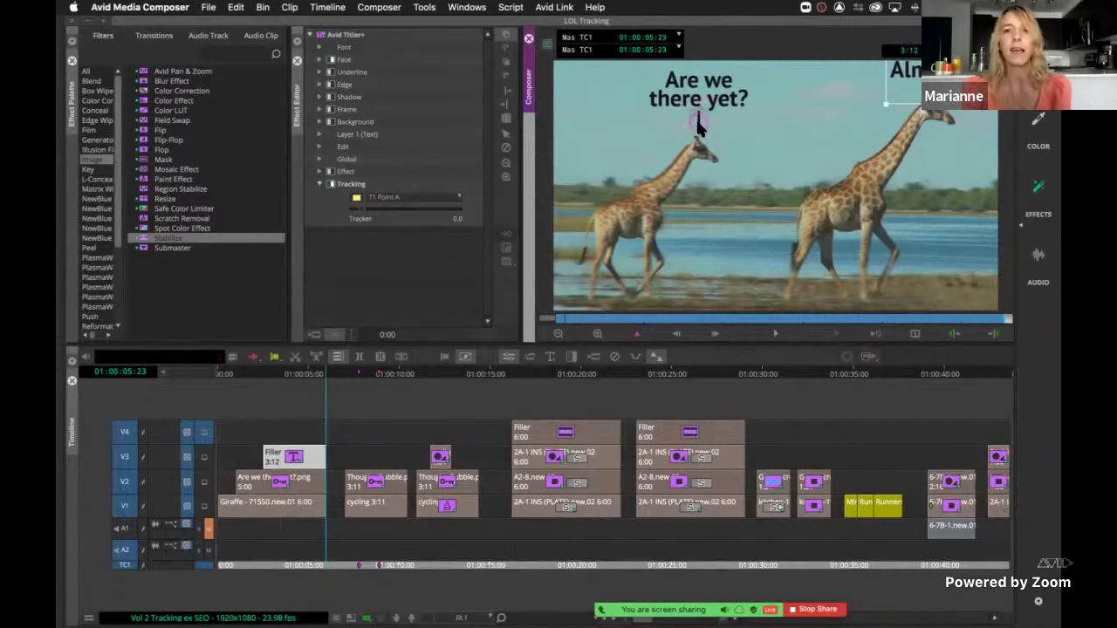
click(702, 143)
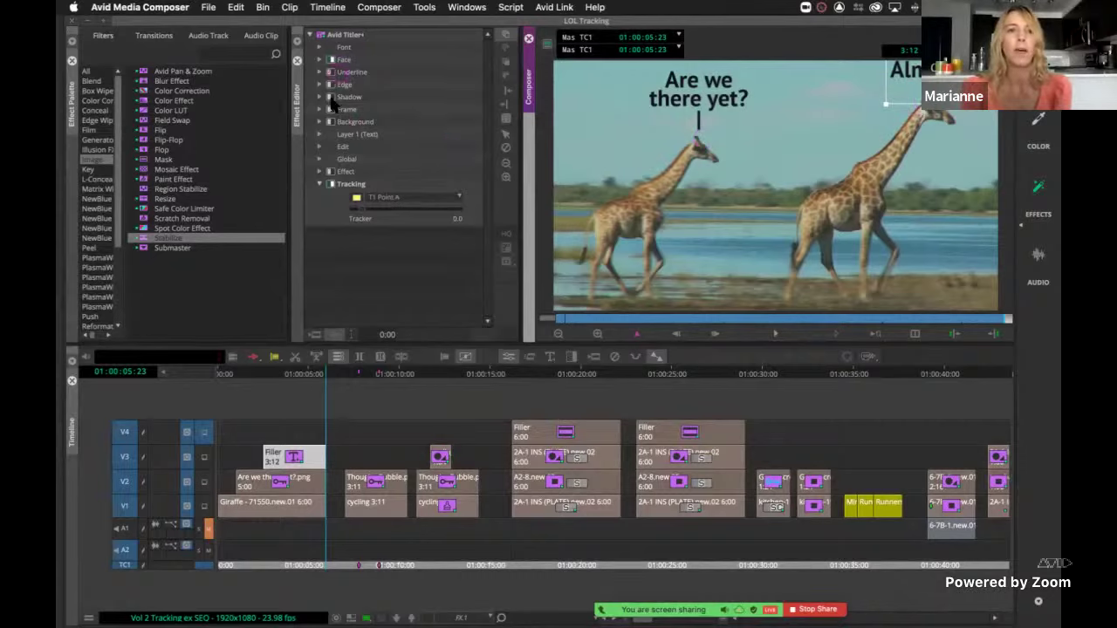
Step: Replay the giraffe title from its start, then select the thought-bubble clip on V2
click(367, 136)
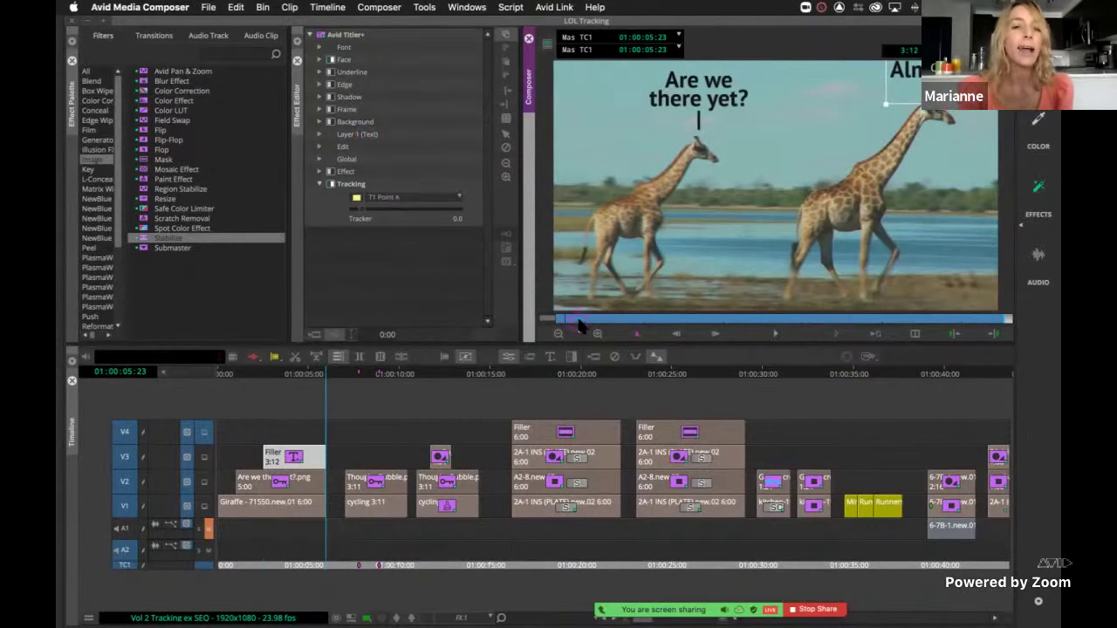
click(556, 320)
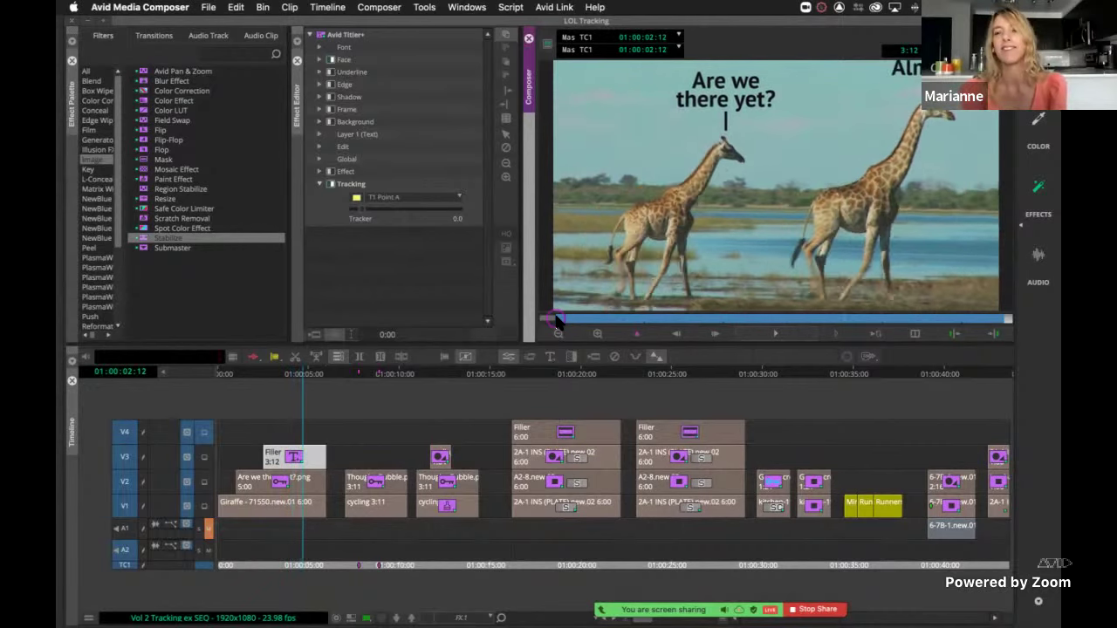
click(557, 320)
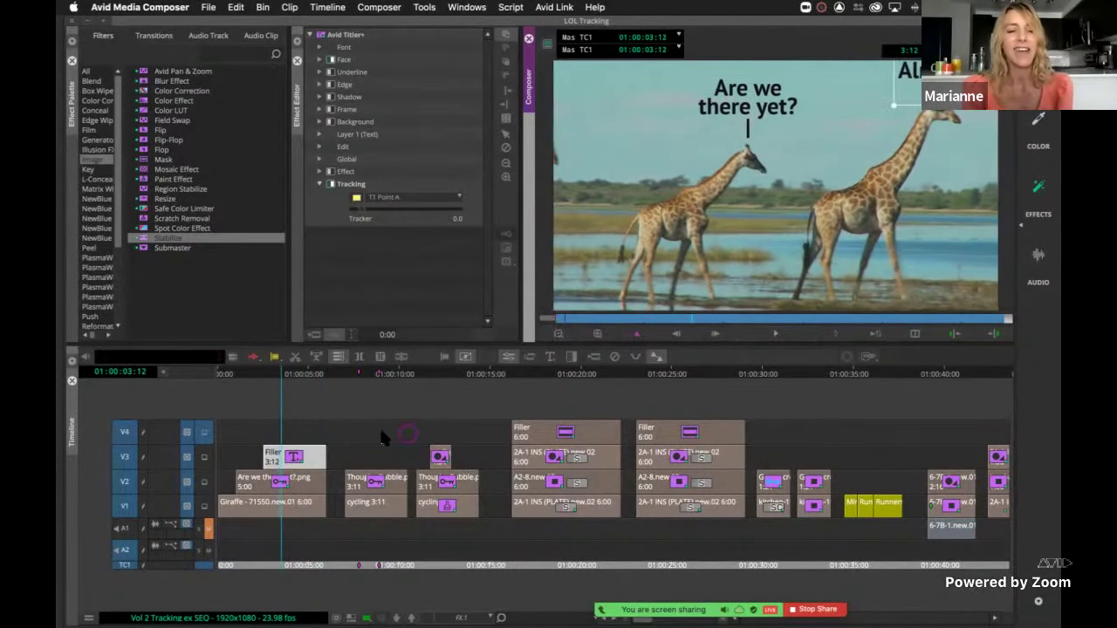
click(374, 482)
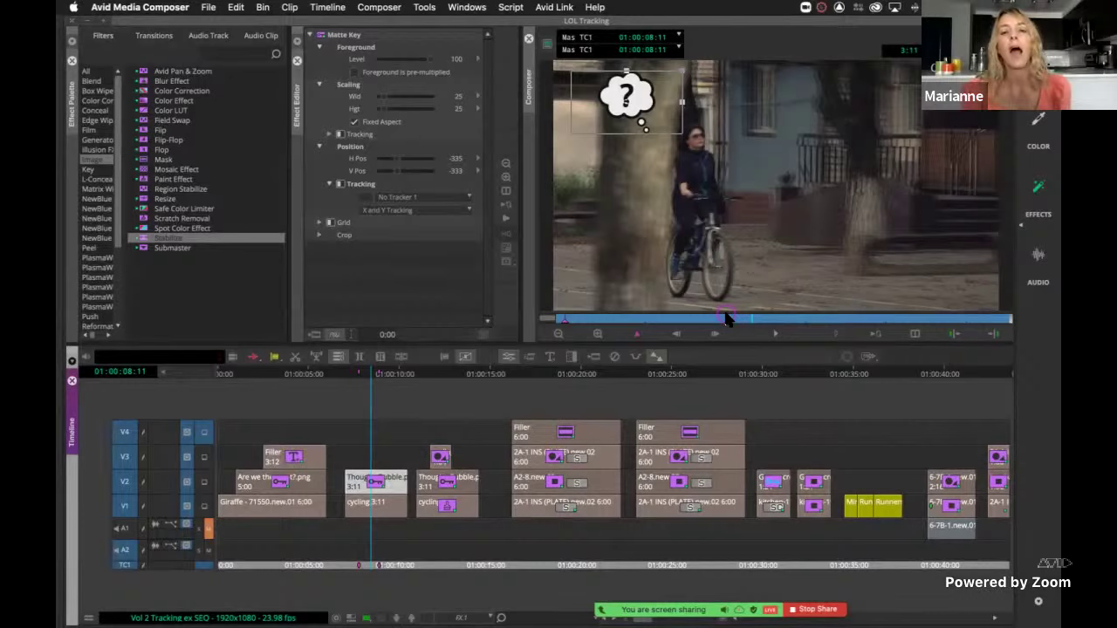
Step: Play the cycling shot from 01:00:07:01 showing the static bubble, then select the V1 cycling clip
drag(727, 319, 616, 317)
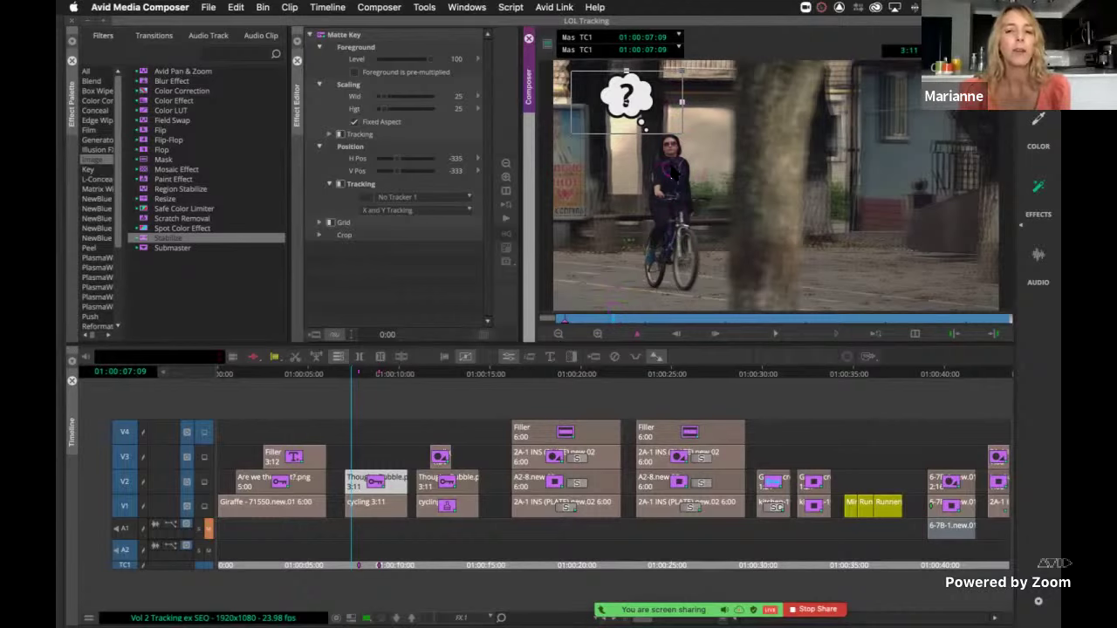
drag(615, 322, 568, 323)
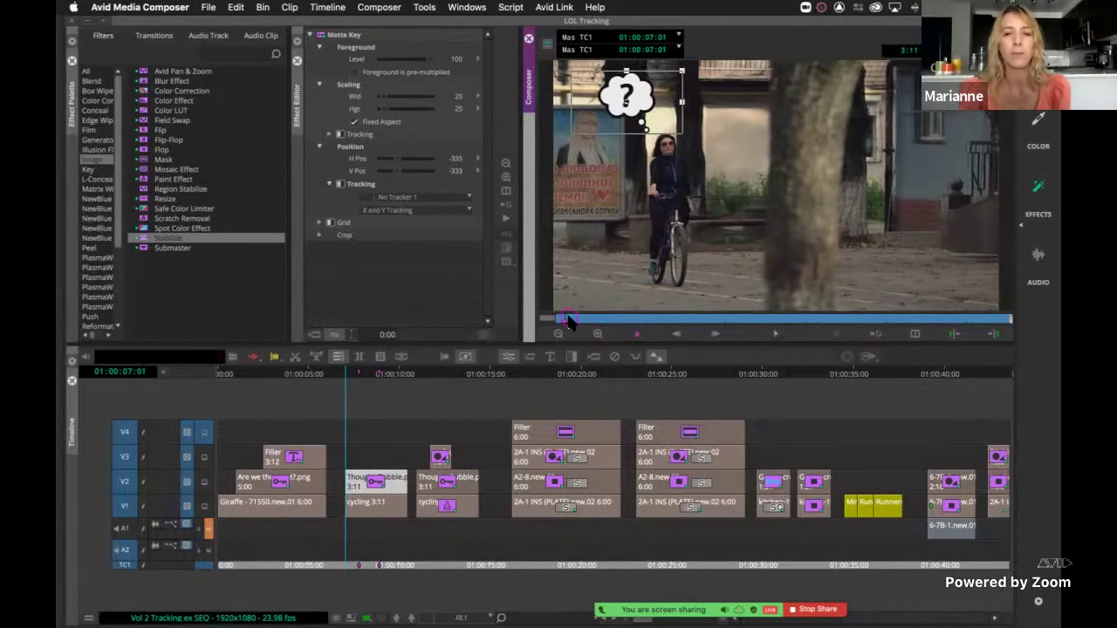
key(space)
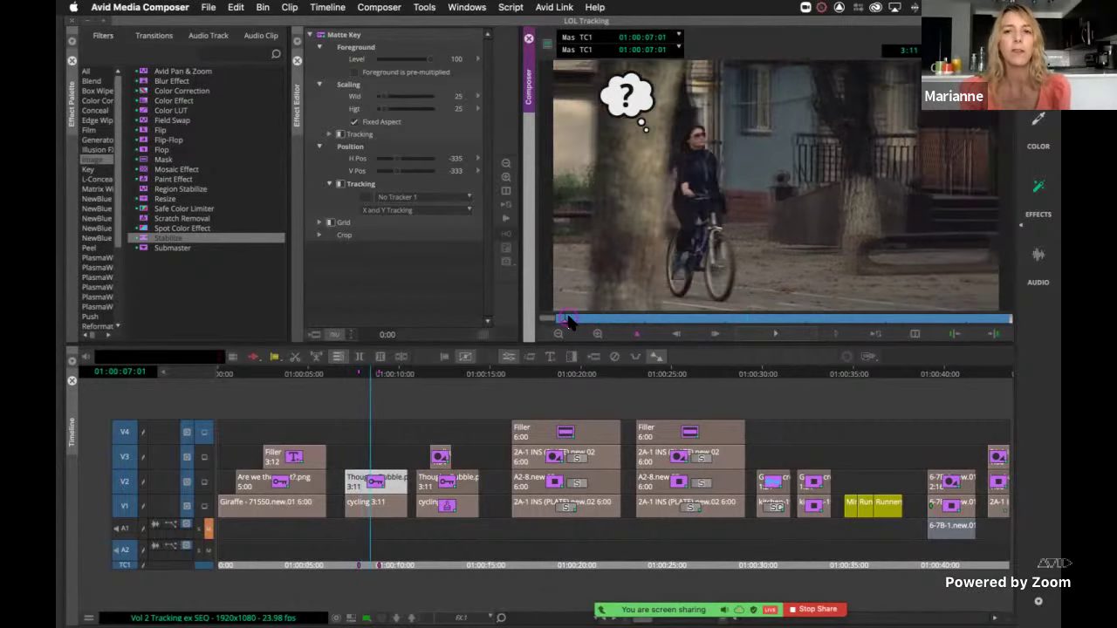
key(space)
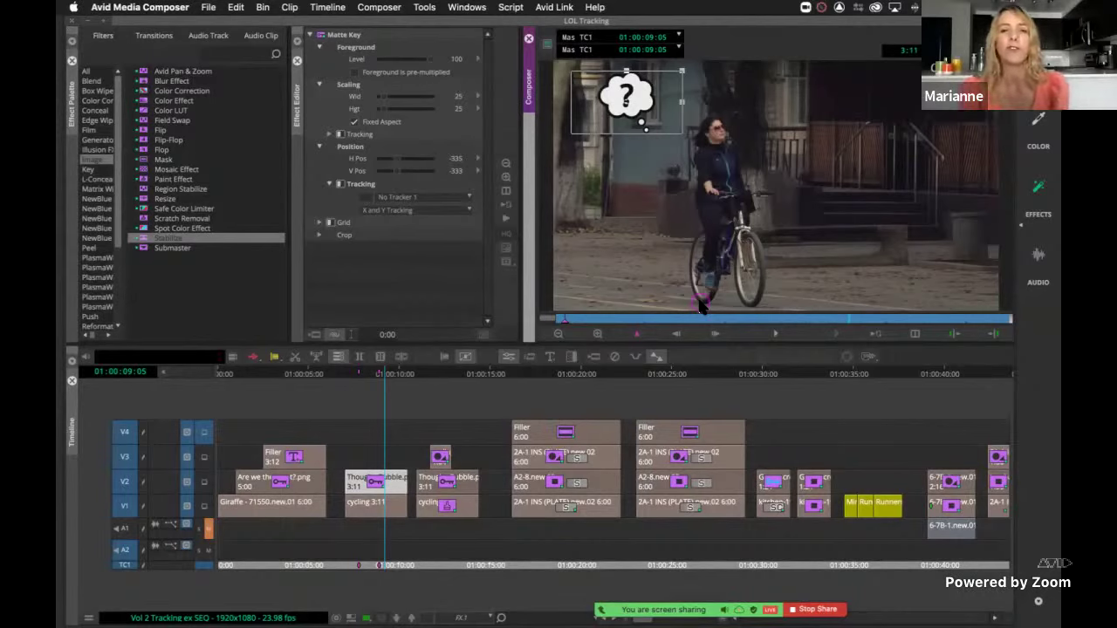
drag(651, 320, 608, 315)
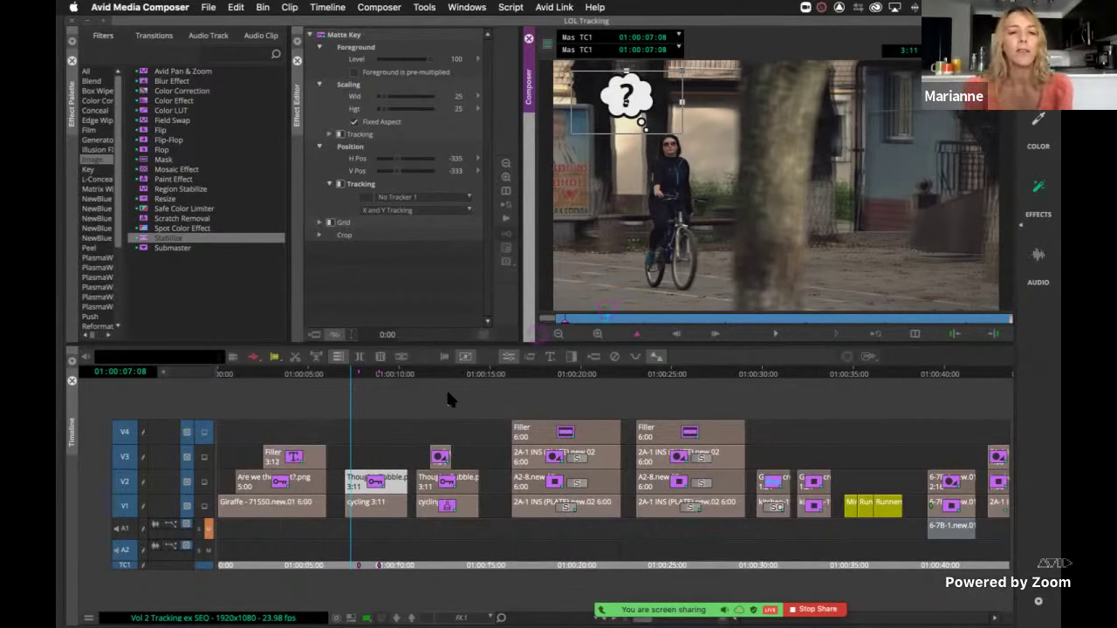
click(366, 506)
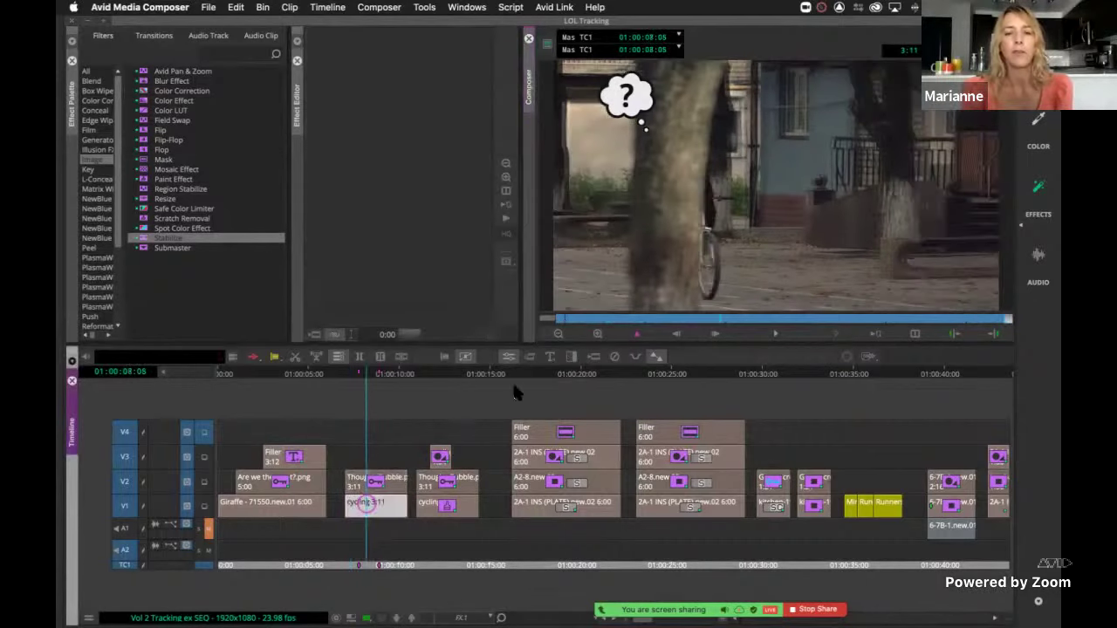
click(552, 319)
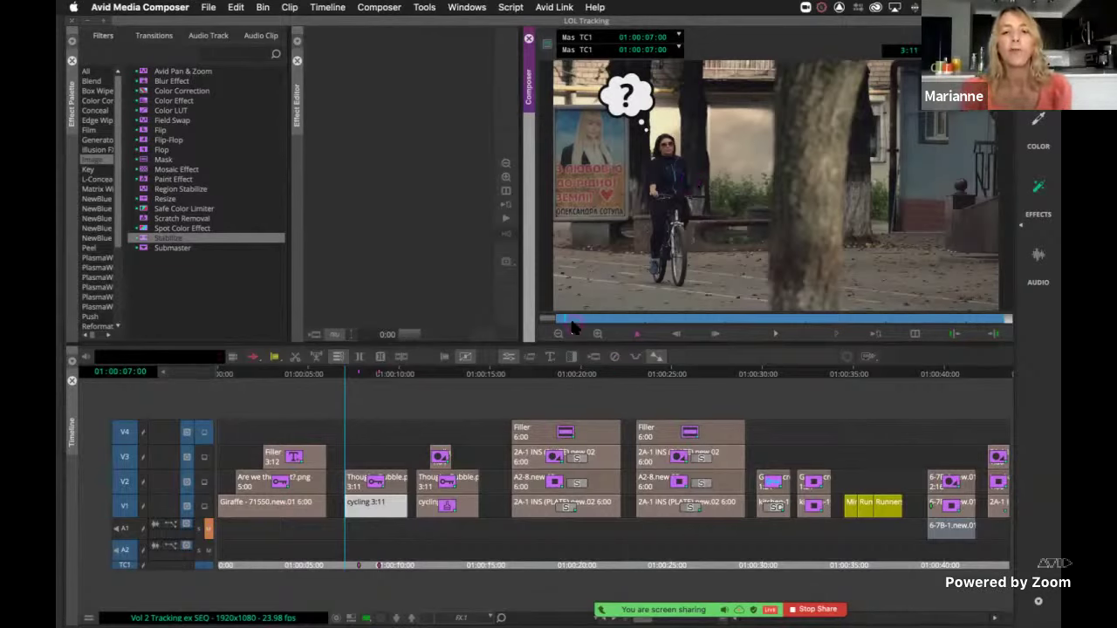
key(space)
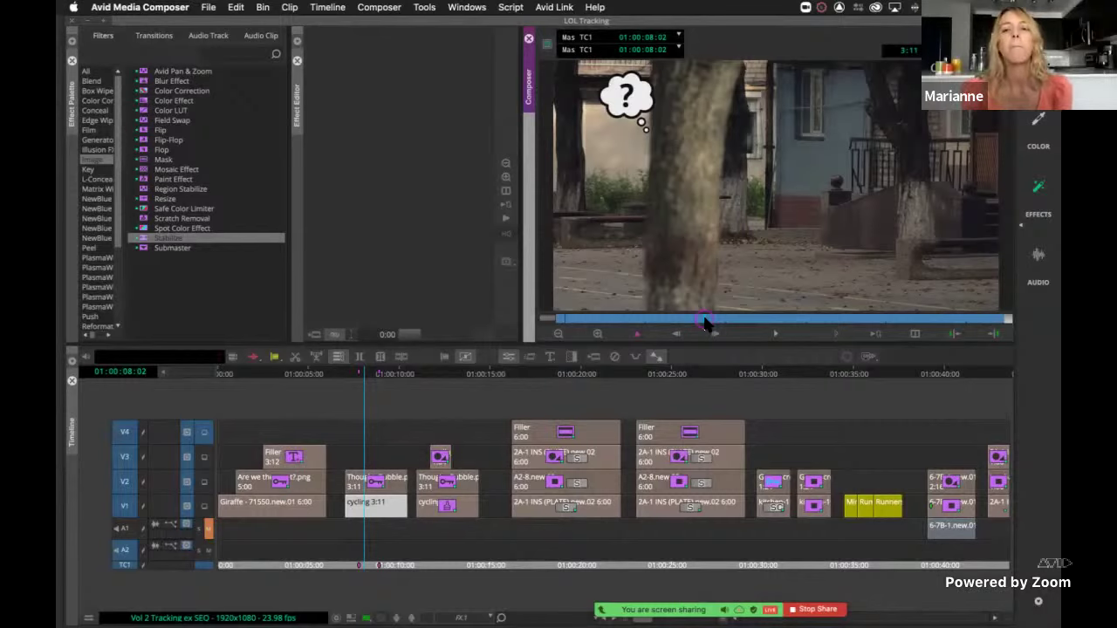
drag(704, 321, 556, 319)
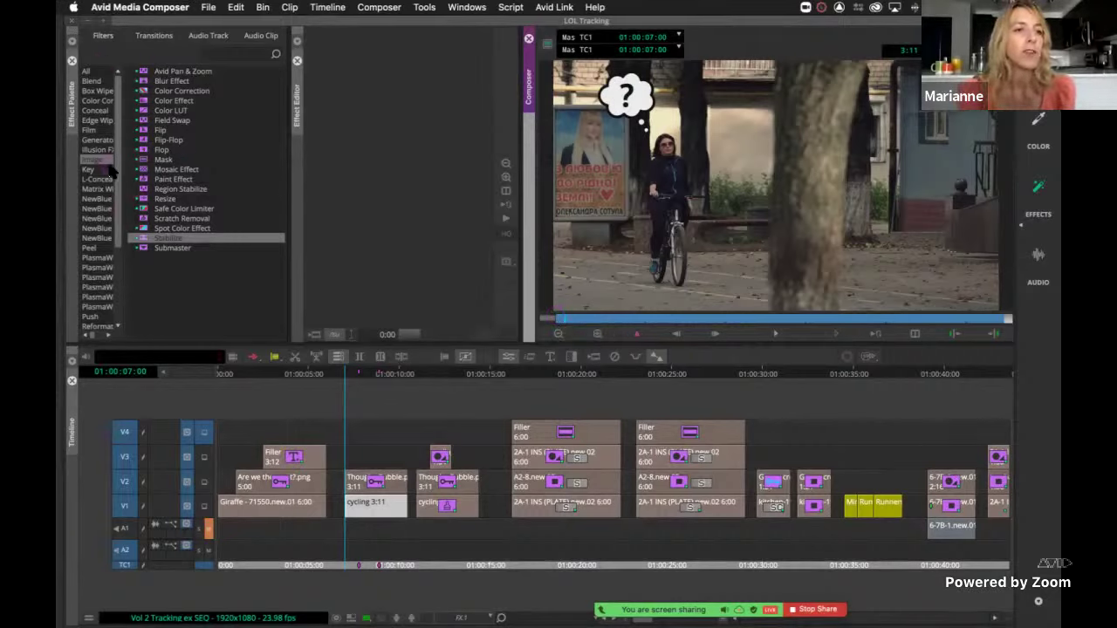
Step: Apply Paint Effect to the cycling clip and place tracker Point A on the cyclist's face
double_click(147, 180)
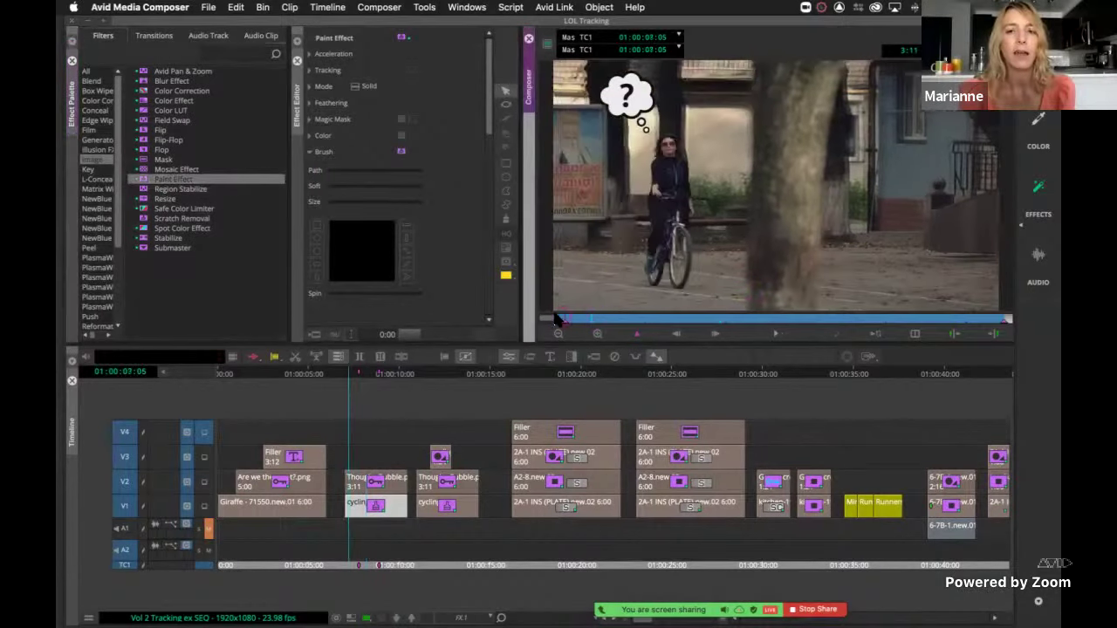
drag(600, 320, 553, 319)
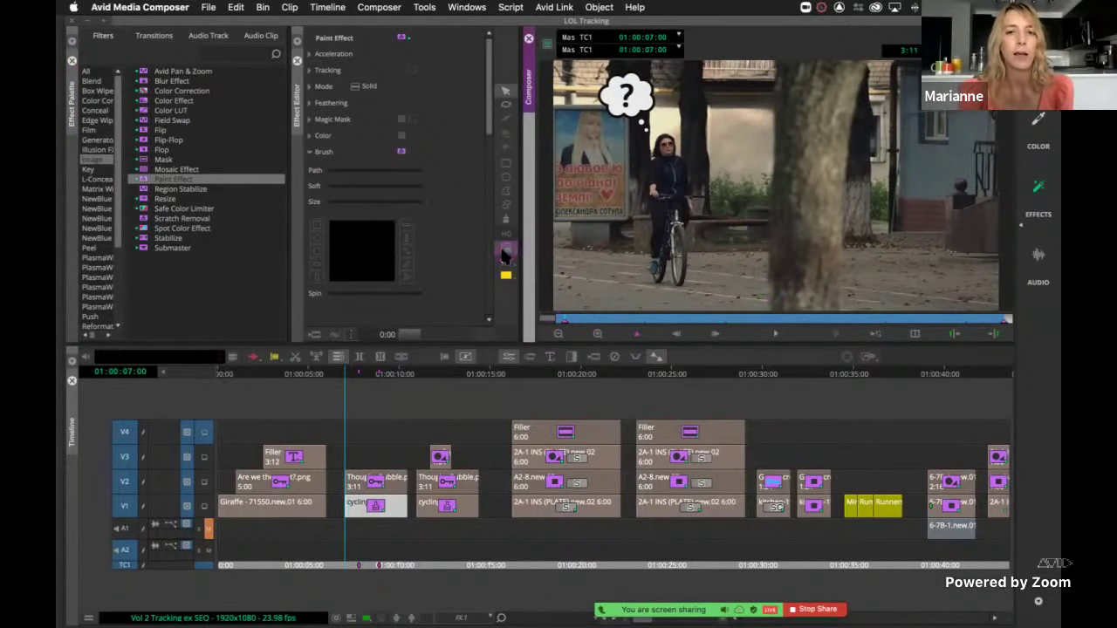
click(505, 252)
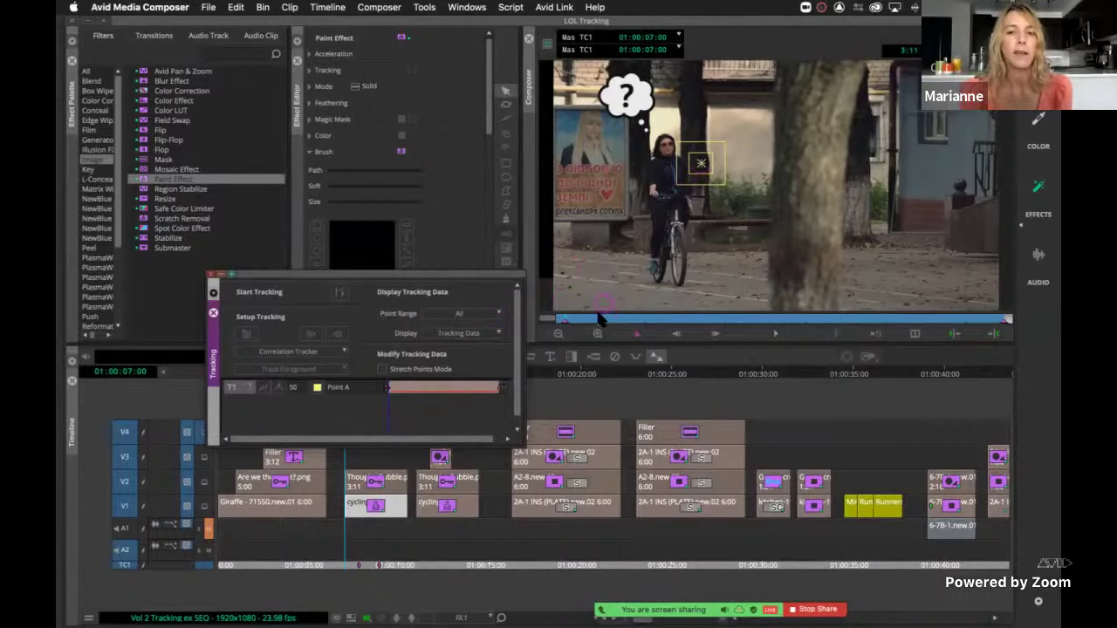
key(Right)
key(Right)
key(Right)
key(Right)
click(551, 313)
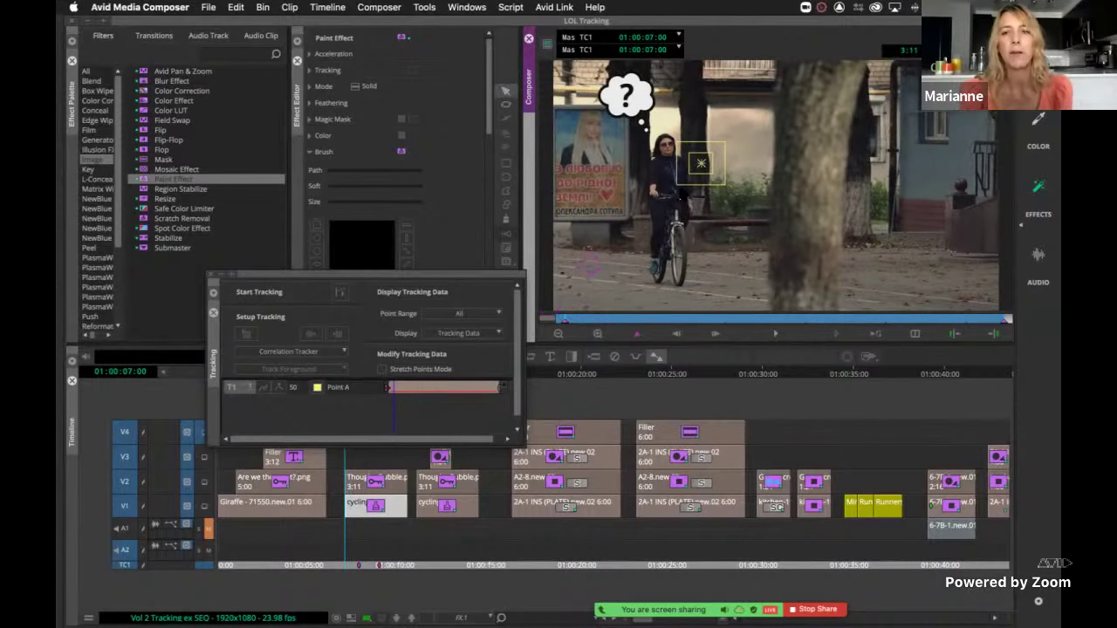
drag(672, 161, 665, 146)
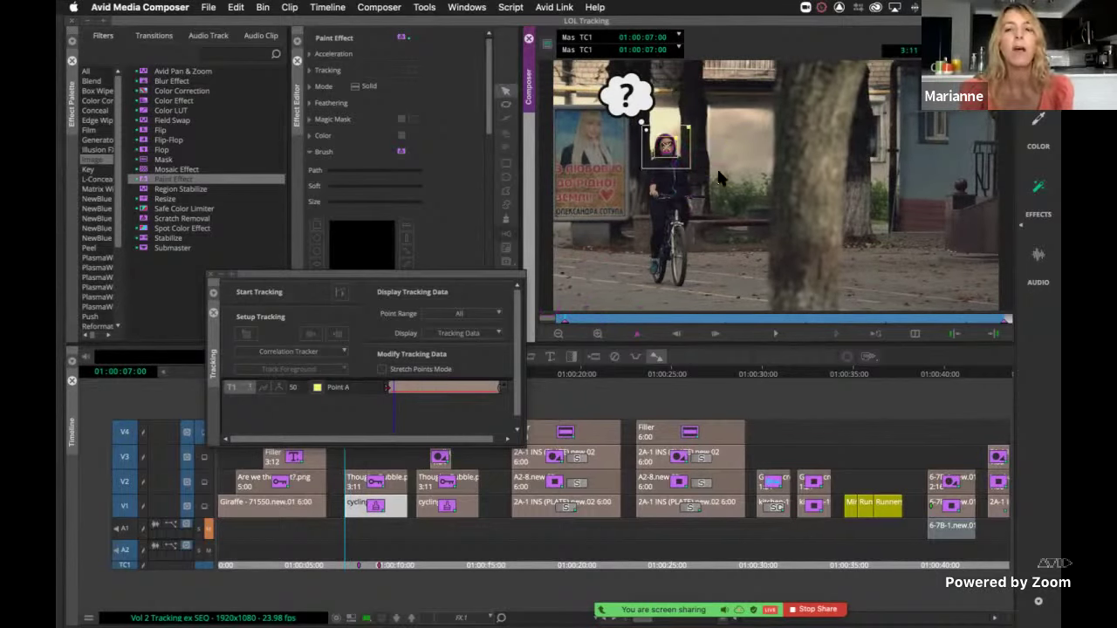
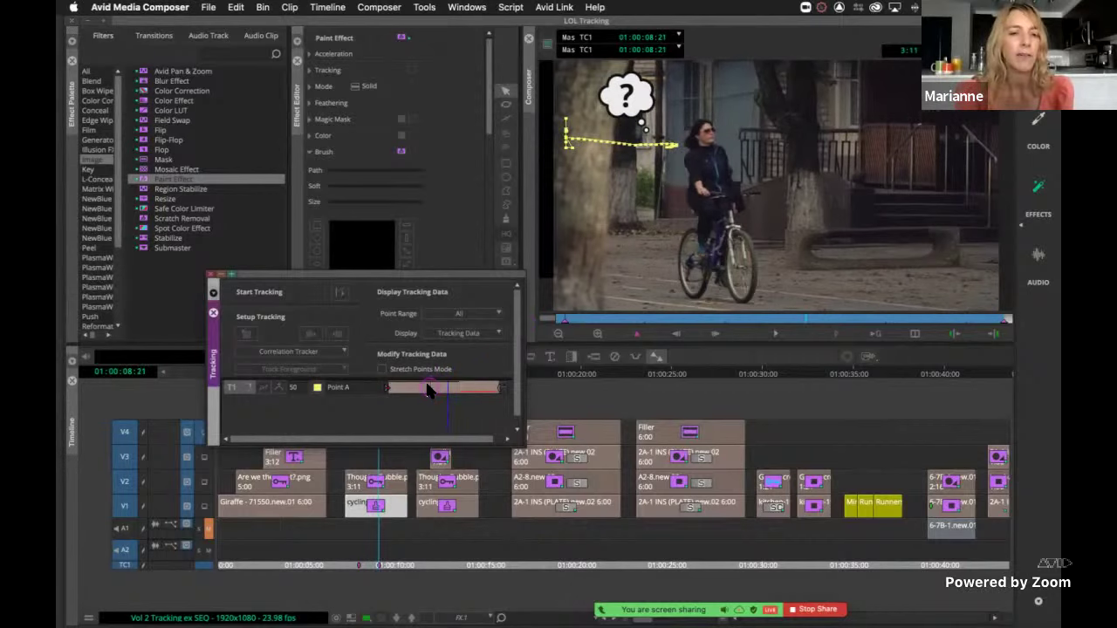
Step: Re-track Point A forward from 08:09 with the tracker box on the cyclist's head
click(432, 391)
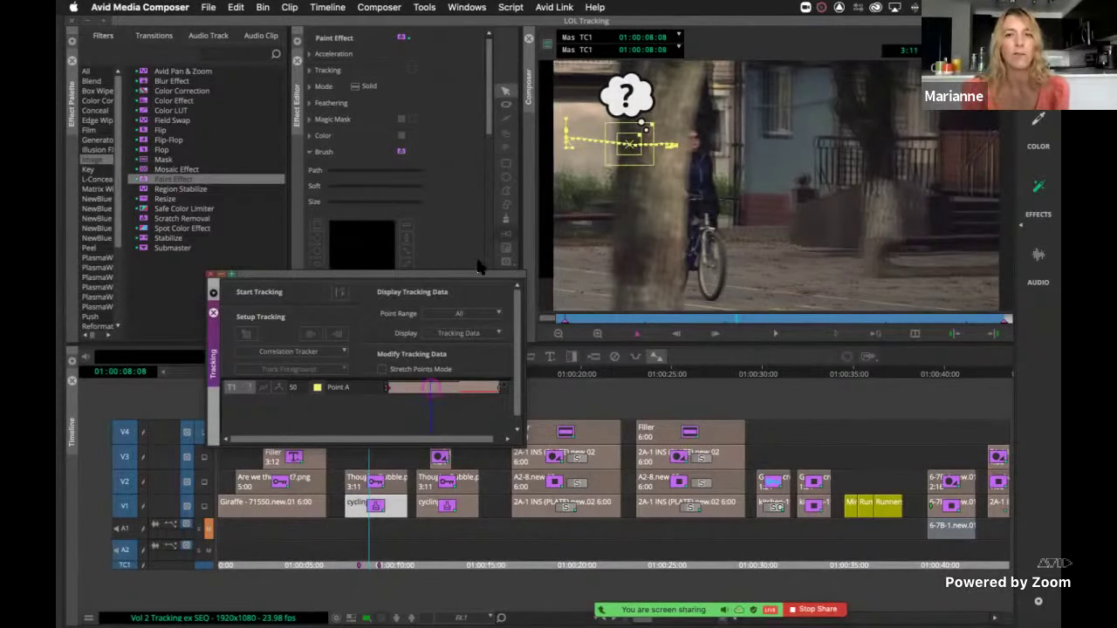
drag(630, 145, 694, 144)
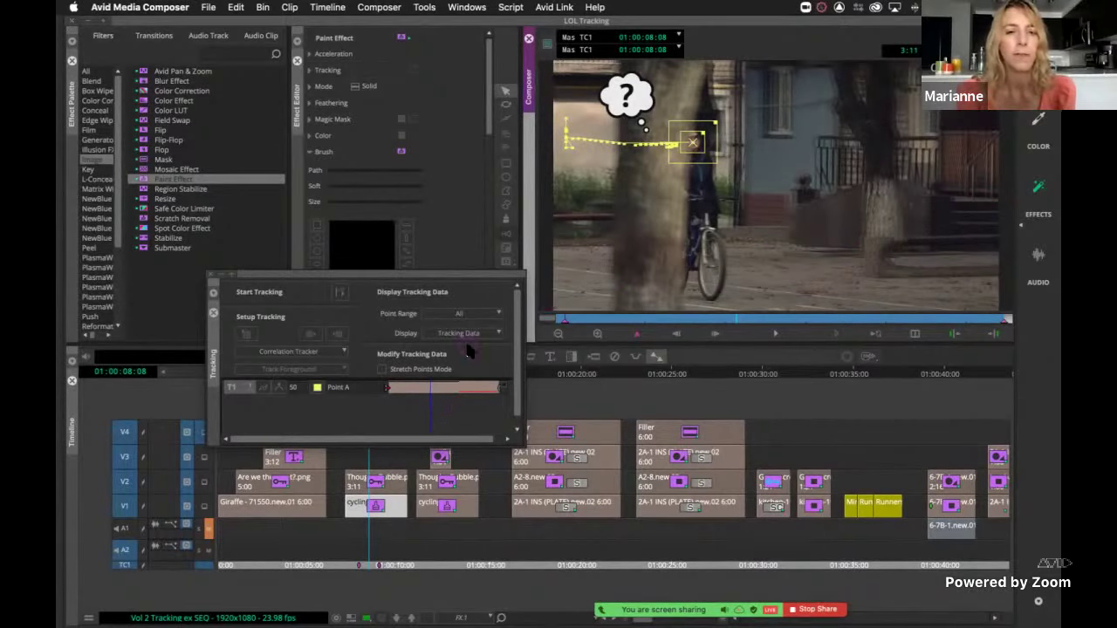
click(339, 293)
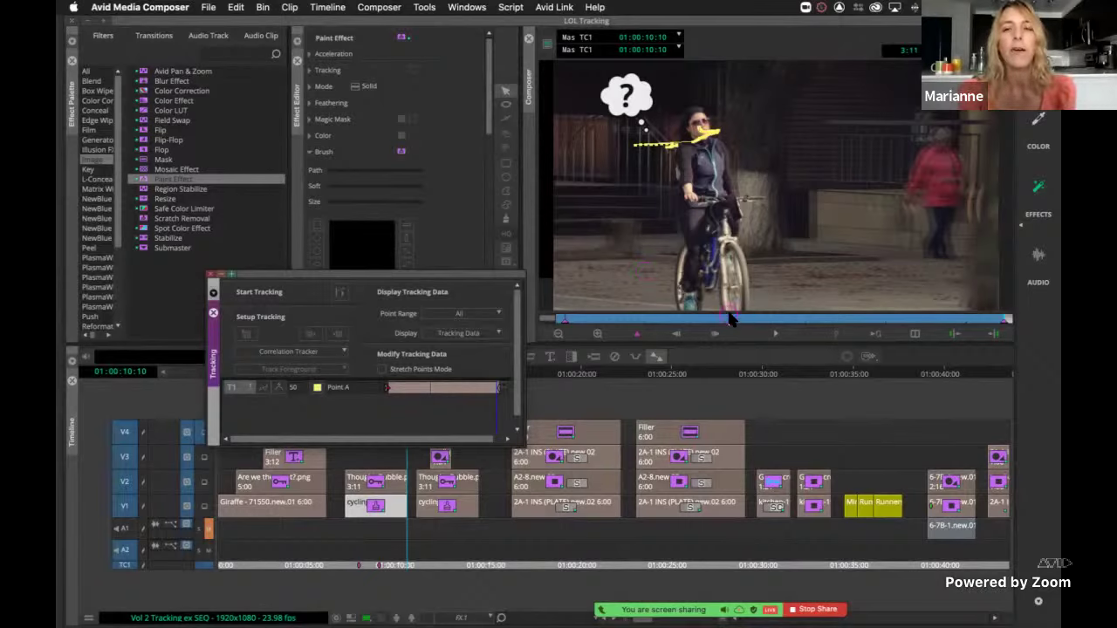
drag(730, 321, 548, 307)
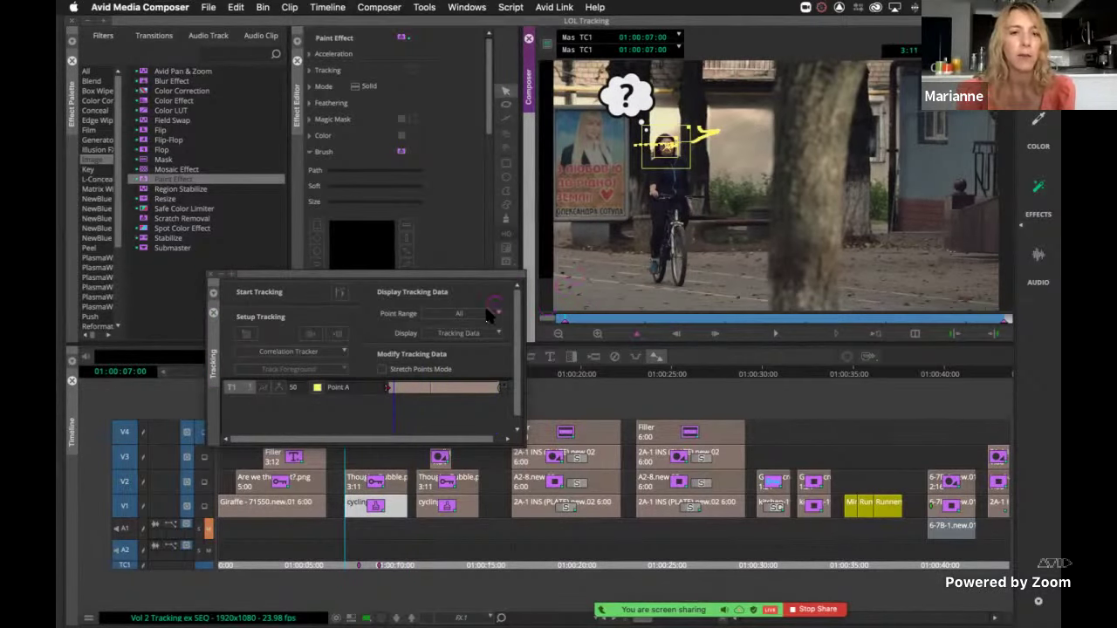
Step: Set Point Range to Current and play the shot to review the tracking
click(458, 318)
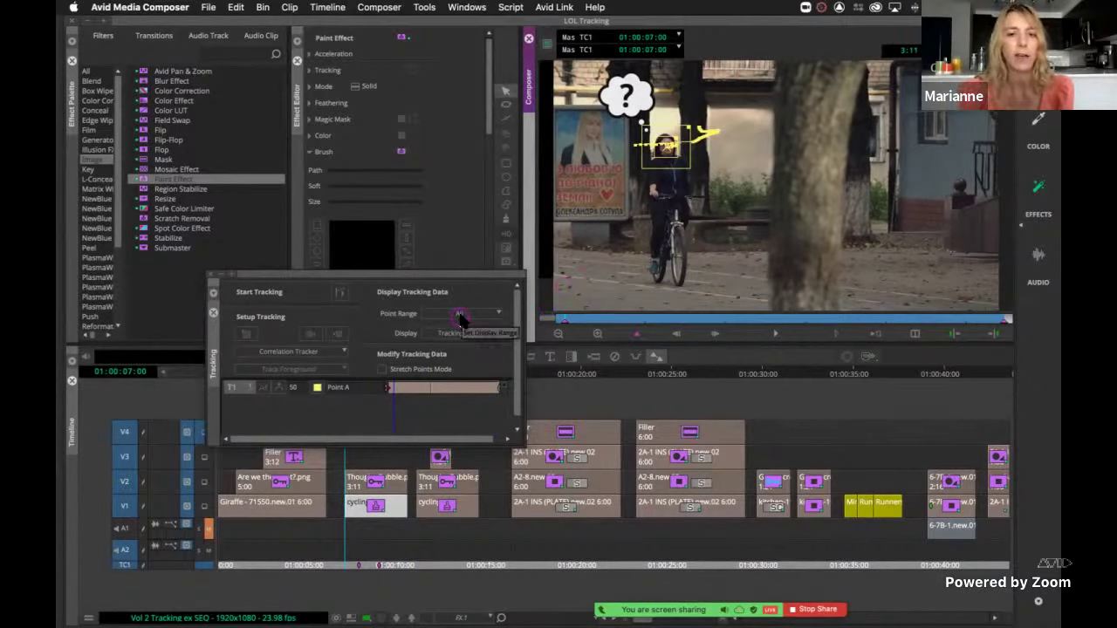
click(450, 328)
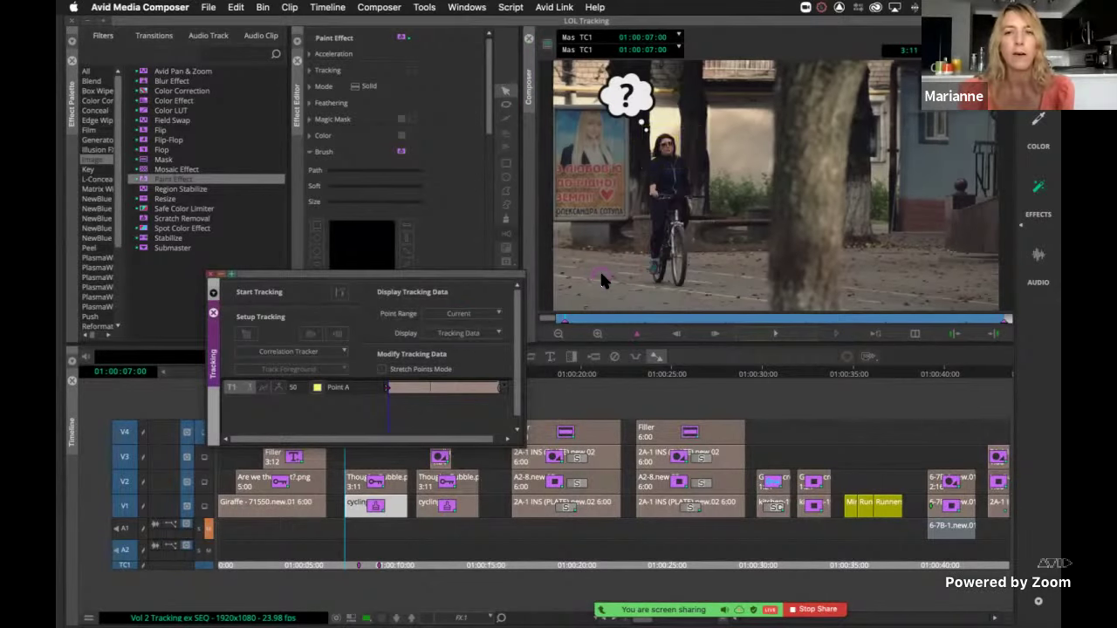
key(space)
drag(595, 321, 576, 316)
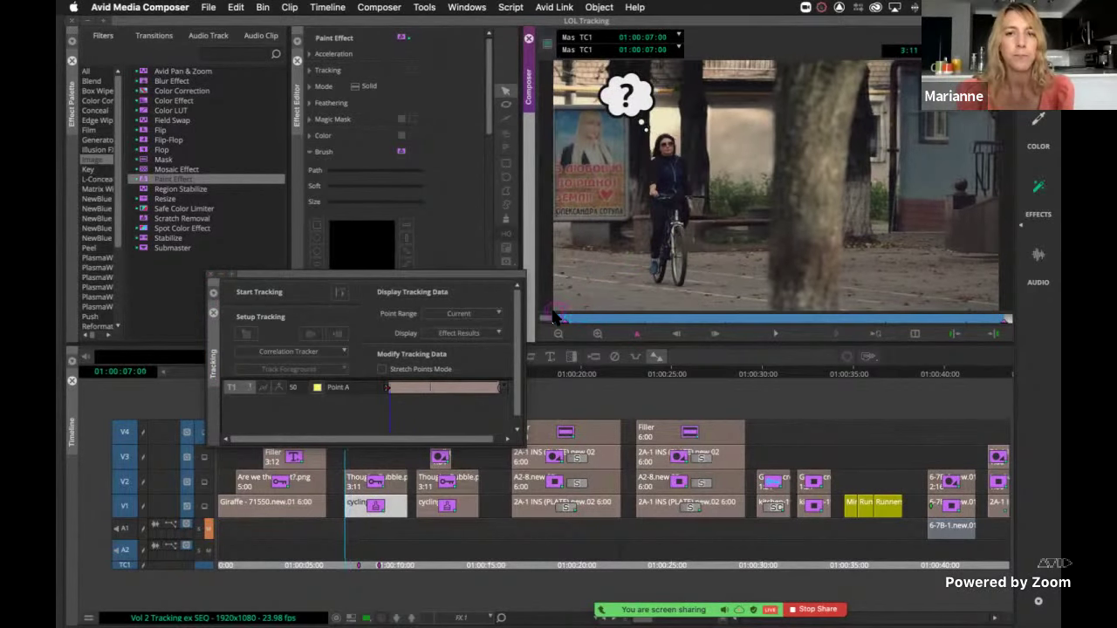
Step: Switch Display back to Tracking Data and replay to where the cyclist passes the tree
click(468, 332)
click(450, 347)
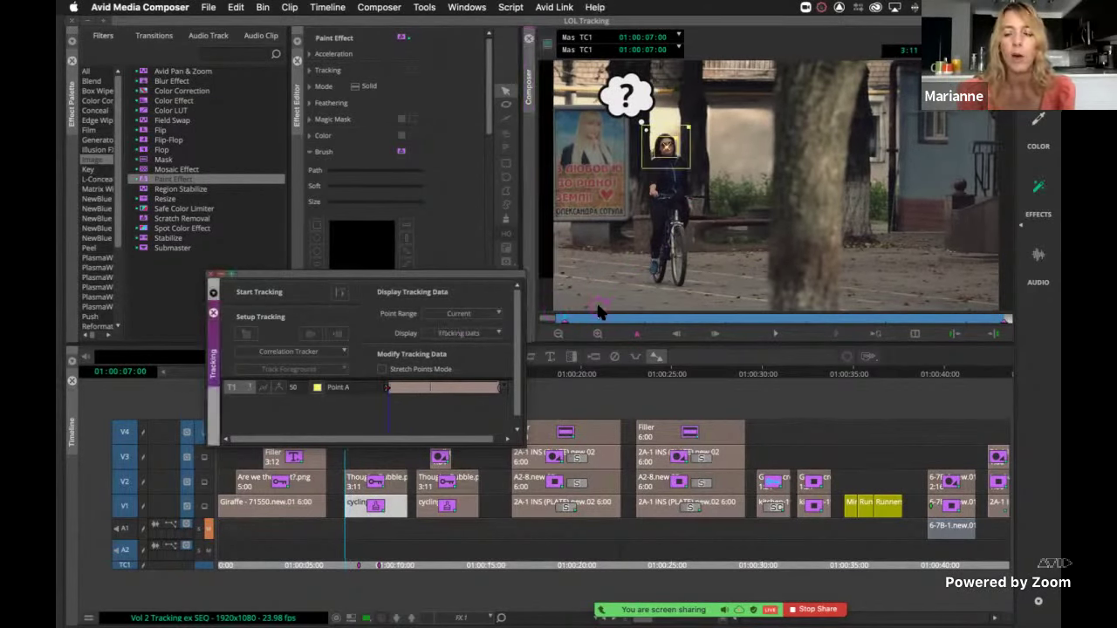
key(space)
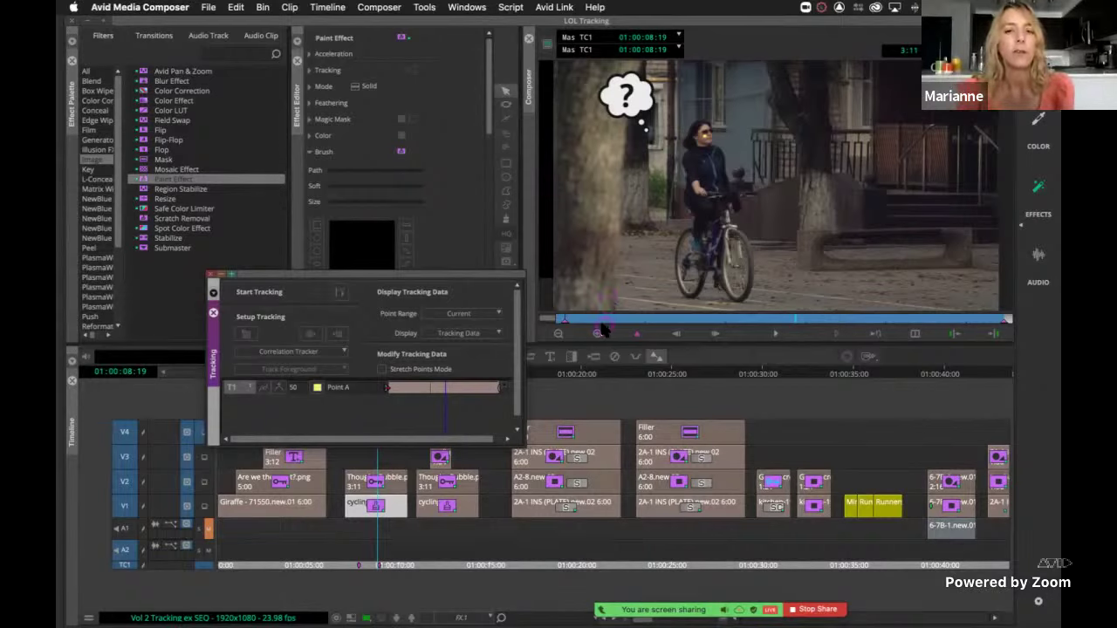
drag(601, 321, 672, 316)
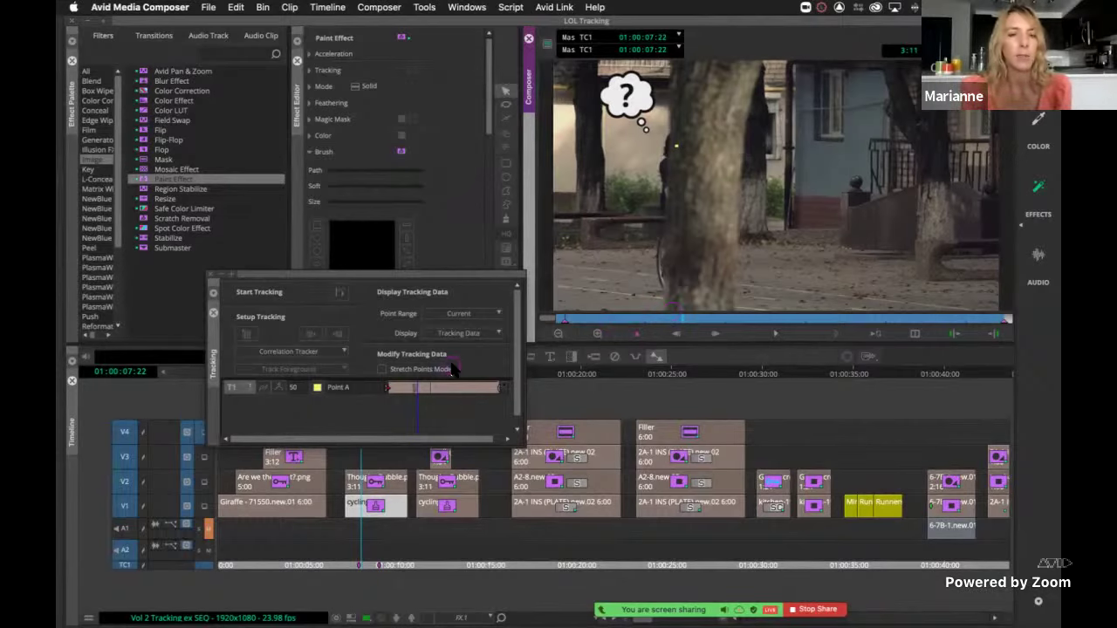
Step: Go to the frame before 08:08 on Point A and set Point Range to In to Out
right_click(423, 390)
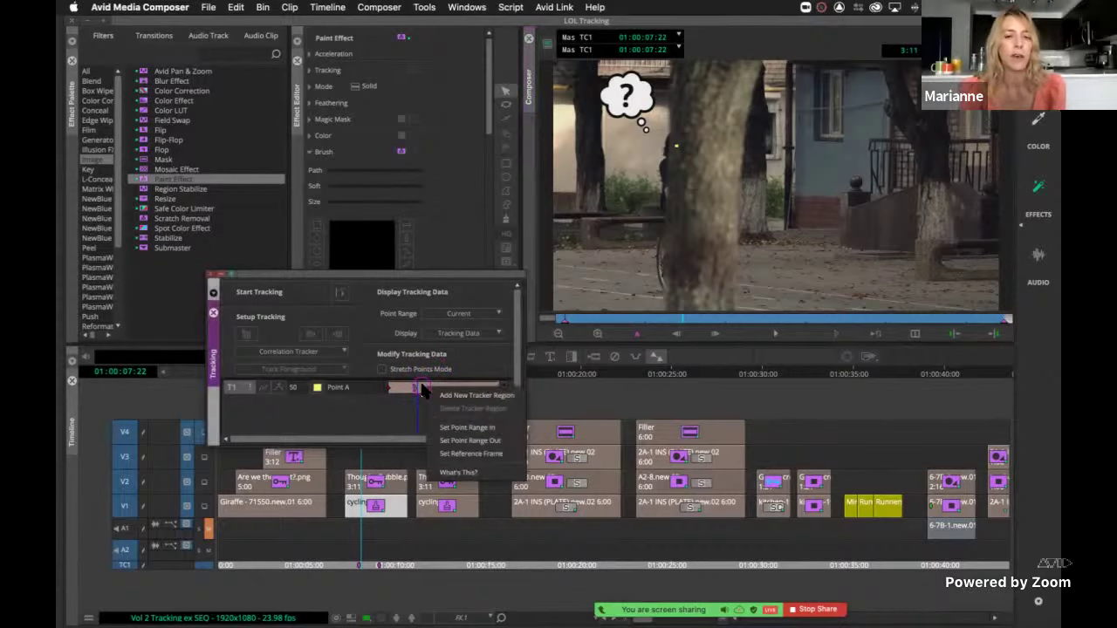
click(414, 408)
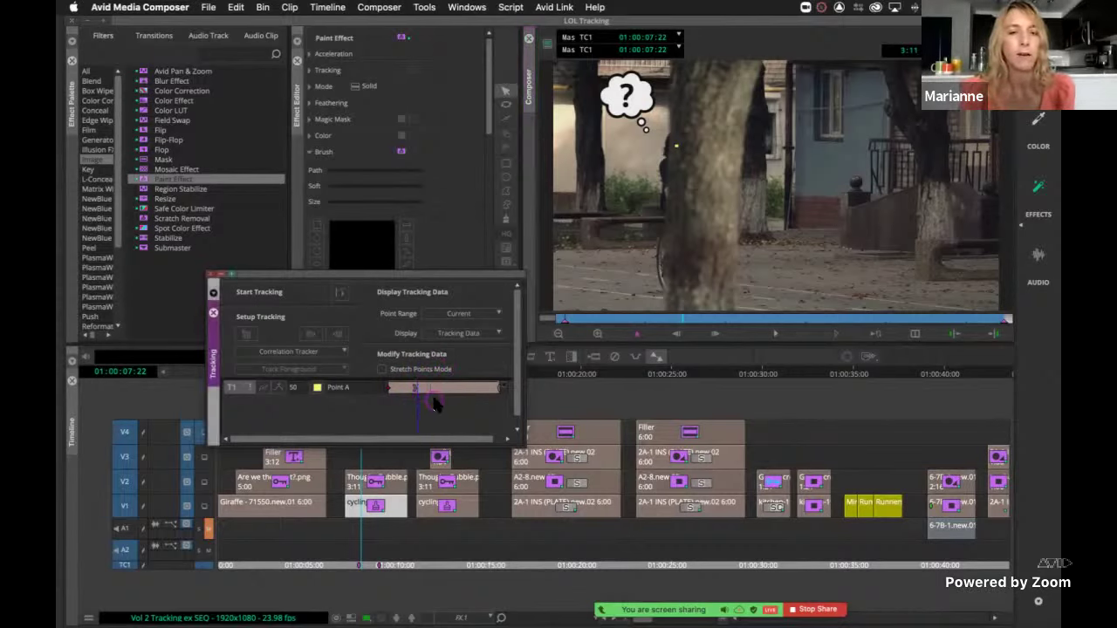
click(429, 390)
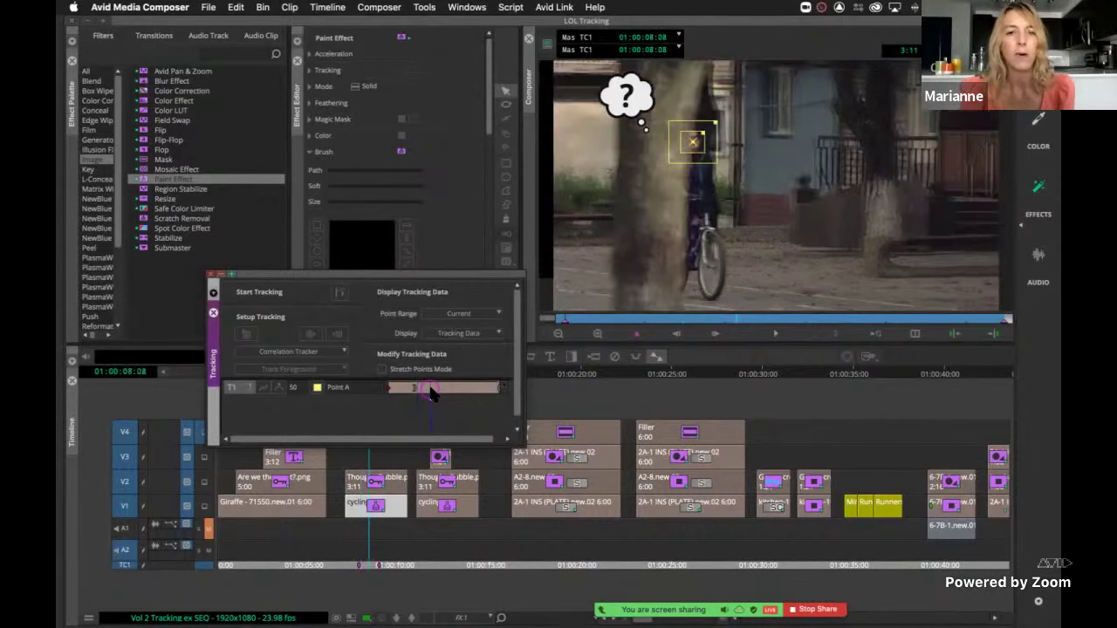
key(Left)
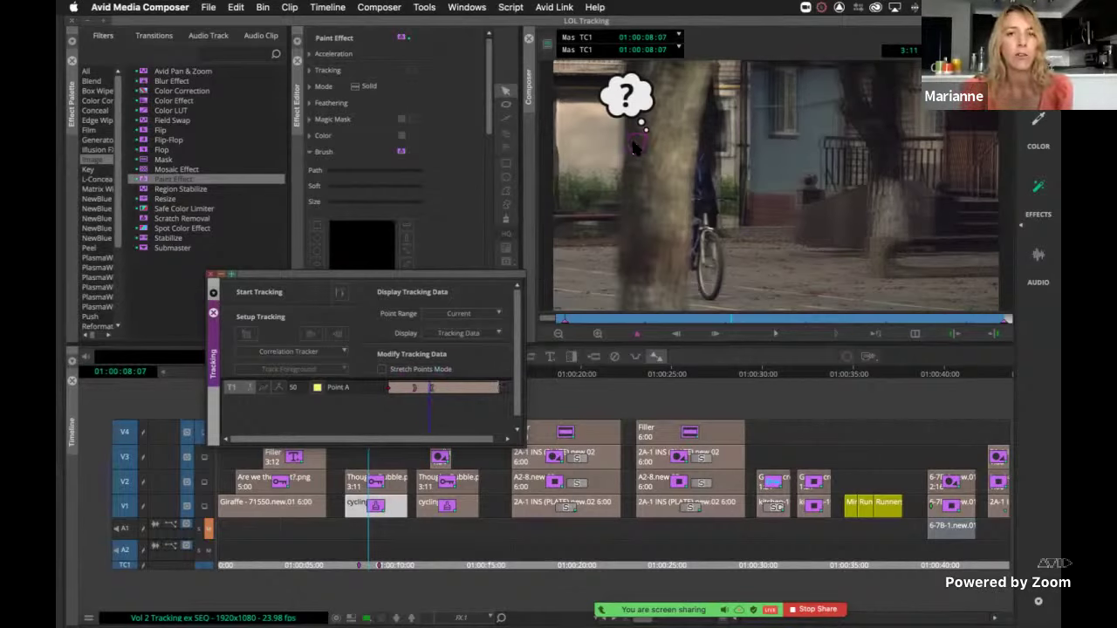
click(498, 316)
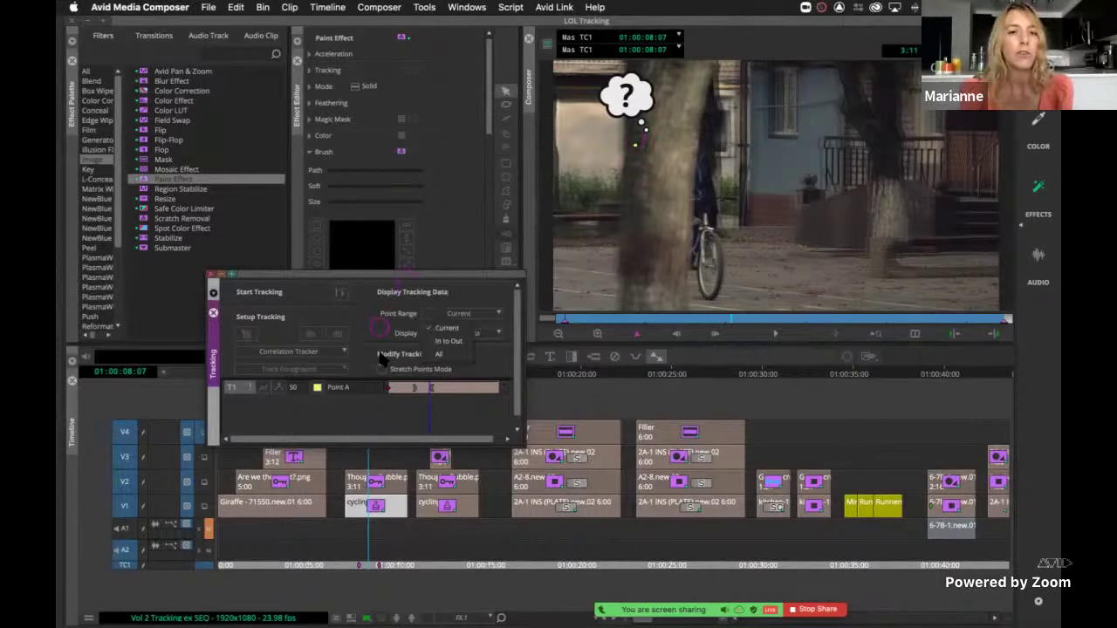
click(438, 341)
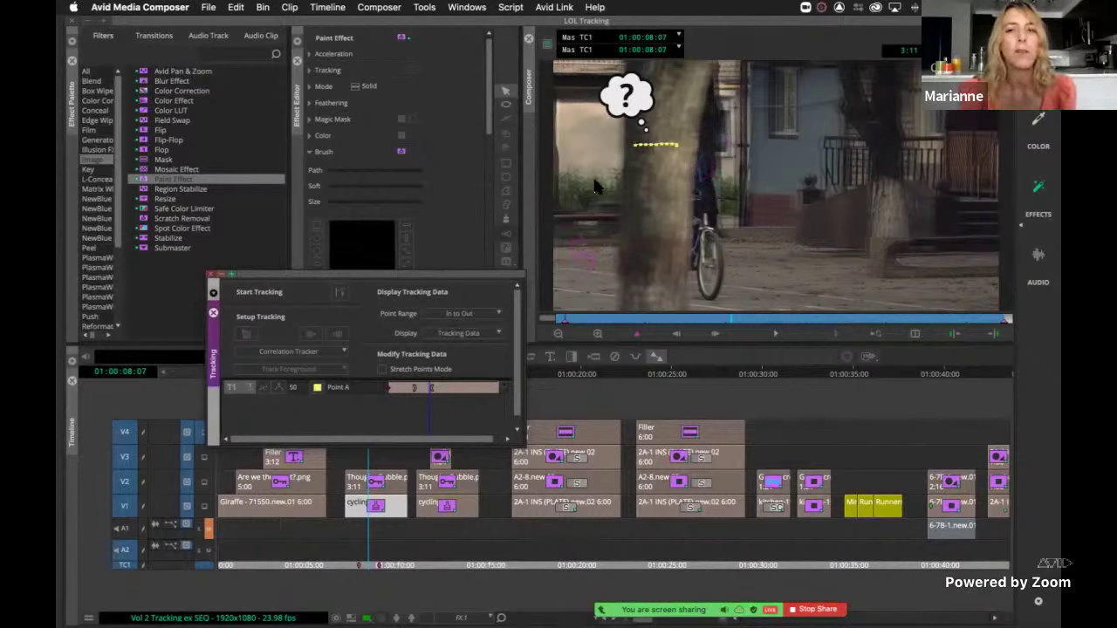
Step: Select the faulty tracking points behind the tree and delete them
click(627, 140)
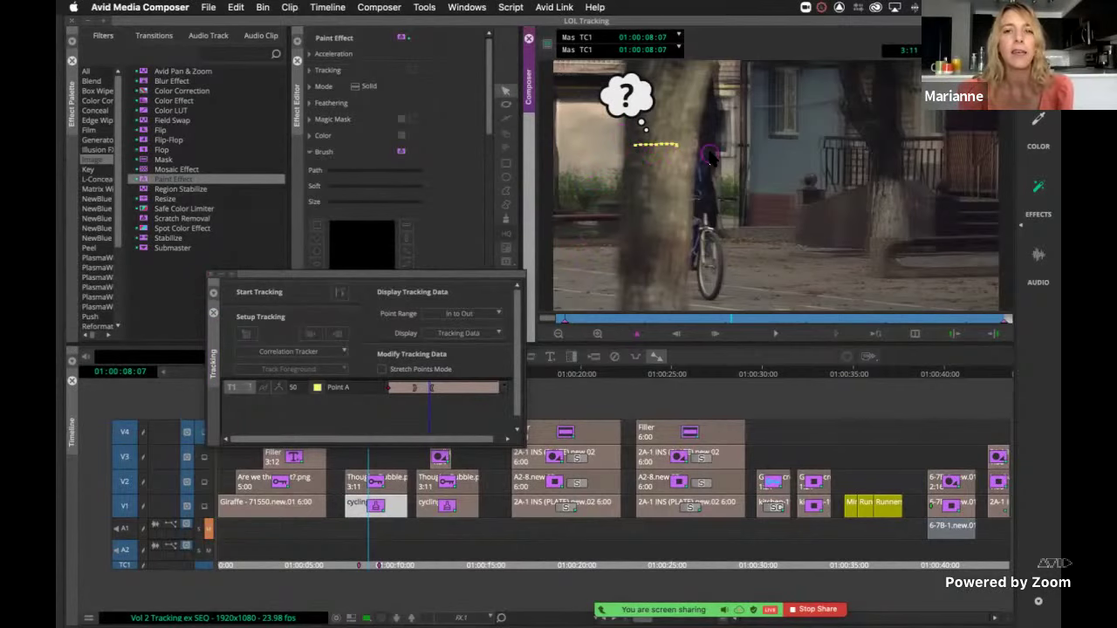
click(712, 157)
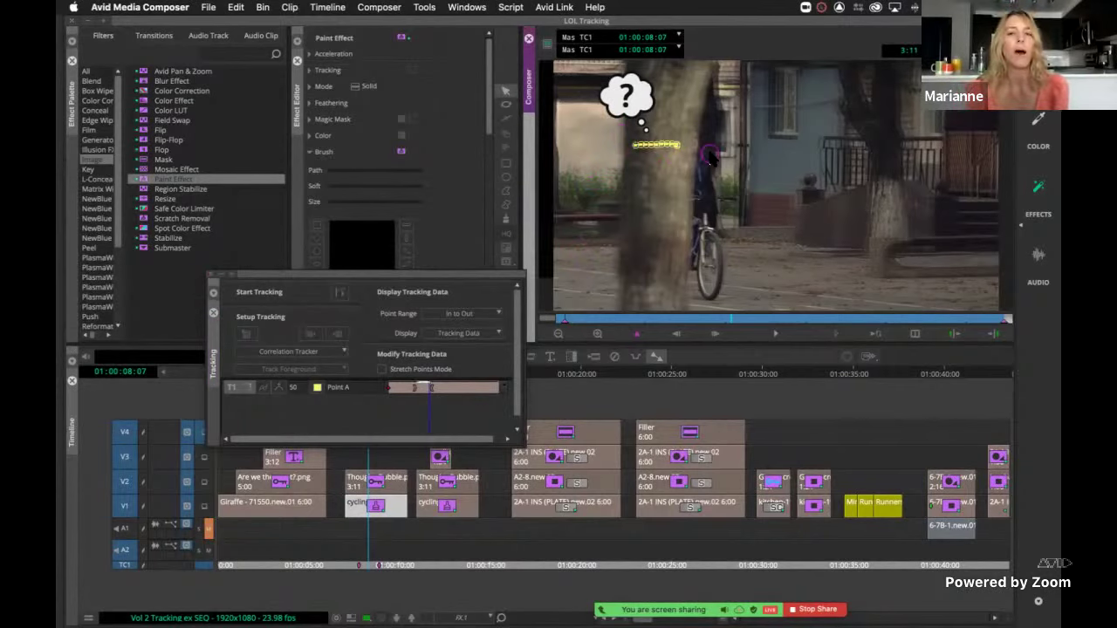
click(425, 388)
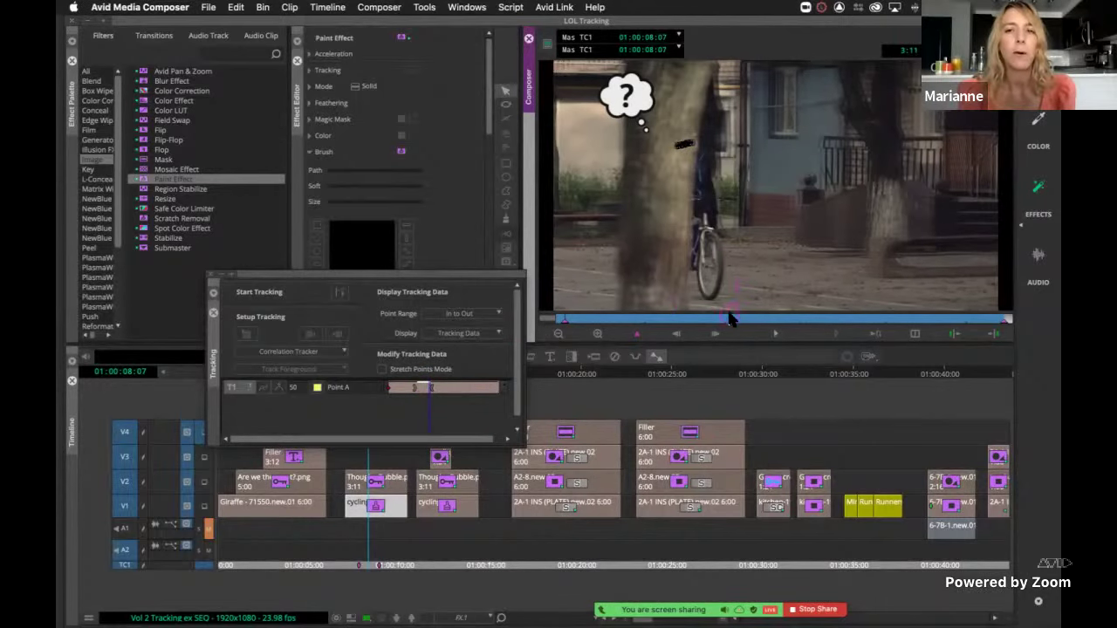
drag(731, 320, 608, 279)
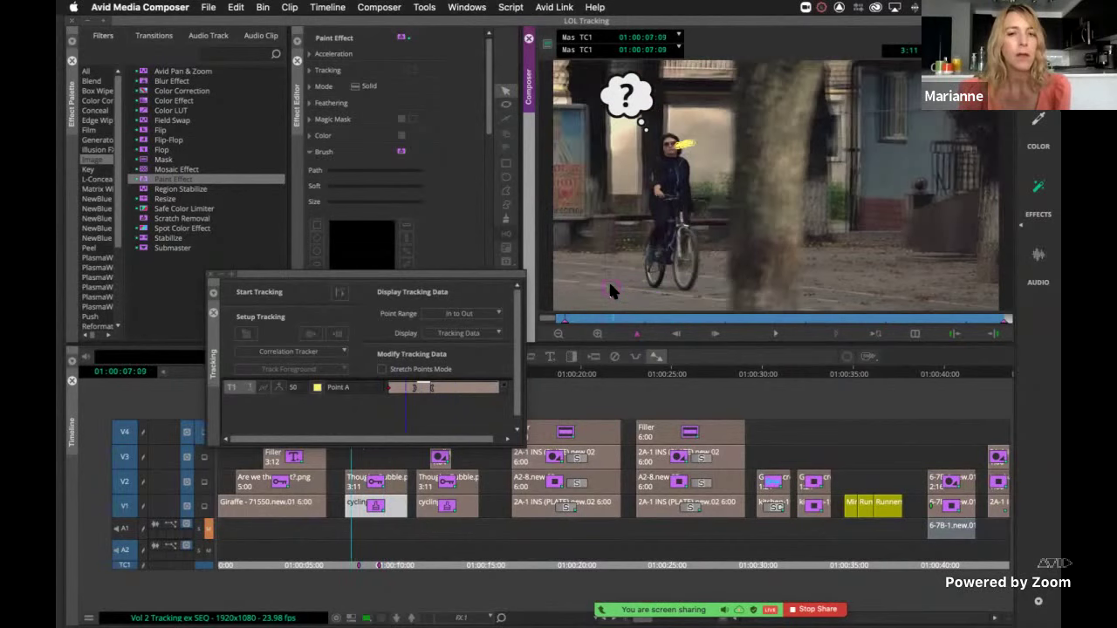
Step: Set Point Range to All to review the whole Point A path
click(467, 316)
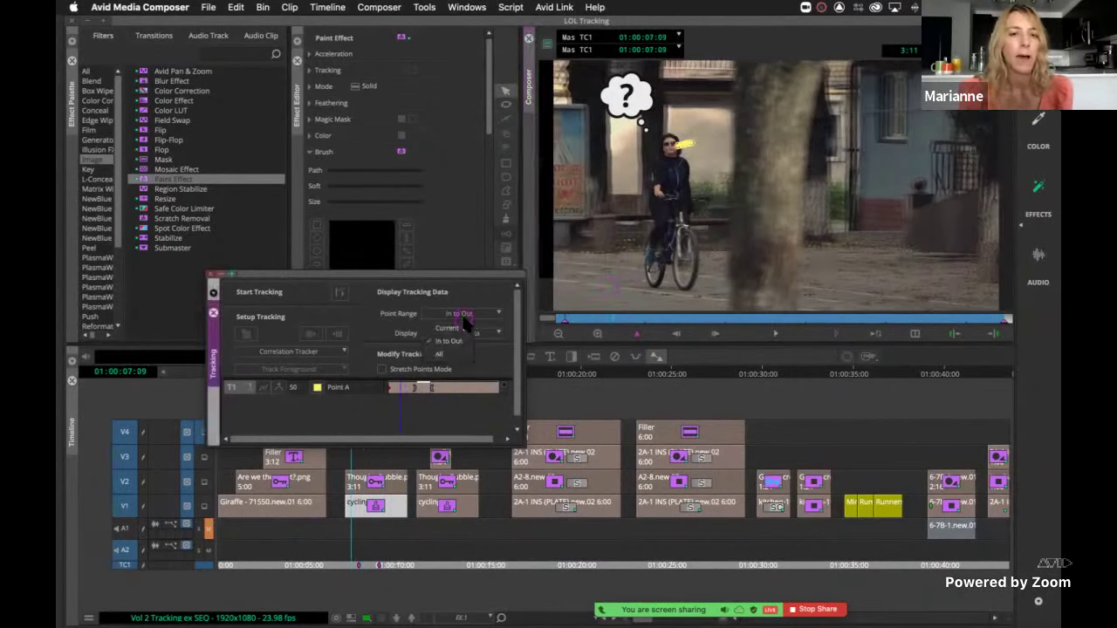
click(440, 354)
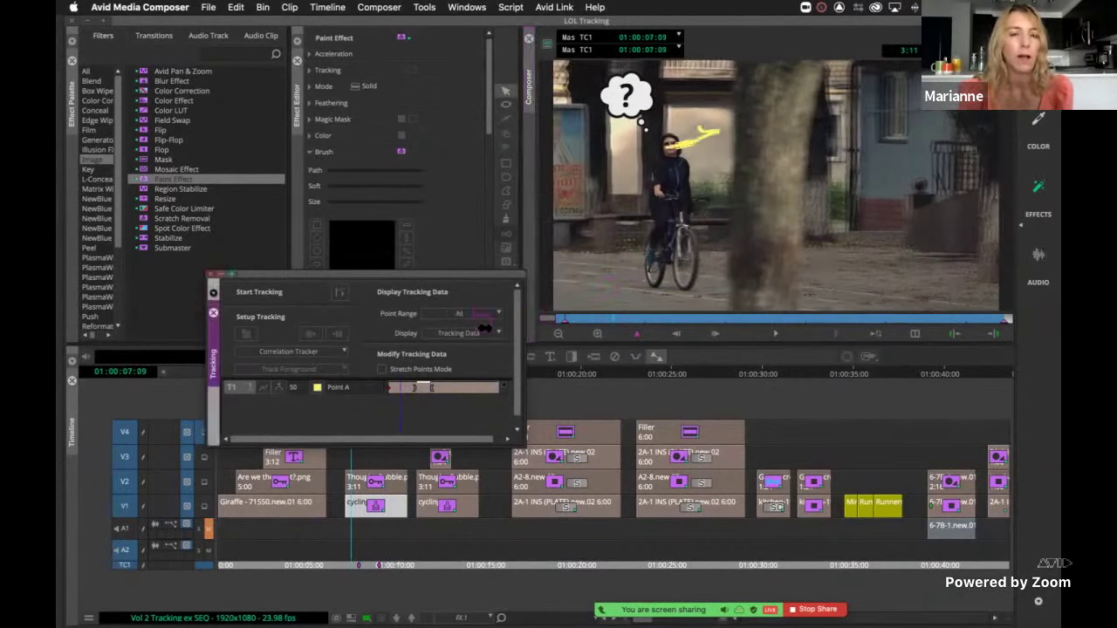
click(555, 319)
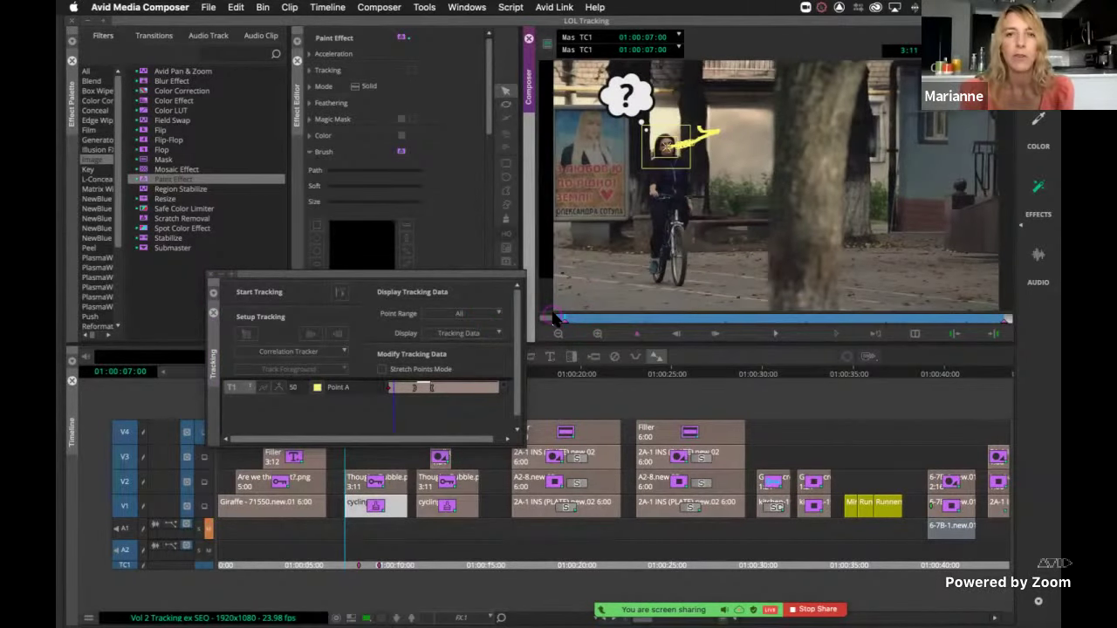
Step: Set Point Range back to Current and scrub from 07:22 to 08:07 to check frames
click(491, 312)
click(490, 312)
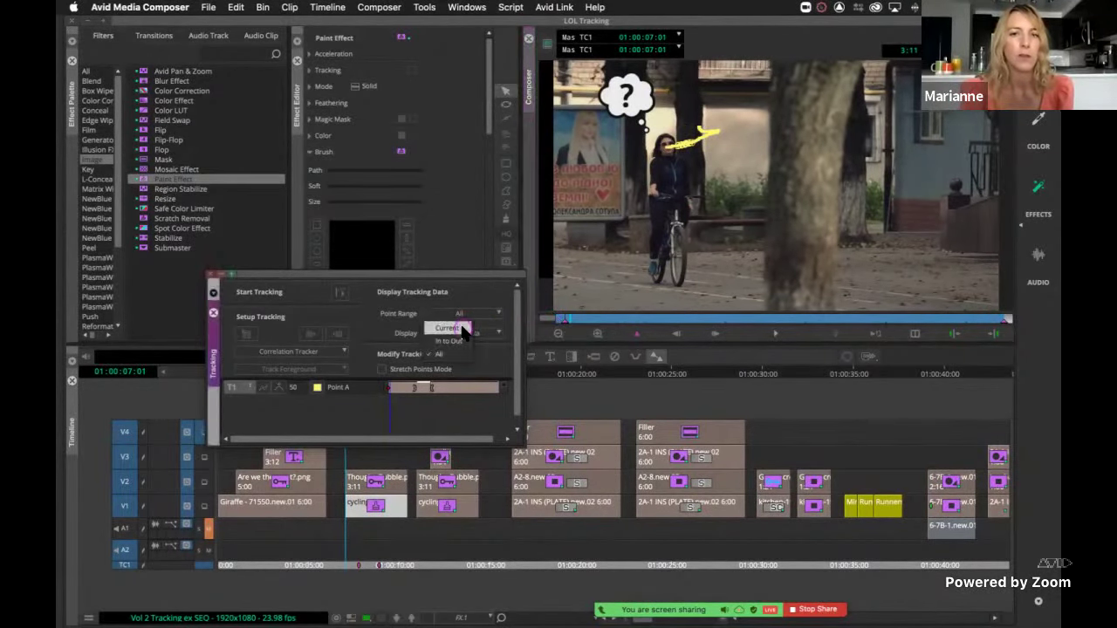
click(461, 329)
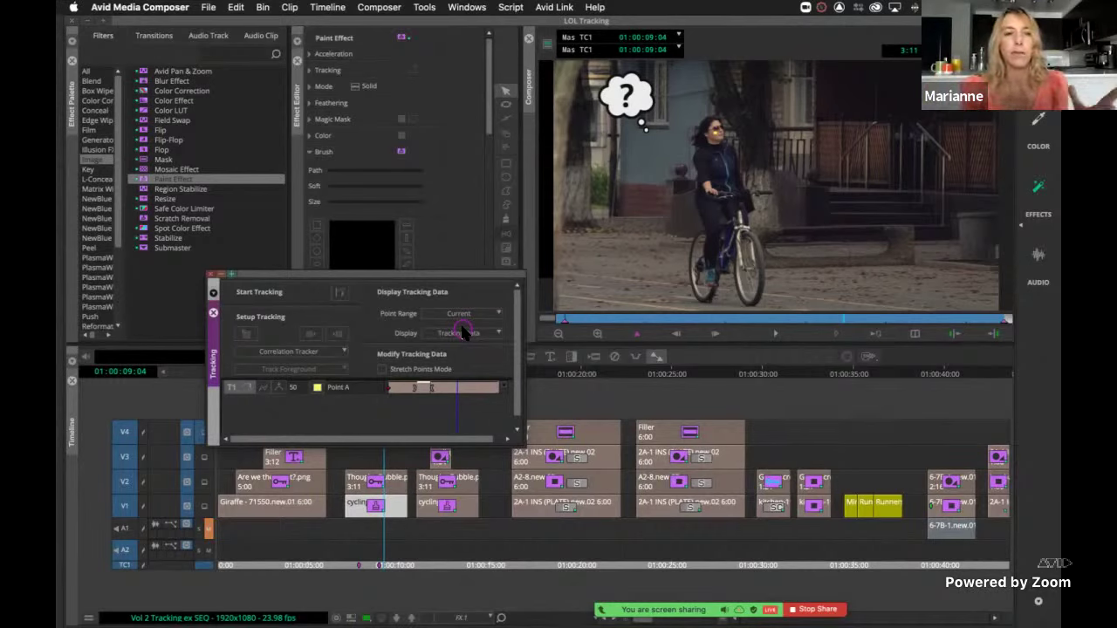
click(712, 323)
drag(711, 323, 688, 325)
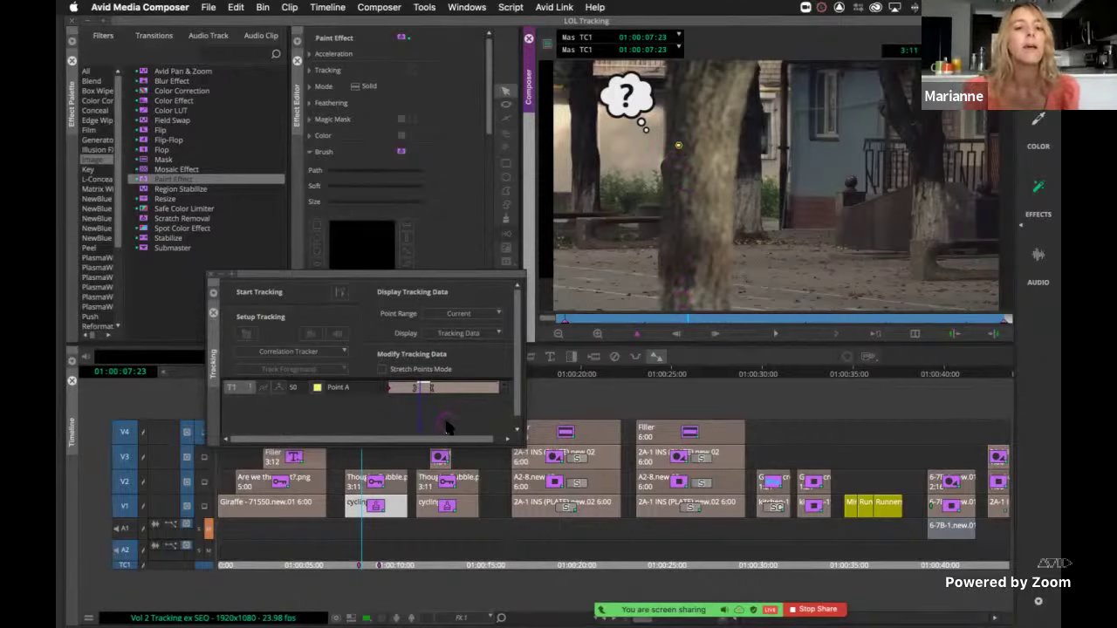
click(367, 498)
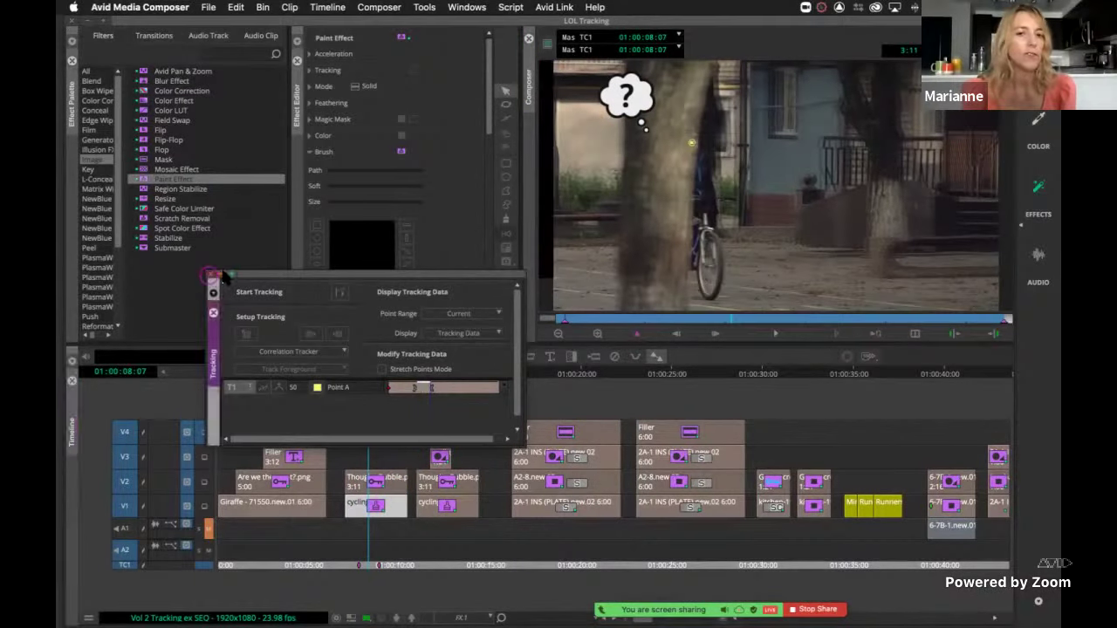
Step: Close the tracking window and draw an oval paint shape around the cyclist's face
click(213, 292)
drag(576, 320, 564, 319)
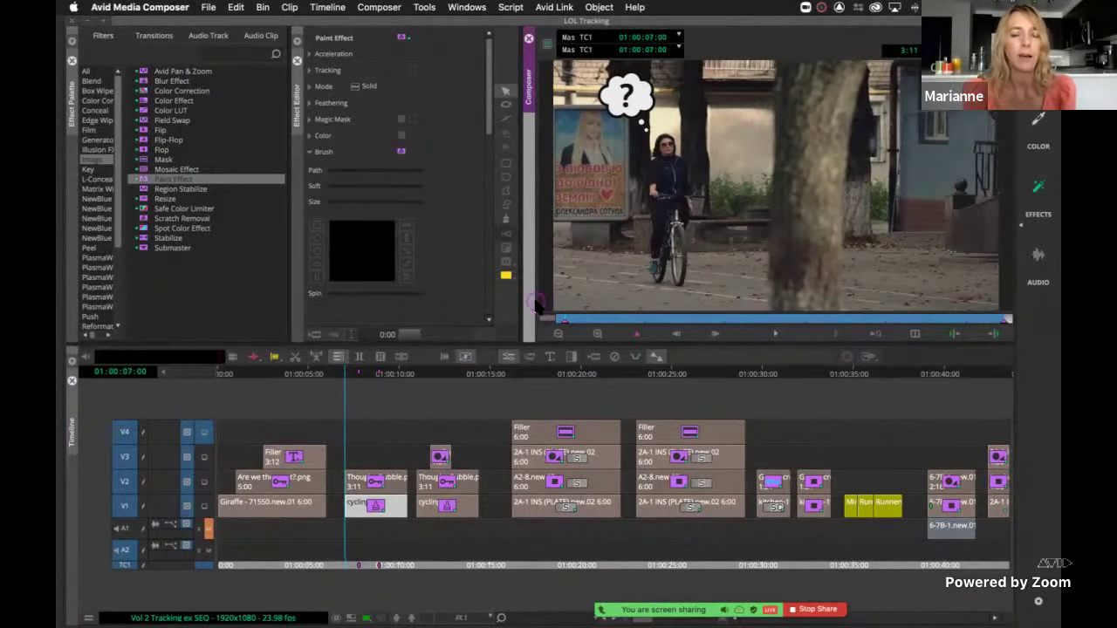
click(506, 177)
drag(656, 134, 677, 164)
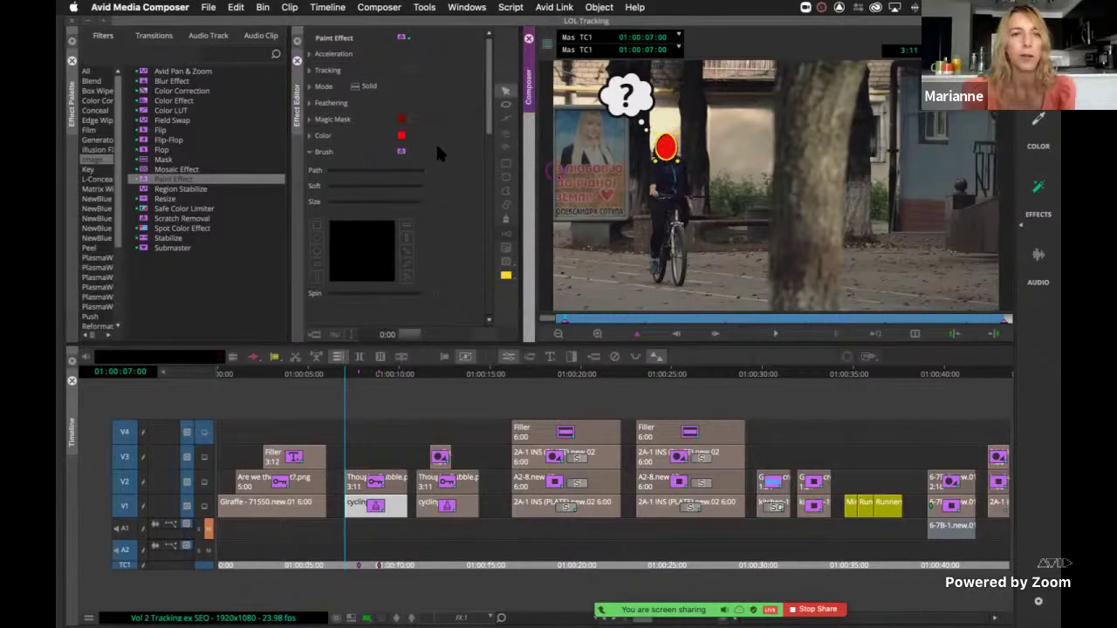
Step: Set the Paint Effect mode to Blur and lower the feathering Bias to 35
click(354, 86)
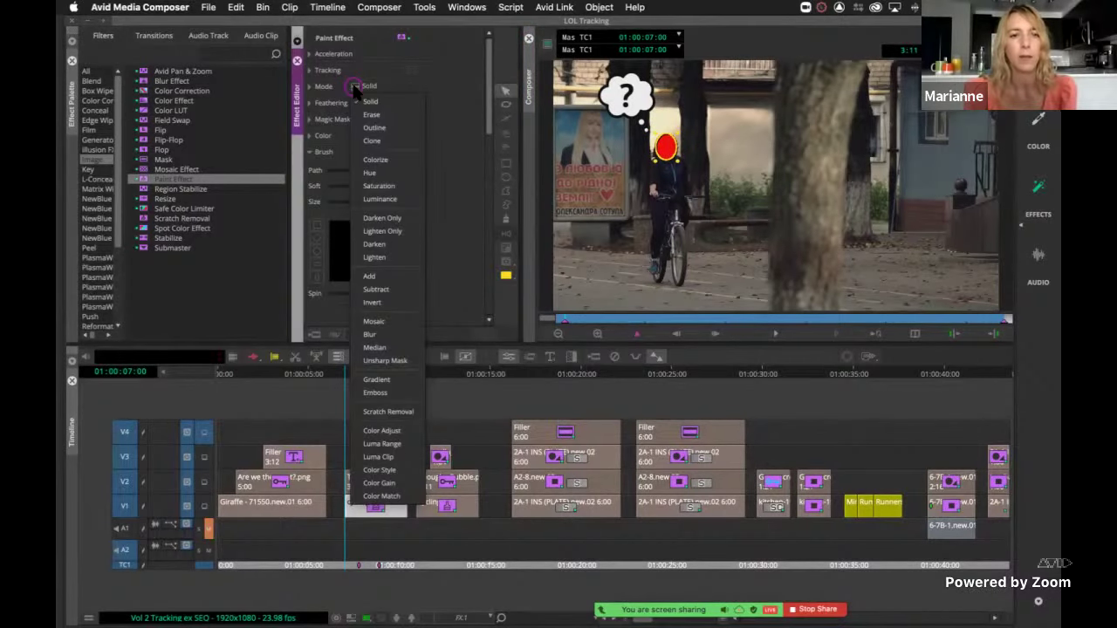
click(385, 335)
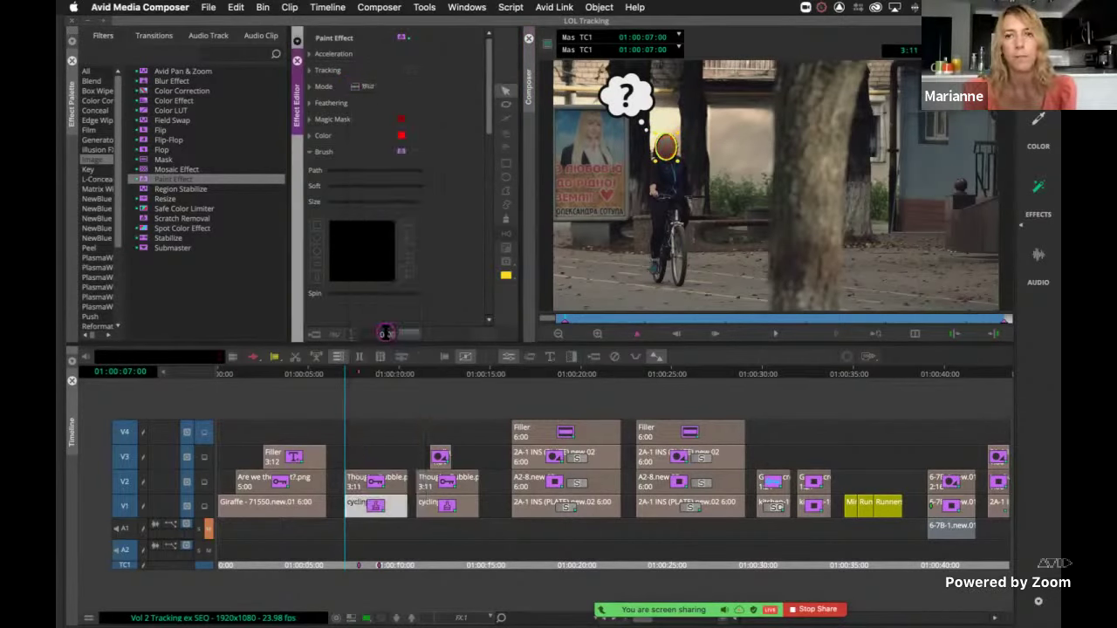
click(311, 102)
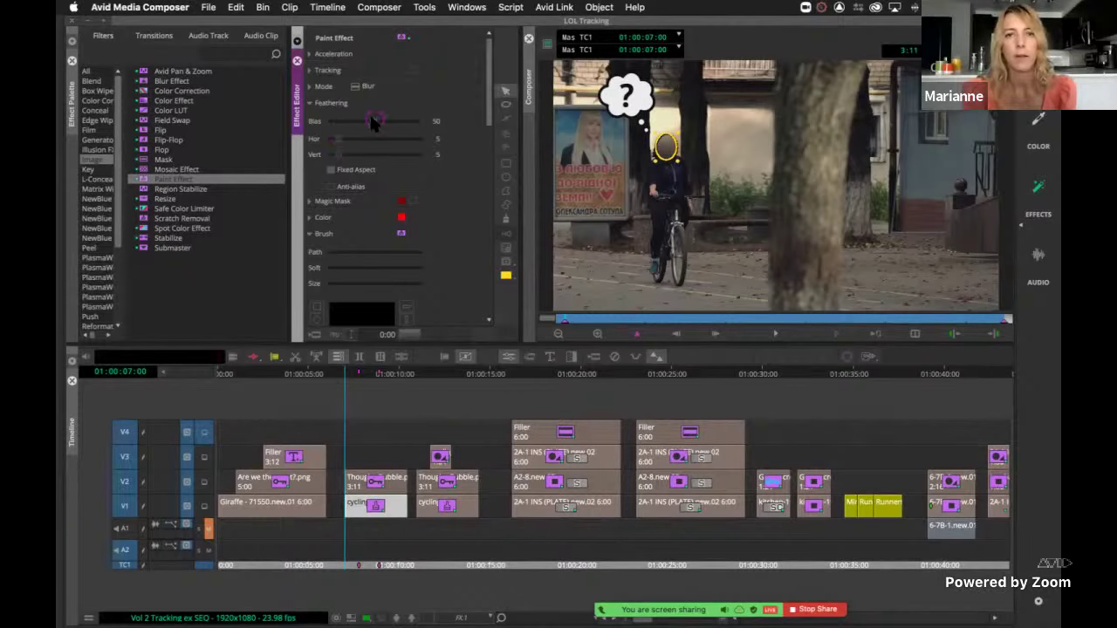
drag(372, 122, 363, 122)
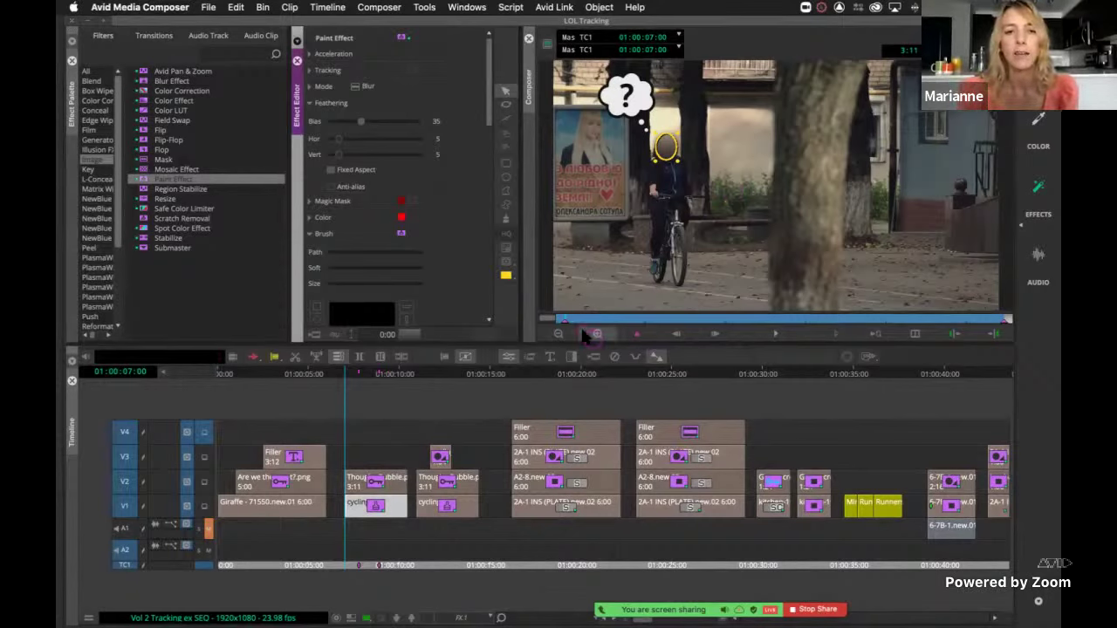
click(586, 246)
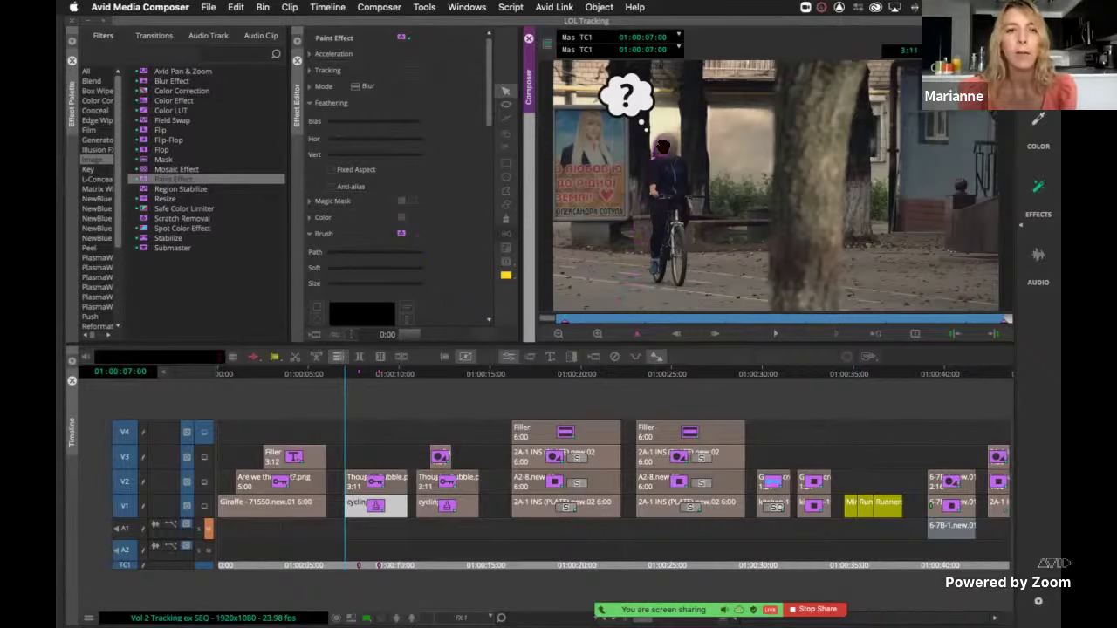
click(663, 150)
Step: Attach the face blur's tracking to tracker T1 Point A
click(307, 68)
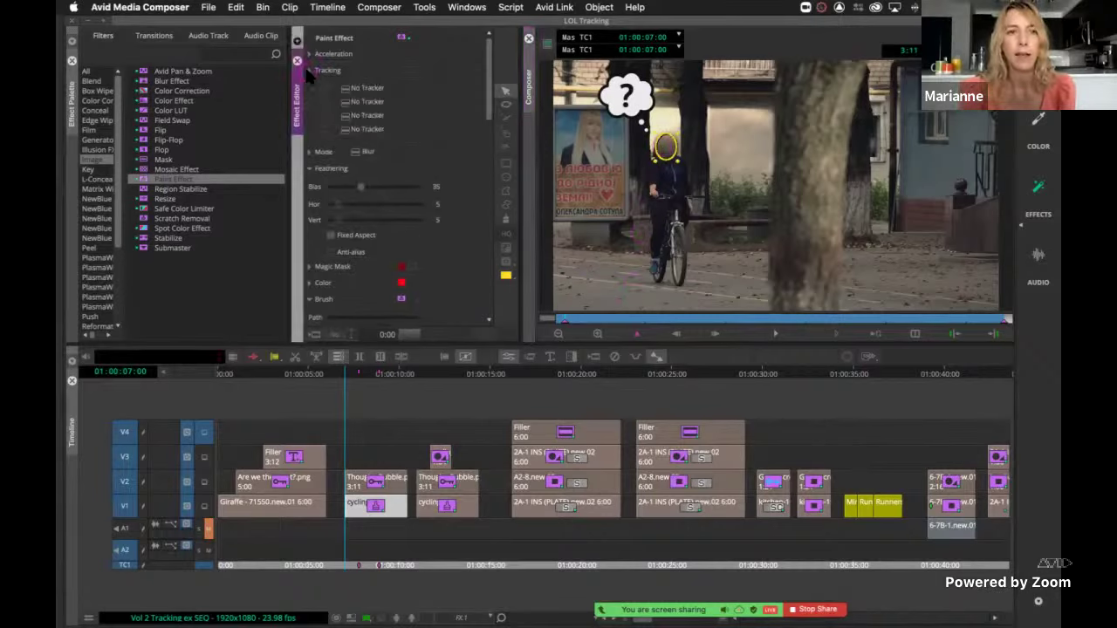
click(346, 91)
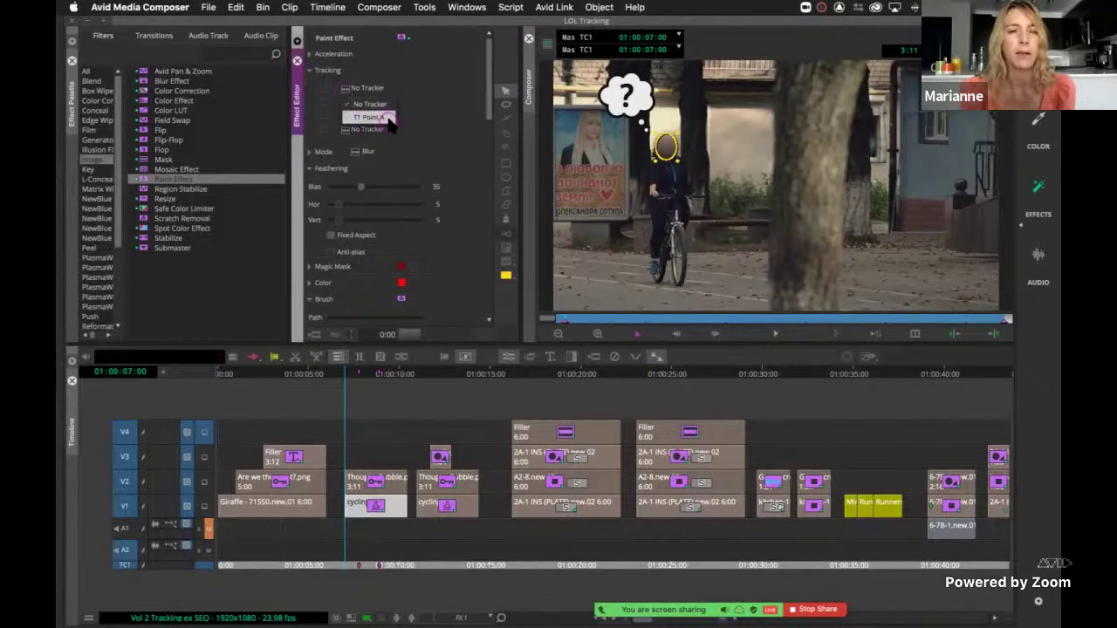
click(371, 117)
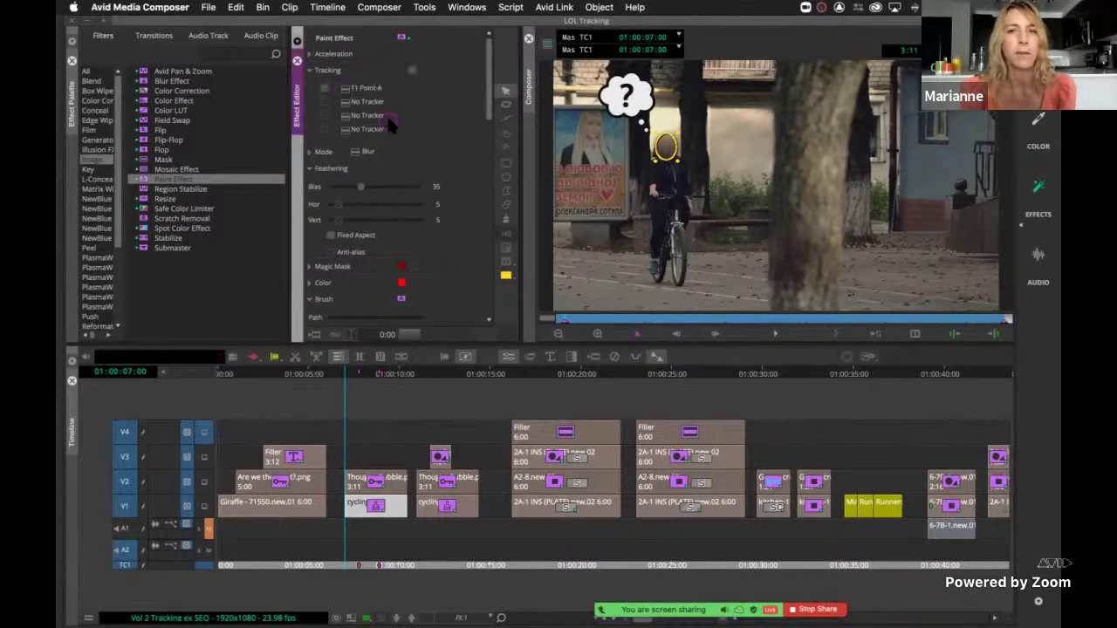
Step: Play and scrub from 01:00:07:00 to check the tracked blur, then reopen the Tracking window
click(773, 335)
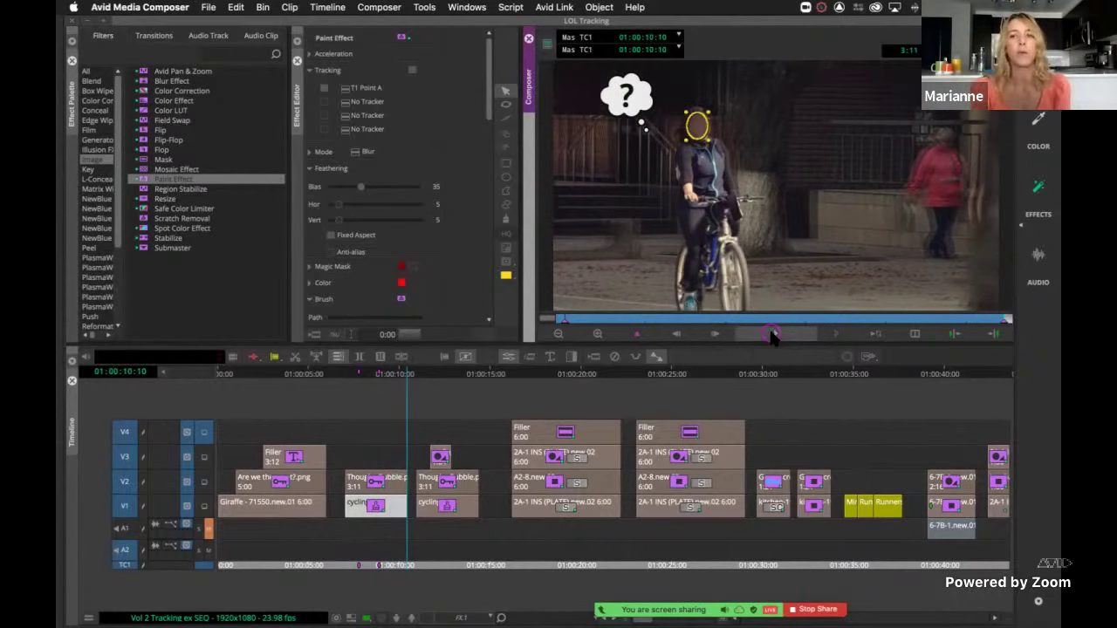
drag(934, 320, 543, 321)
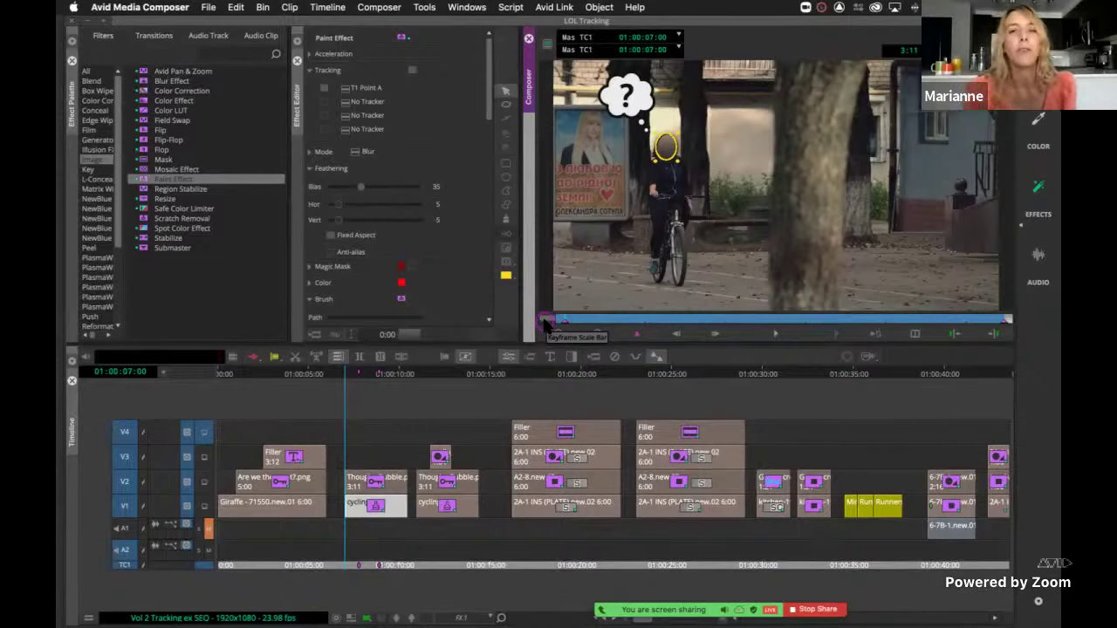
mouse_move(560, 319)
mouse_down()
mouse_move(742, 312)
mouse_move(574, 320)
mouse_up()
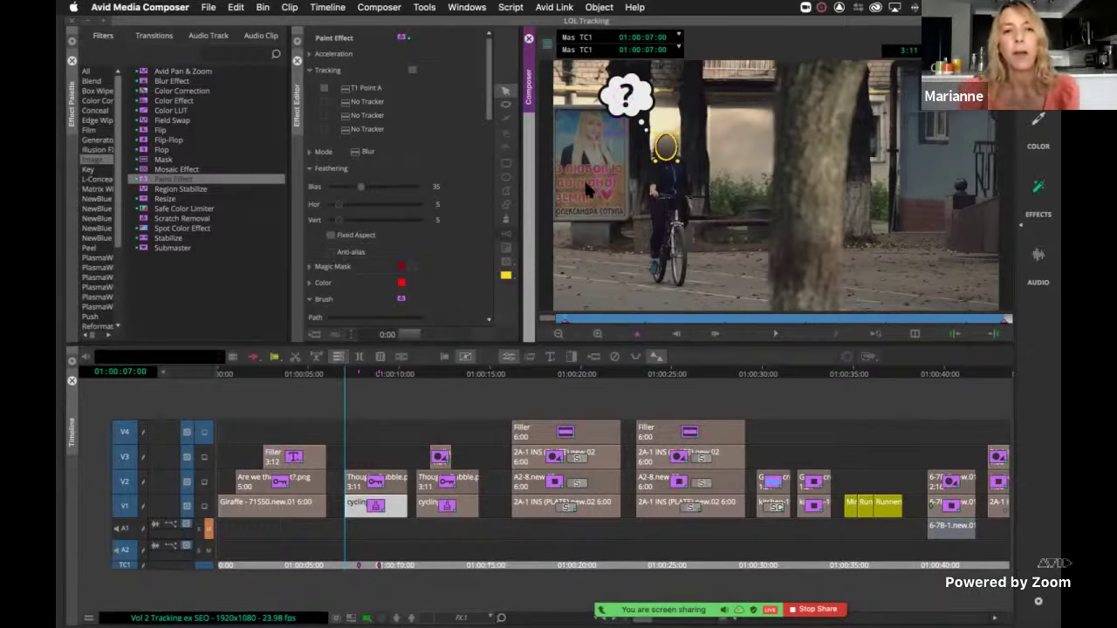
click(507, 251)
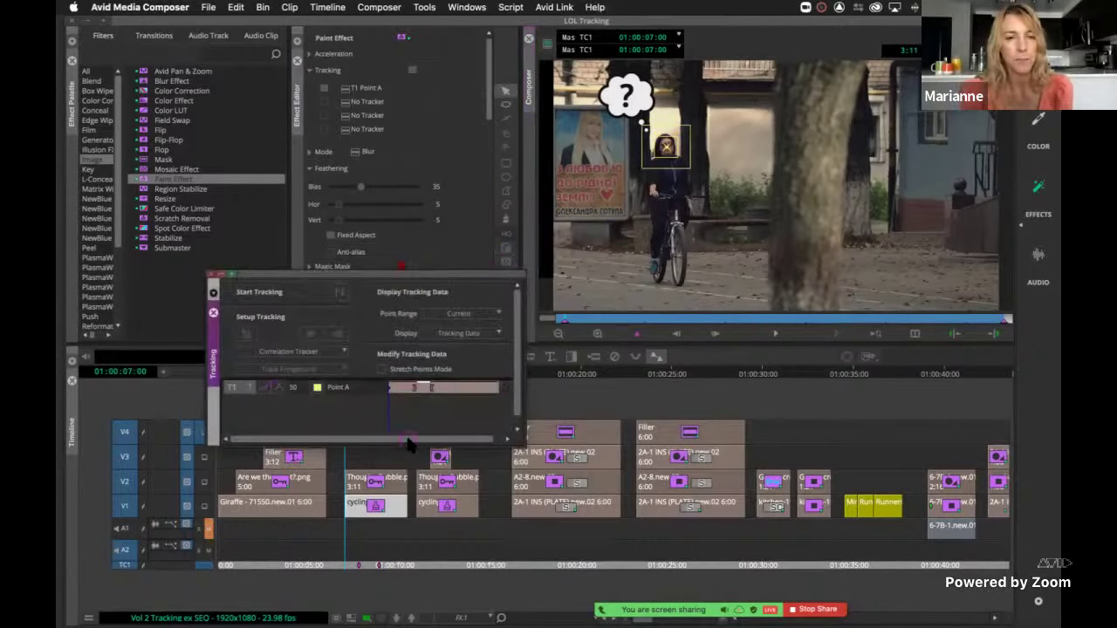
Step: Copy Point A's enabled tracks at 01:00:08:00 and select the thought-bubble clip on V2
click(420, 393)
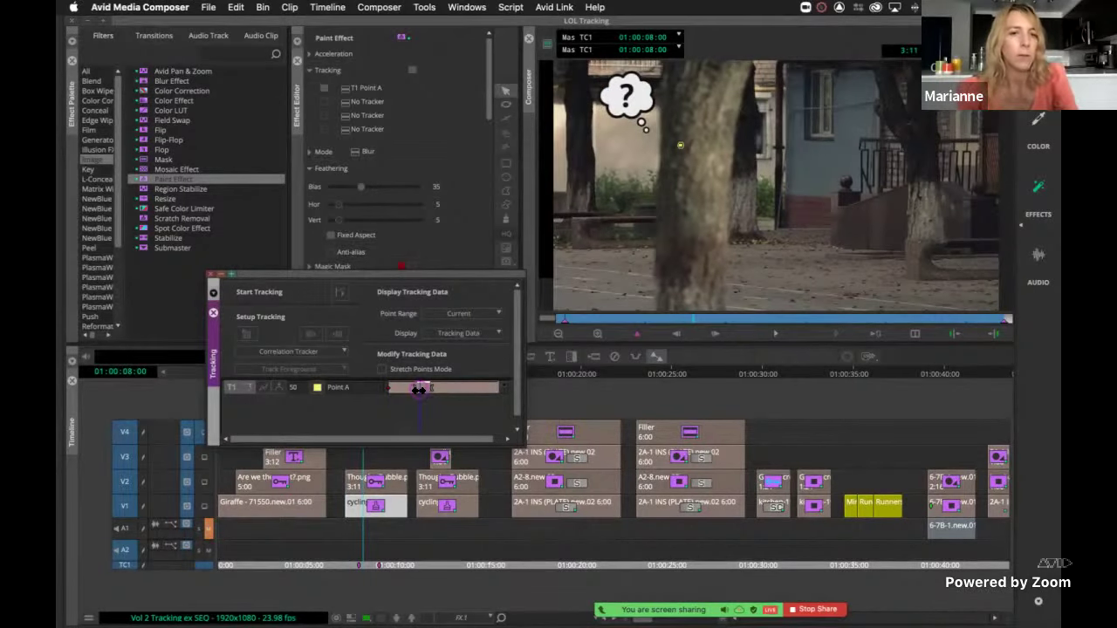
right_click(252, 383)
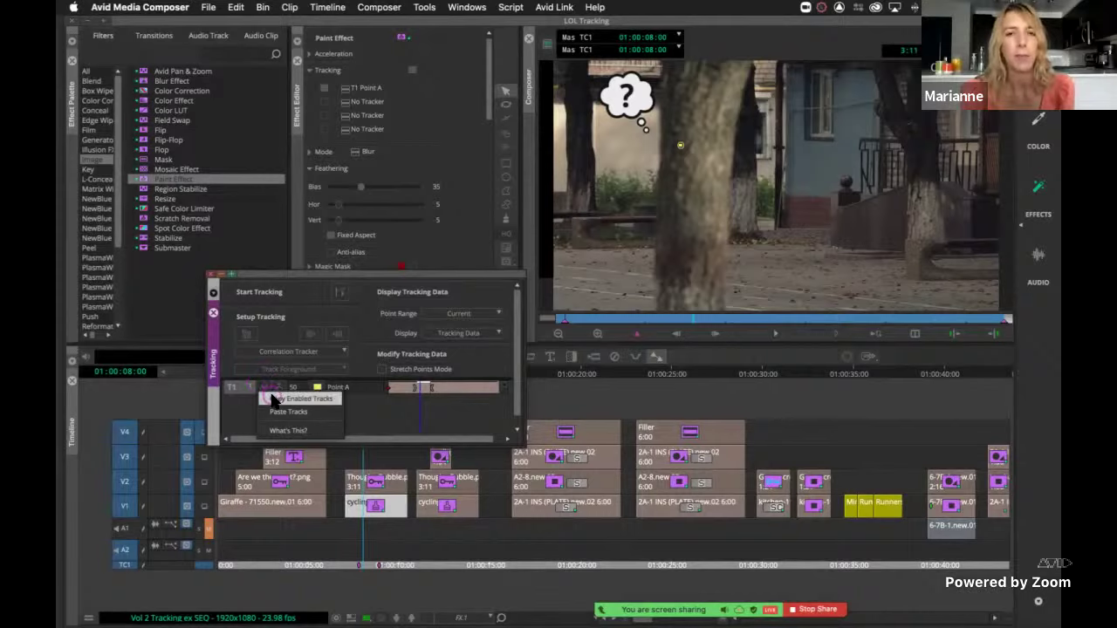
click(271, 399)
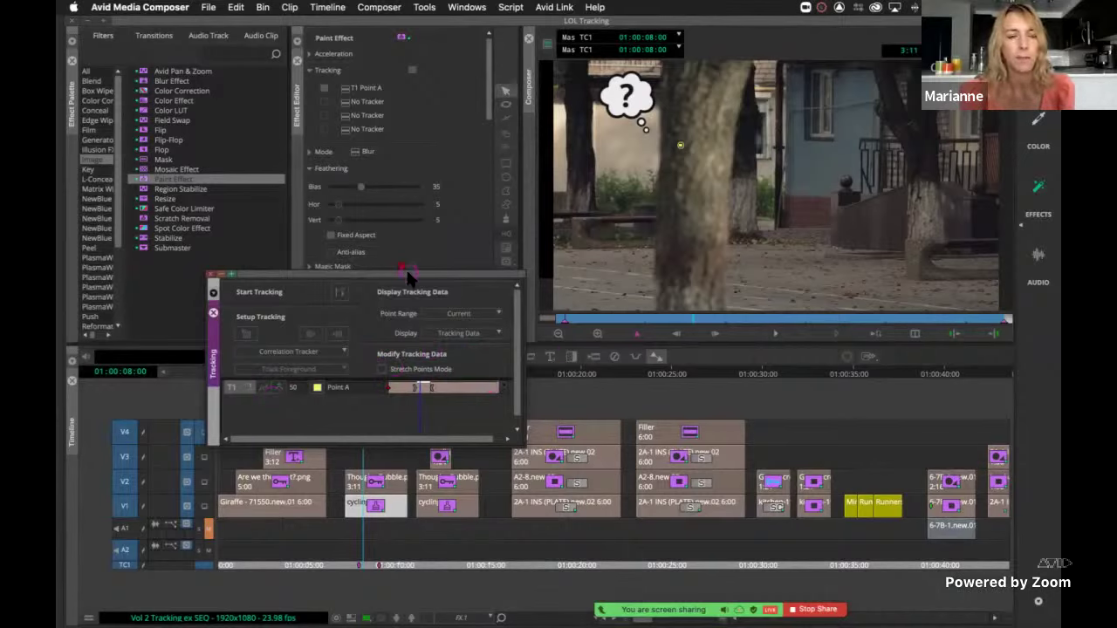
drag(409, 274, 384, 277)
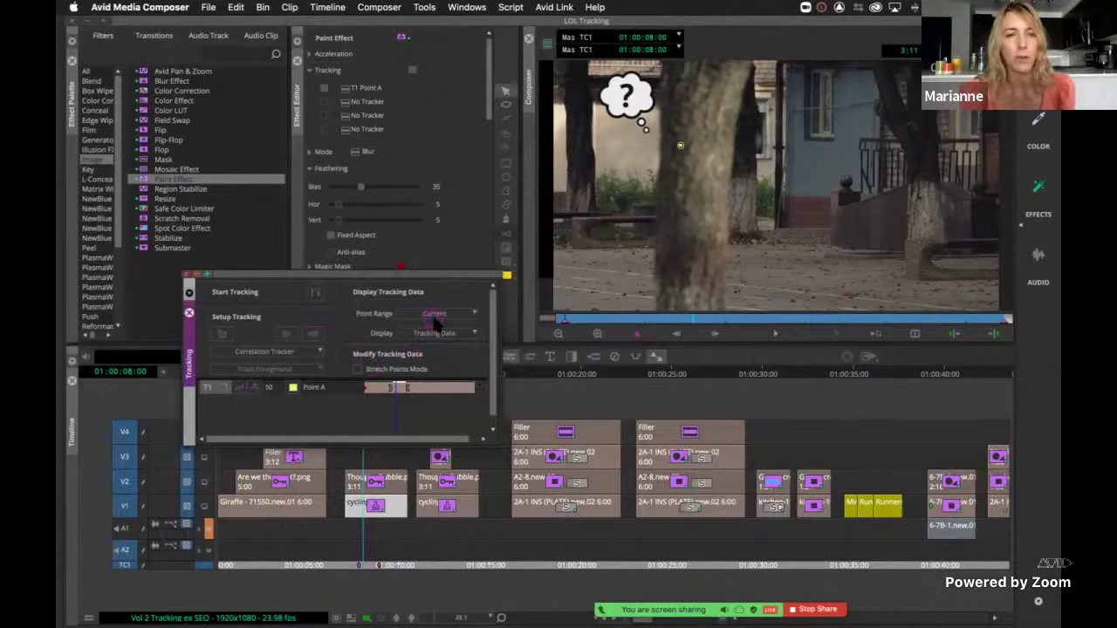
click(367, 194)
Step: Enable tracking in the thought bubble's Matte Key
click(375, 485)
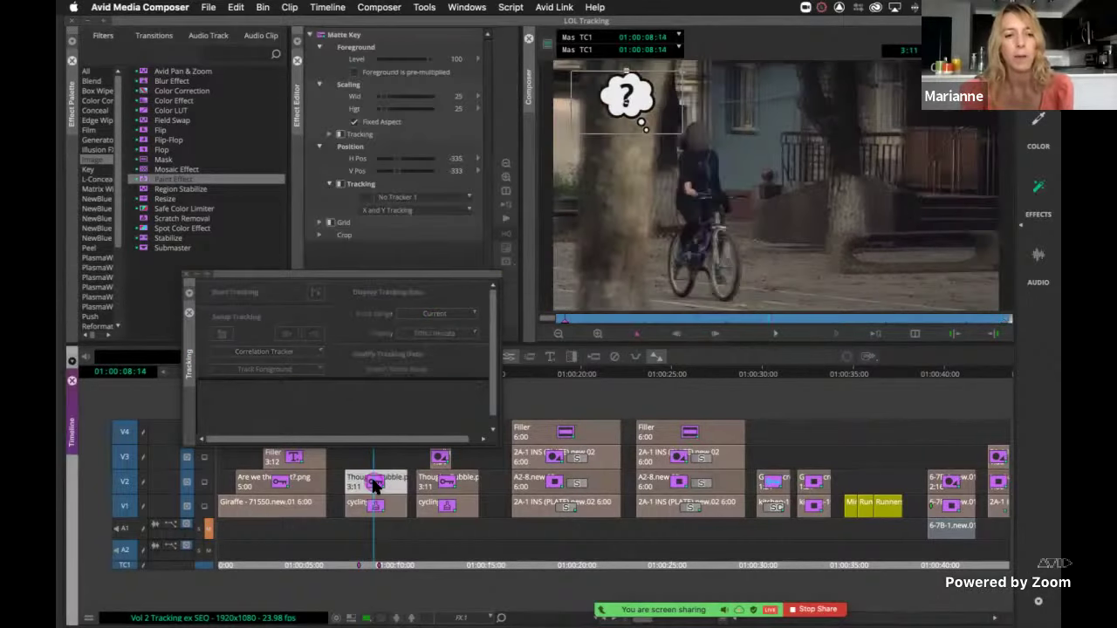
click(356, 423)
right_click(356, 422)
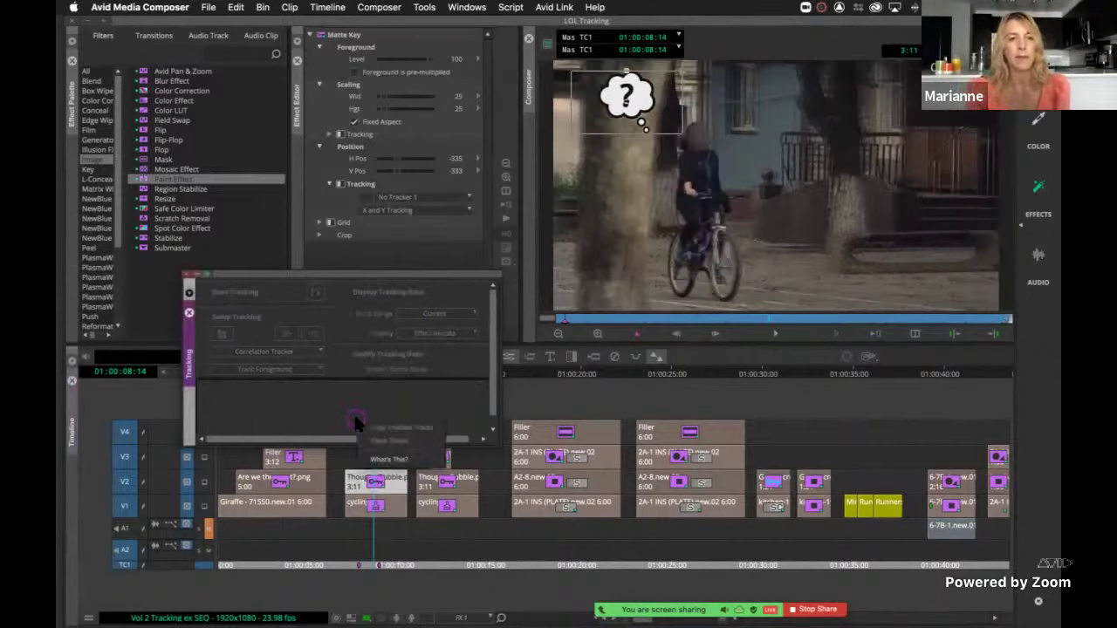
click(325, 402)
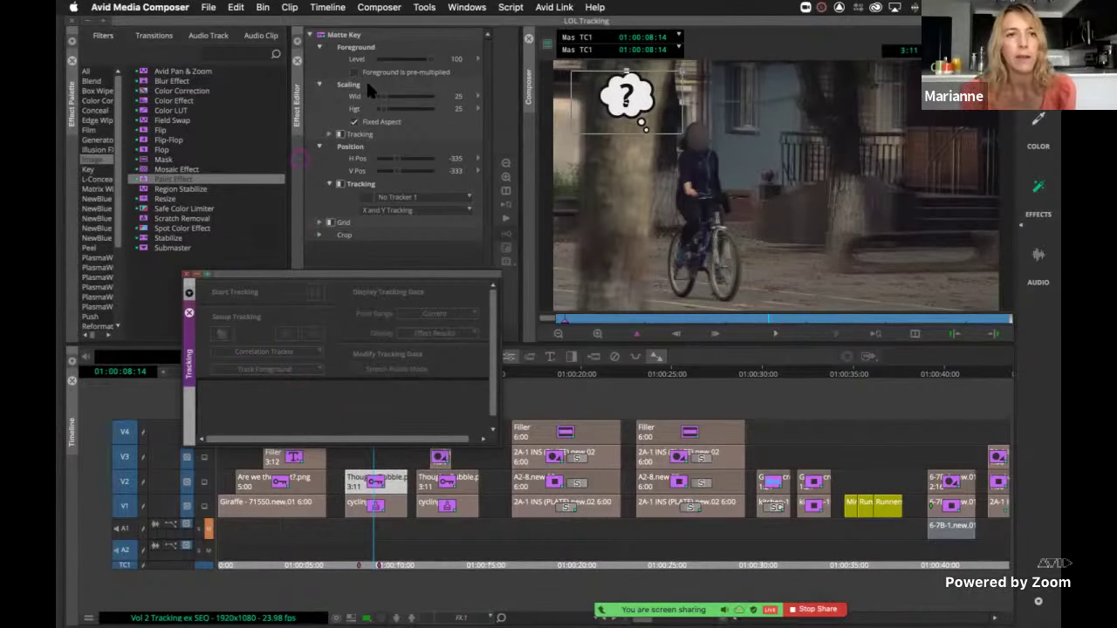
click(425, 124)
click(340, 136)
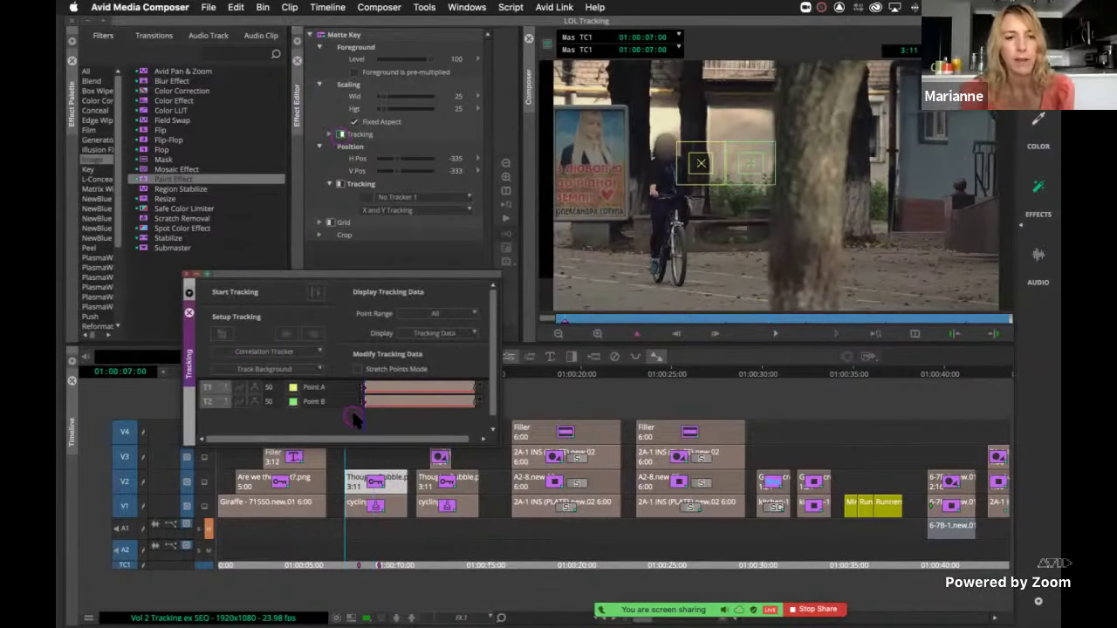
Step: Delete the default Point B tracker and paste in the copied Point A track
right_click(354, 419)
key(Escape)
click(478, 399)
key(Delete)
key(Delete)
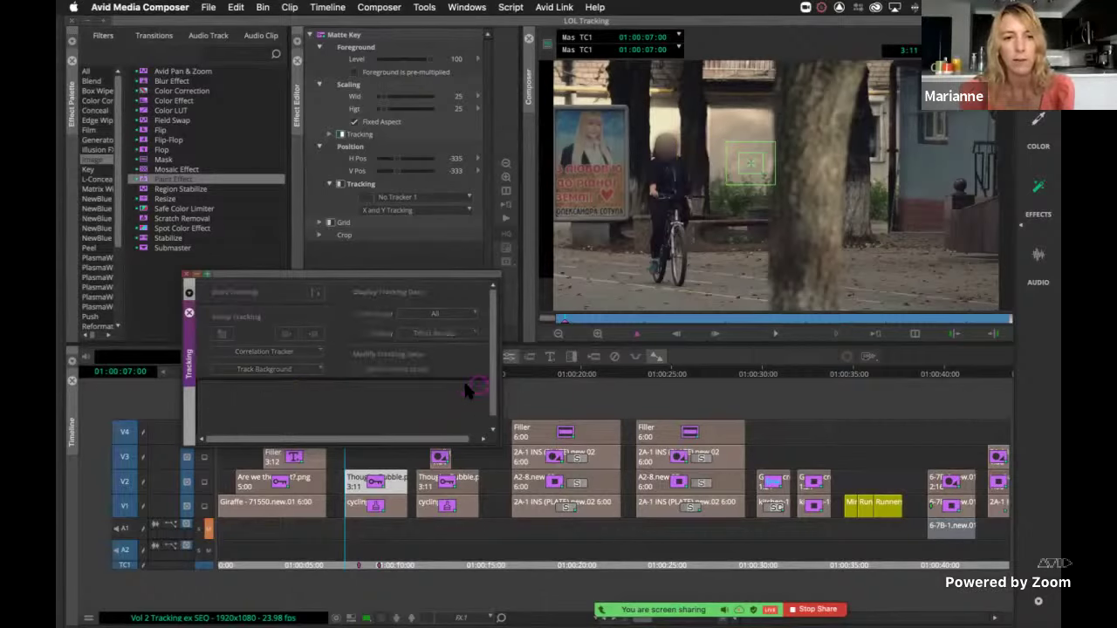
right_click(324, 393)
click(359, 421)
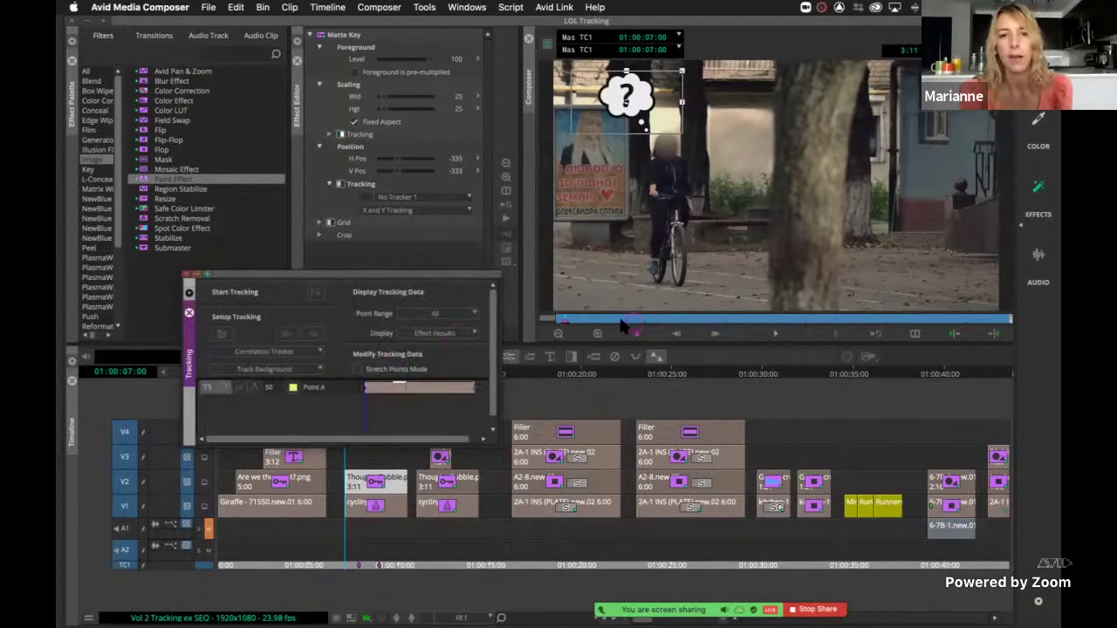
Step: Play the thought-bubble shot and return to the effect start at 01:00:07:00
click(542, 321)
key(space)
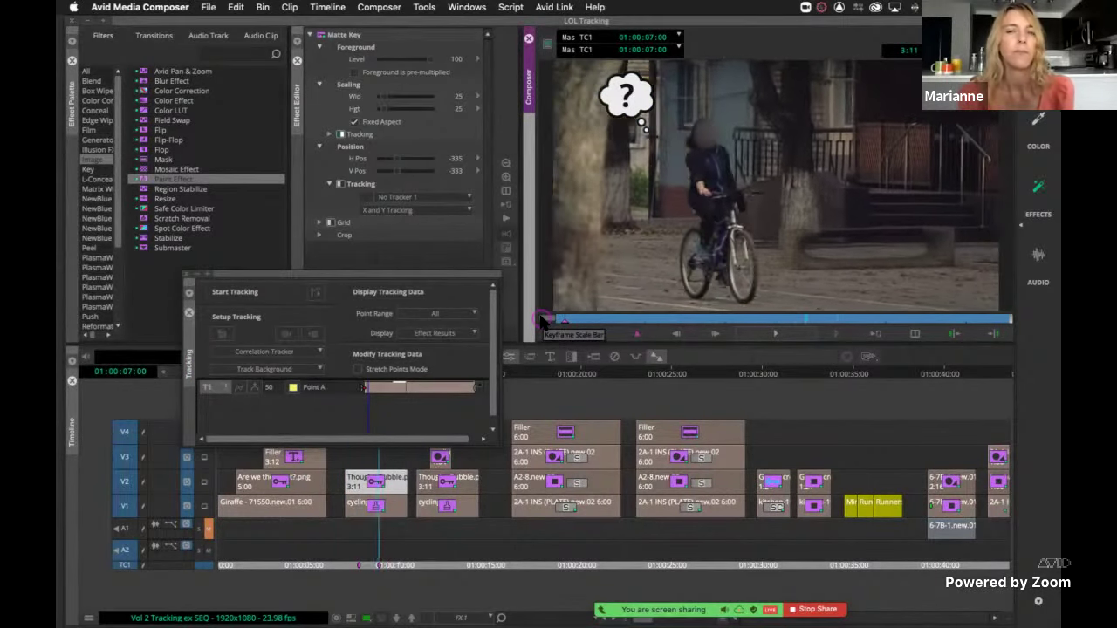
key(space)
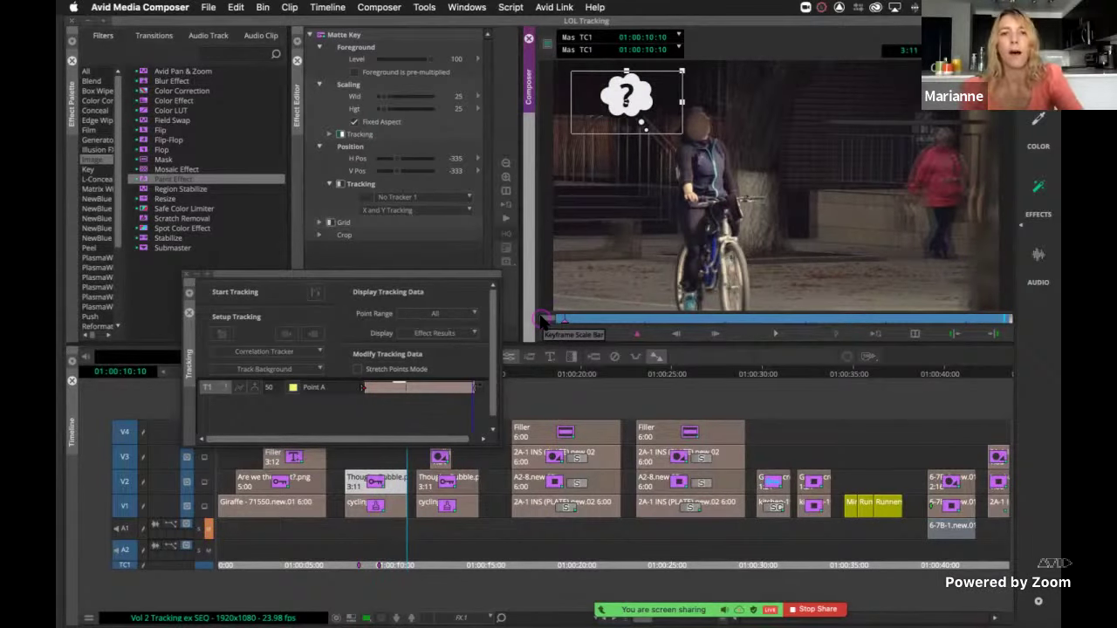
click(563, 320)
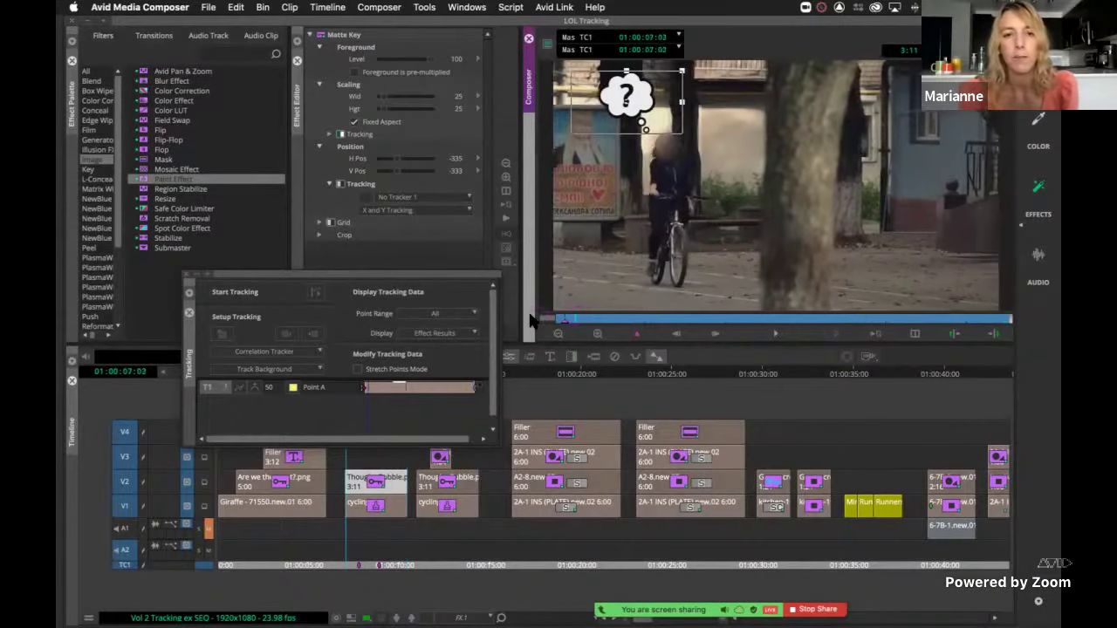
Step: Position the bubble at H Pos -317, V Pos -336 and link its position to T1 Point A
drag(638, 103, 645, 103)
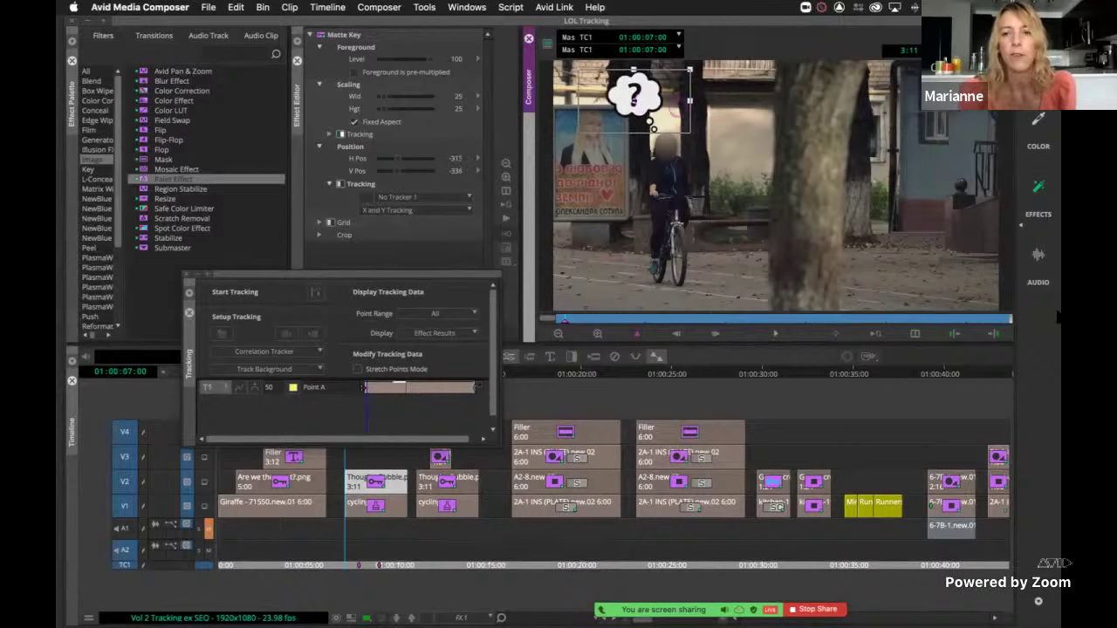
click(1014, 319)
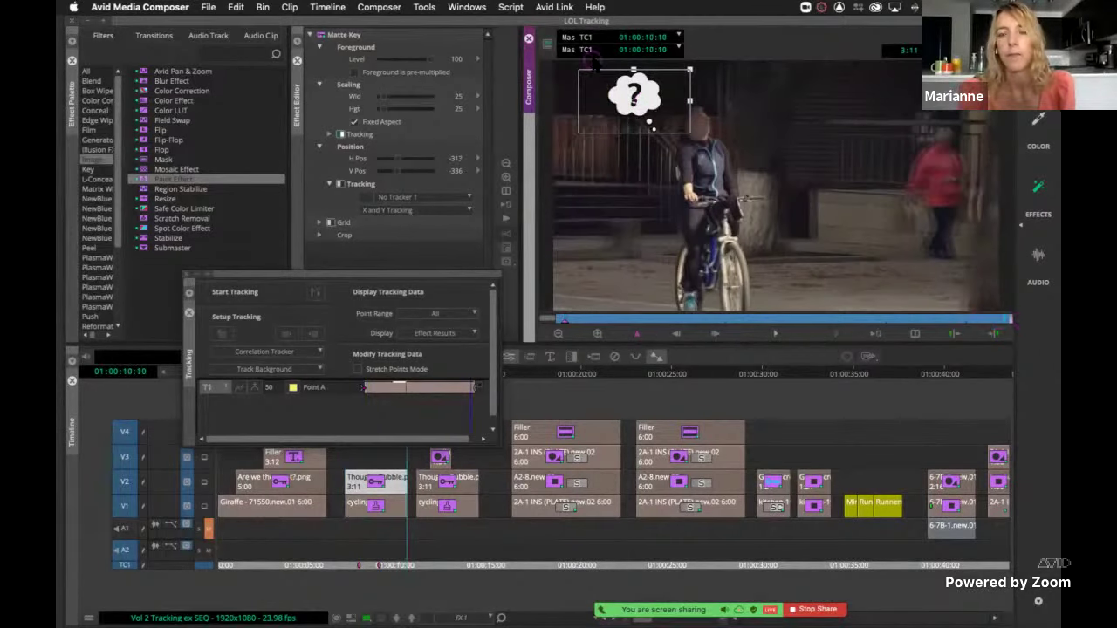
drag(647, 98, 669, 87)
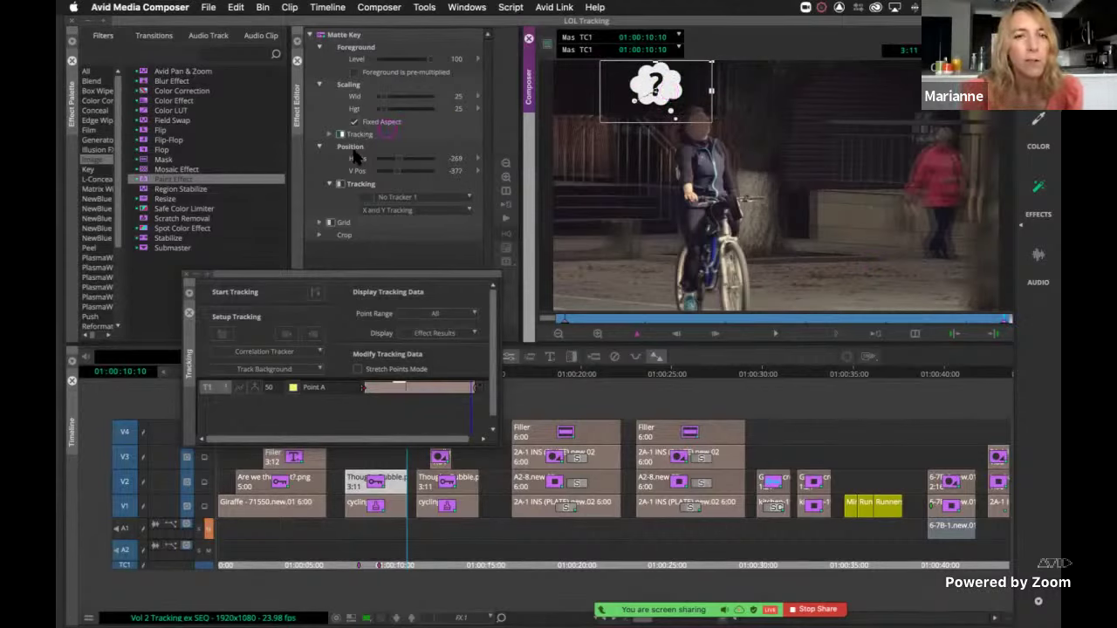
key(super+z)
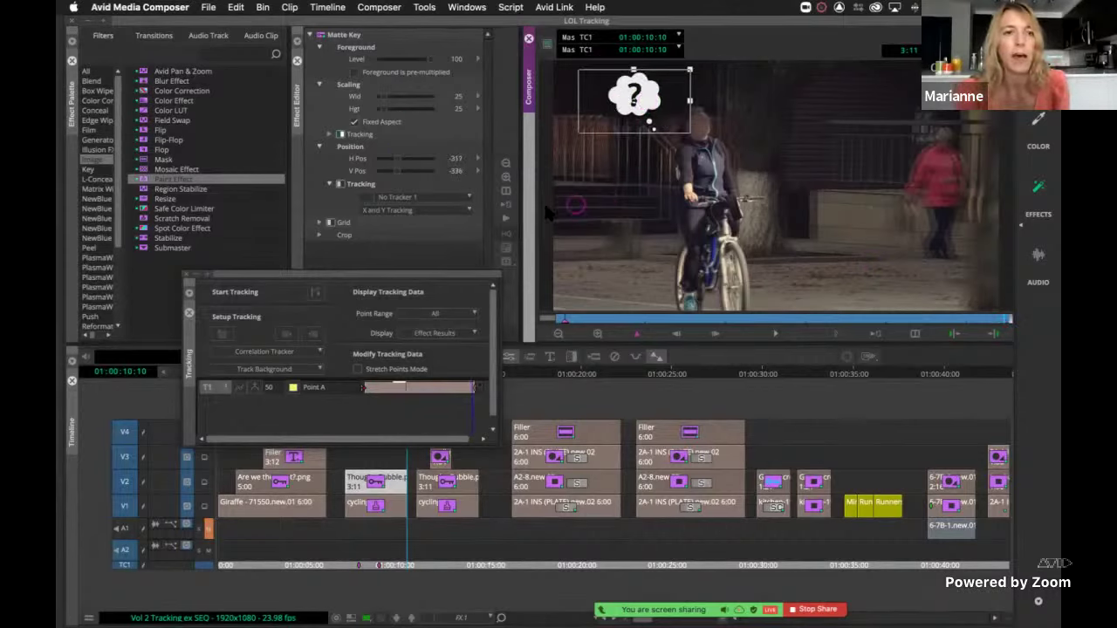
click(341, 185)
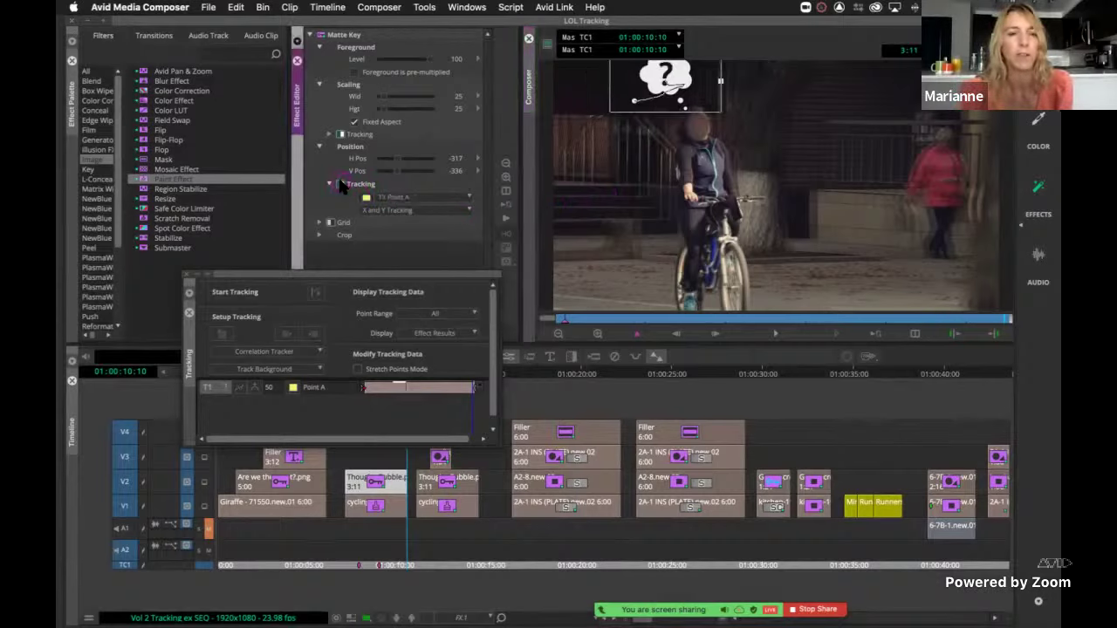
click(628, 319)
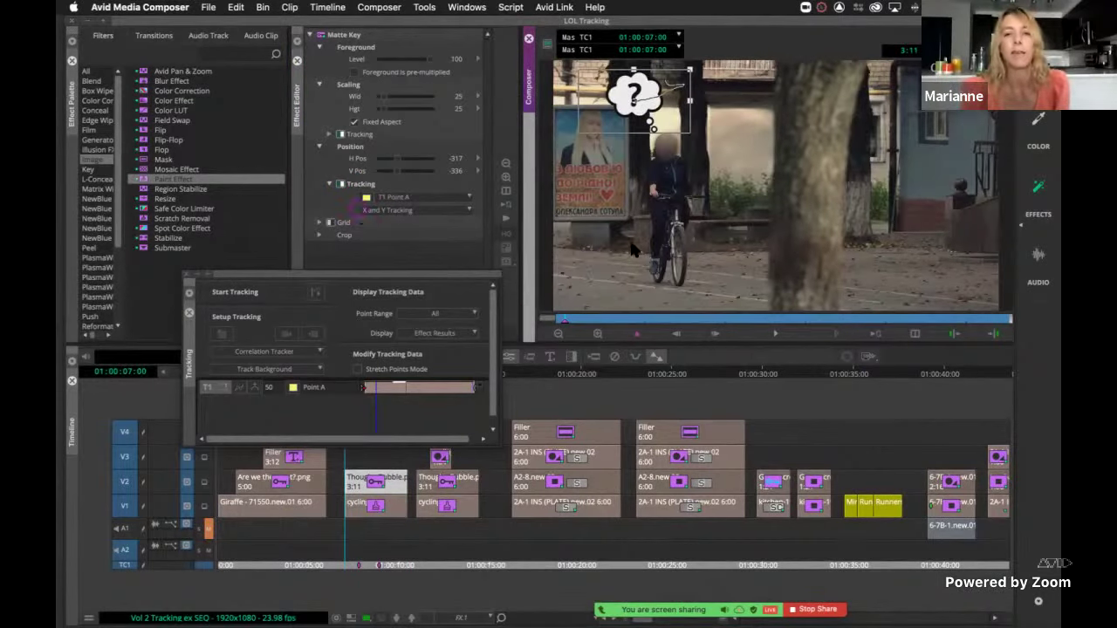
Step: Play the bubble following the cyclist, scrub back to 01:00:07:00, and close the Tracking window
click(777, 334)
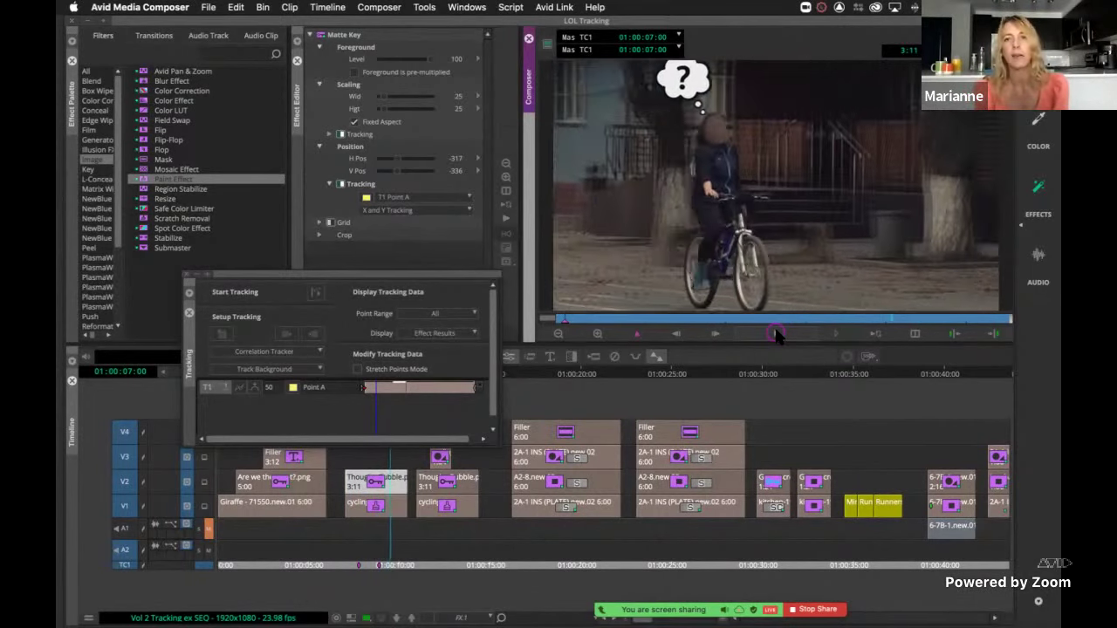
click(777, 335)
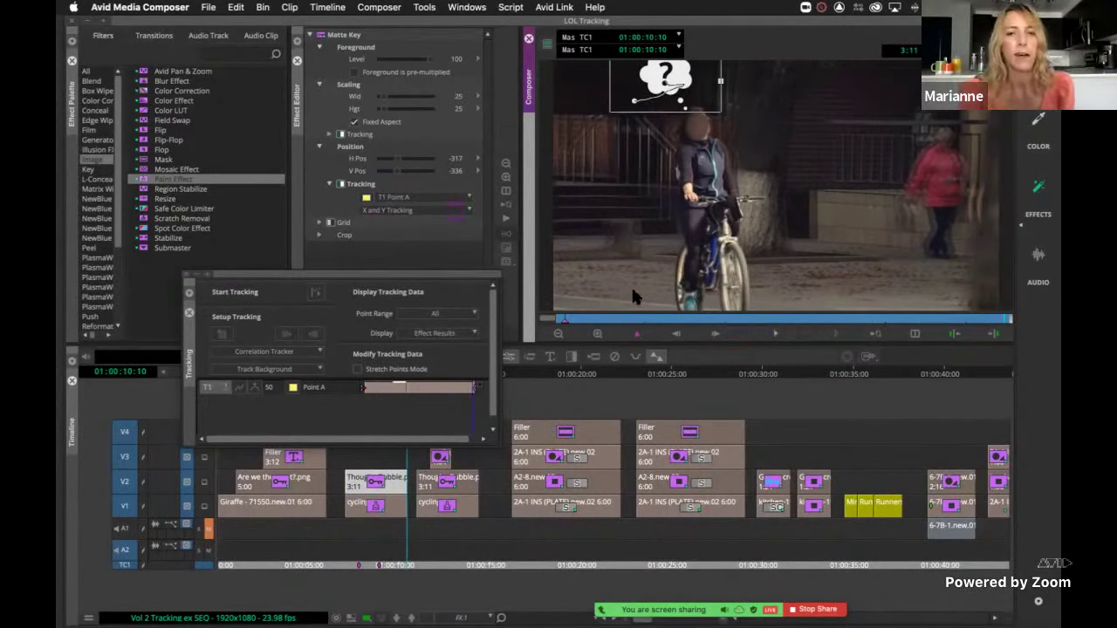
drag(661, 324, 644, 325)
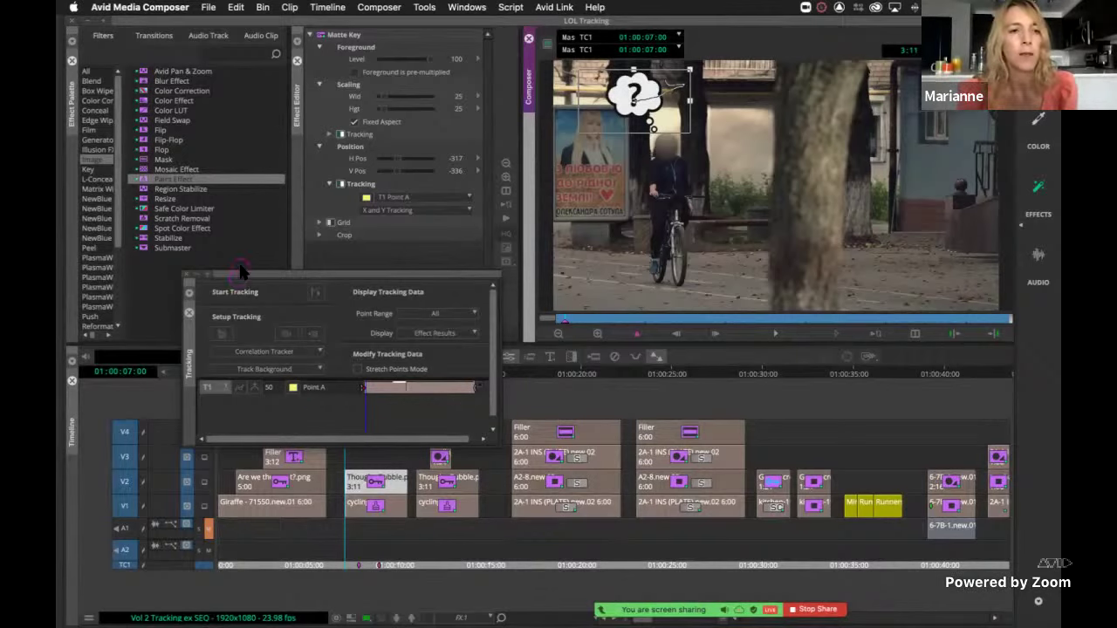
drag(236, 273, 229, 266)
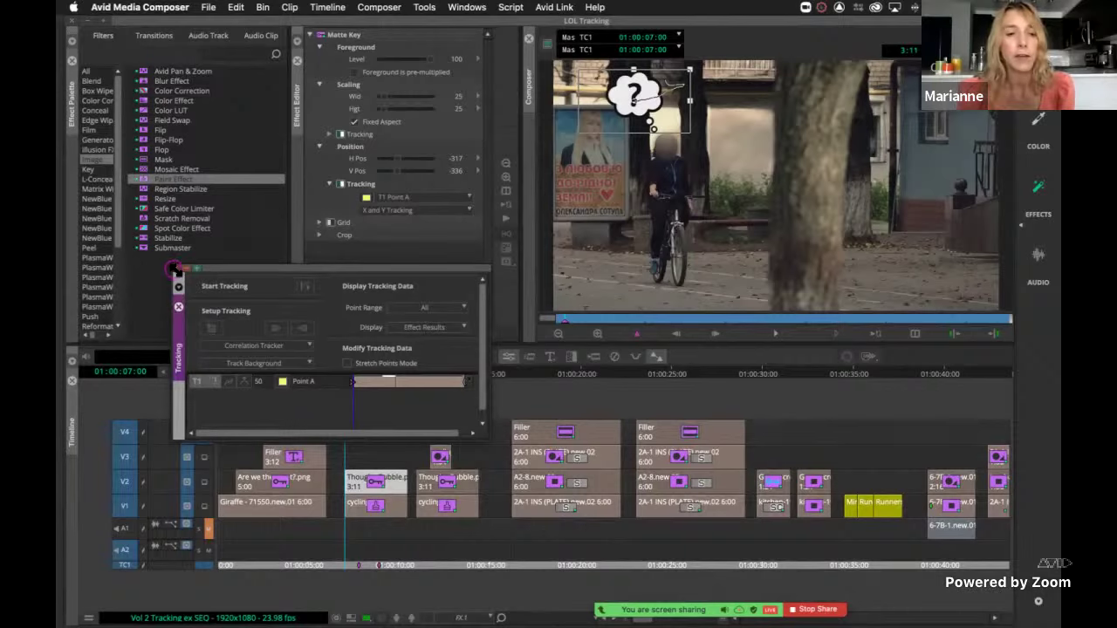
Step: Close the tracking data window and mark an In–Out range around 01:00:08:10
click(174, 268)
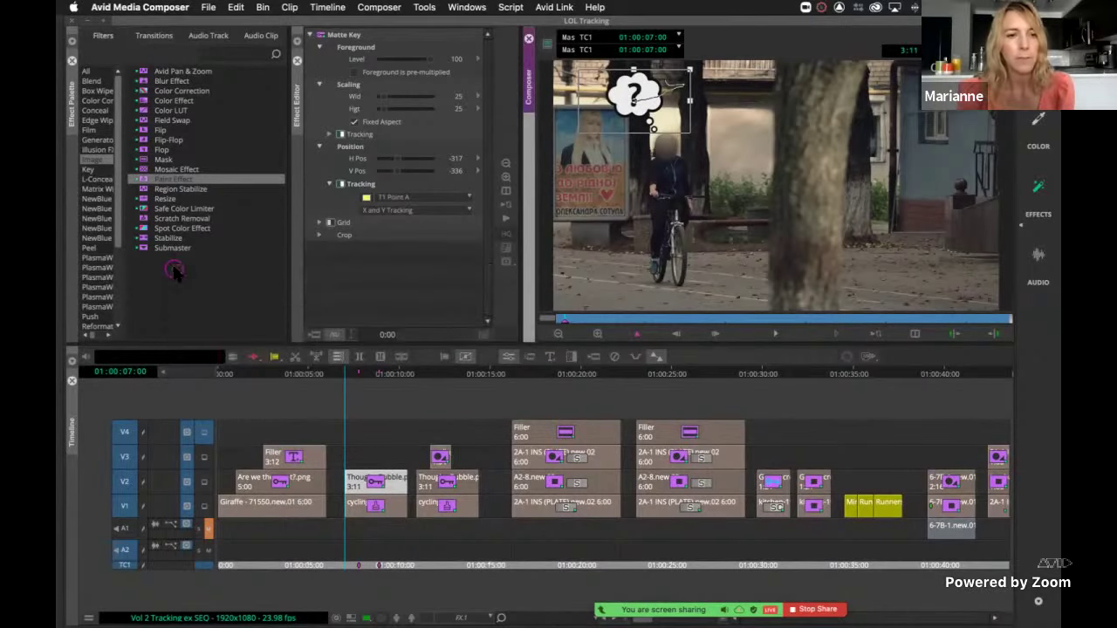
click(360, 566)
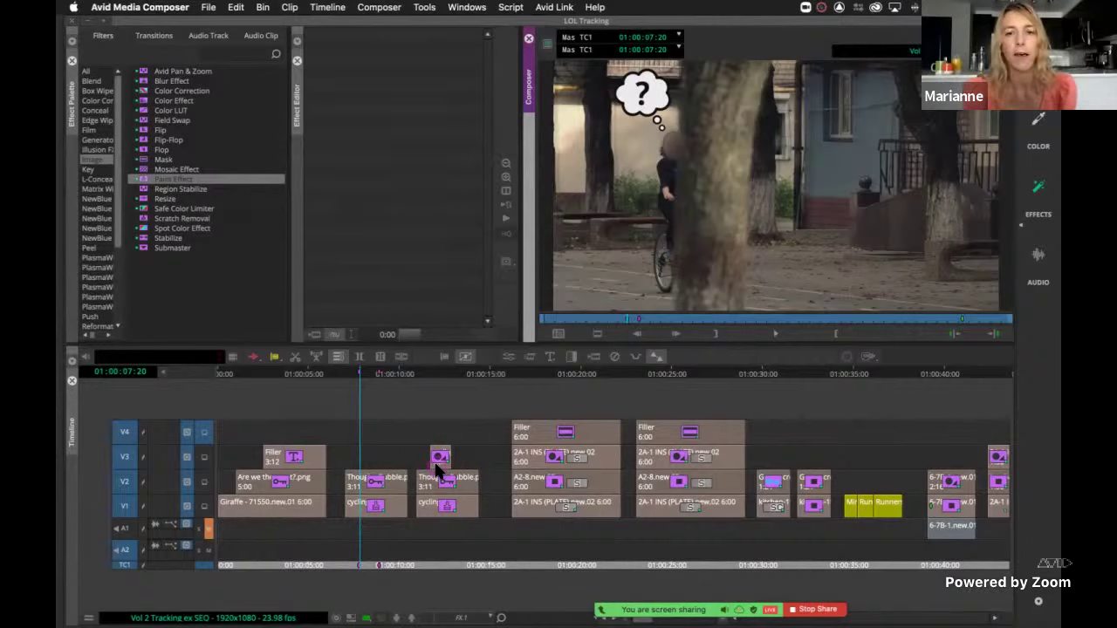
click(314, 543)
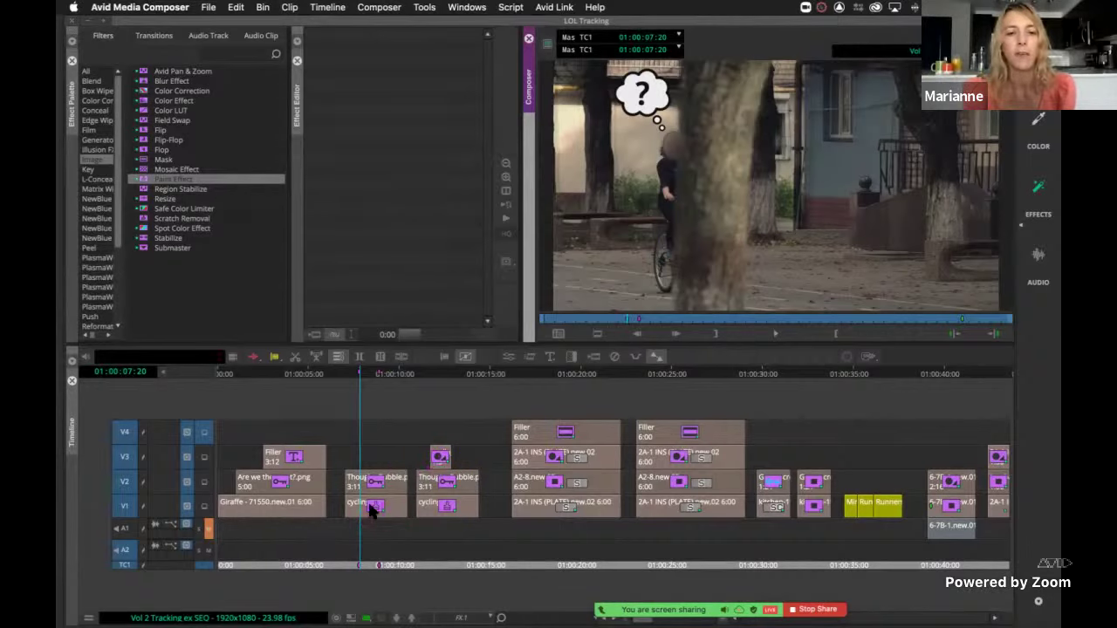
click(359, 567)
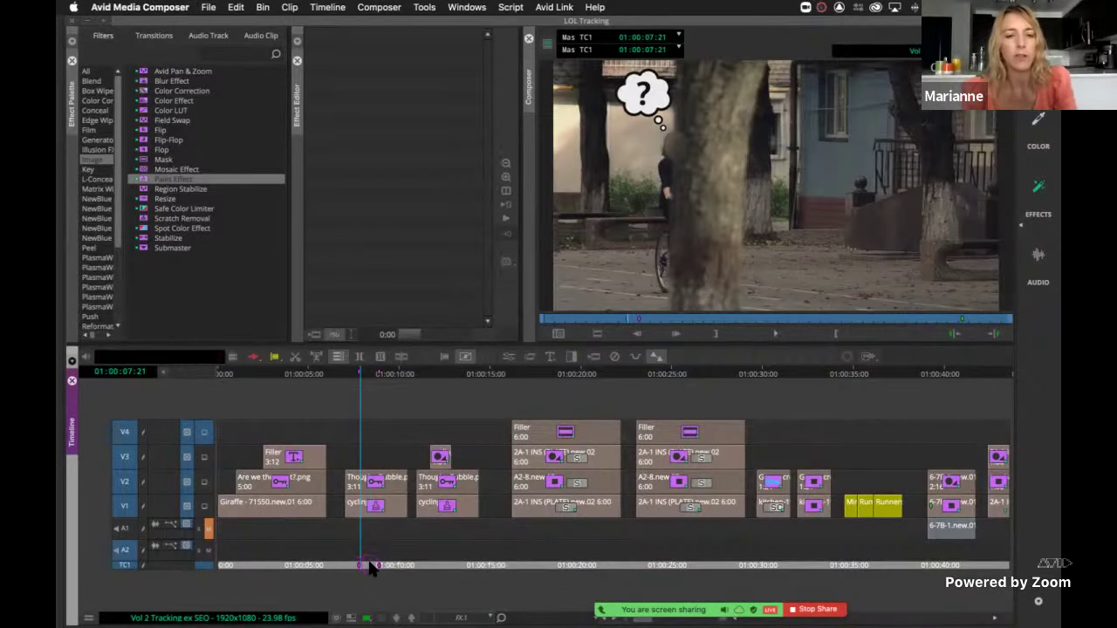
click(369, 567)
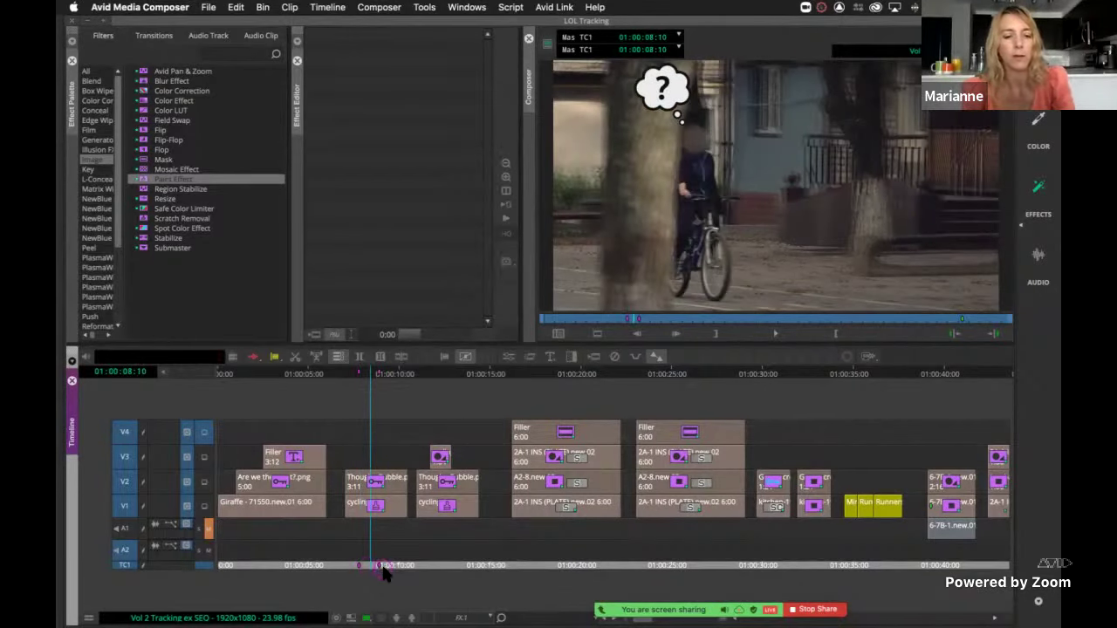
key(o)
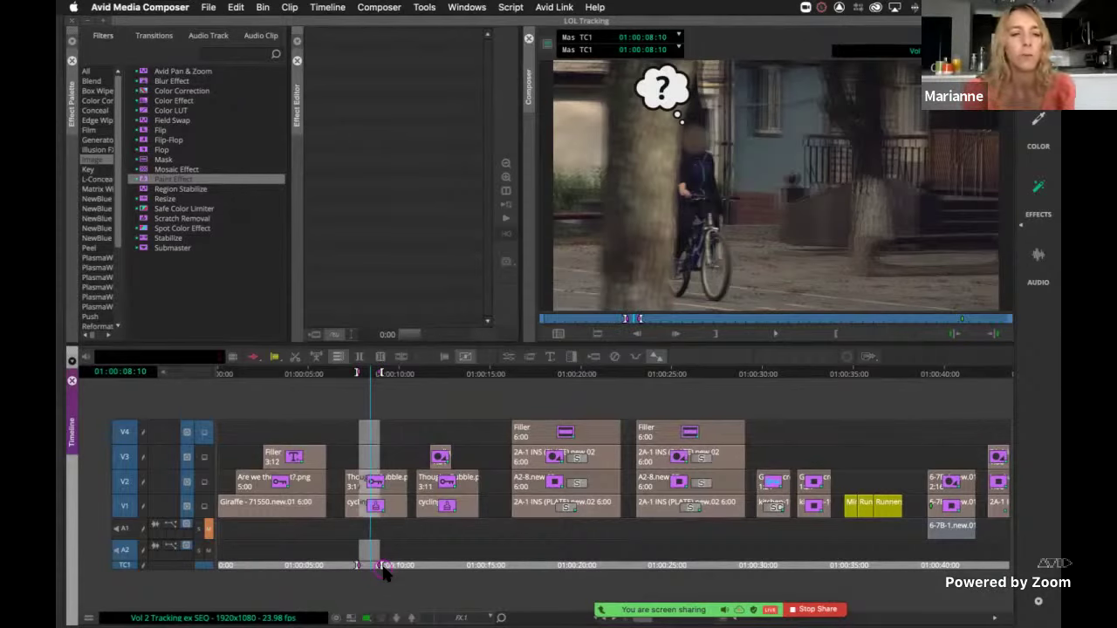
Step: Play the marked range, then deselect all tracks and select only V1
key(6)
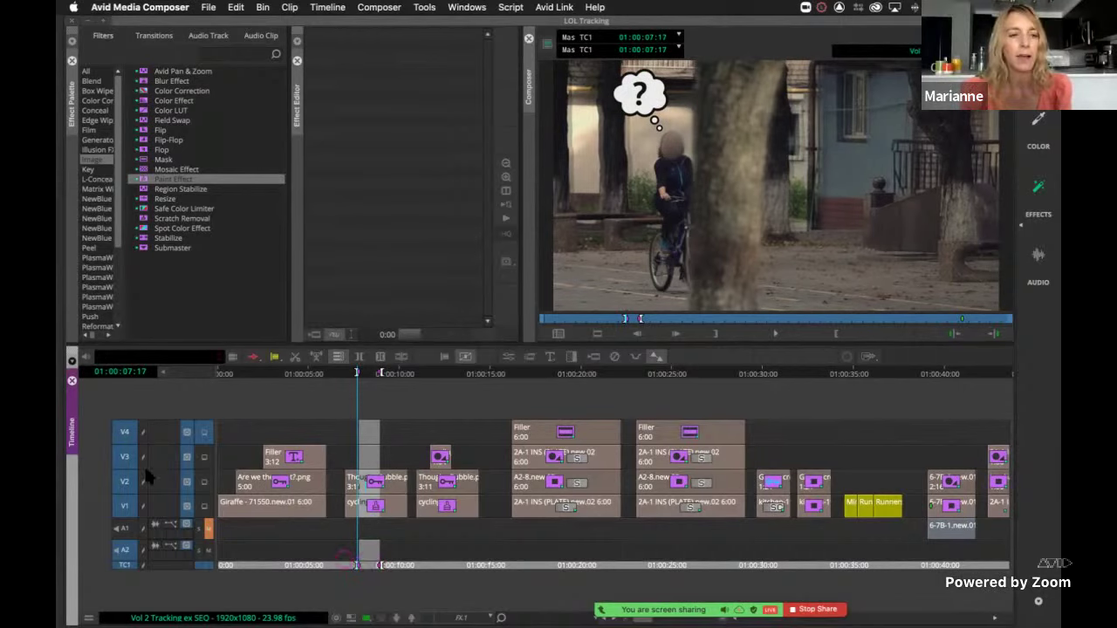
key(super+shift+a)
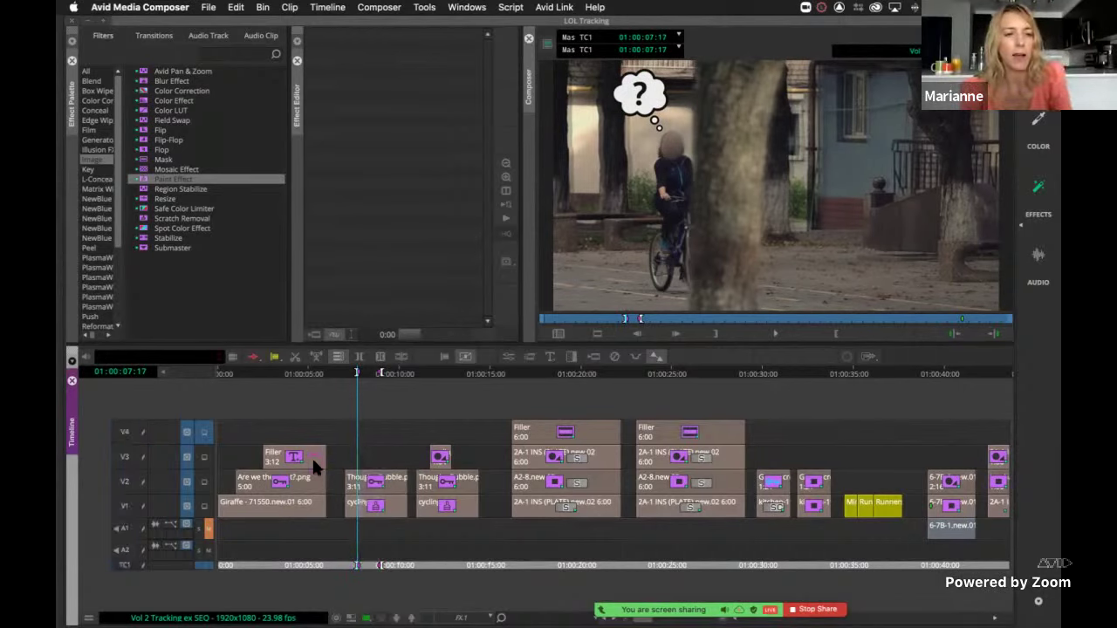
click(128, 505)
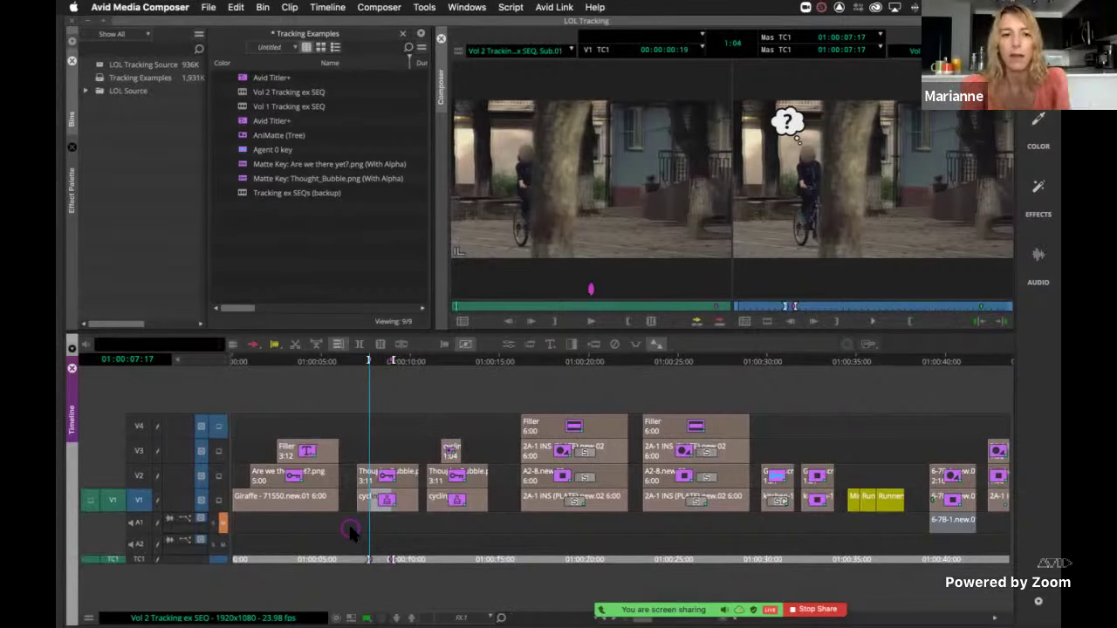
Step: Patch source V1 to record V3 and overwrite the cyclist clip into the marked range
click(139, 450)
drag(139, 492, 139, 451)
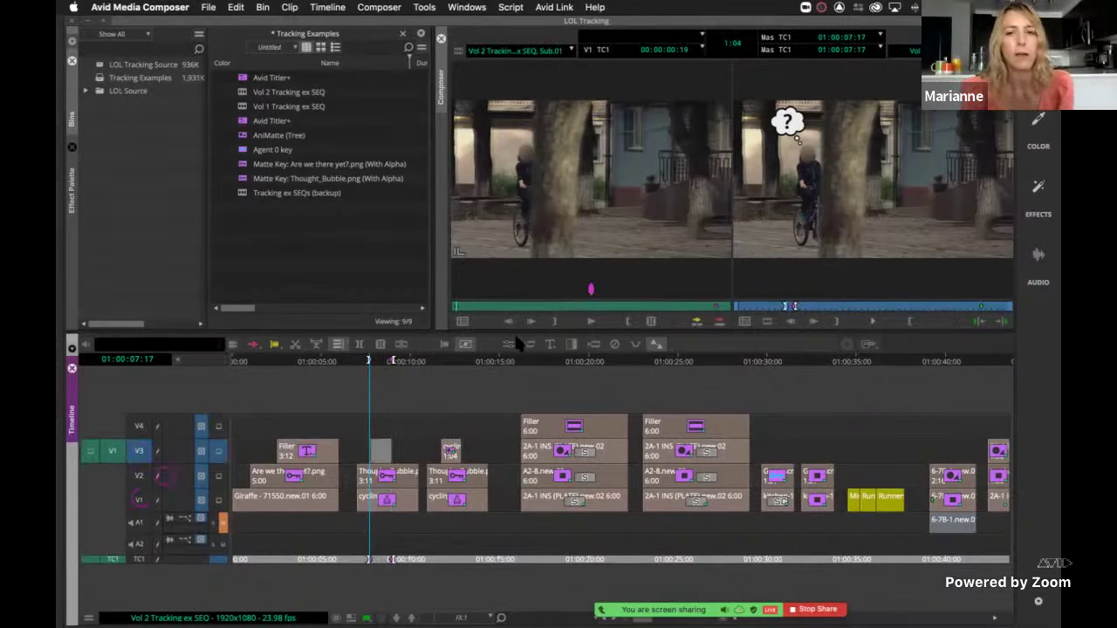
click(719, 322)
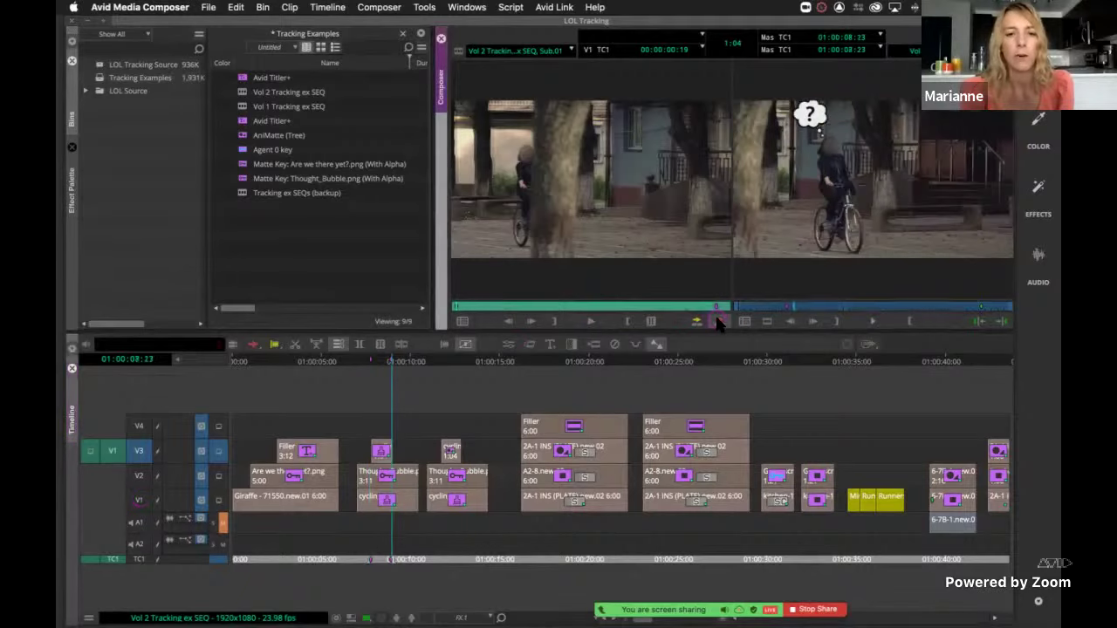
Step: Remove the effect from the new V3 clip and show 01:00:07:14 full screen
click(381, 453)
click(381, 454)
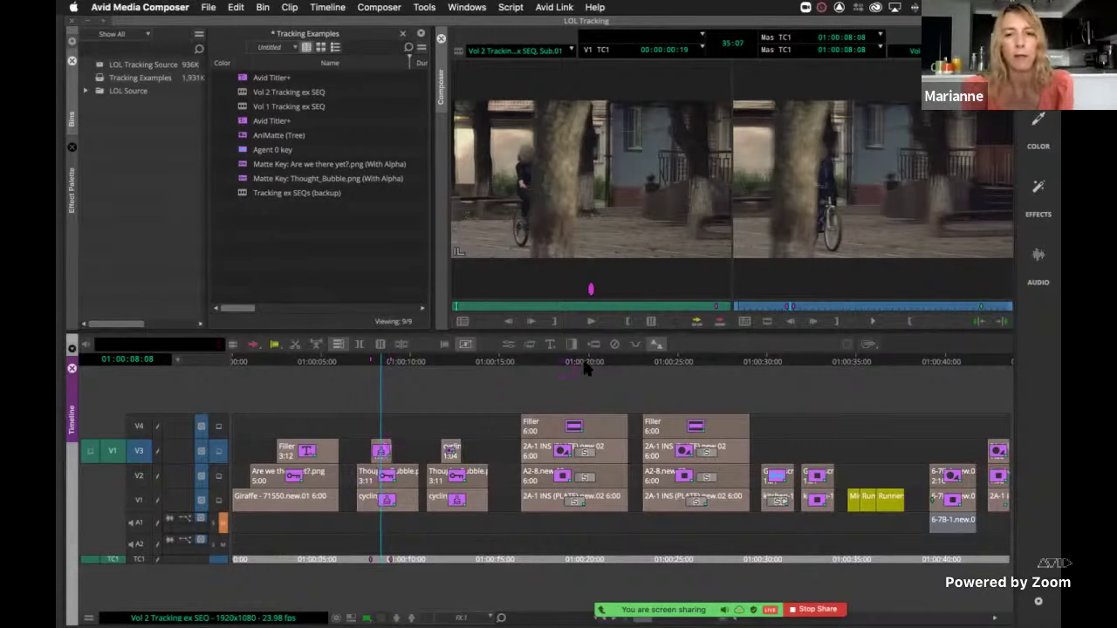
click(617, 345)
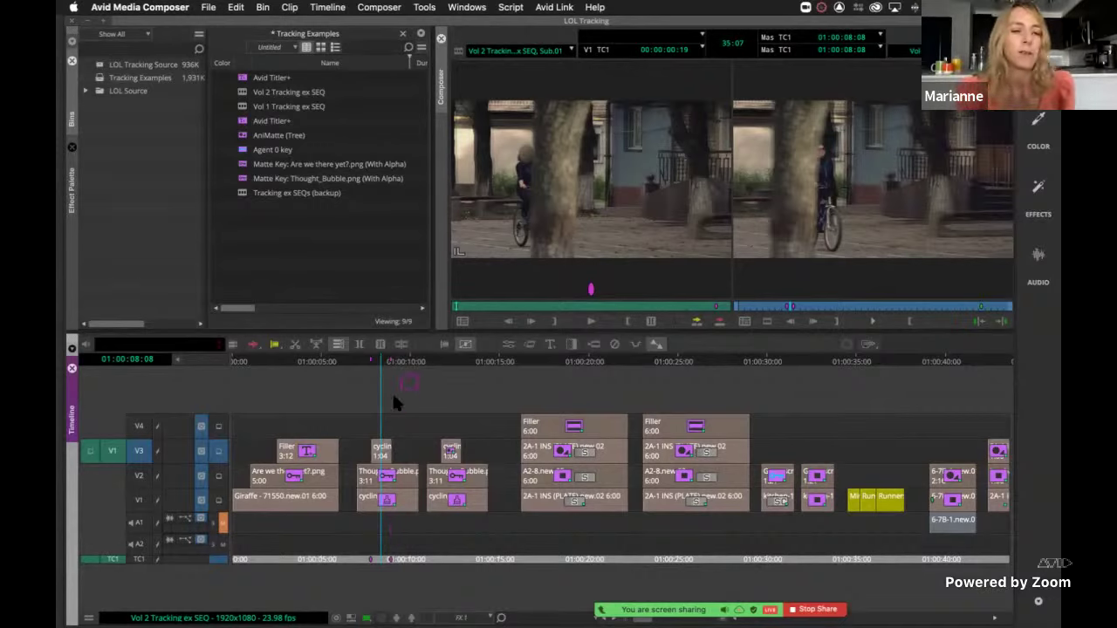
click(368, 449)
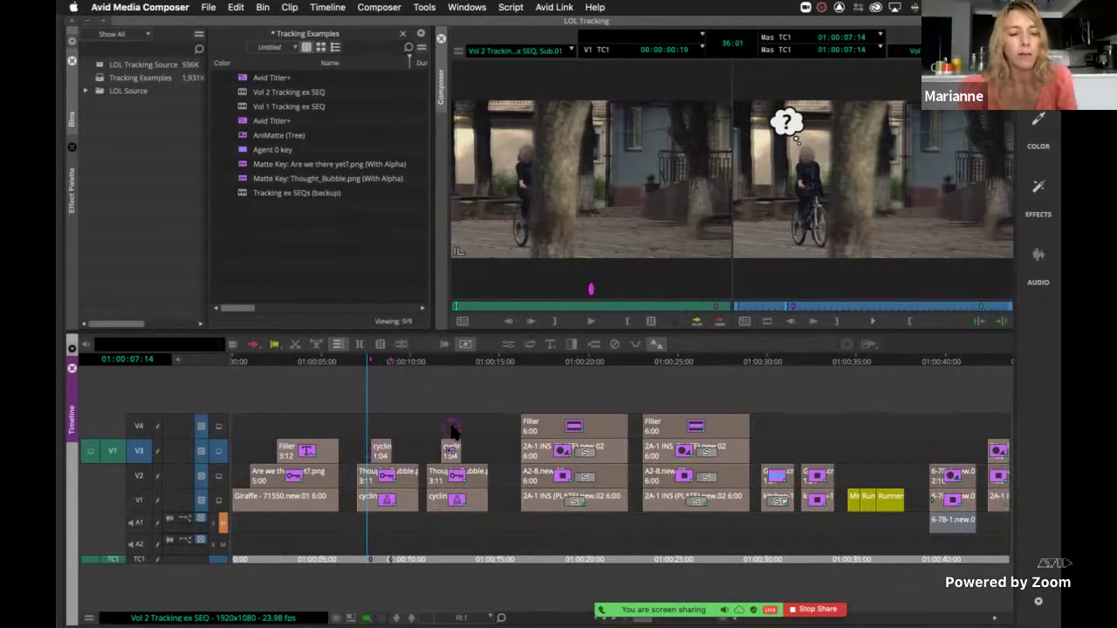
key(ctrl+shift+super+f)
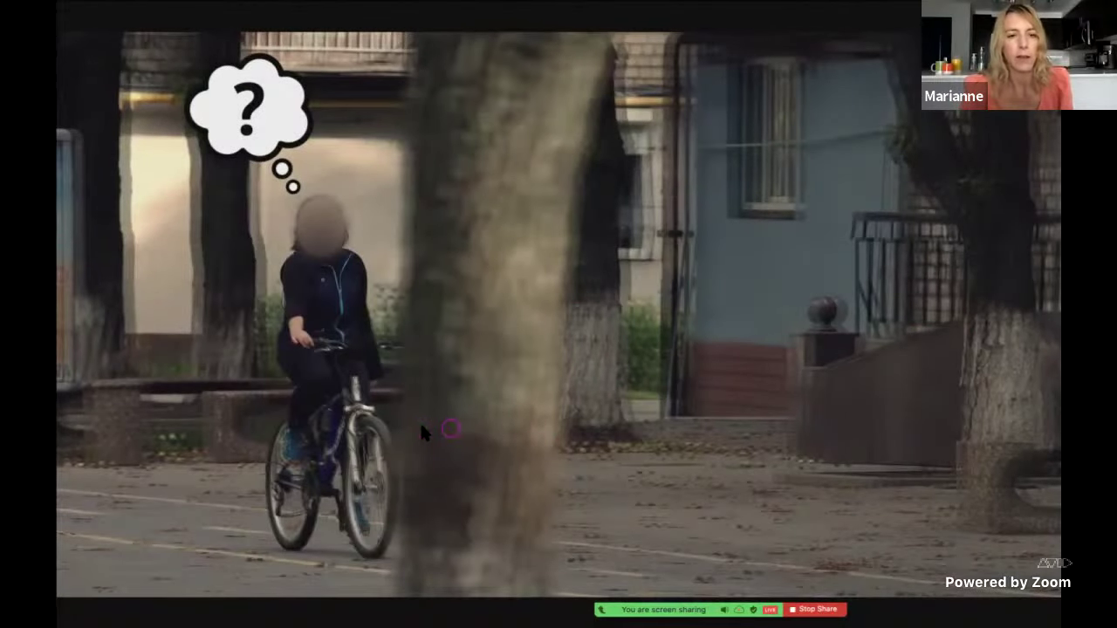
Step: Play the cyclist shot in full-screen playback, then exit back to the editing interface
key(space)
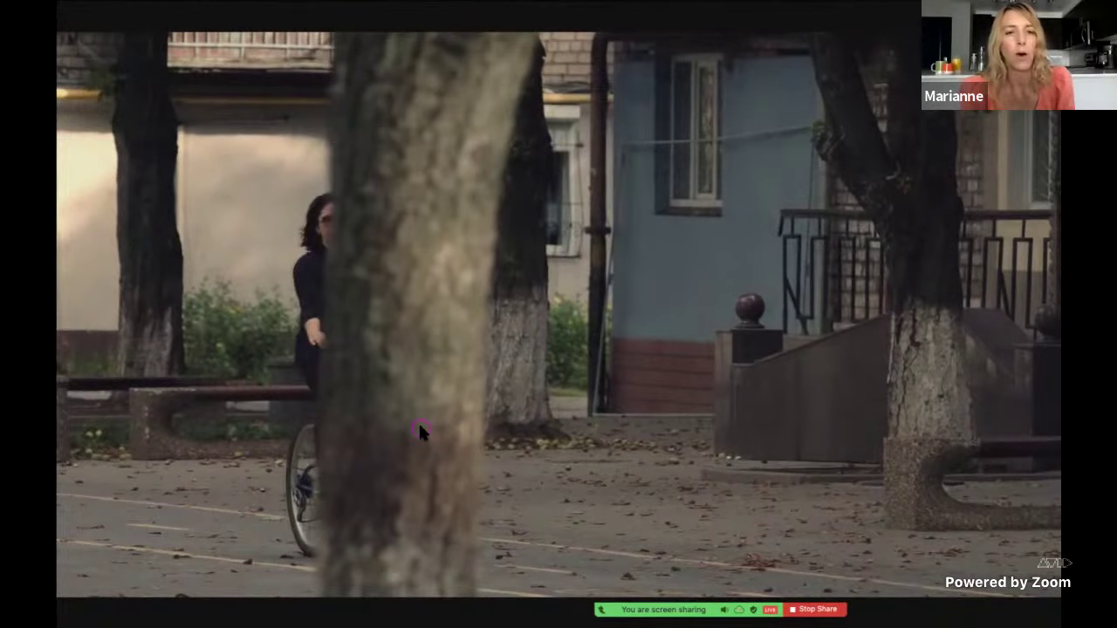
click(419, 432)
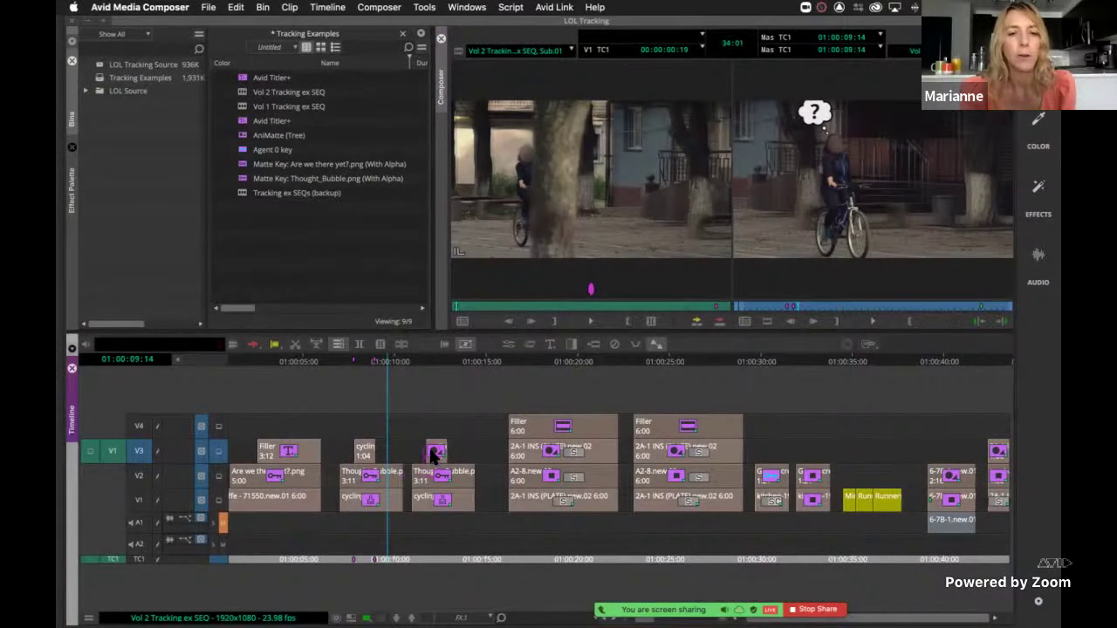
Step: Park at 01:00:11:15 on the V3 clip and display its AniMatte shape in Effect Mode
click(433, 455)
drag(434, 456, 437, 454)
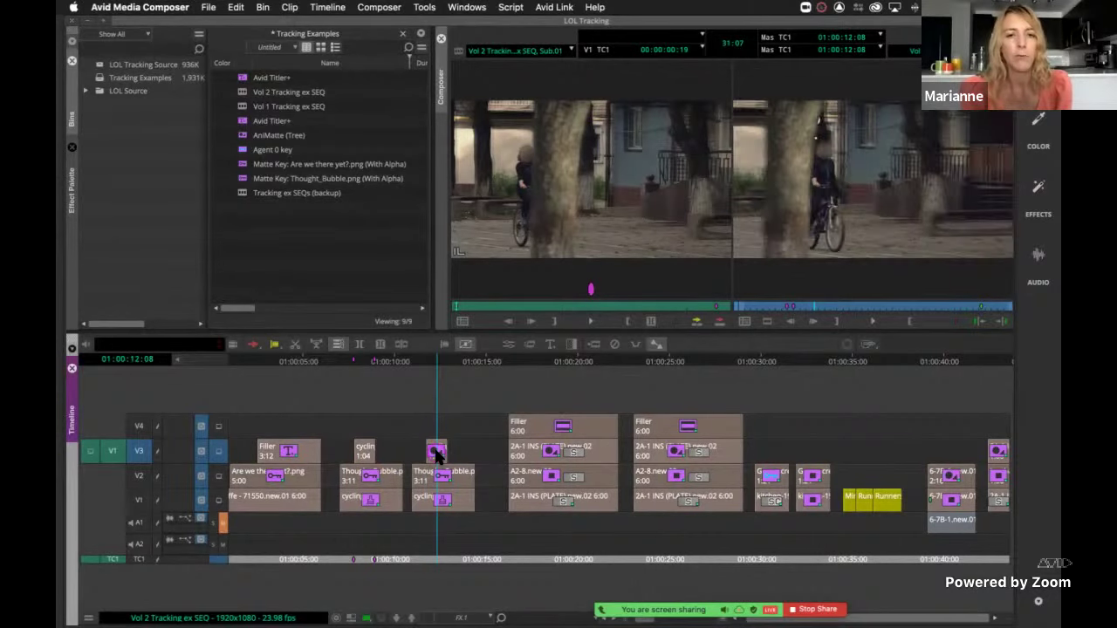
key(ctrl+8)
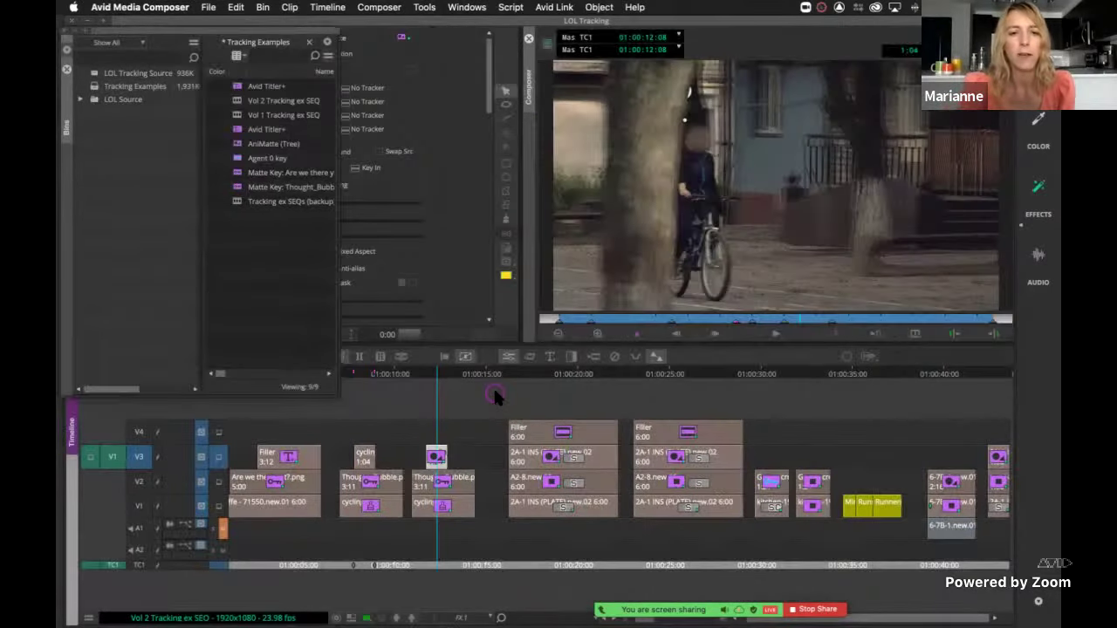
click(648, 128)
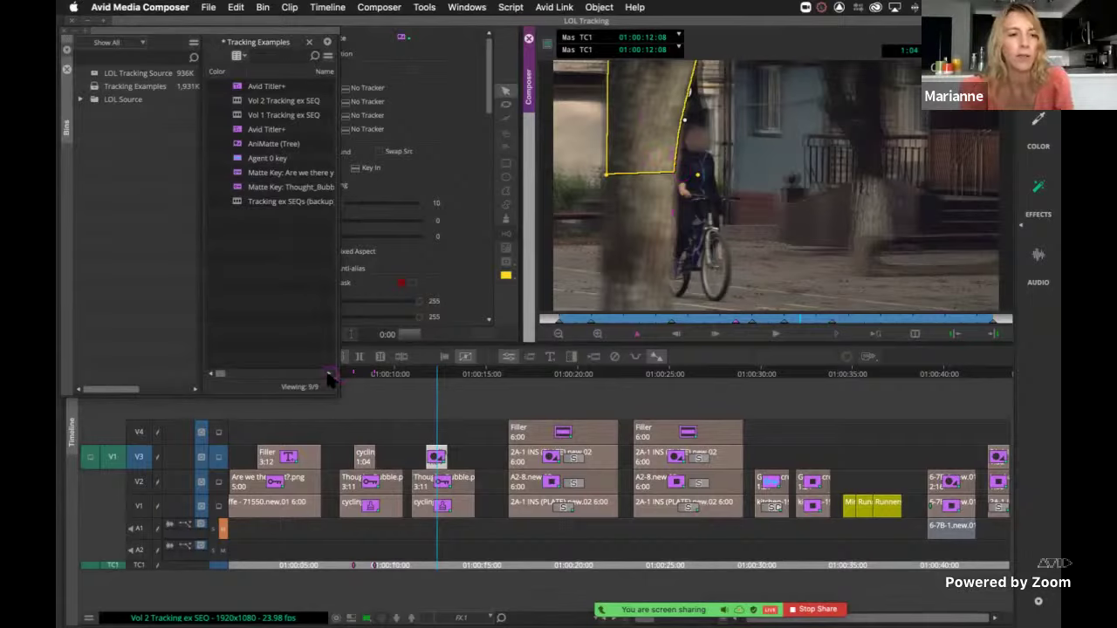
Step: Solo V3 to scrub through the matte, then unsolo it and park at 01:00:11:02
click(217, 455)
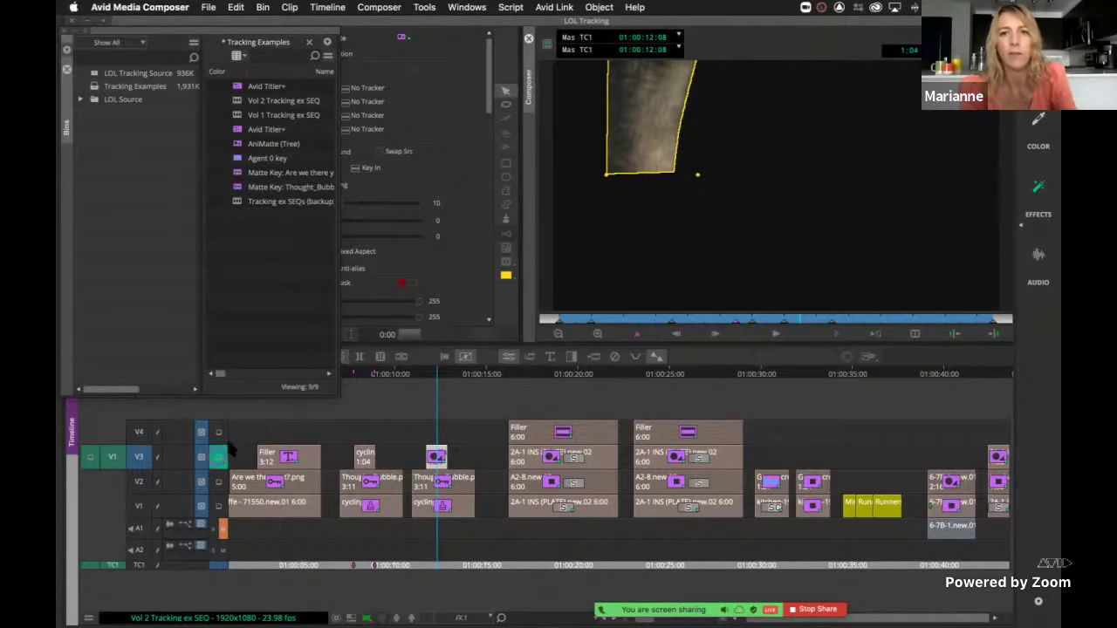
drag(640, 316, 604, 324)
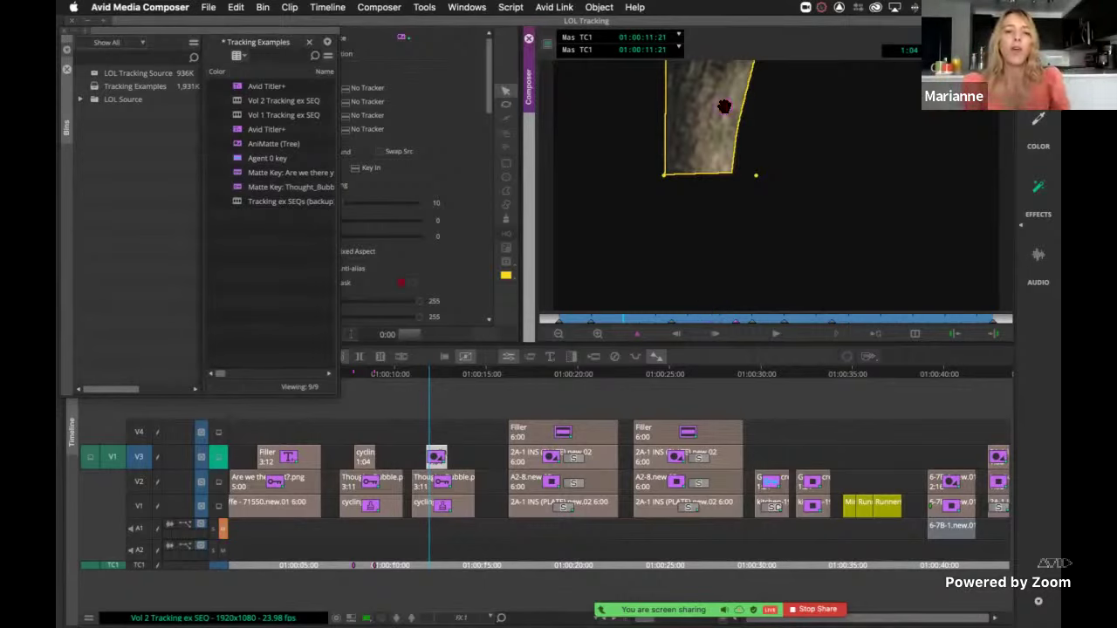
click(220, 456)
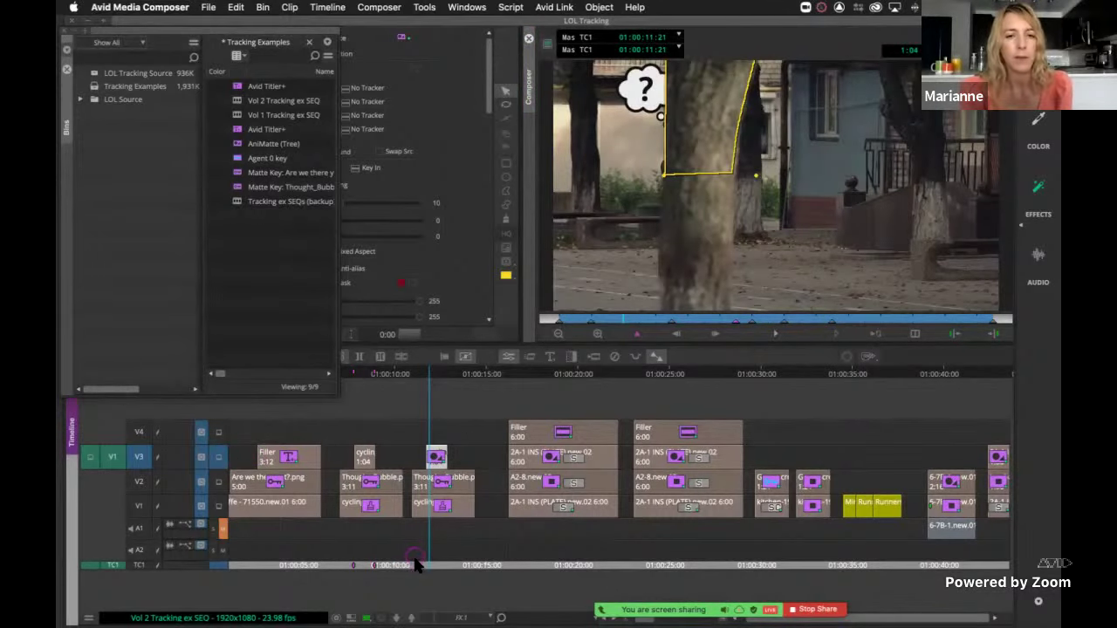
click(415, 565)
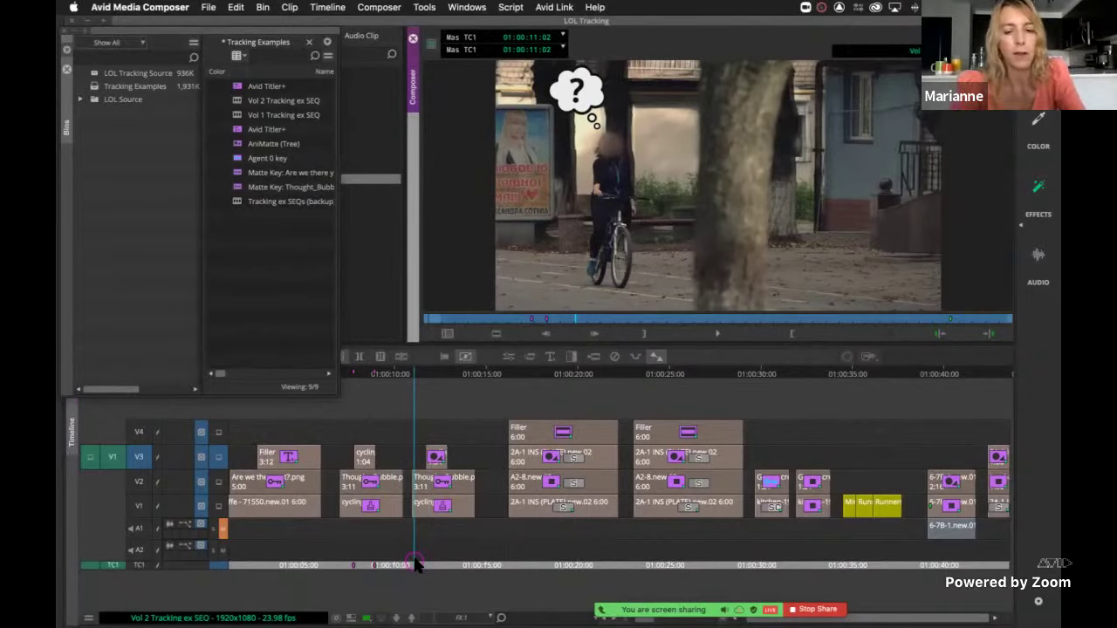
Step: Review the cyclist thought-bubble composite in full-screen playback and return to the workspace
key(super+shift+f)
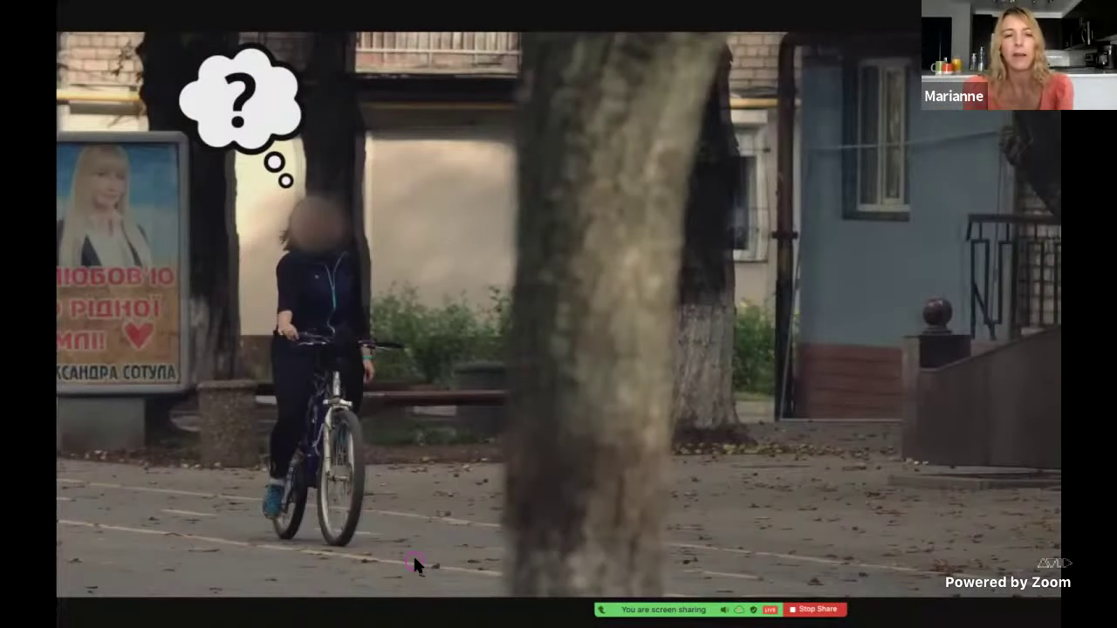
key(space)
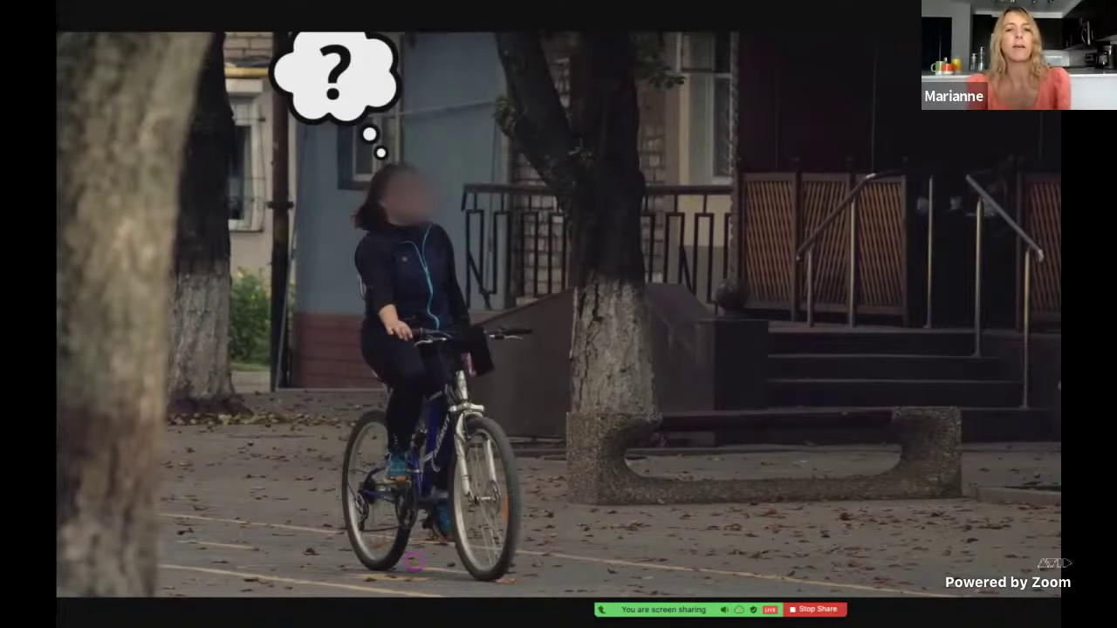
key(super+shift+f)
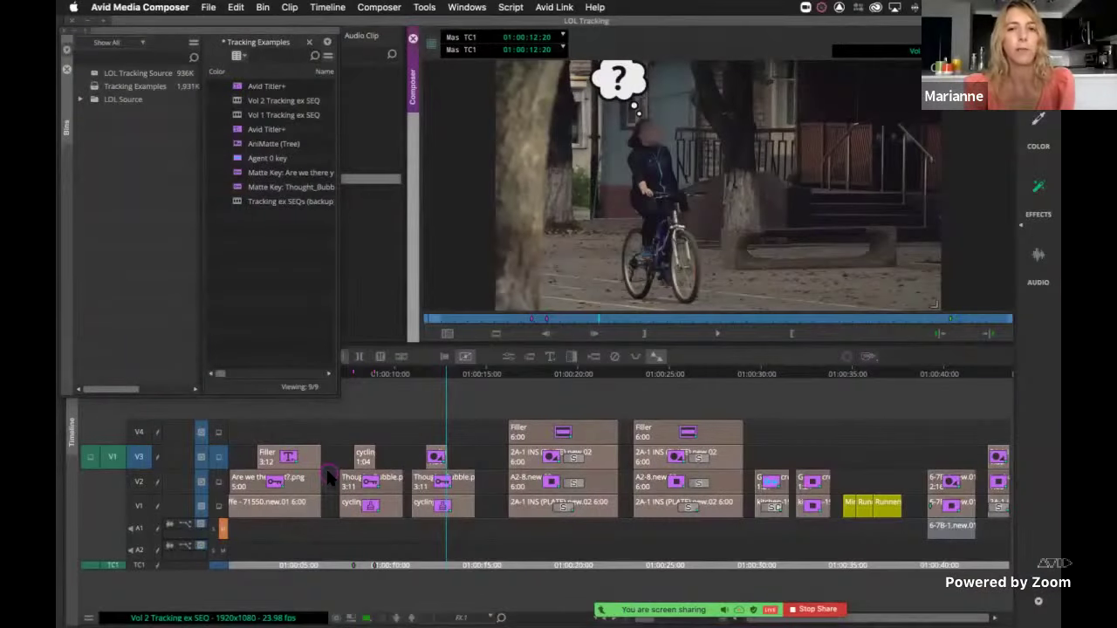
Step: Park on the phone shot at 01:00:18:00, minimize the bin, and monitor only V1
click(513, 563)
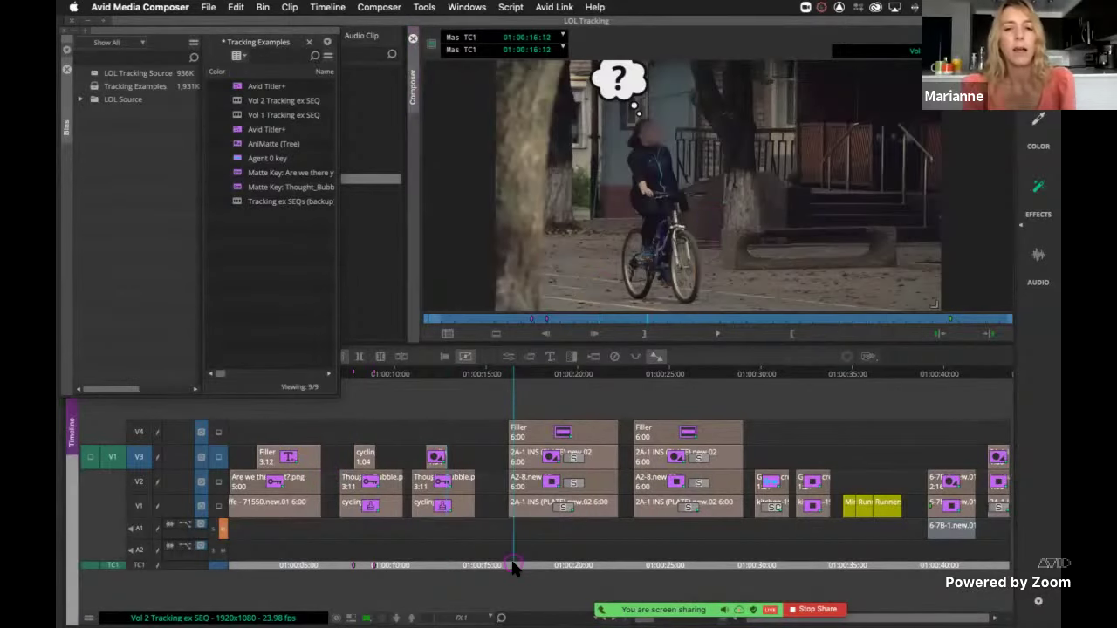
click(531, 566)
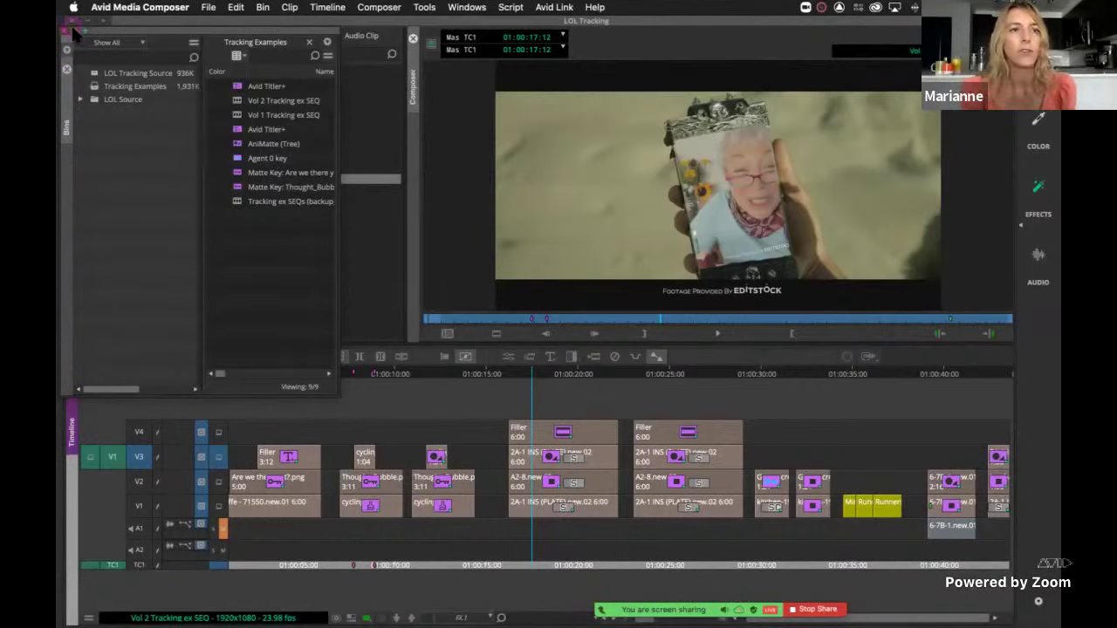
click(74, 29)
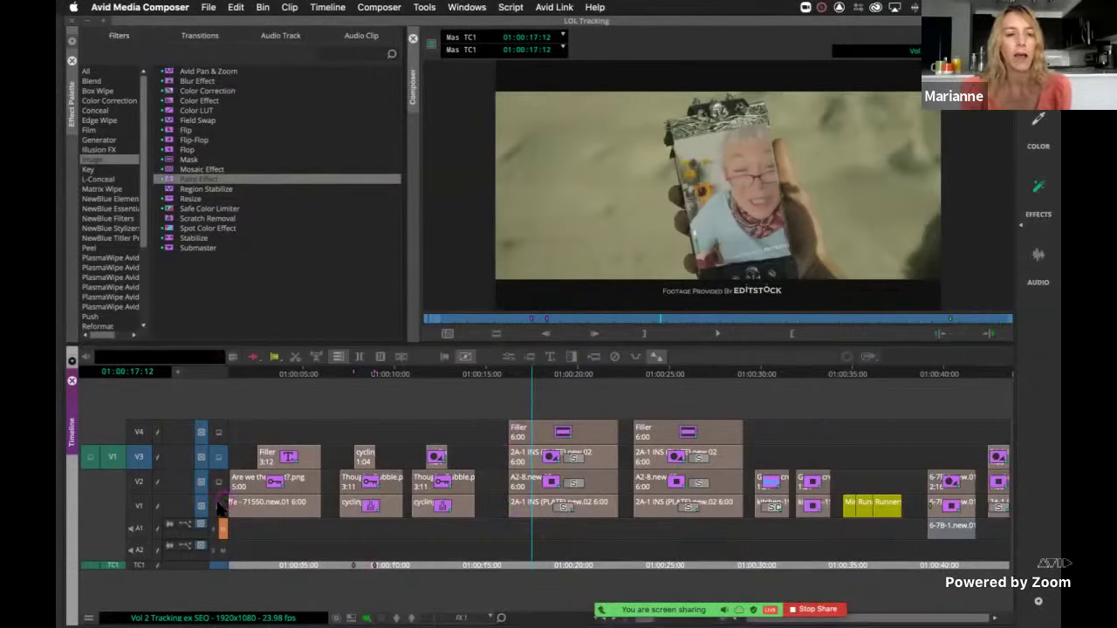
click(220, 506)
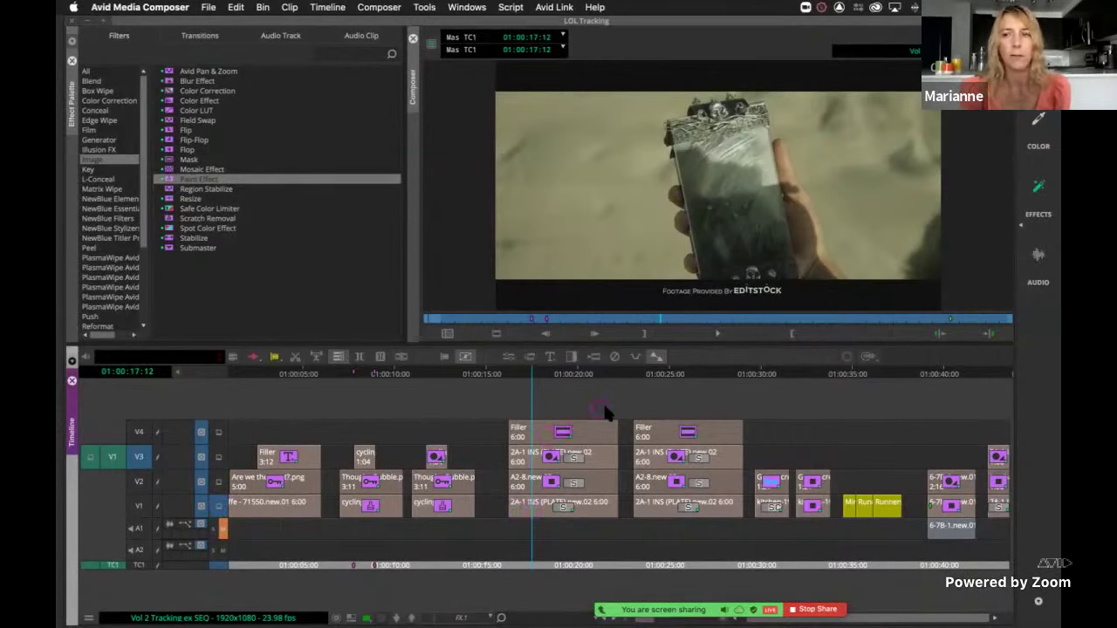
click(542, 515)
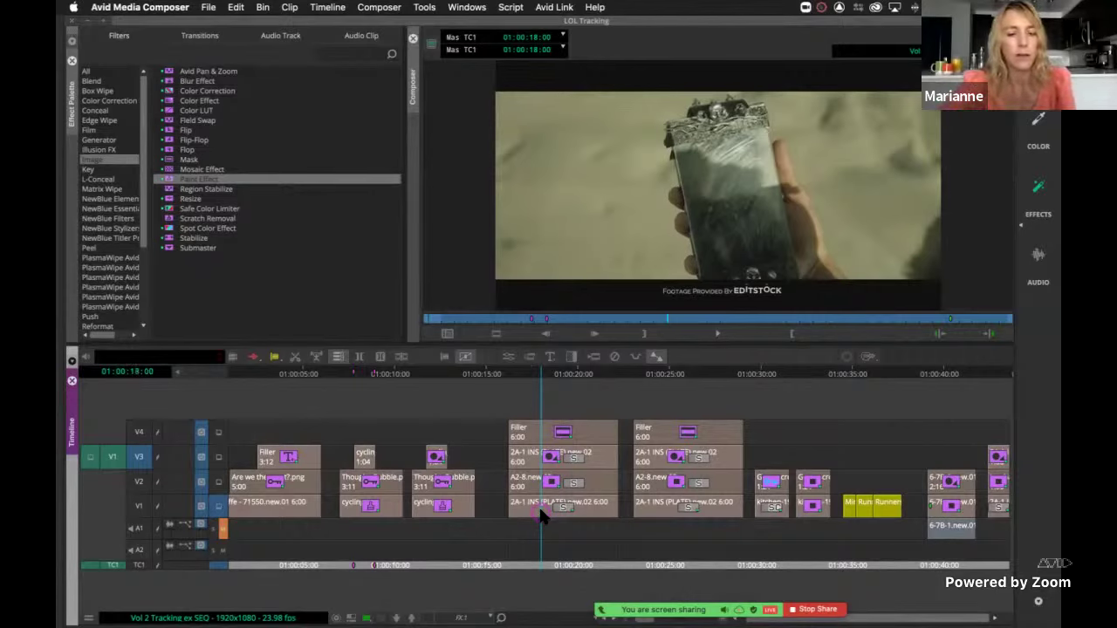
key(super+8)
Step: Select the V1 phone plate to show its FrameFlex and play it from 01:00:16:06
click(541, 515)
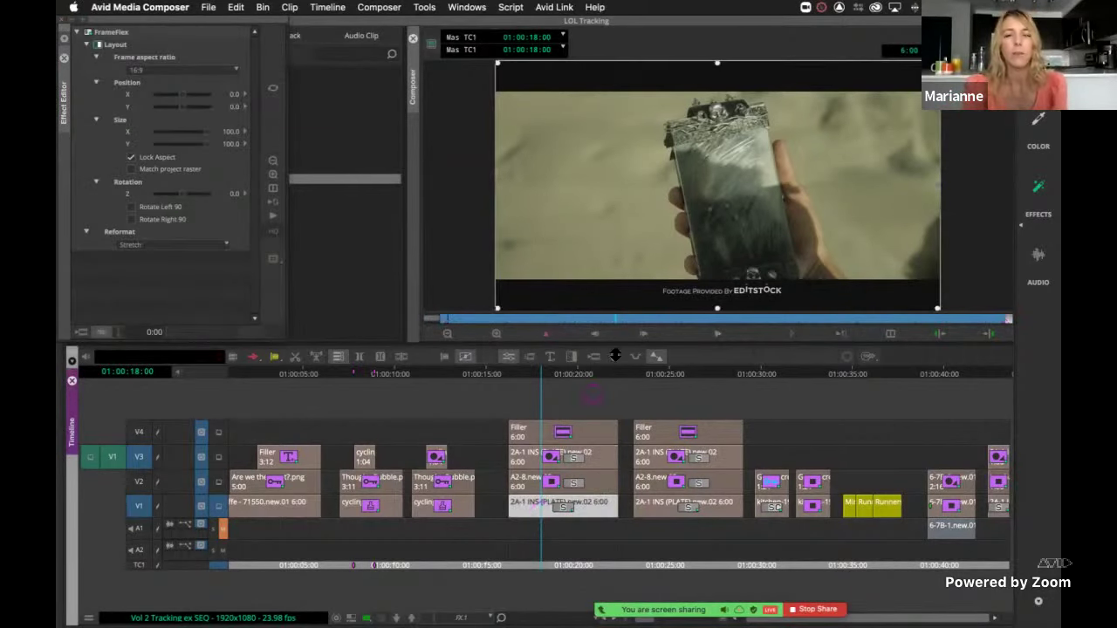
click(611, 319)
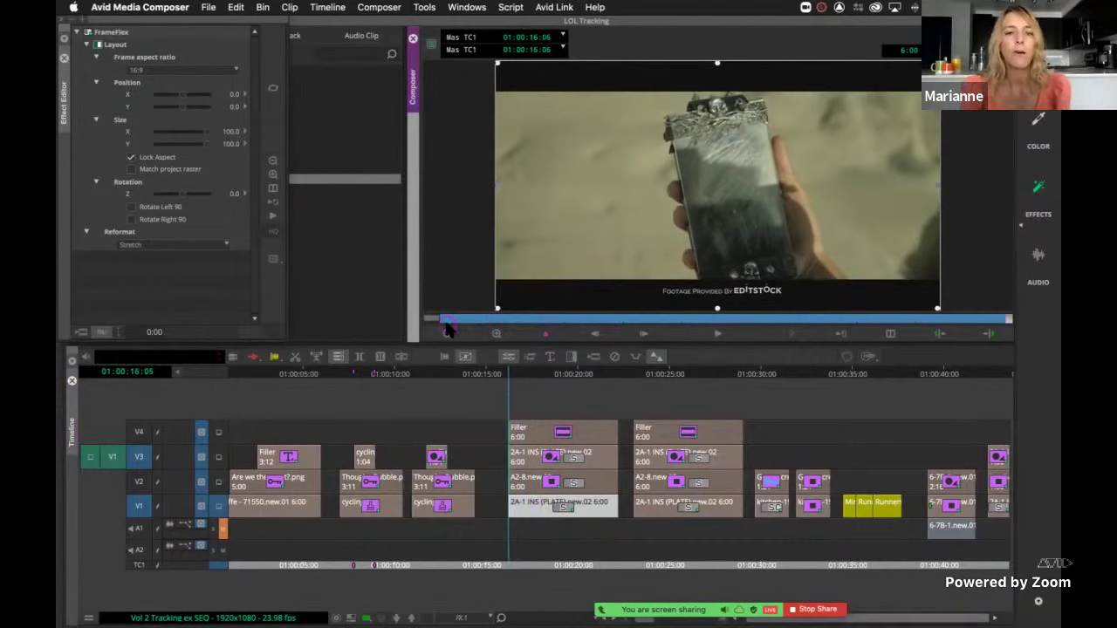
key(space)
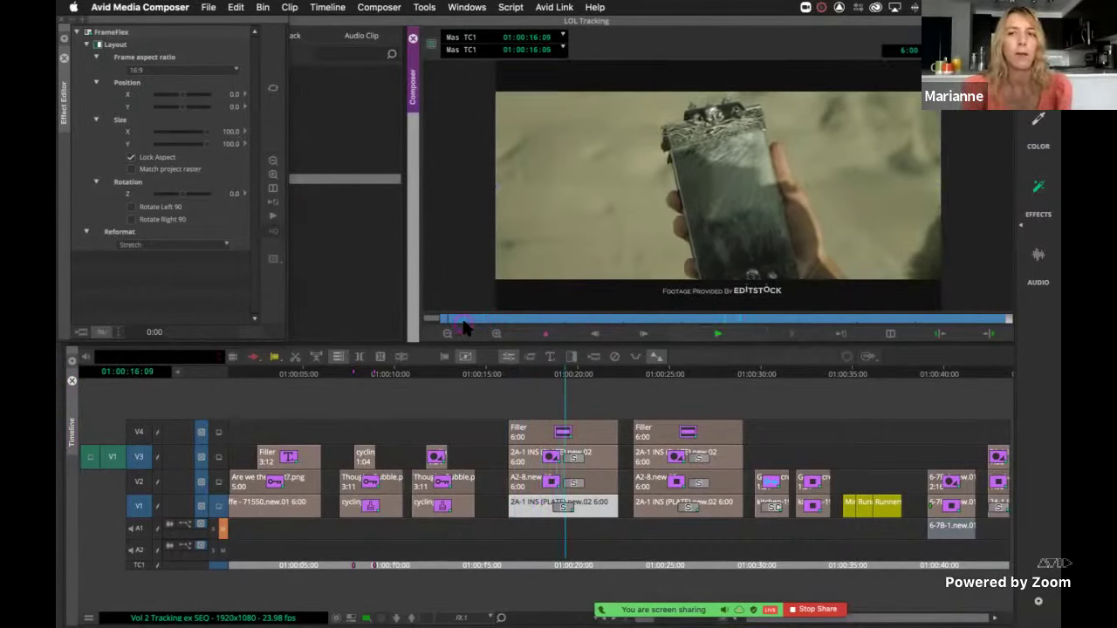
key(space)
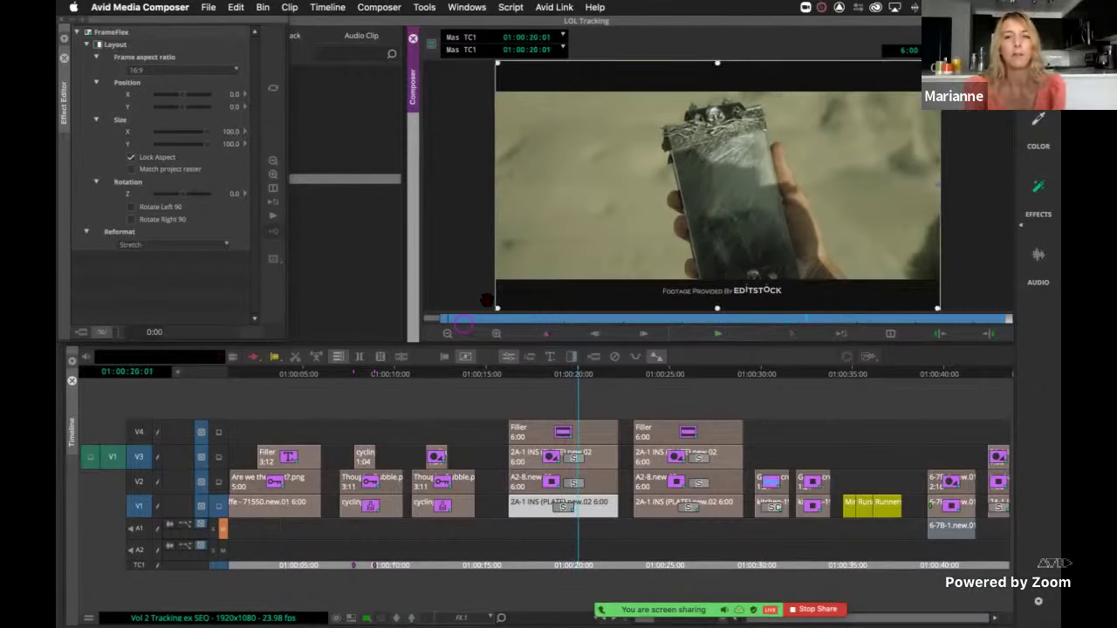
Step: Scrub the plate between 01:00:16:05 and 01:00:21:20, then monitor all layers and select the V2 photo
click(731, 324)
drag(731, 325, 444, 323)
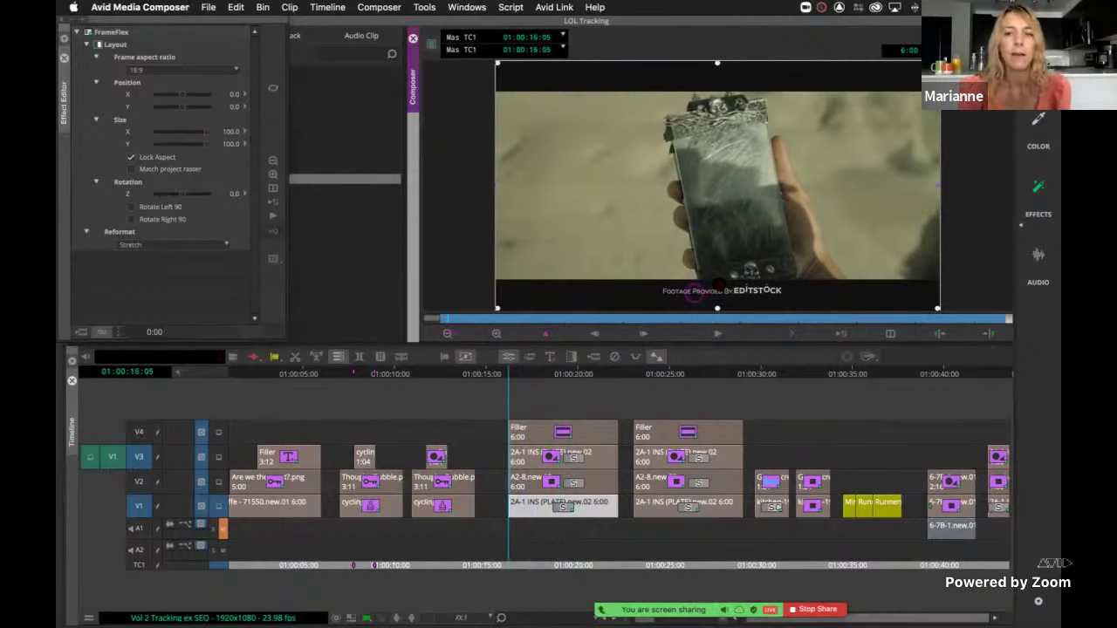
drag(845, 311, 972, 311)
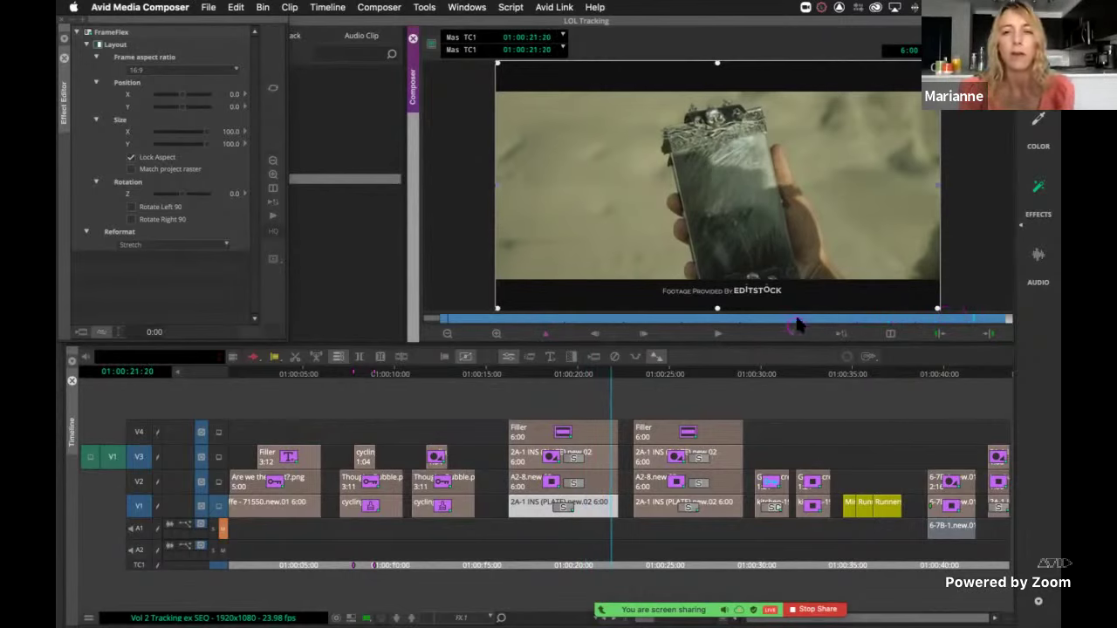
drag(794, 317, 550, 327)
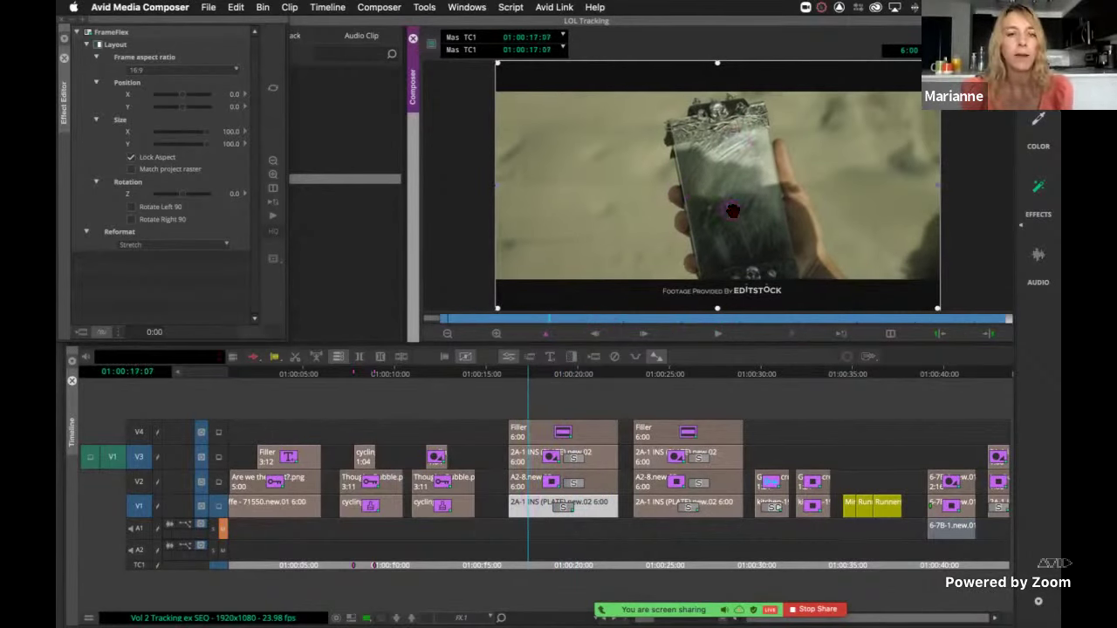
click(218, 486)
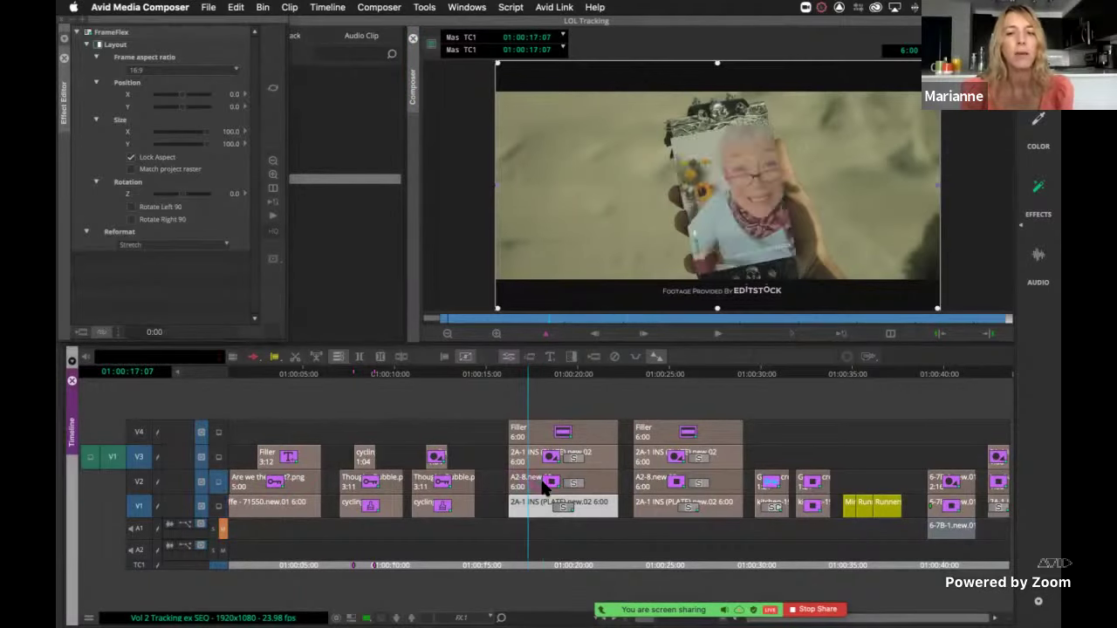
click(542, 486)
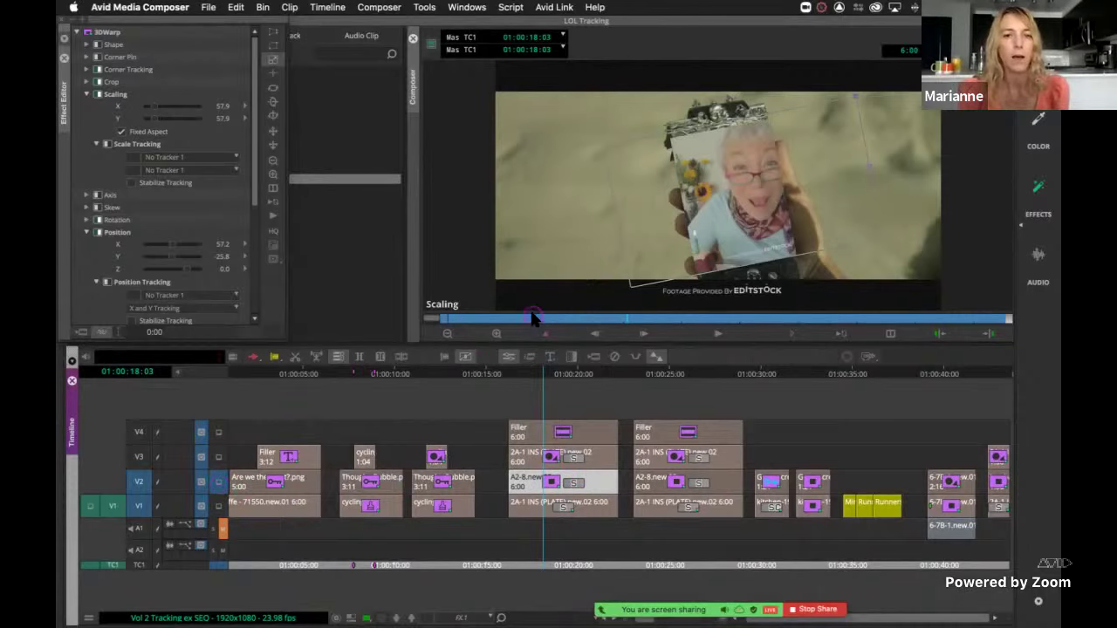
Step: Play the 3D Warp photo insert from its start, then reopen and minimize the Tracking Examples bin
drag(530, 319, 447, 322)
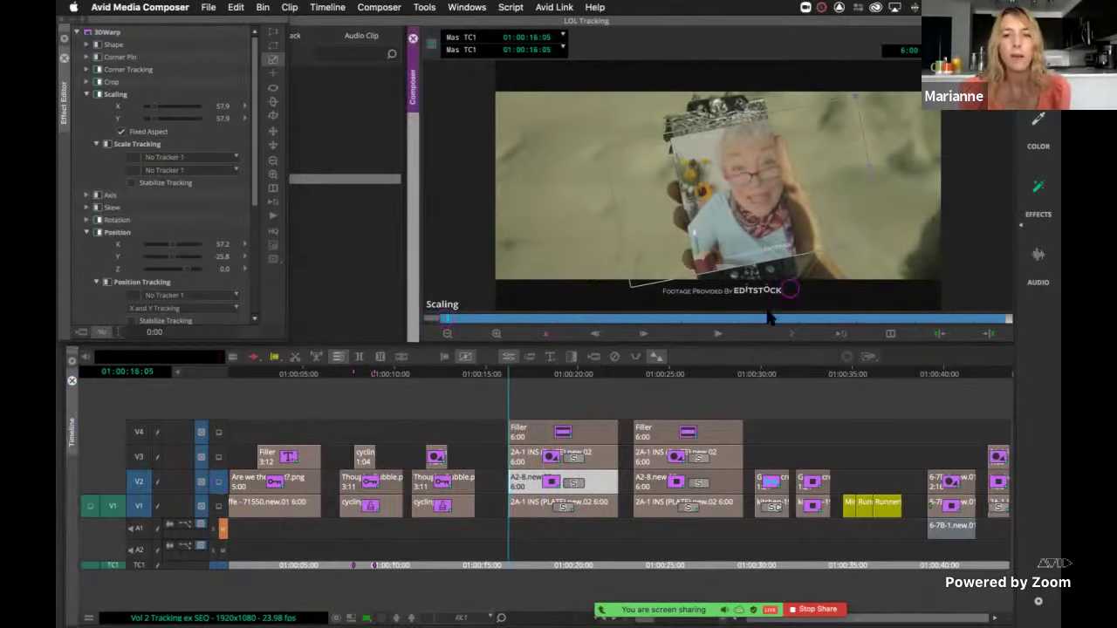
click(716, 334)
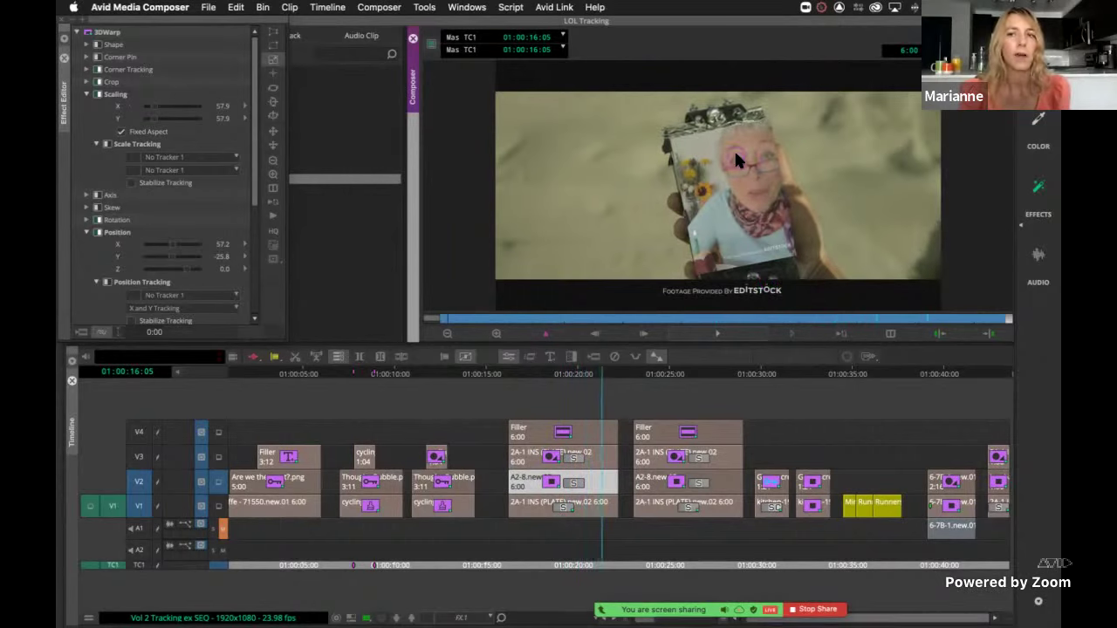
drag(743, 325, 521, 331)
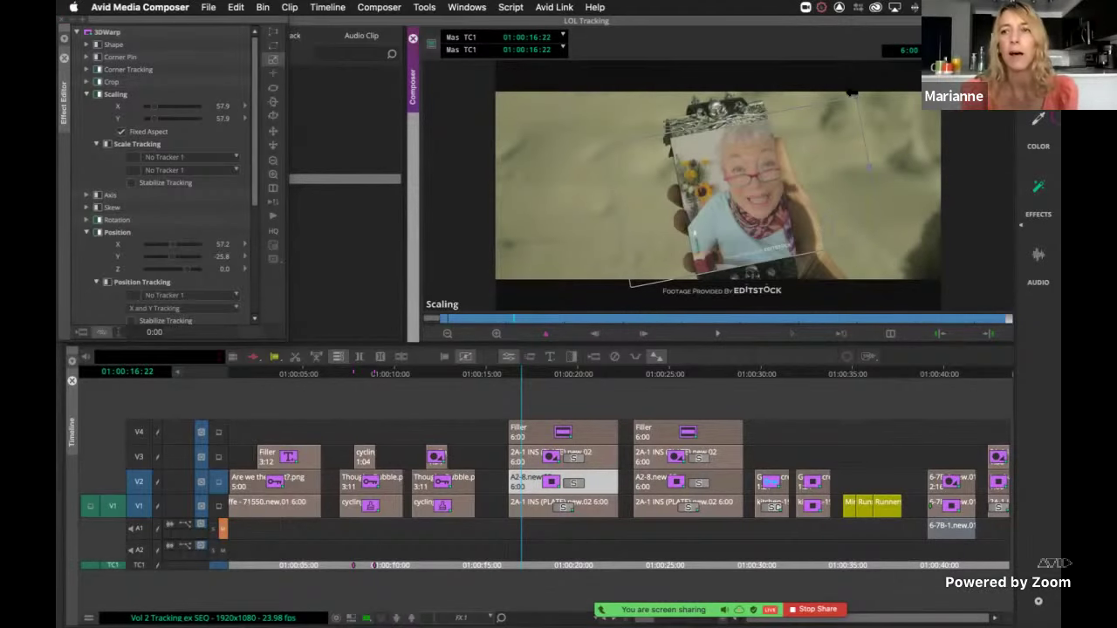
click(1037, 188)
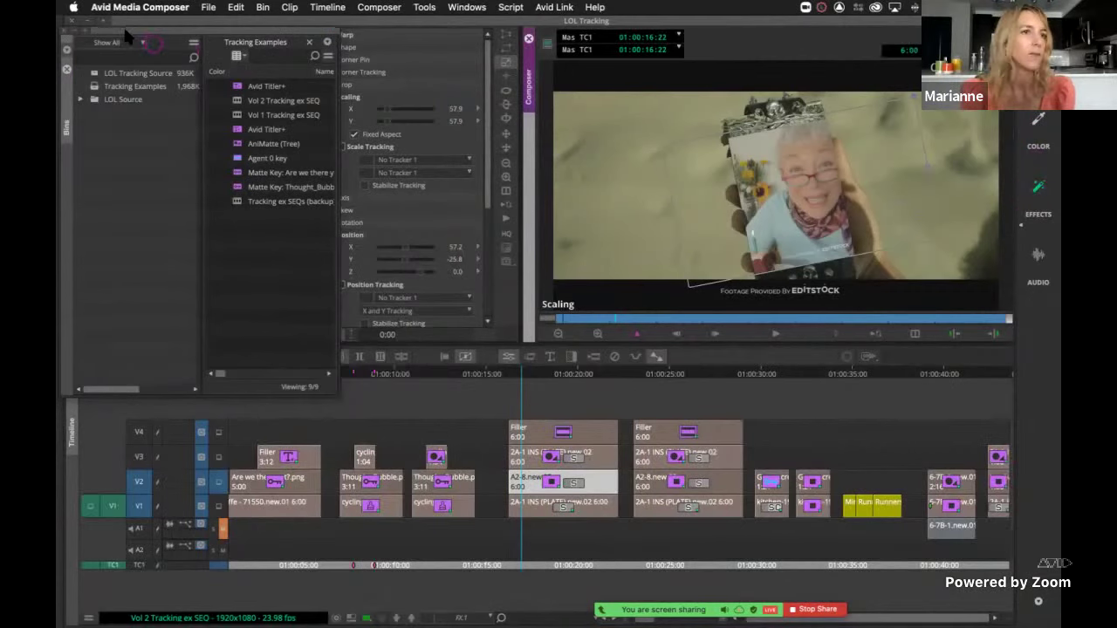
click(73, 30)
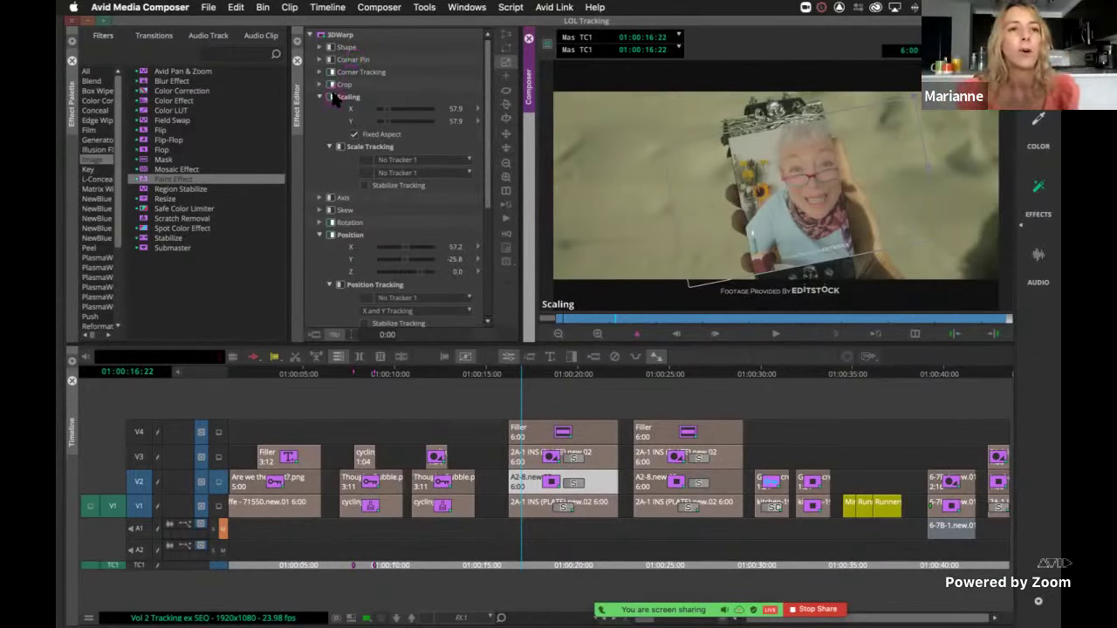
click(331, 84)
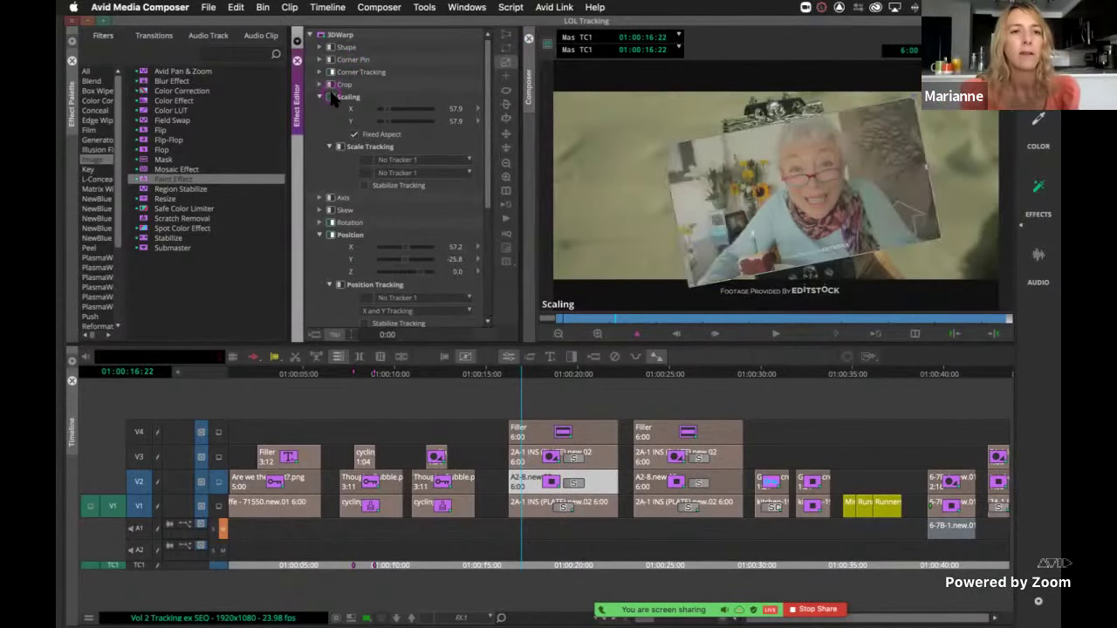
click(332, 97)
click(332, 234)
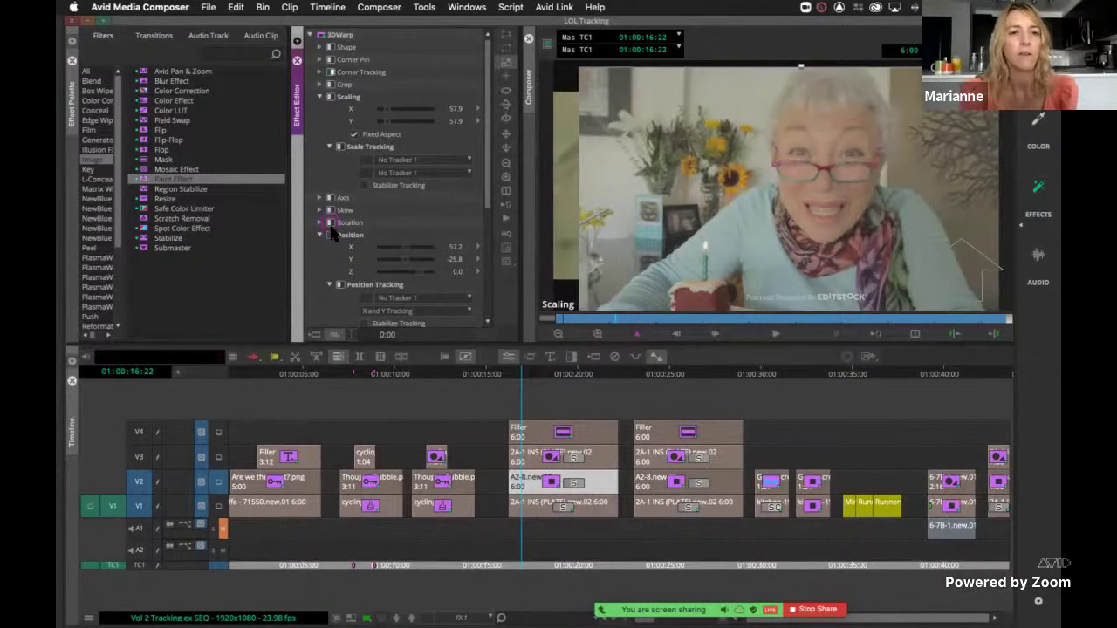
click(330, 232)
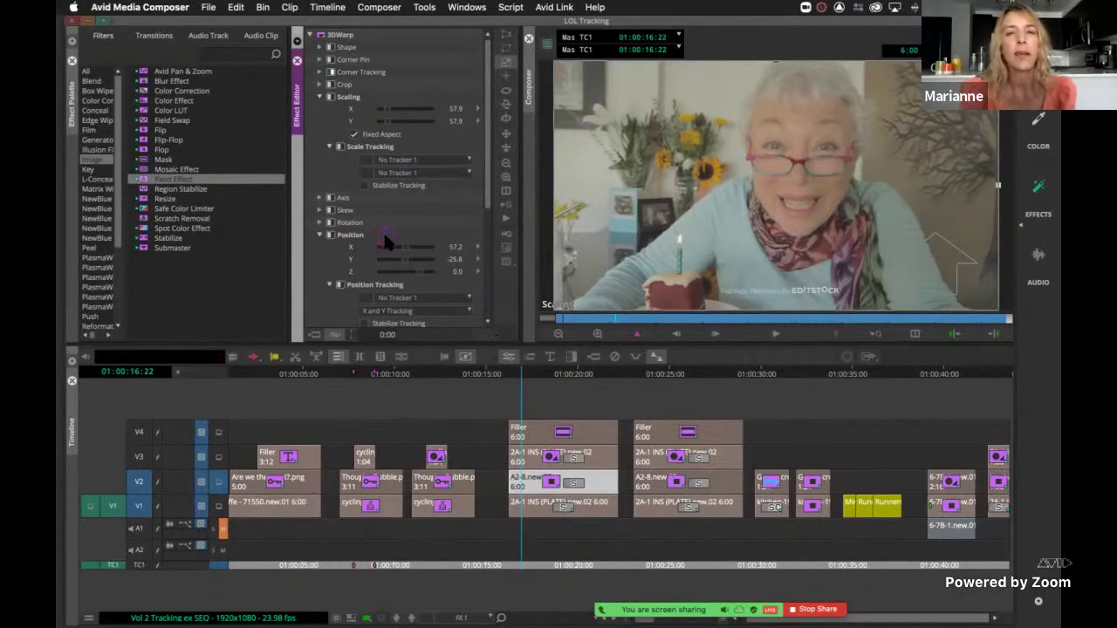
click(328, 96)
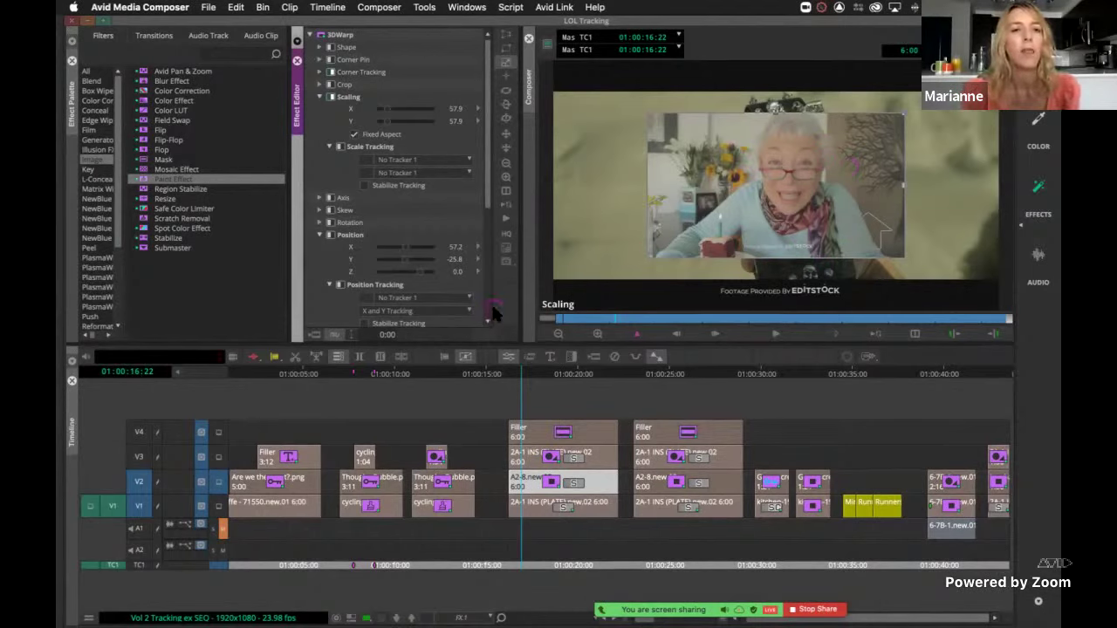
click(331, 235)
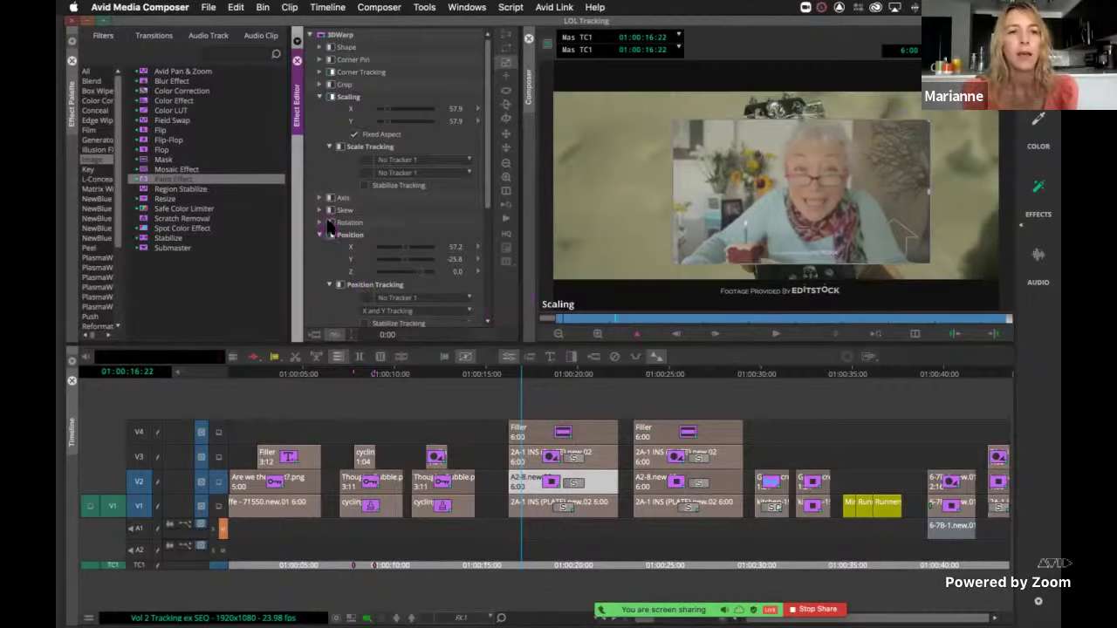
click(331, 222)
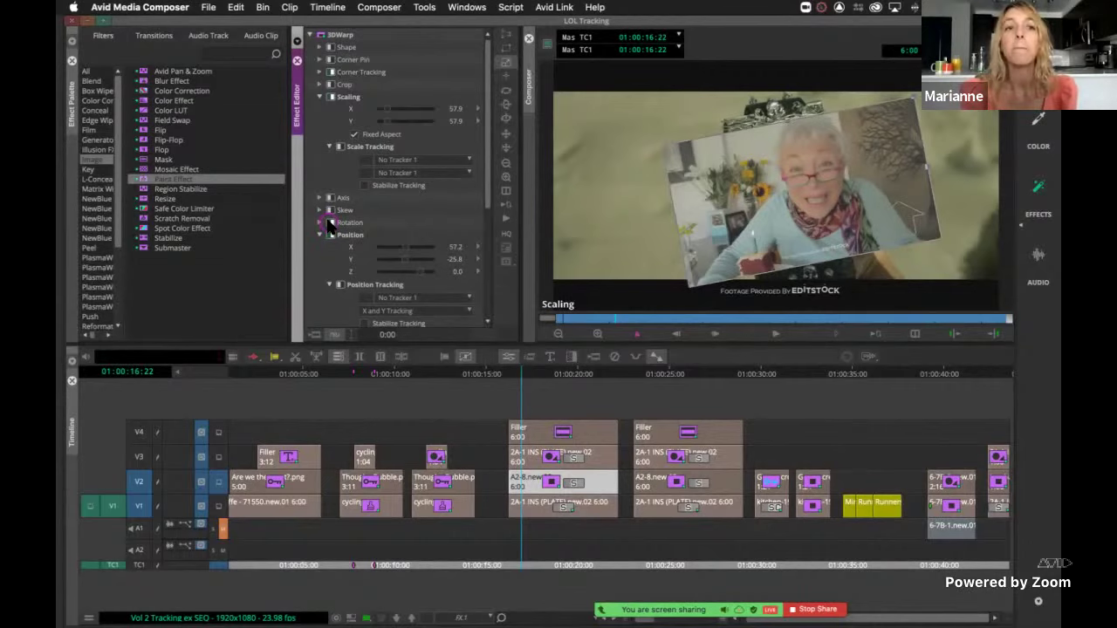
click(330, 85)
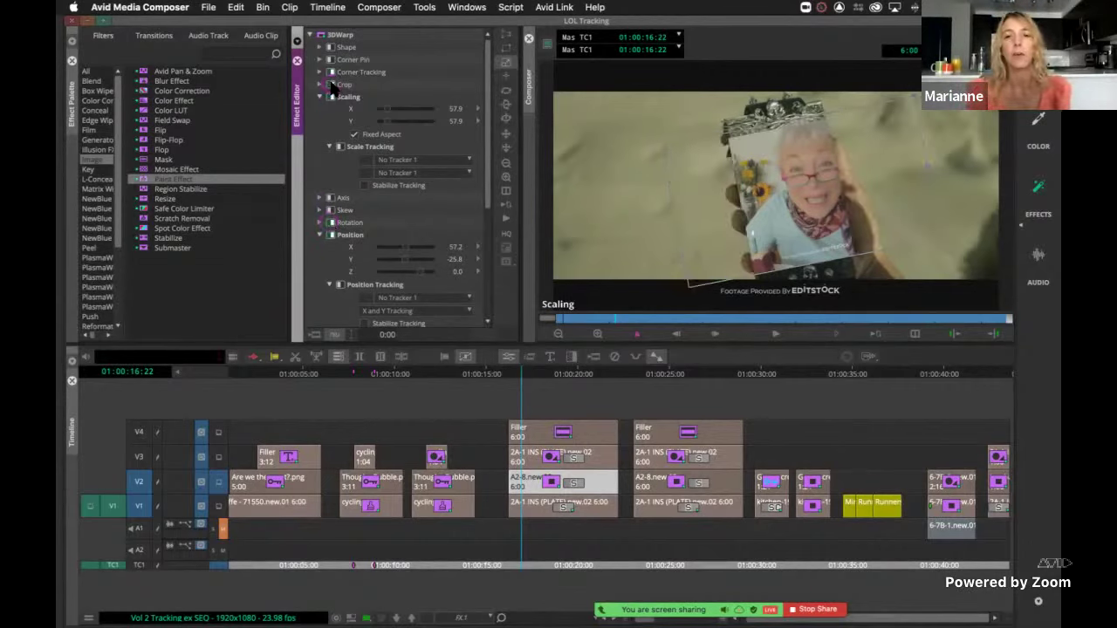
click(543, 322)
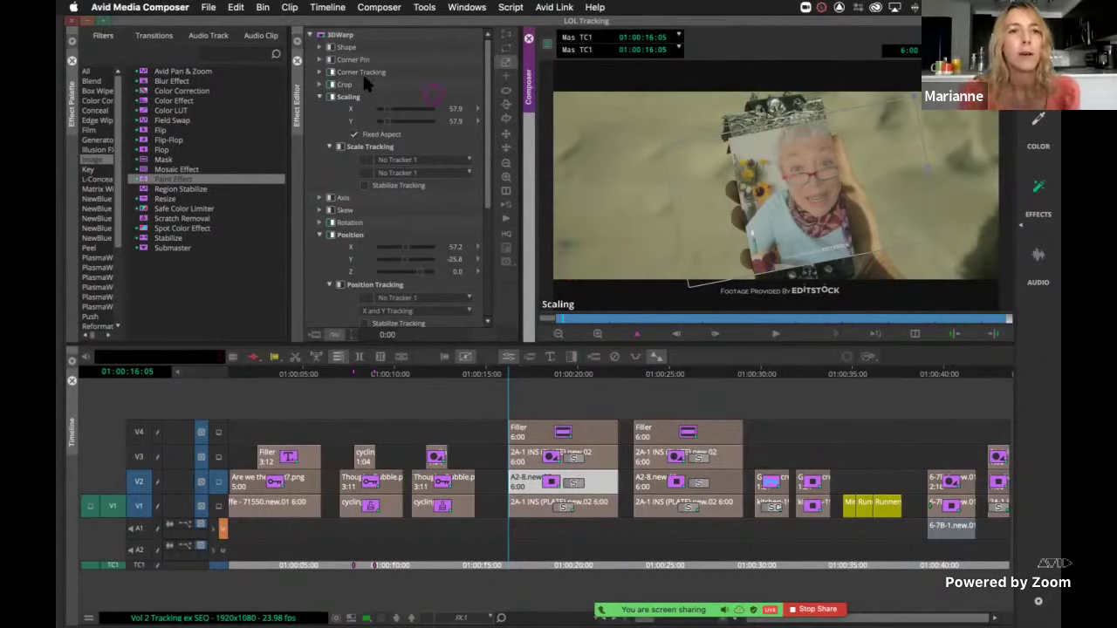
Step: Expand Corner Tracking and enable trackers T1–T4 for Points A, B, C and D
click(320, 71)
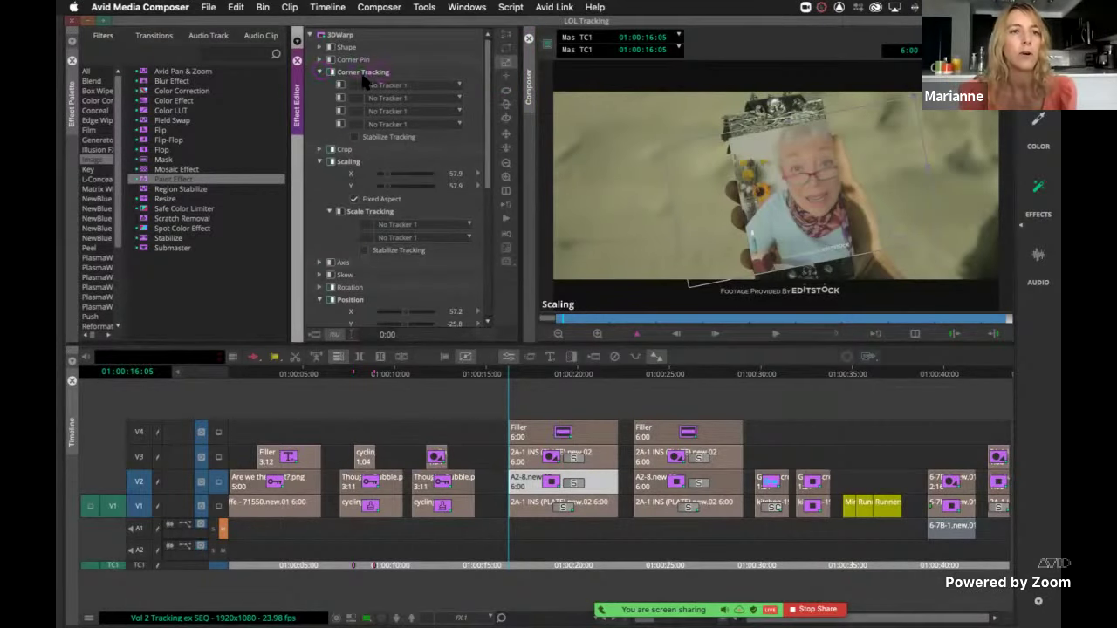
click(340, 85)
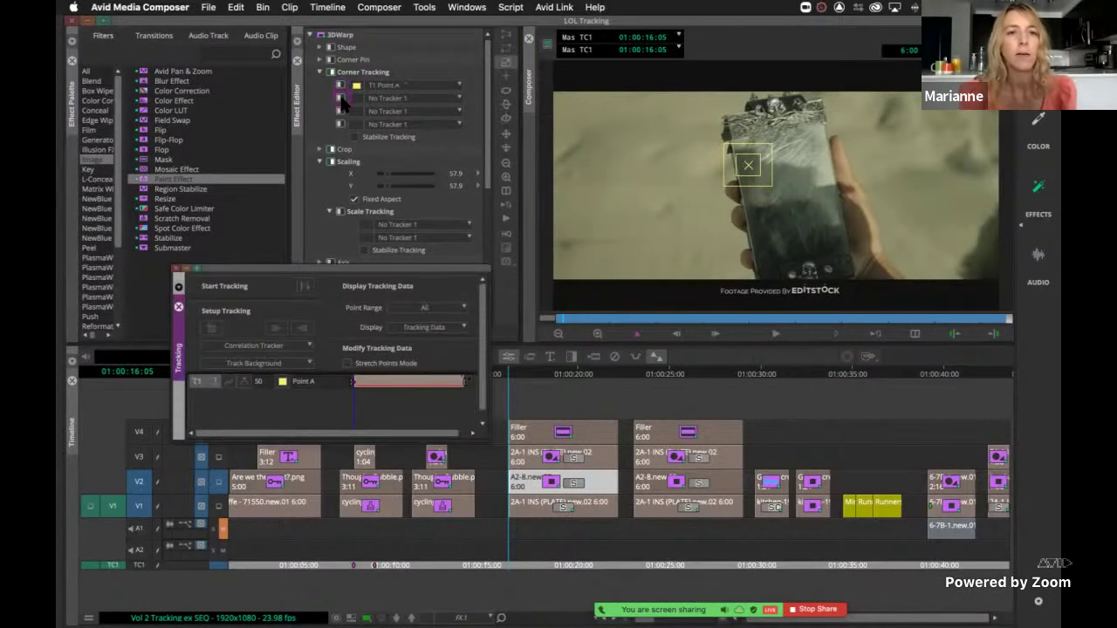
click(341, 98)
click(340, 111)
click(340, 124)
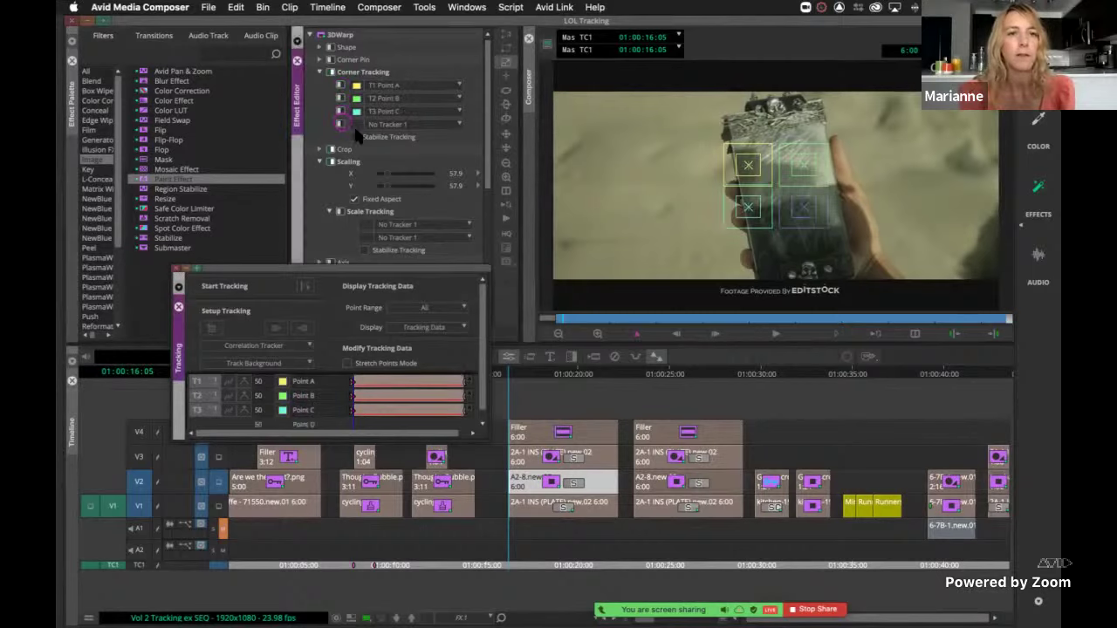
click(692, 232)
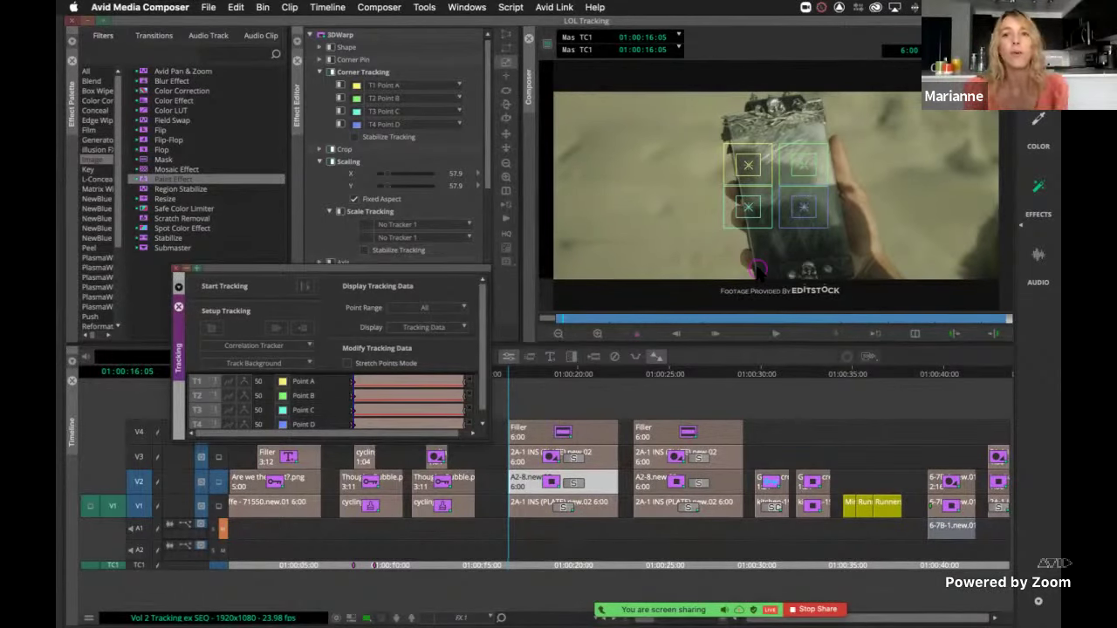
Step: Place the four tracker boxes on the phone's top-left, top-right, bottom-left and bottom-right corners
click(747, 166)
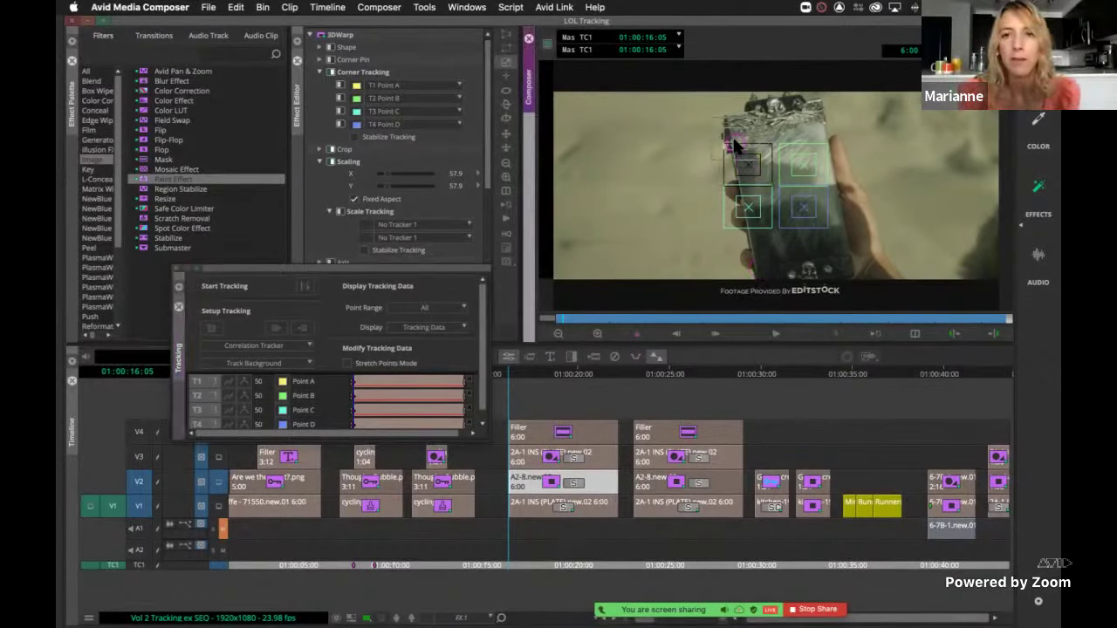
drag(734, 146, 735, 136)
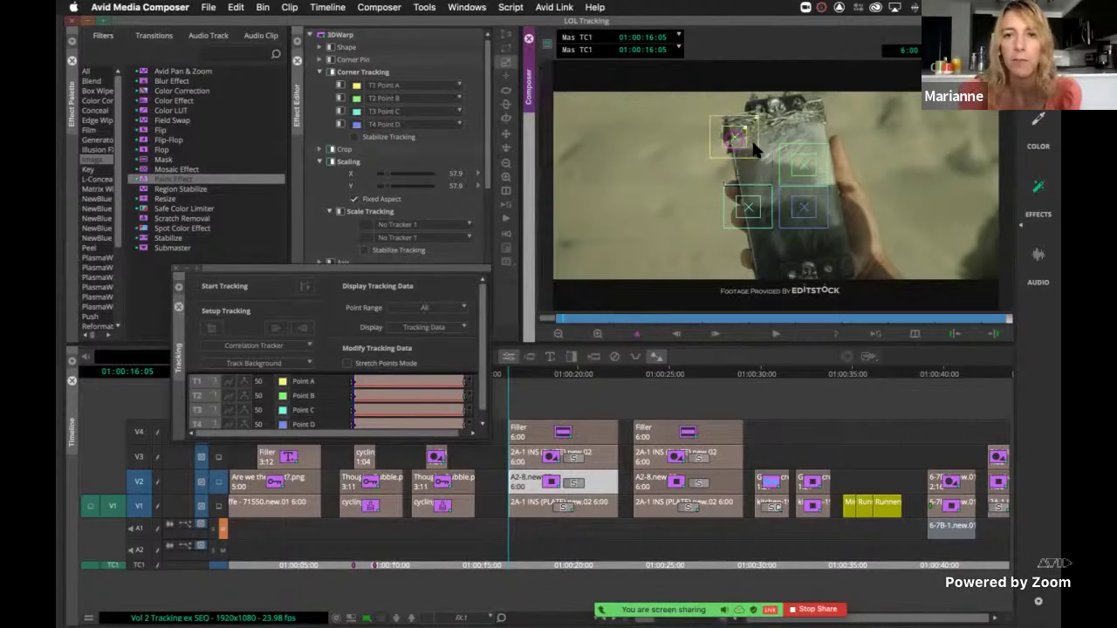
click(804, 164)
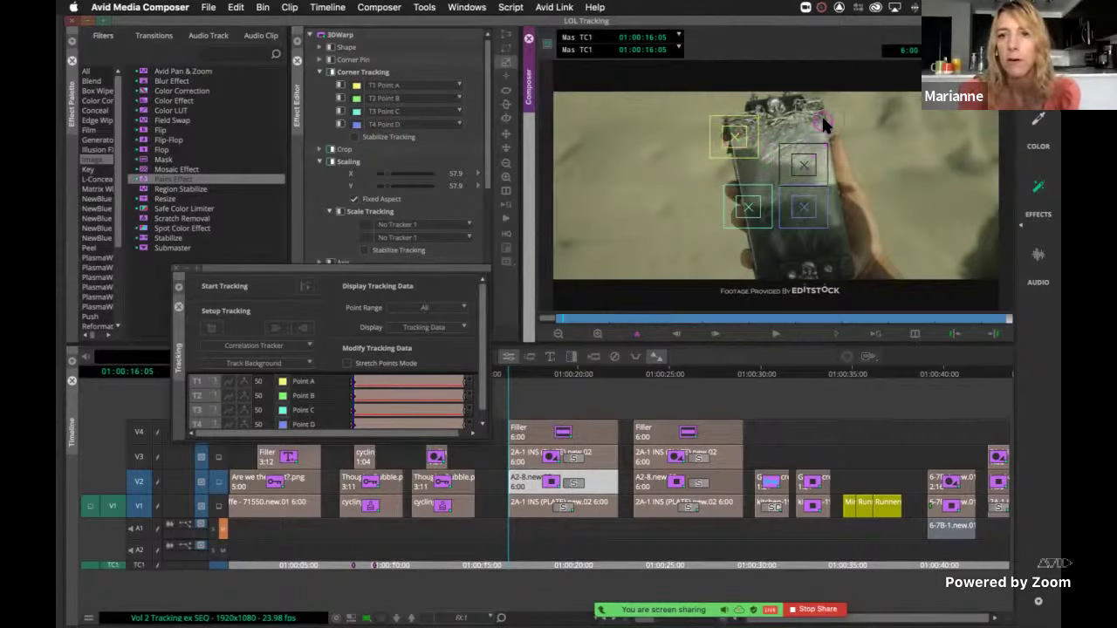
click(824, 118)
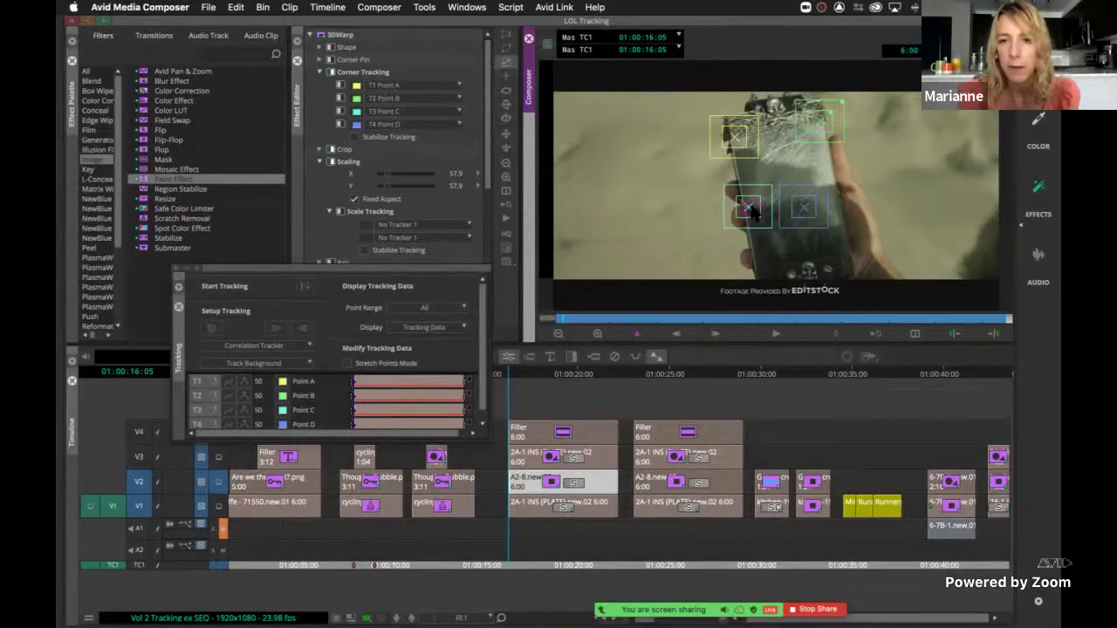
click(761, 250)
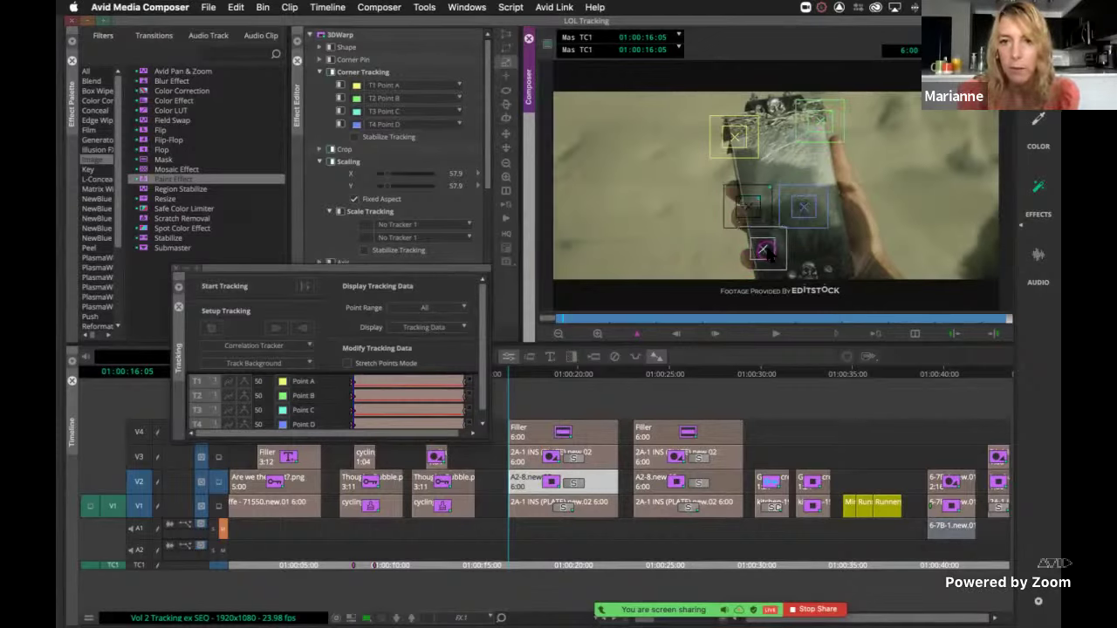
click(764, 253)
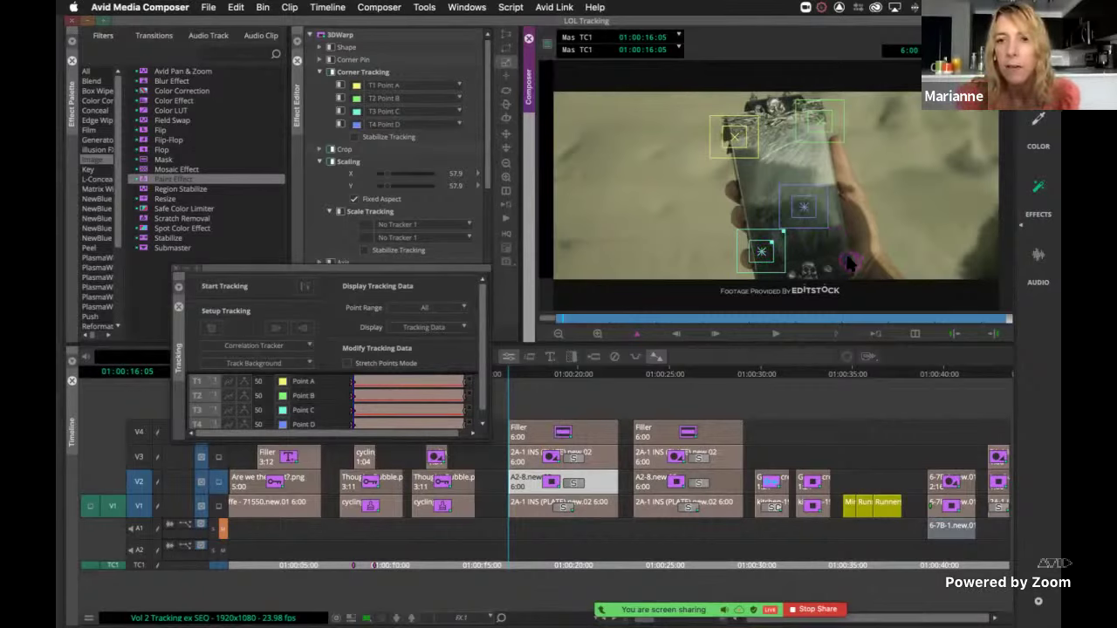
click(826, 243)
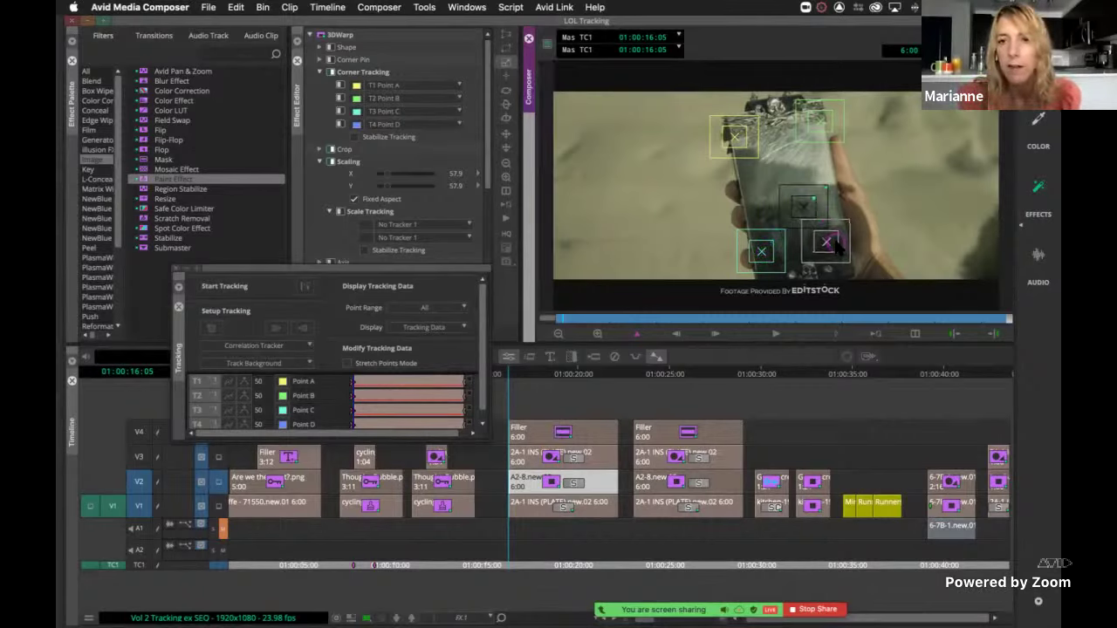
click(827, 245)
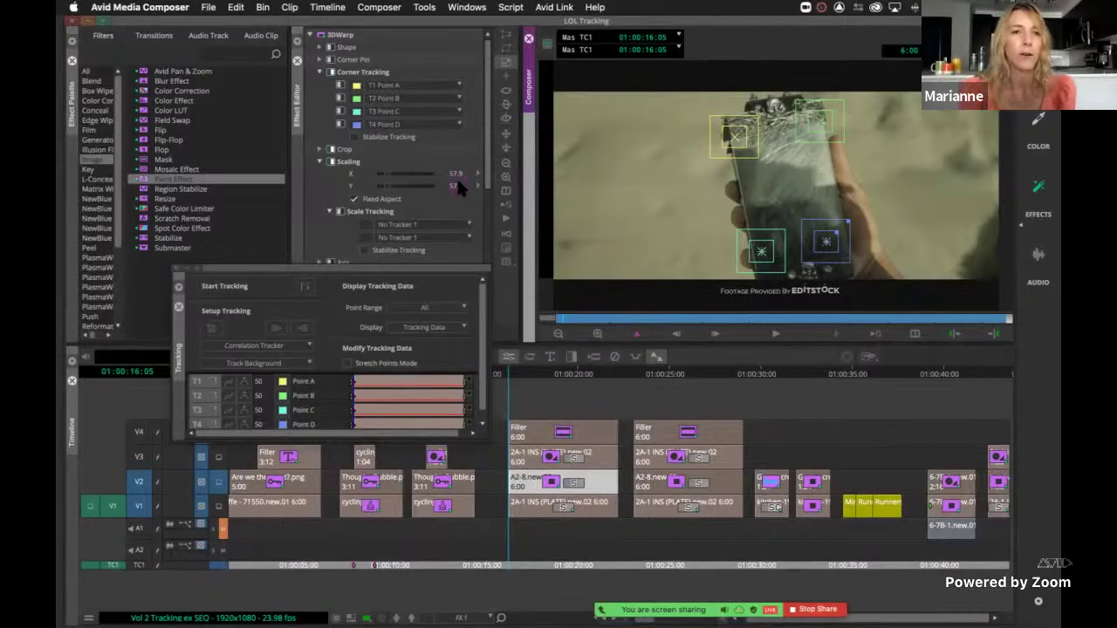
Step: Track corner points A to D through the phone shot to 01:00:22:04
click(304, 287)
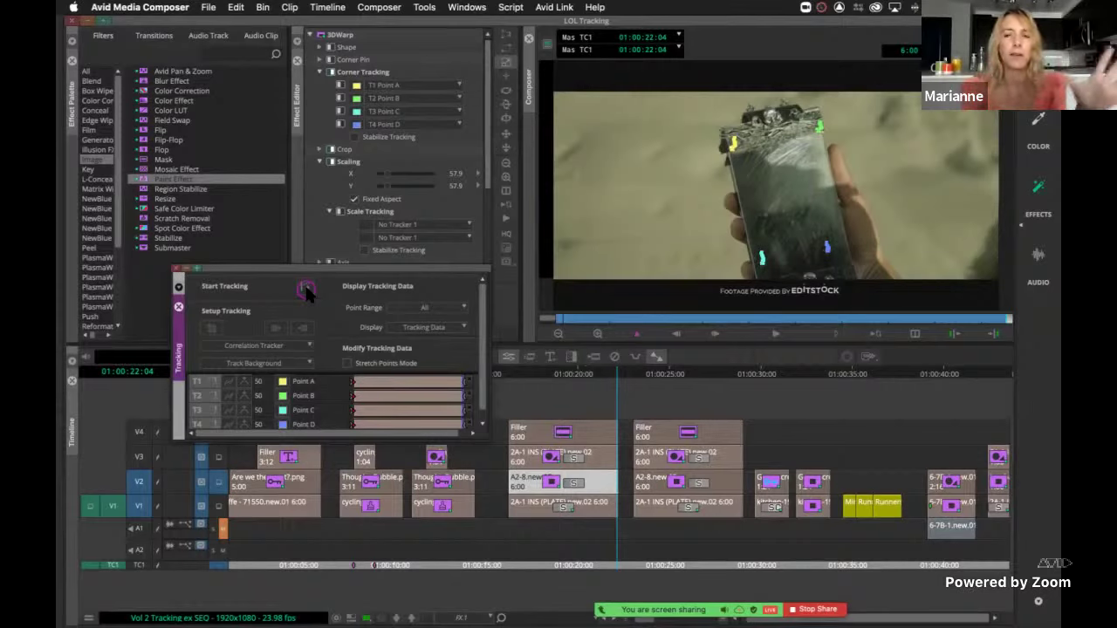
Step: Switch the Tracking display to Effect Results and play the phone composite from the clip start
mouse_move(68, 281)
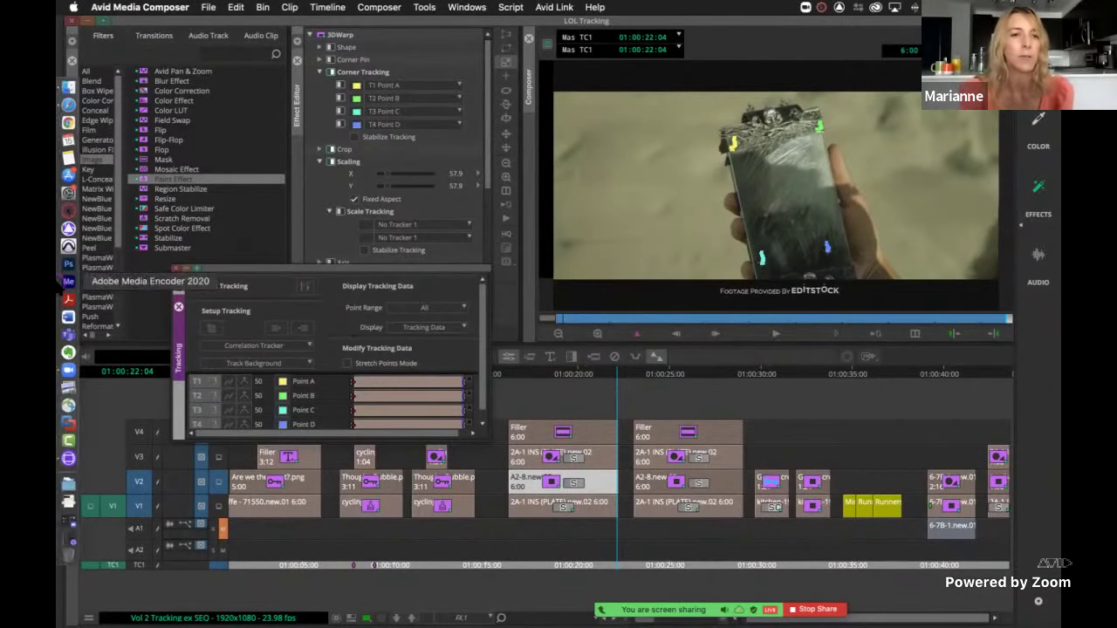
click(432, 327)
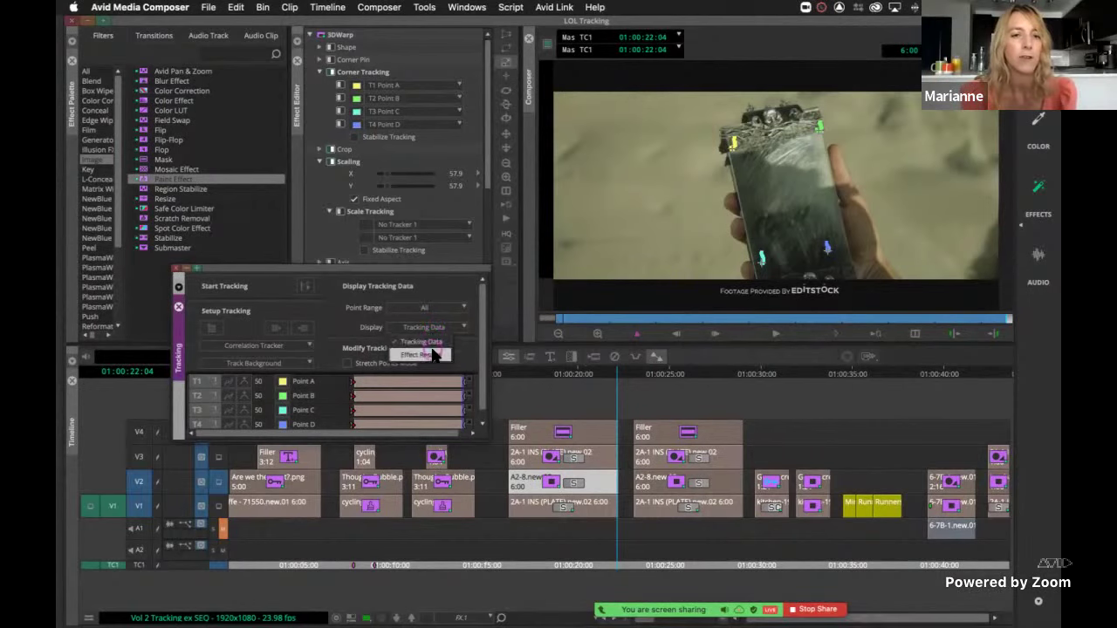
click(425, 354)
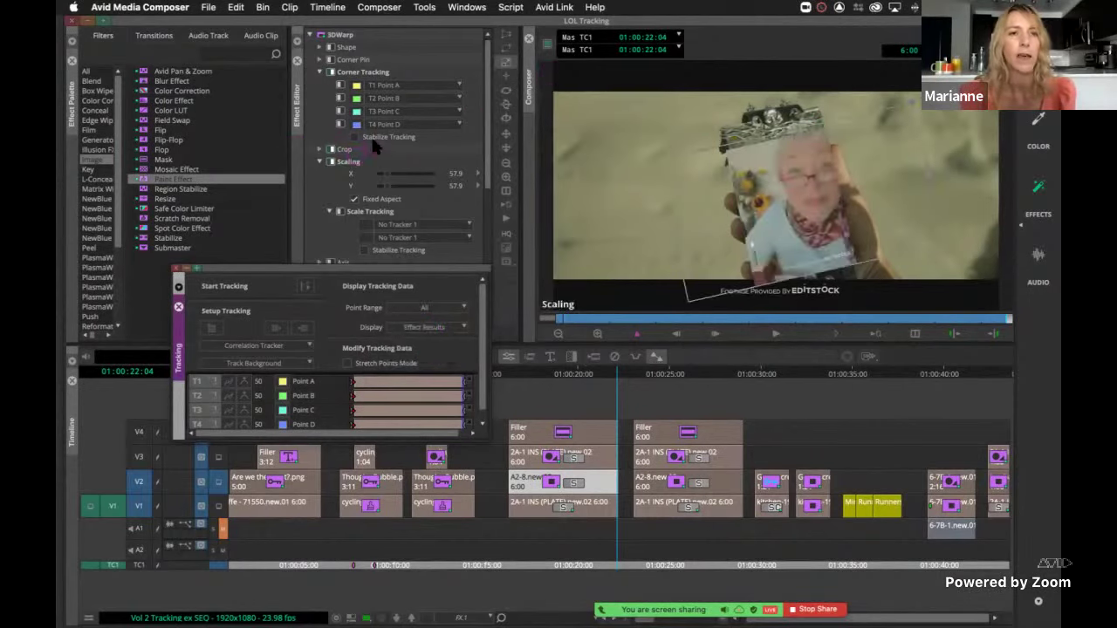
click(595, 324)
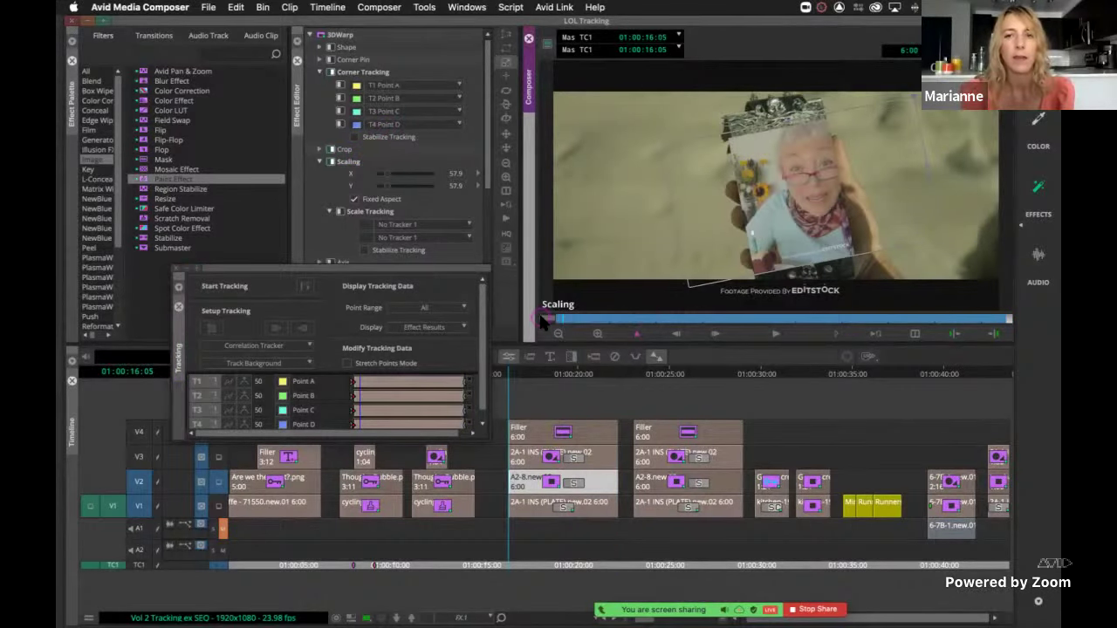
click(802, 330)
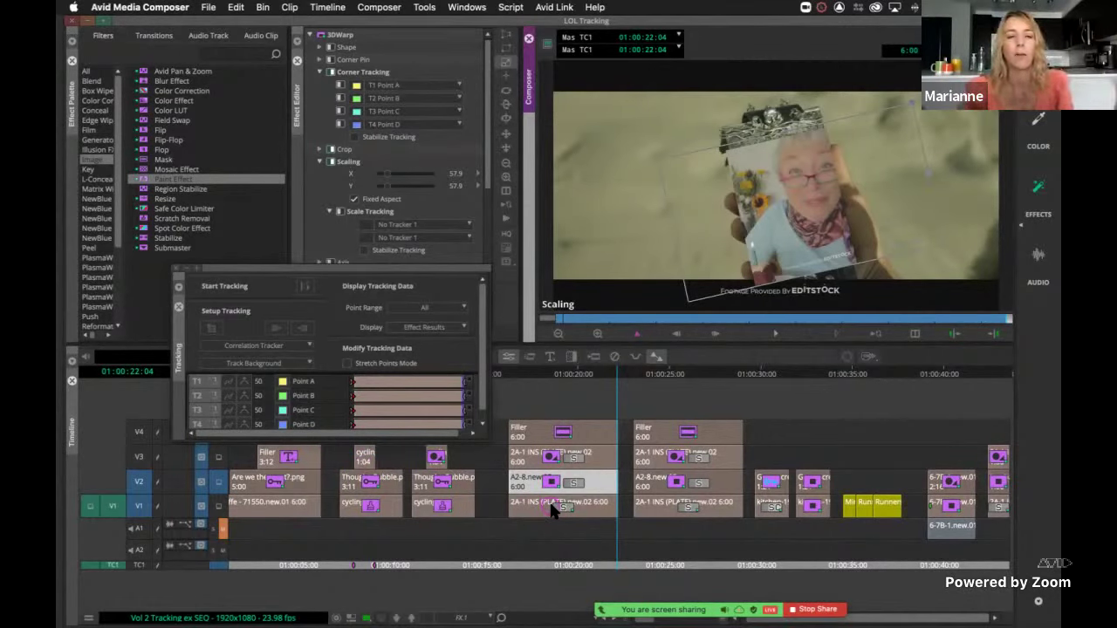
click(557, 459)
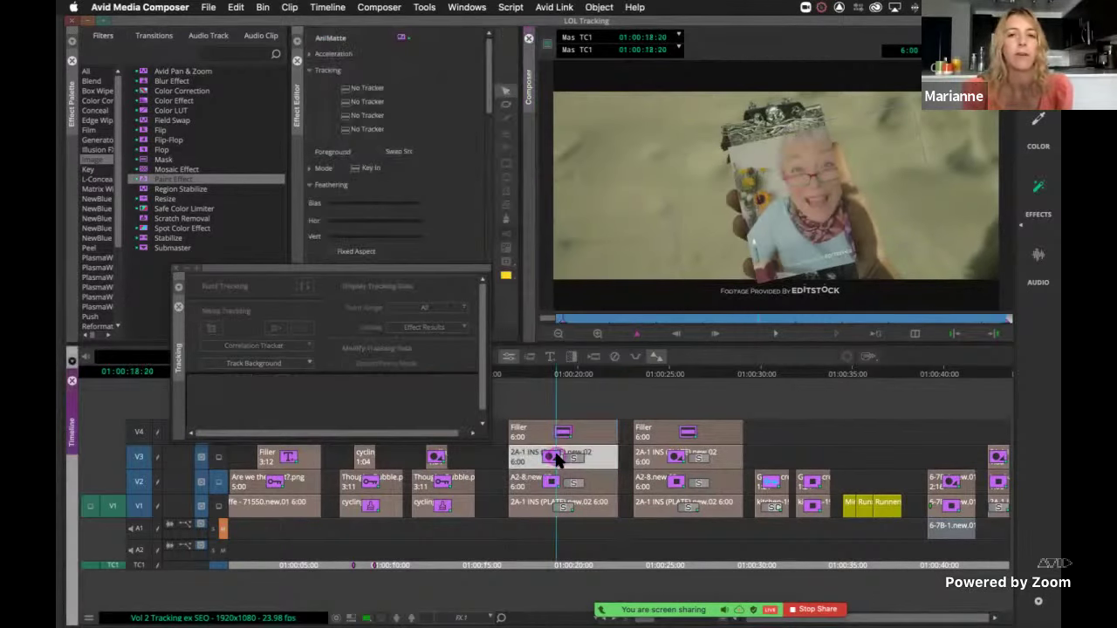
click(219, 466)
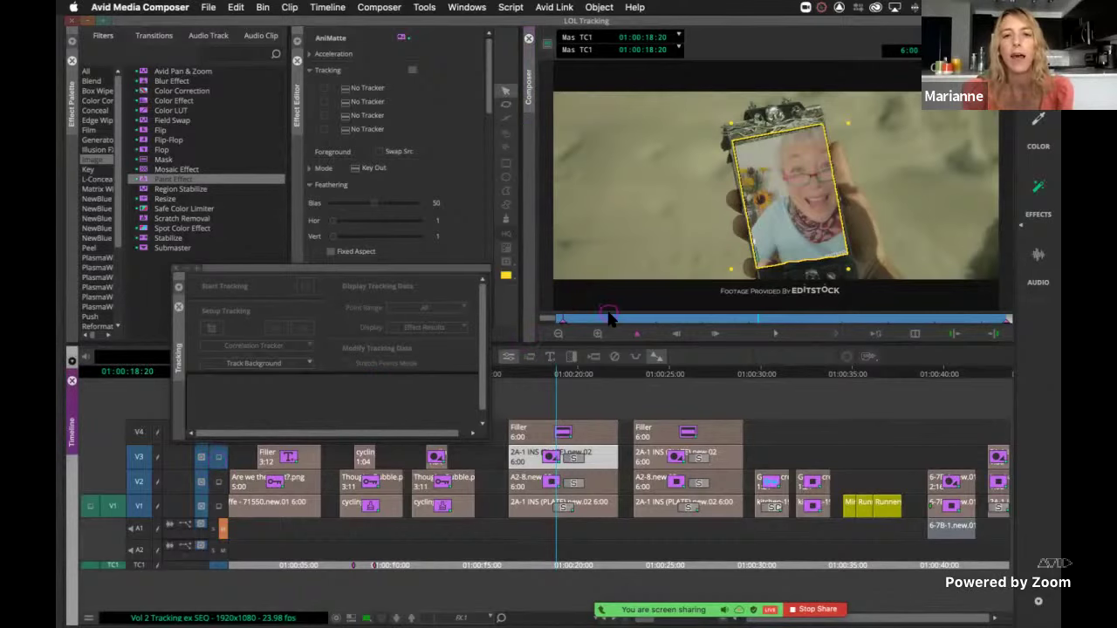
click(543, 319)
drag(543, 319, 538, 321)
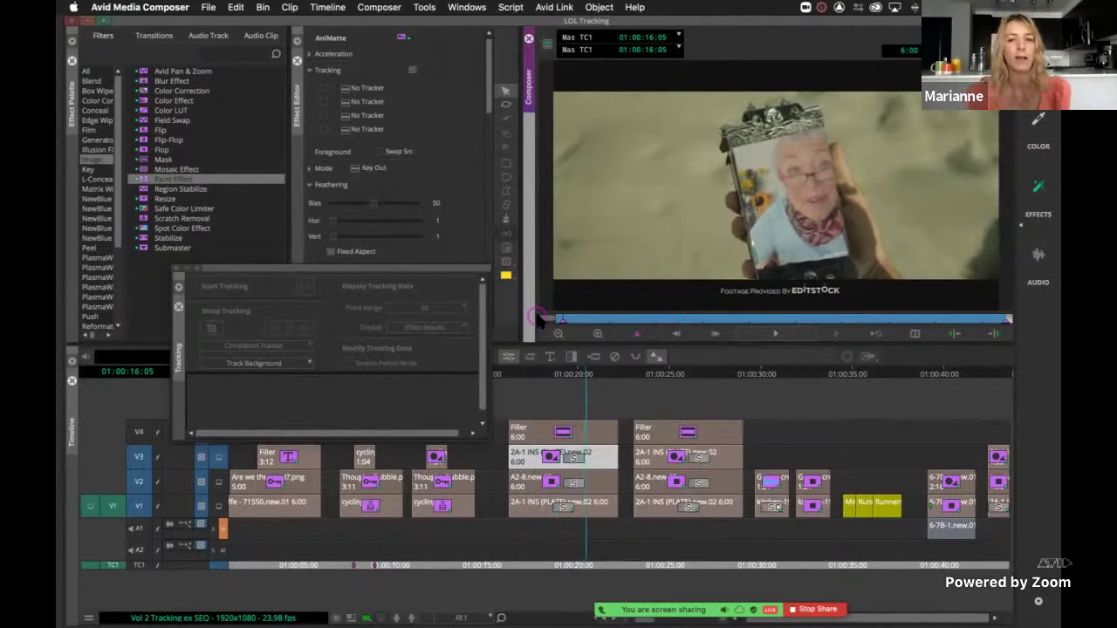
key(space)
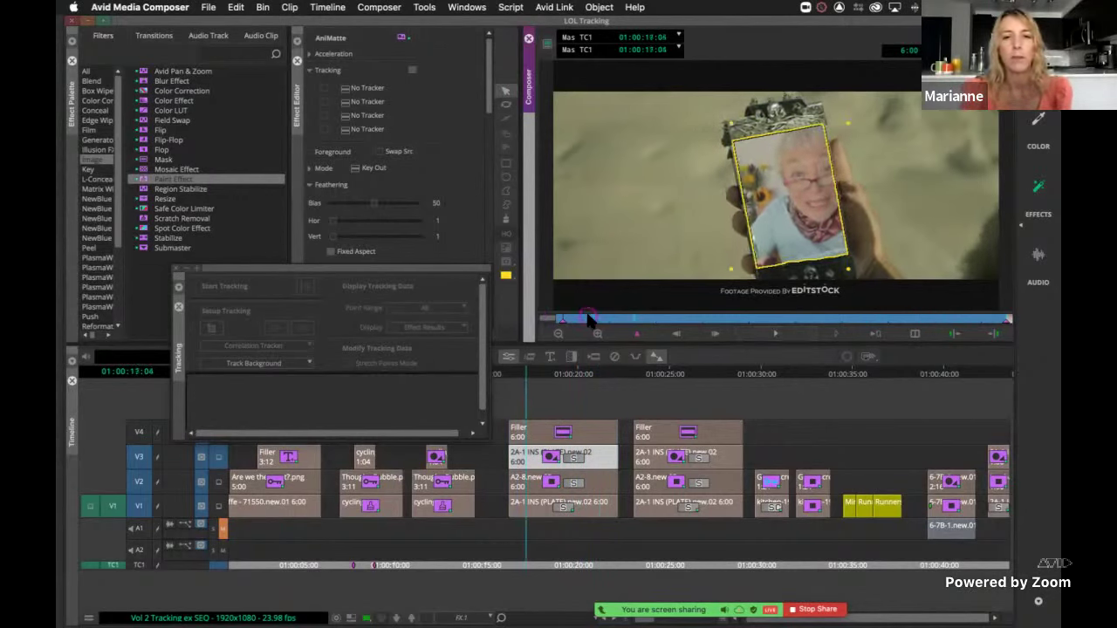
key(space)
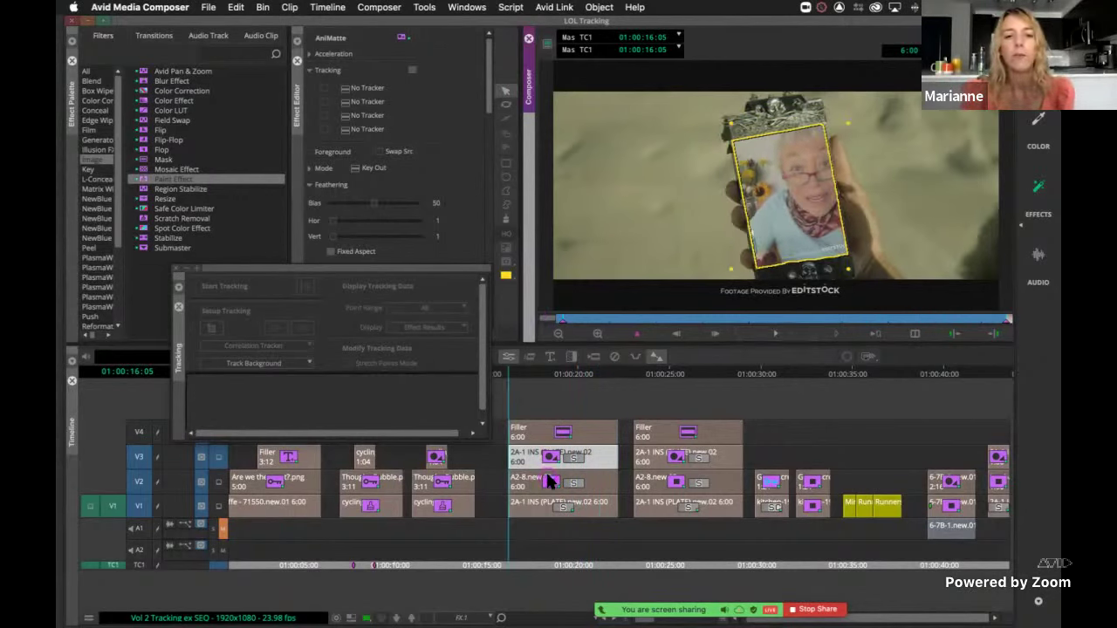
click(551, 481)
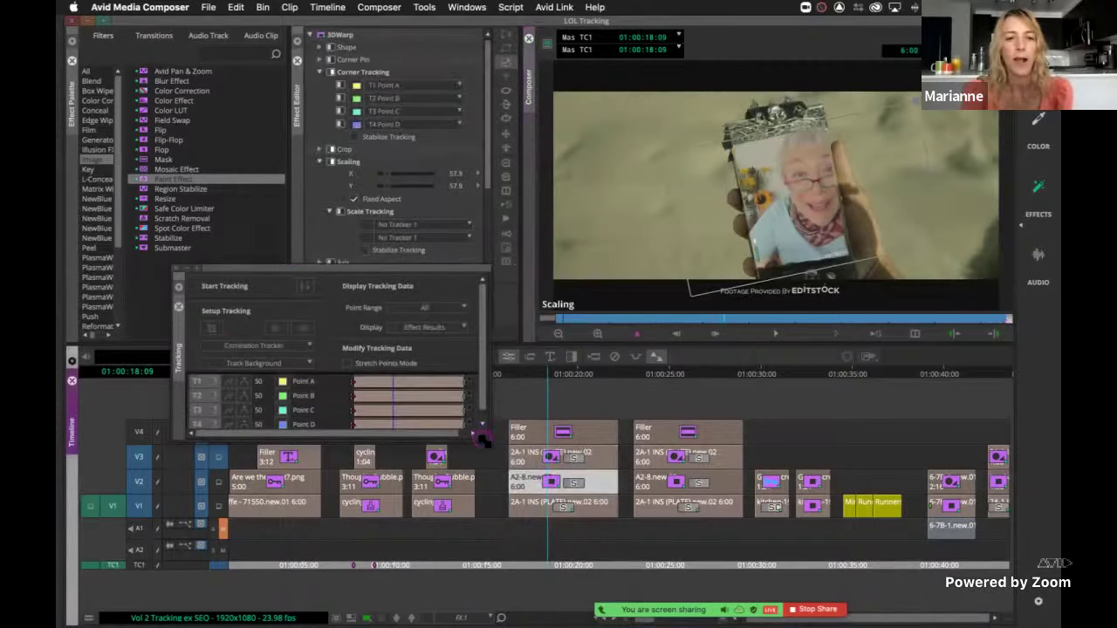
Step: Enlarge the Tracking window and toggle the T1 Point A tracker off and back on
drag(483, 436, 486, 489)
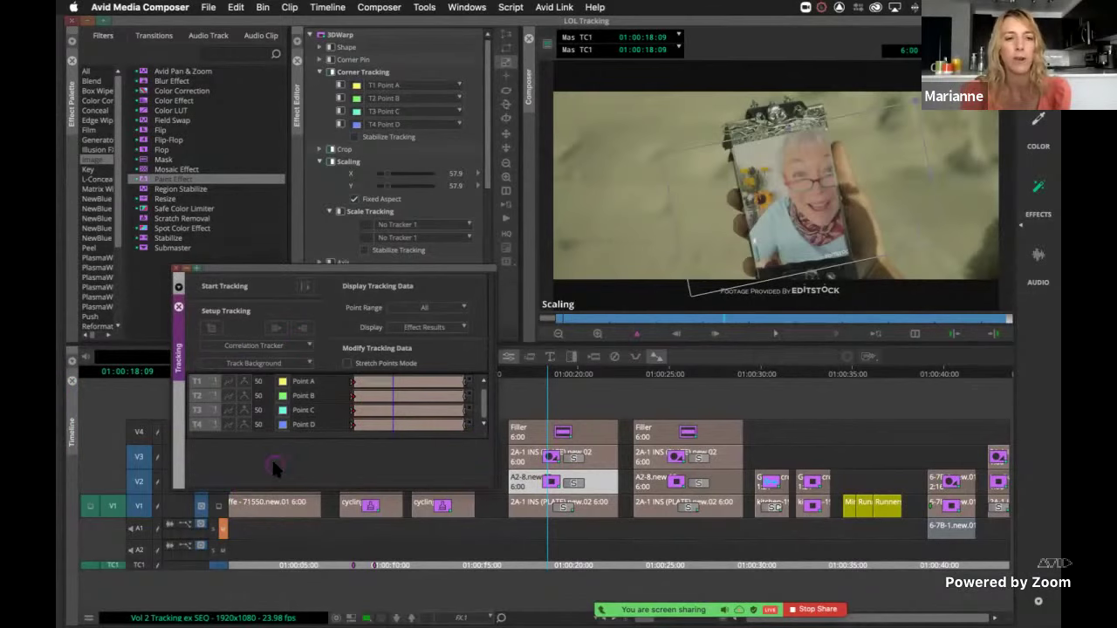
click(195, 384)
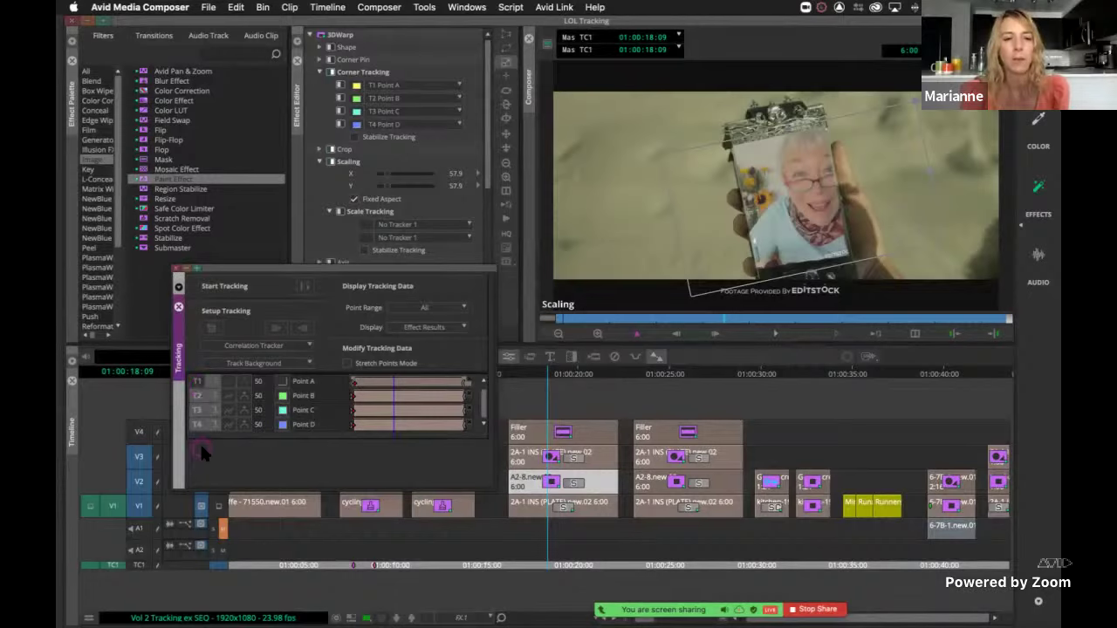
click(197, 384)
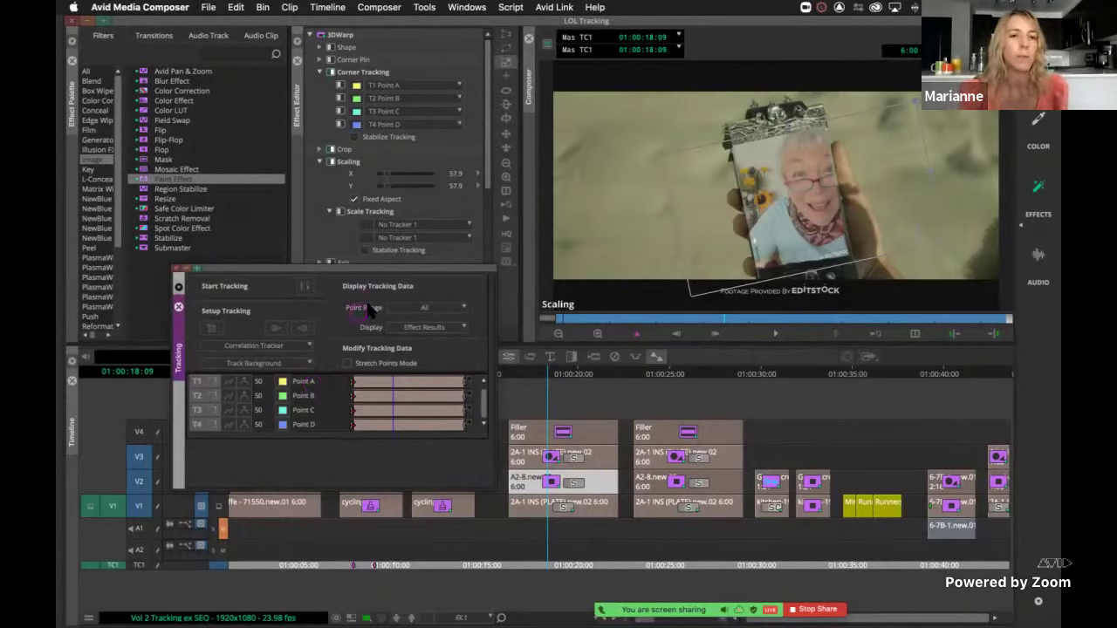
Step: Copy the enabled tracks and load the V3 clip's AniMatte, triggering a 'No shape selected' alert
right_click(301, 381)
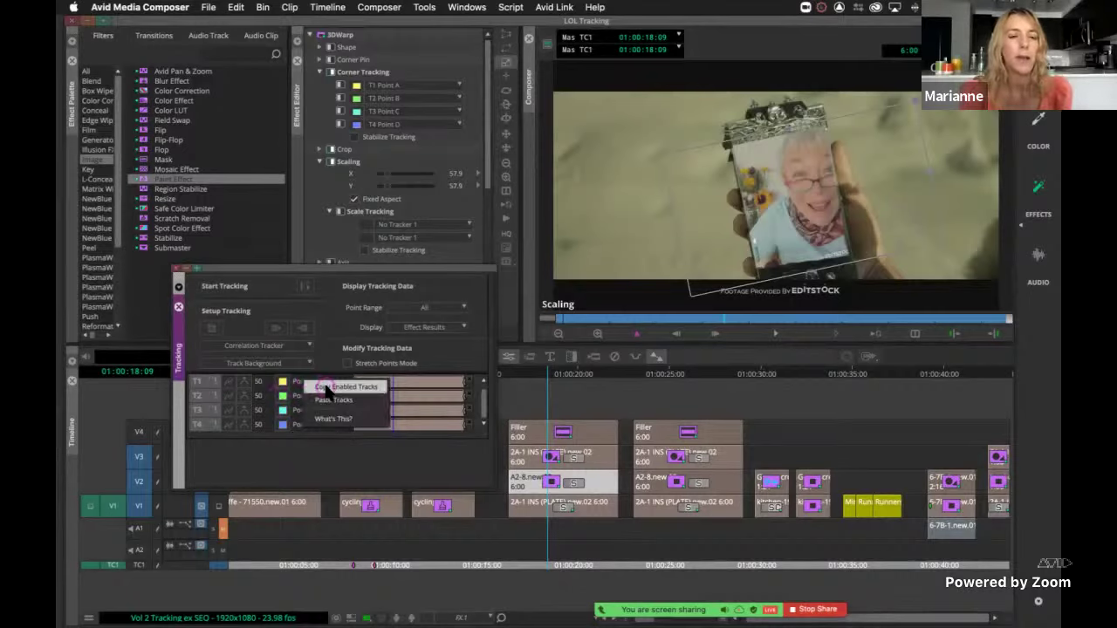
click(325, 387)
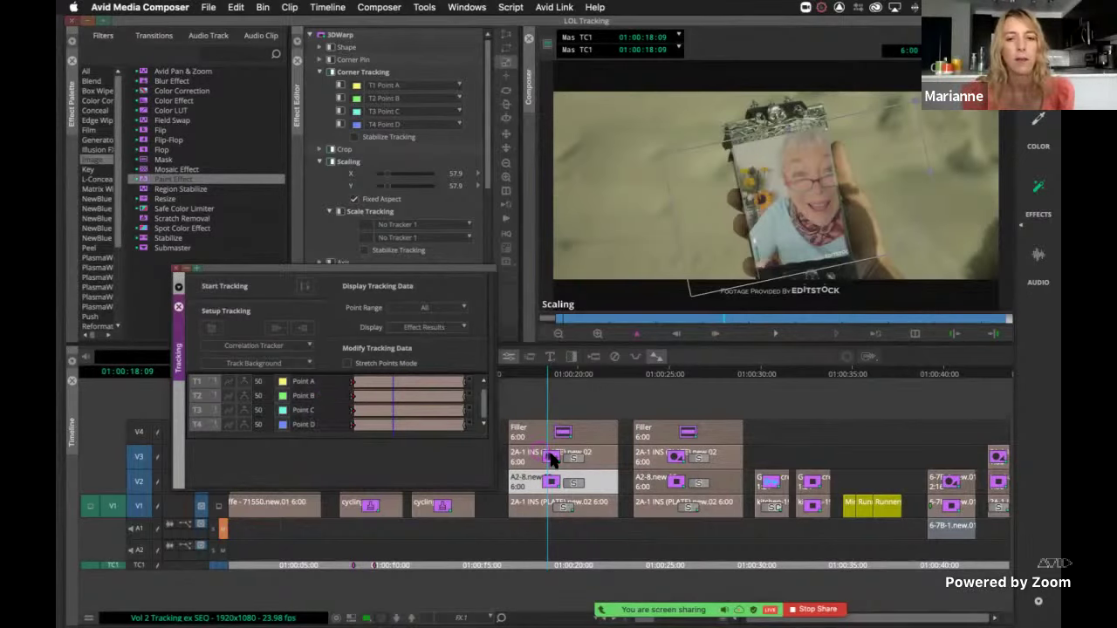
click(550, 458)
click(324, 88)
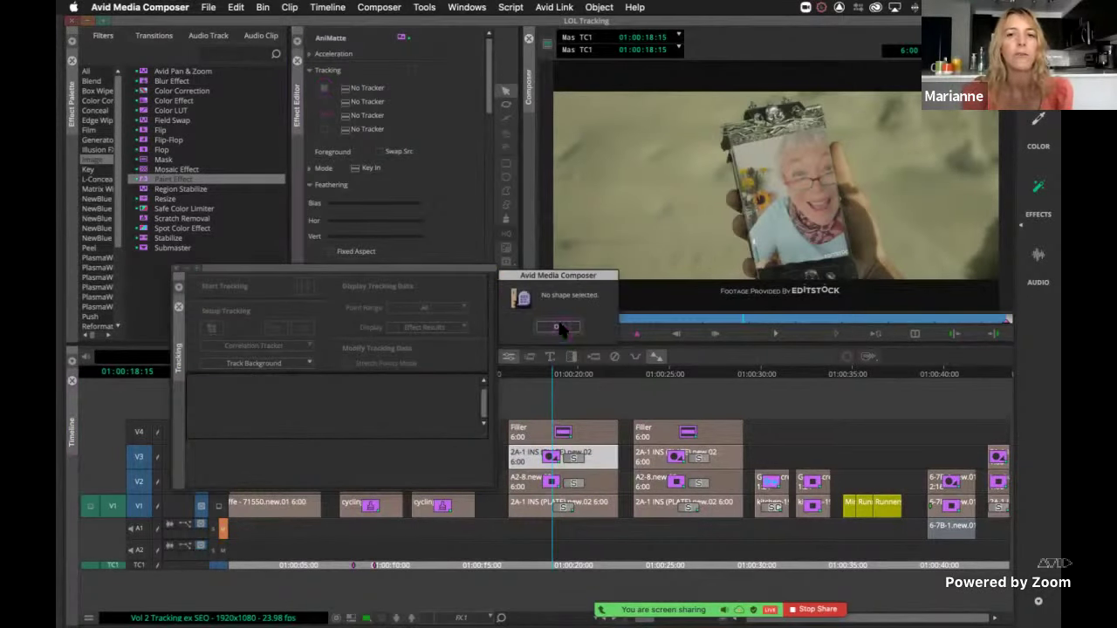
Step: Enable all four trackers and paste the copied Point A–D tracks into the AniMatte
click(559, 326)
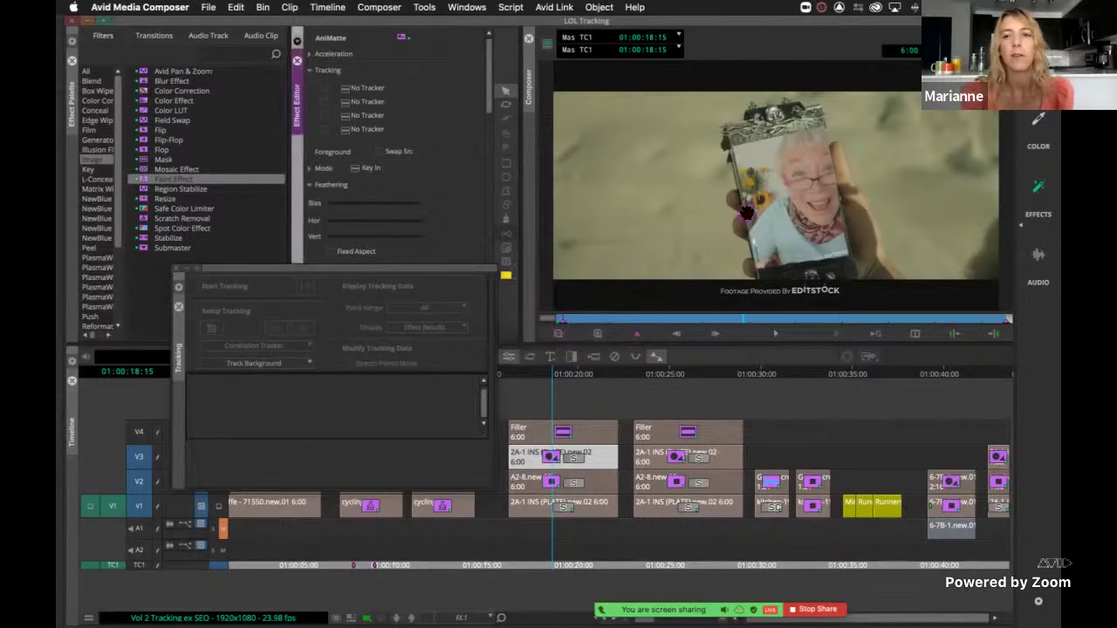
click(323, 85)
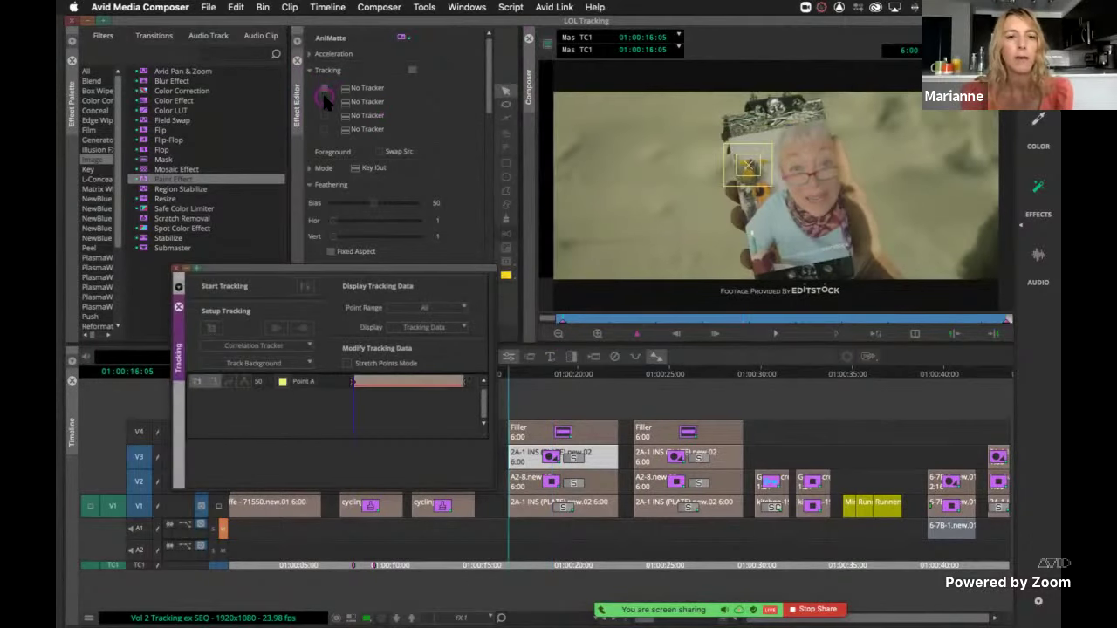
click(324, 101)
click(324, 115)
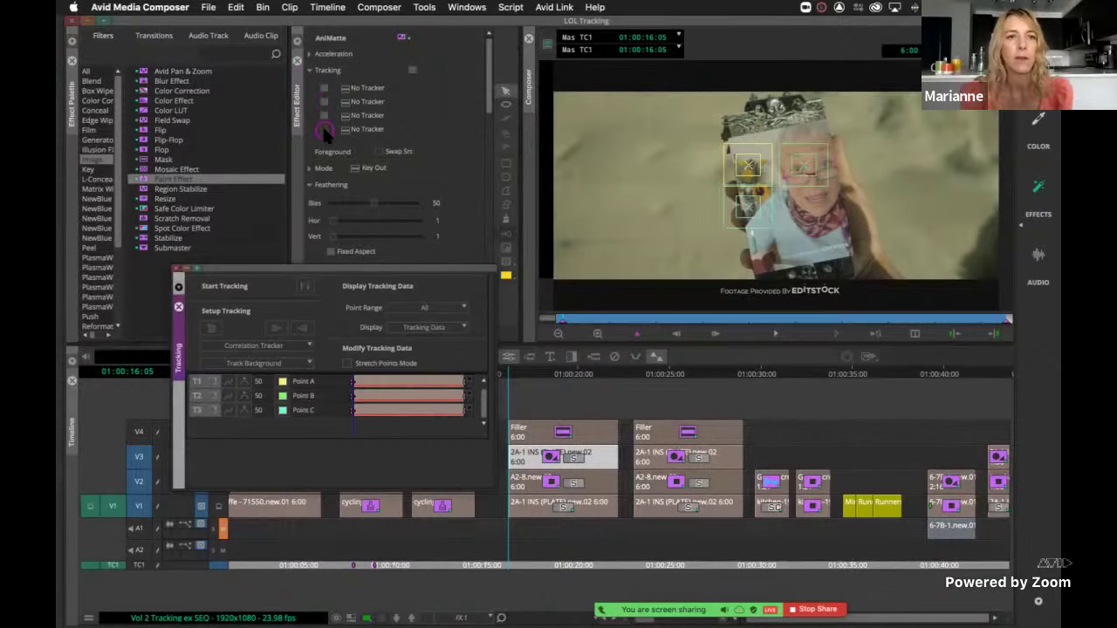
click(323, 129)
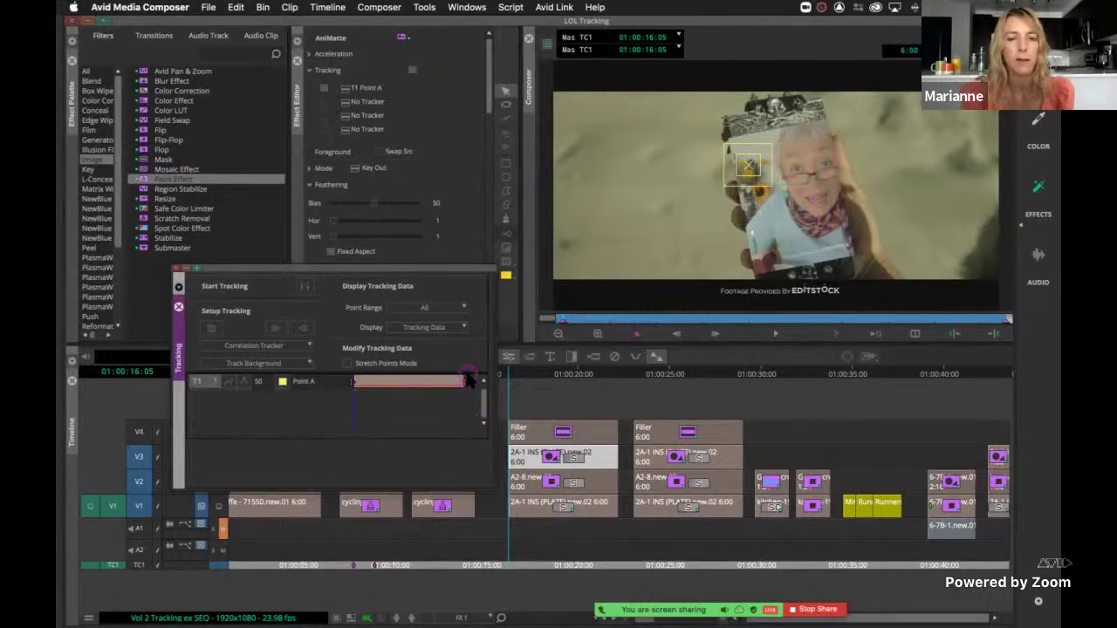
right_click(359, 392)
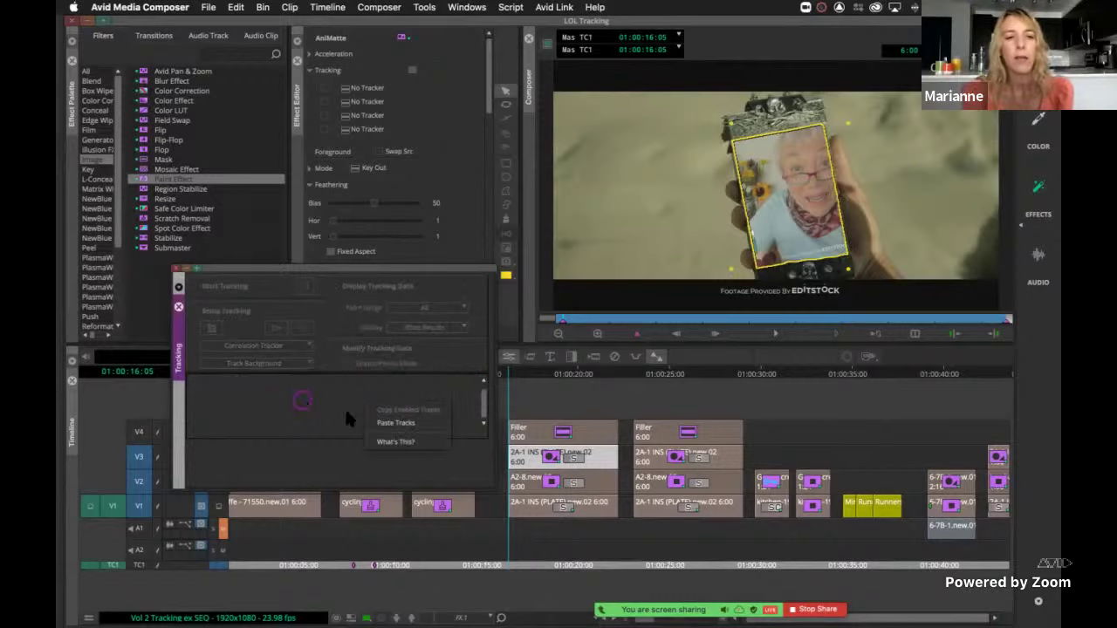
click(395, 423)
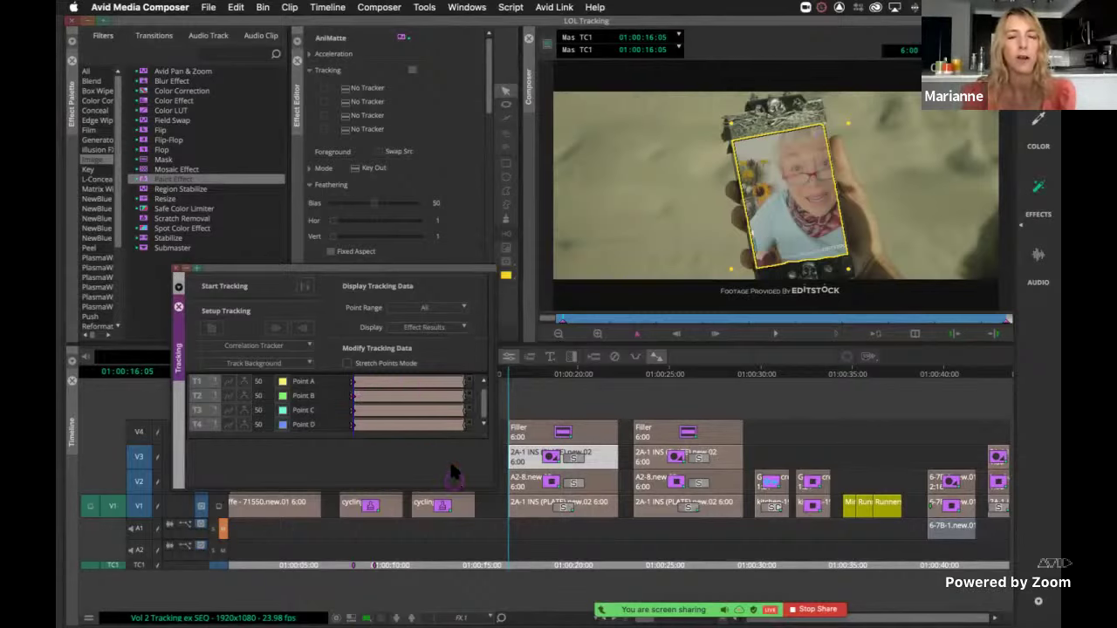
Step: Assign T1 Point A through T4 Point D to the AniMatte's four corner tracking slots
click(344, 88)
click(346, 87)
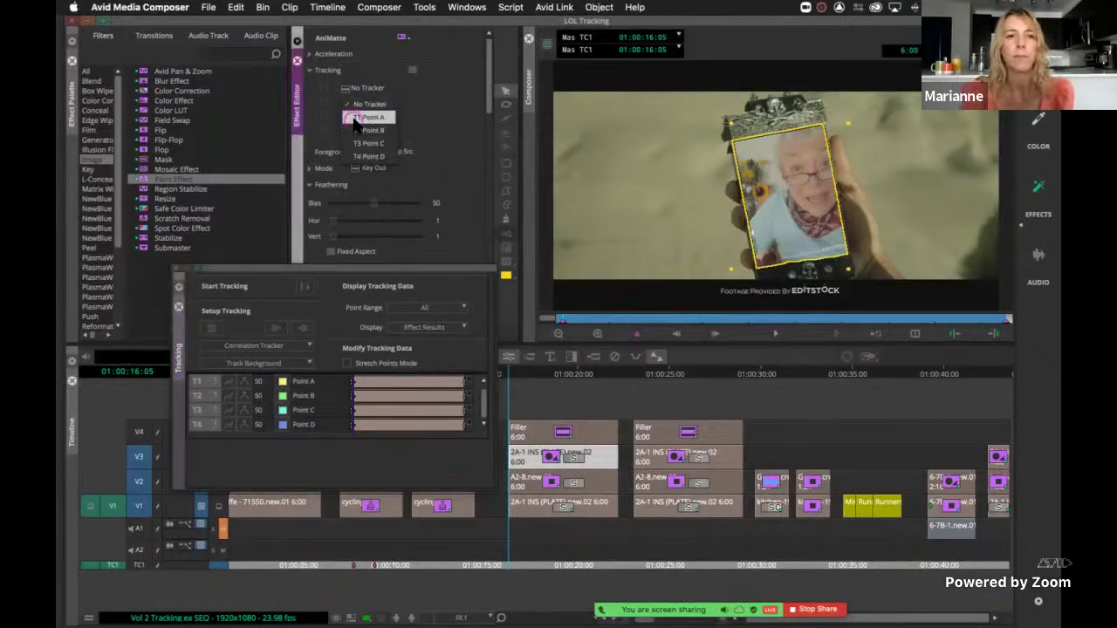
click(347, 102)
click(346, 101)
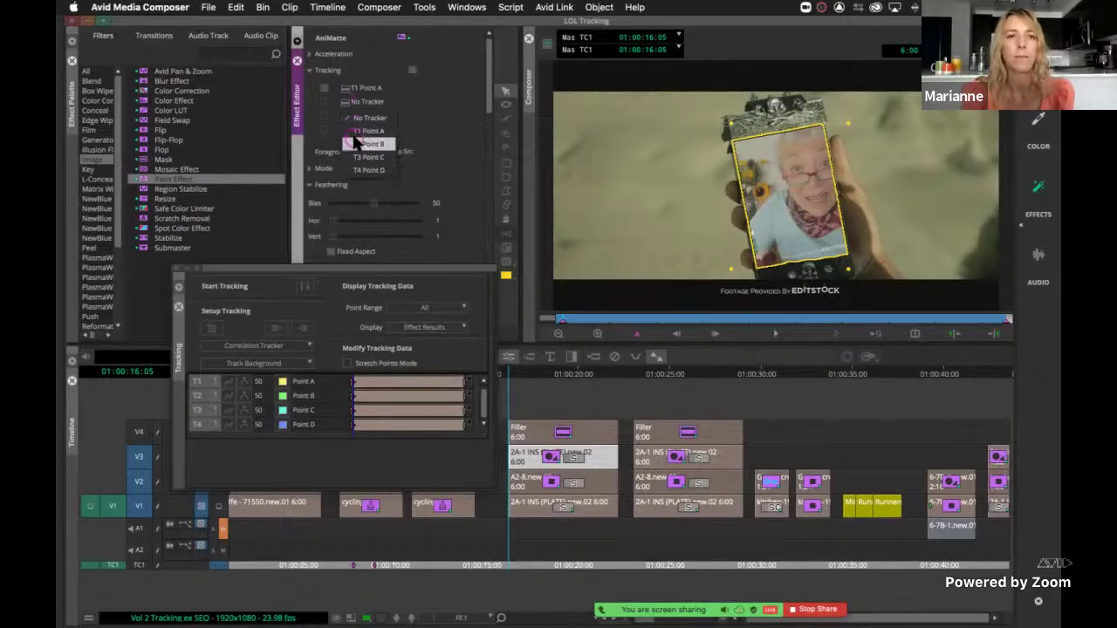
click(349, 128)
click(345, 117)
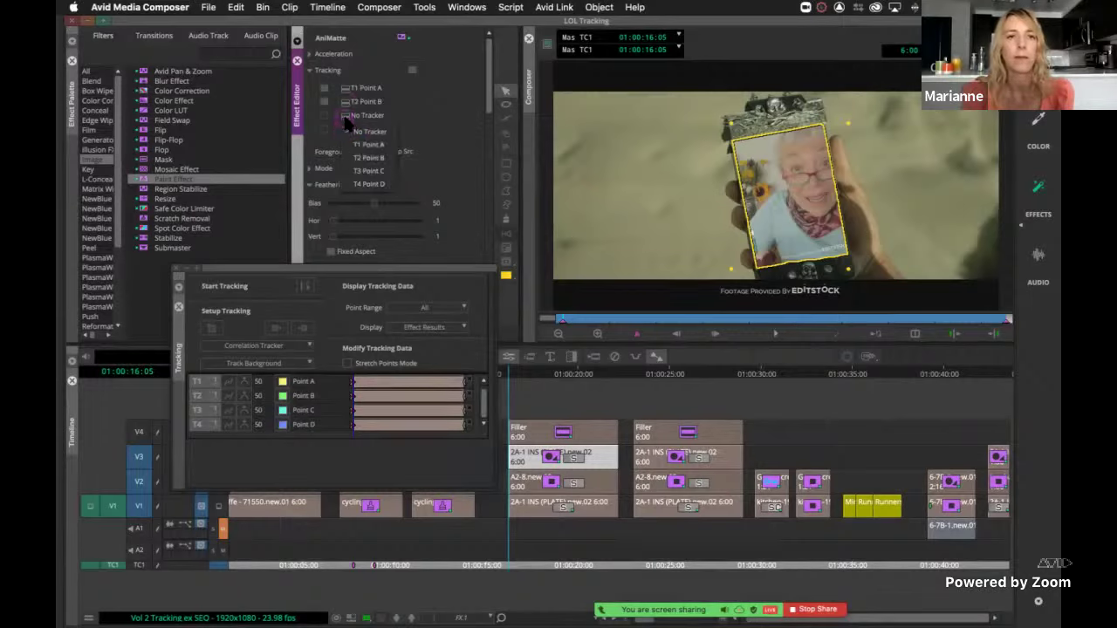
click(360, 171)
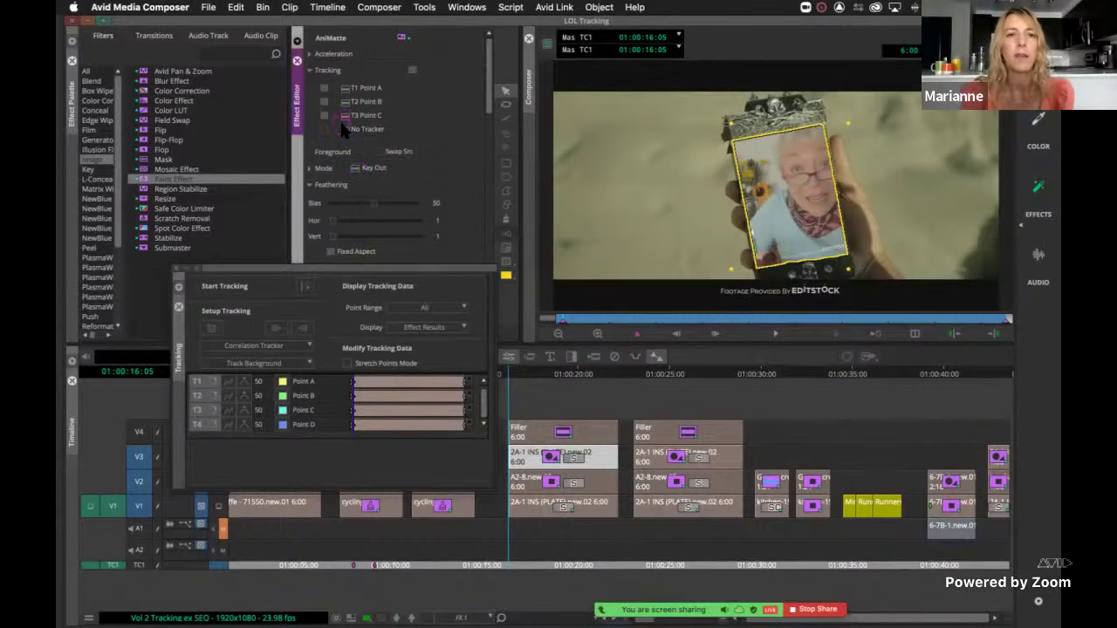
click(343, 128)
click(364, 204)
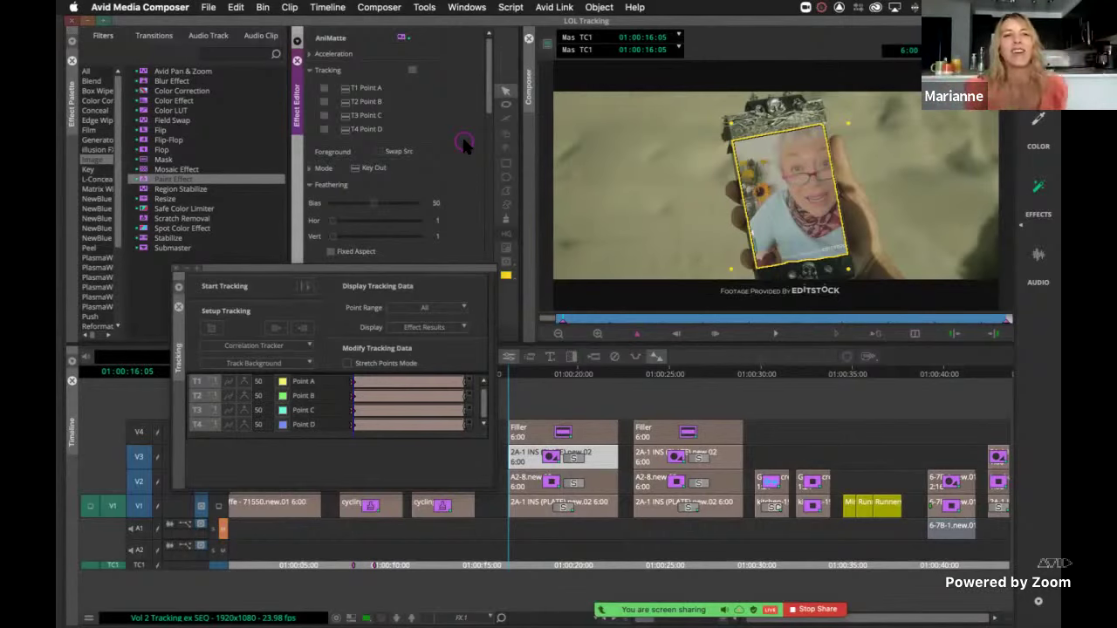
drag(586, 318, 550, 320)
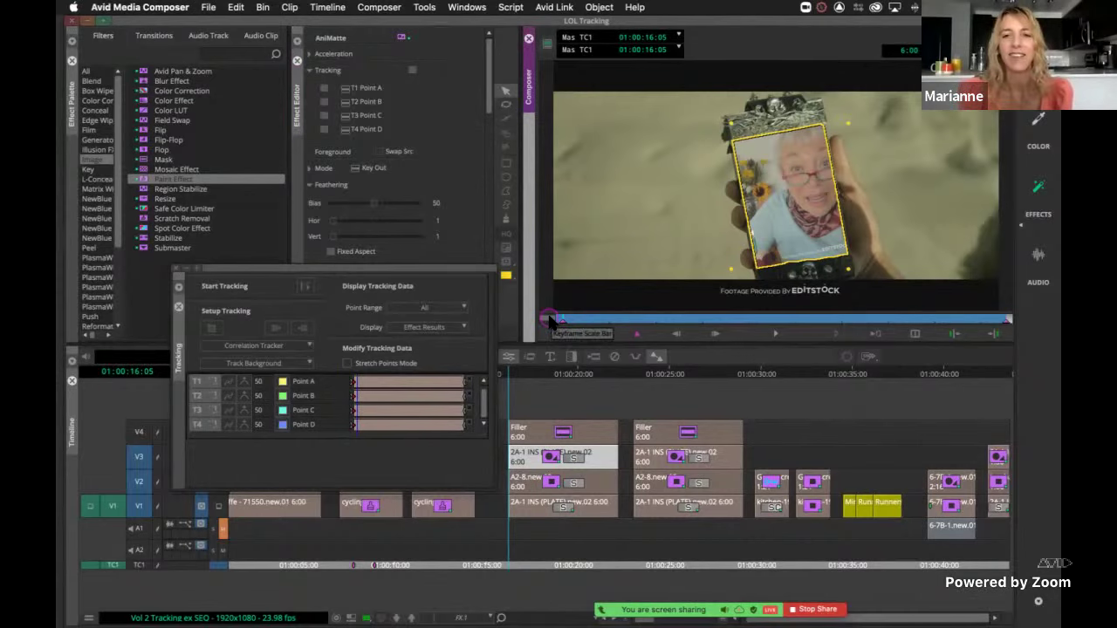
Step: Play the tracked effect and check the frames around 01:00:22:22
key(space)
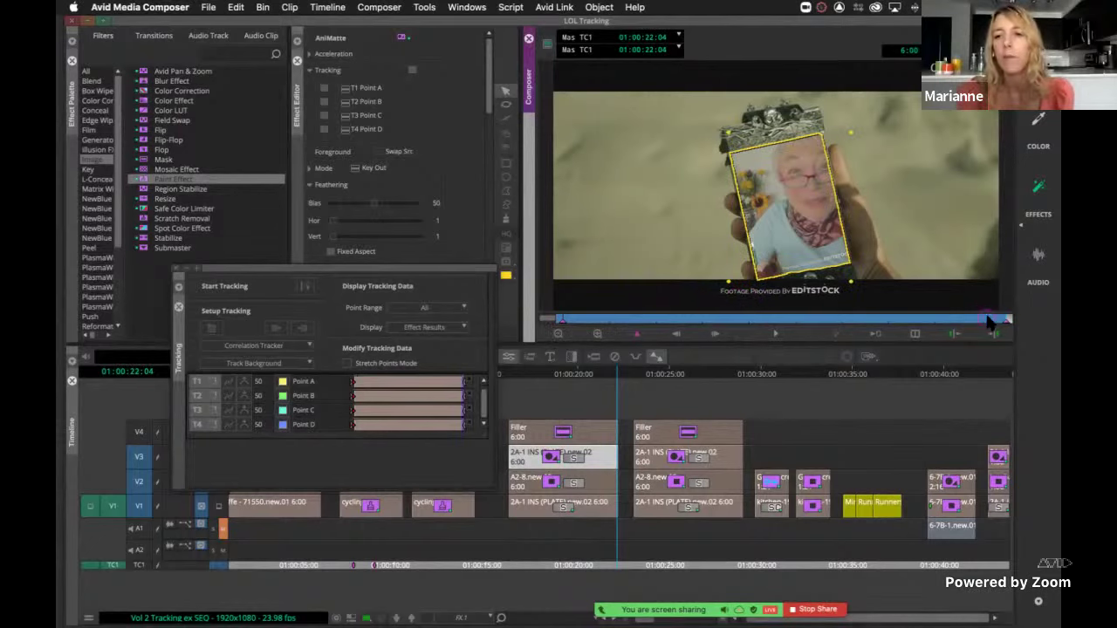
click(989, 323)
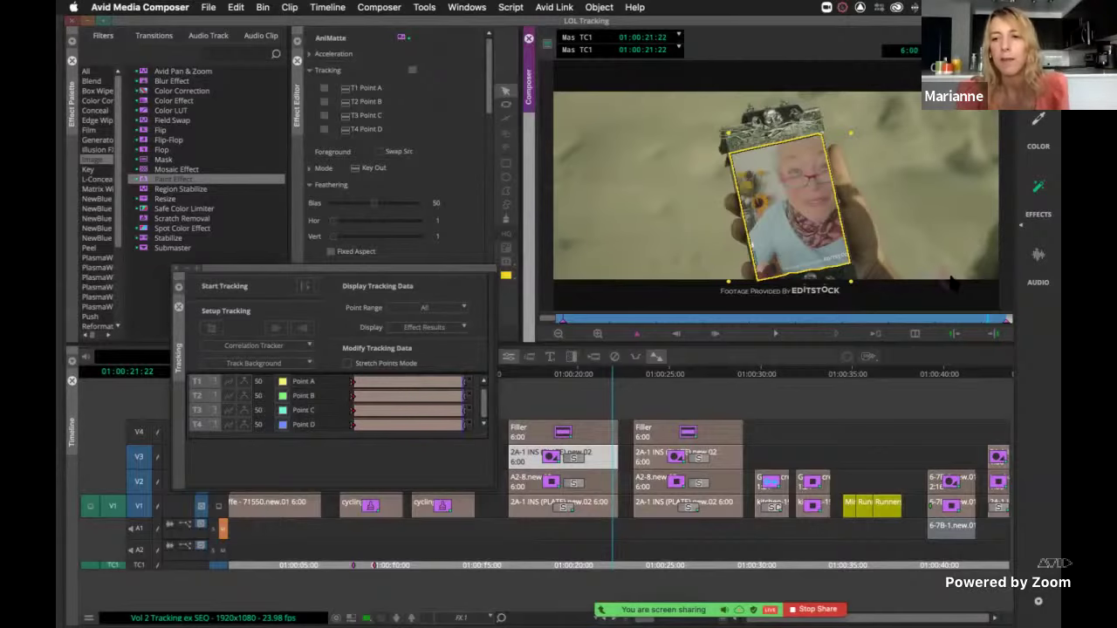
key(Left)
key(Left)
key(Left)
key(Right)
key(Right)
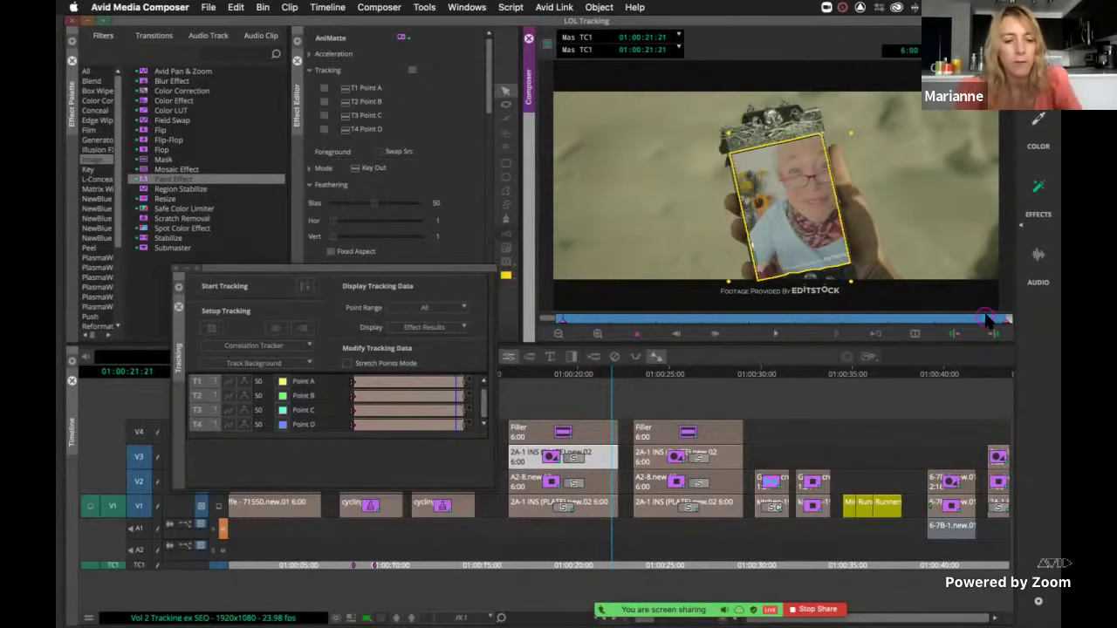
Step: Preview the composite full screen, then enter Effect Mode at 01:00:20:00
key(ctrl+super+f)
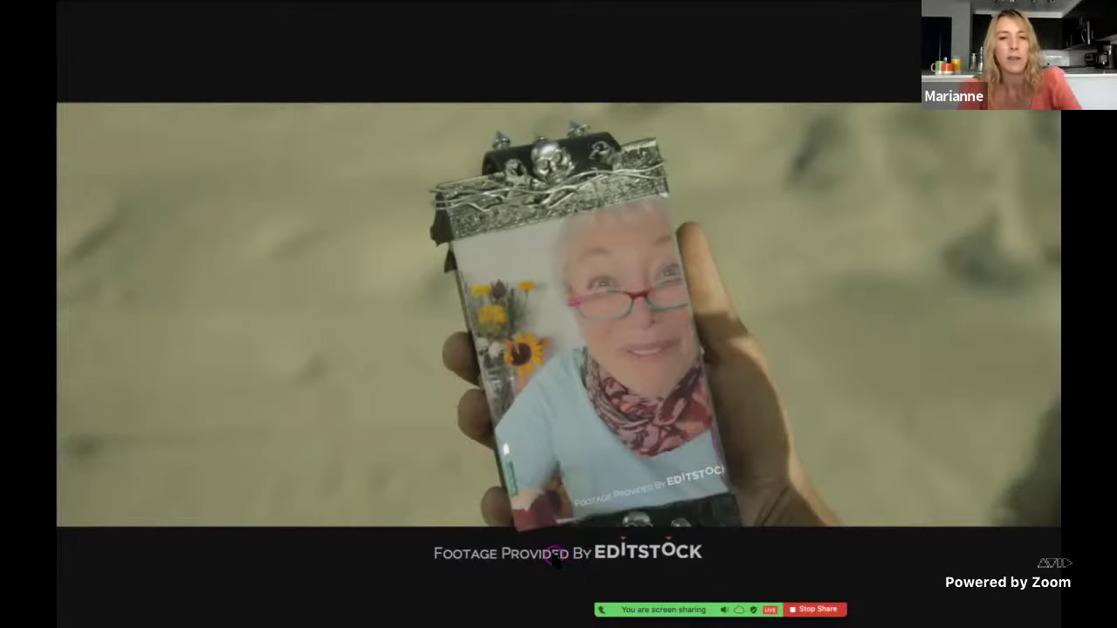
key(super+shift+f)
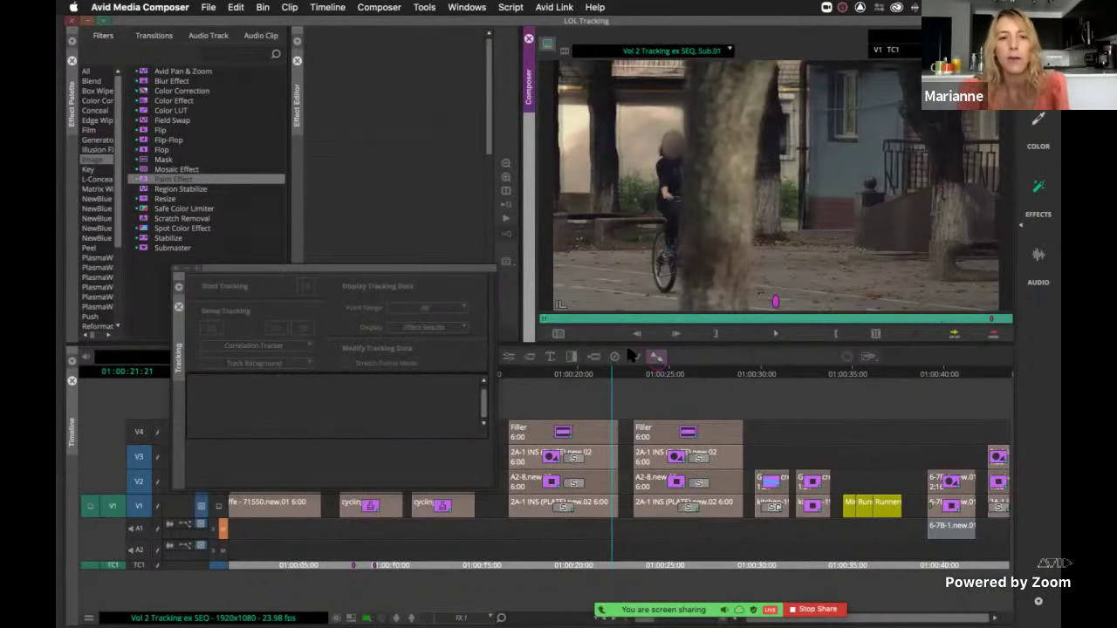
click(575, 455)
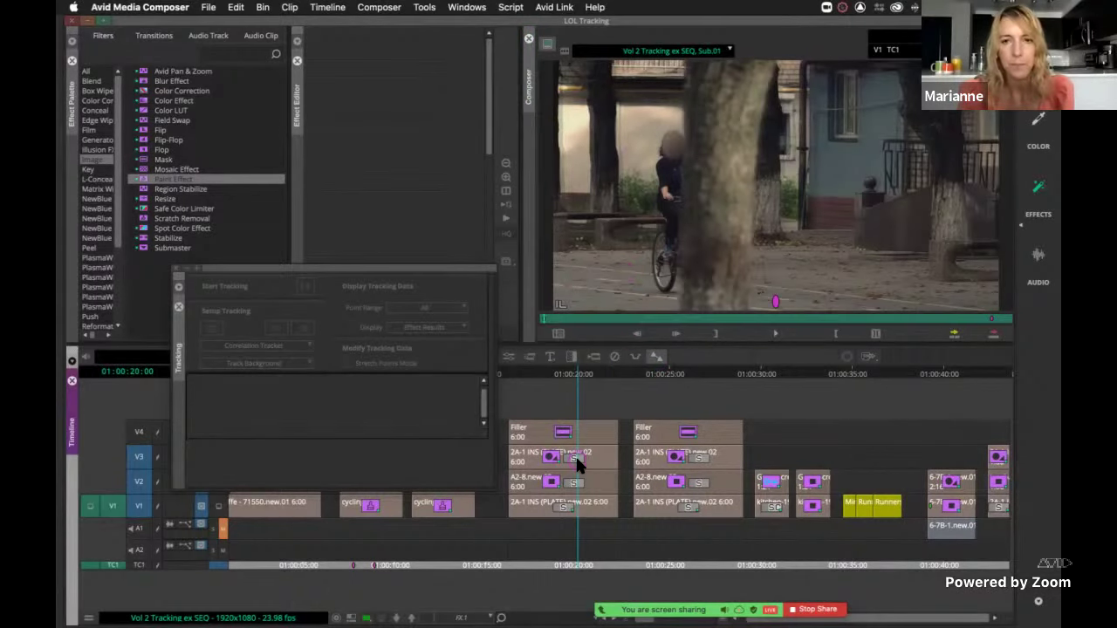
key(ctrl+8)
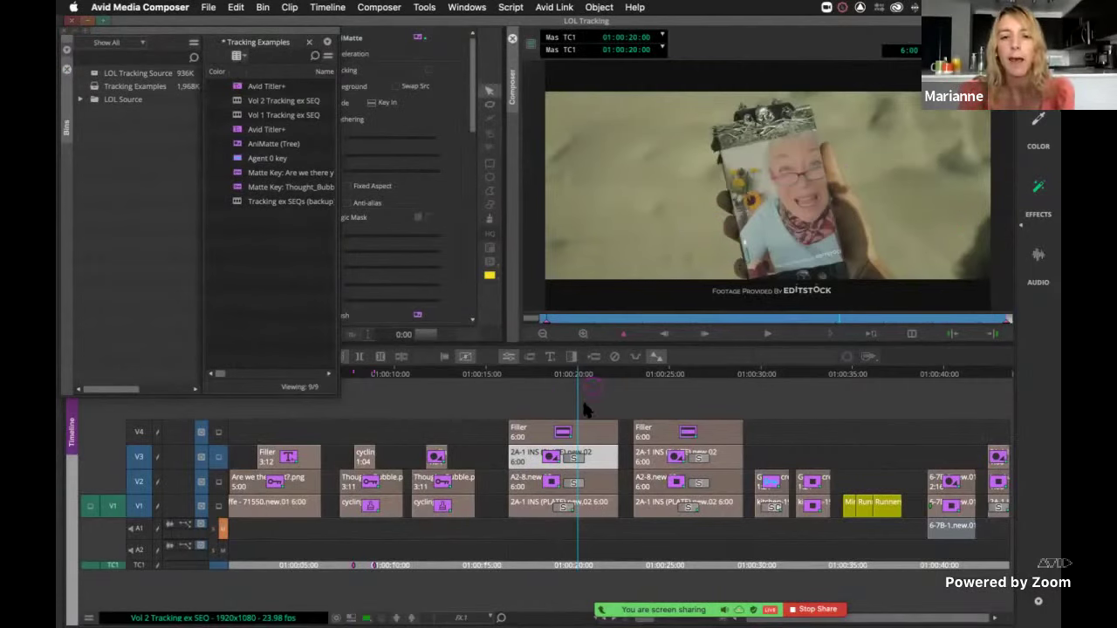
Step: Select the V4 Mask effect, monitor track V4, and play the masked composite full screen
right_click(923, 238)
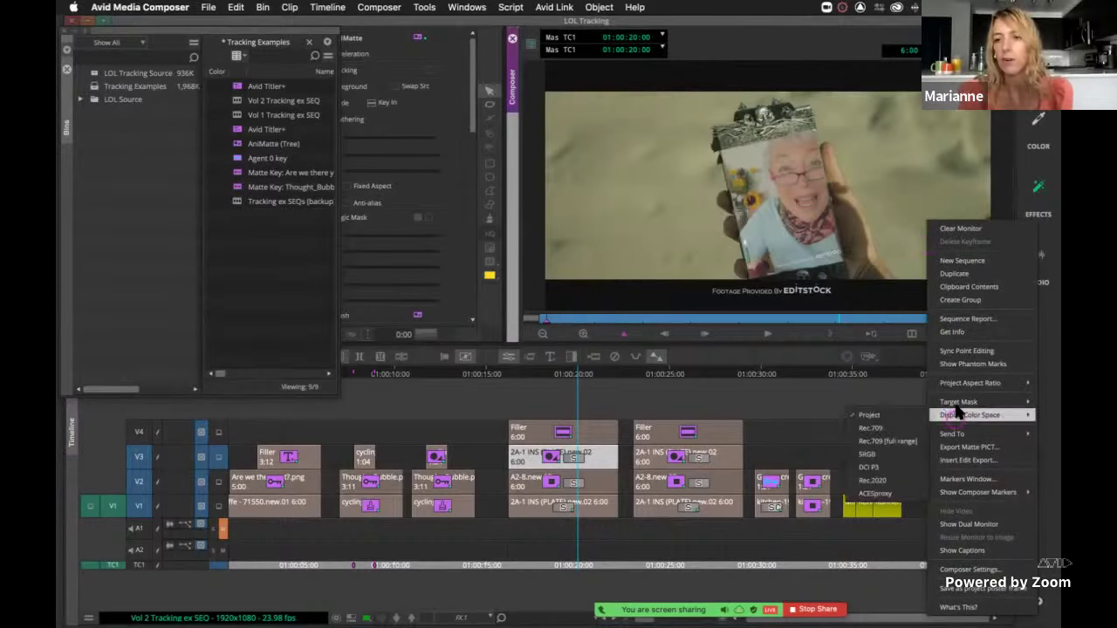
mouse_move(958, 409)
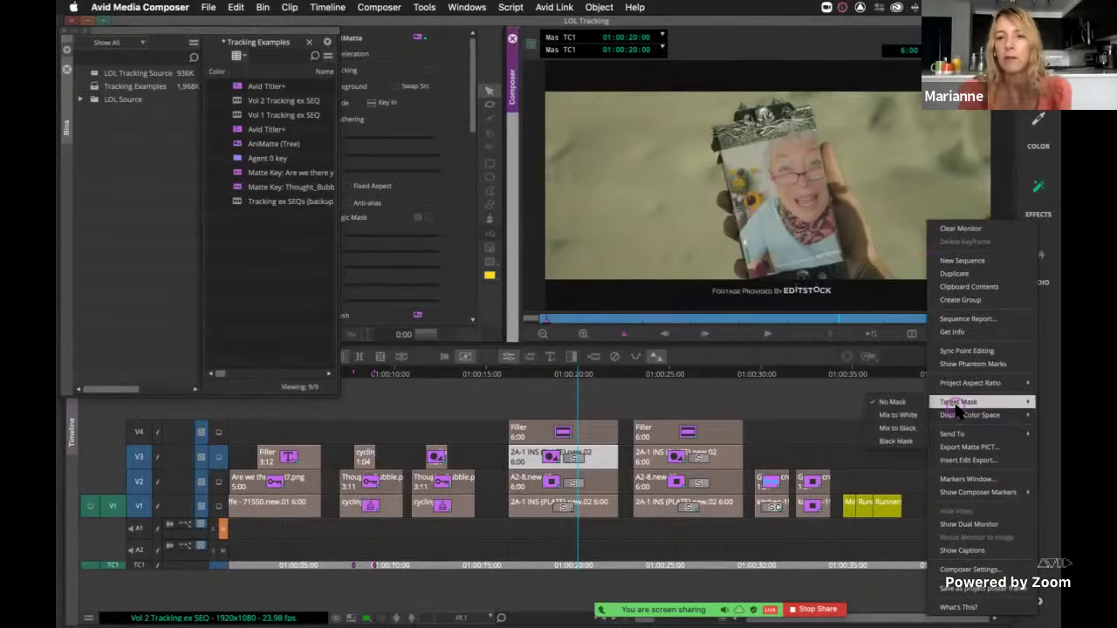
click(655, 224)
click(563, 431)
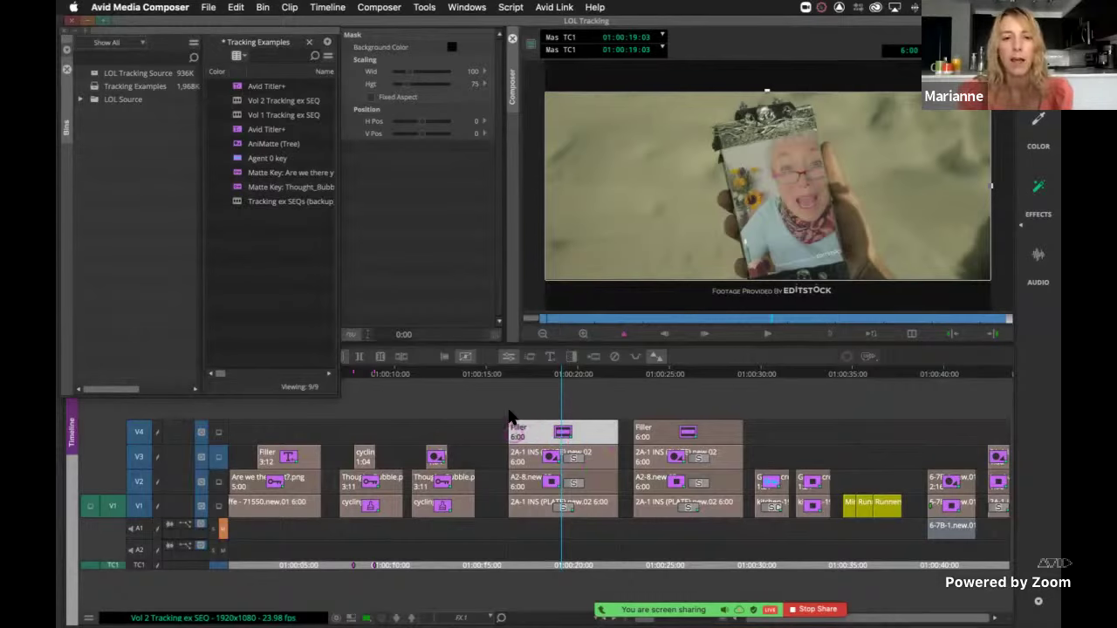
click(218, 432)
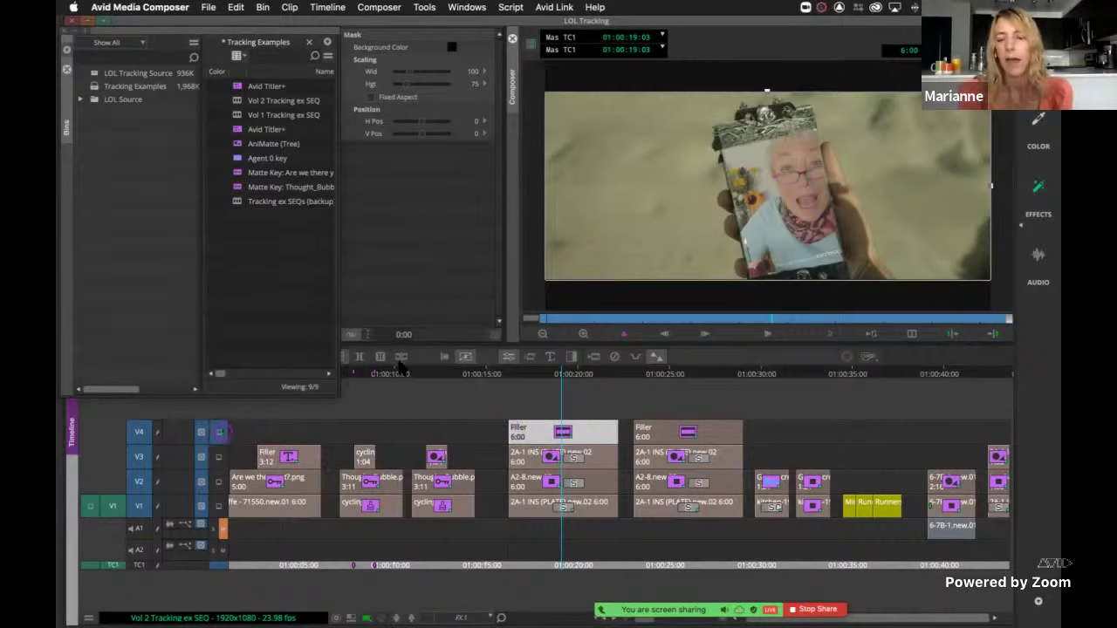
drag(808, 323, 827, 321)
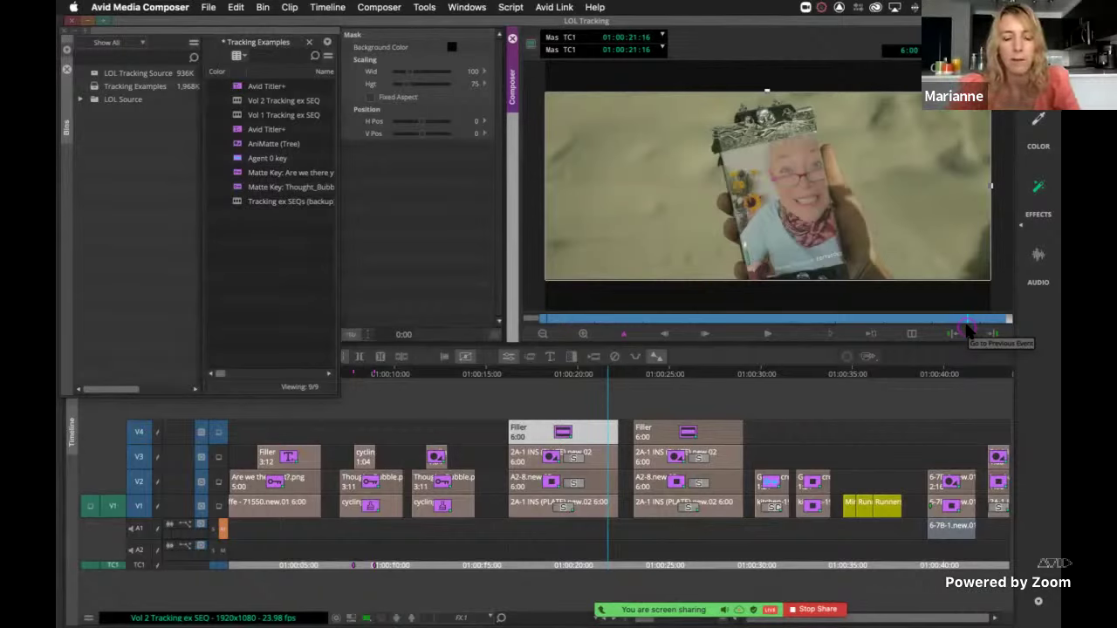
key(super+shift+f)
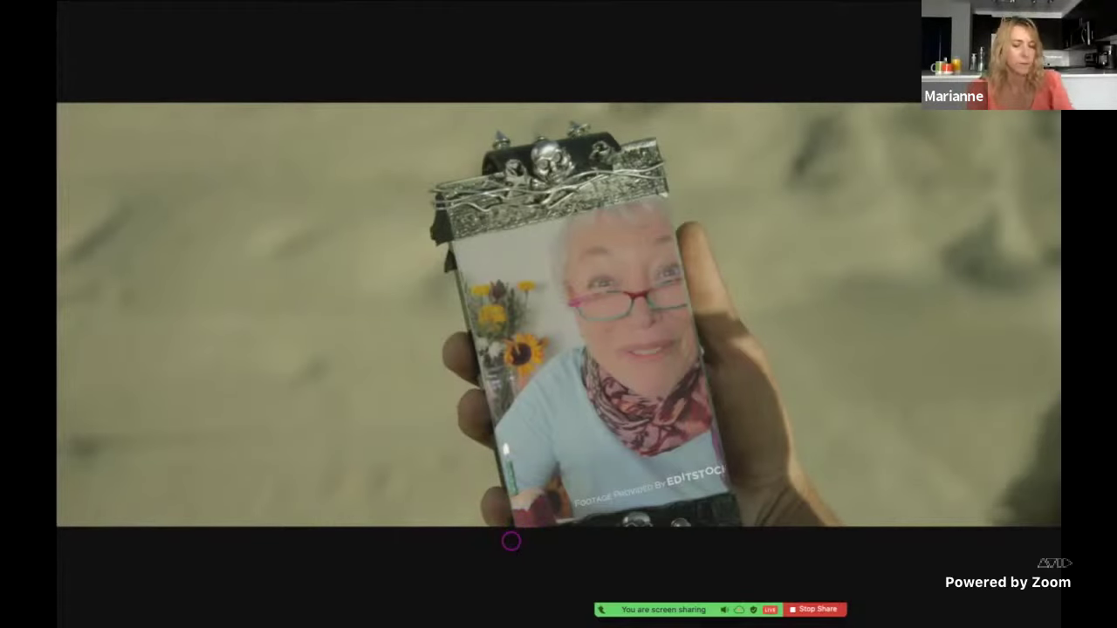
Step: Exit full screen and scrub the sequence to the kitchen gunman shot near 01:00:29:21
click(674, 514)
click(720, 510)
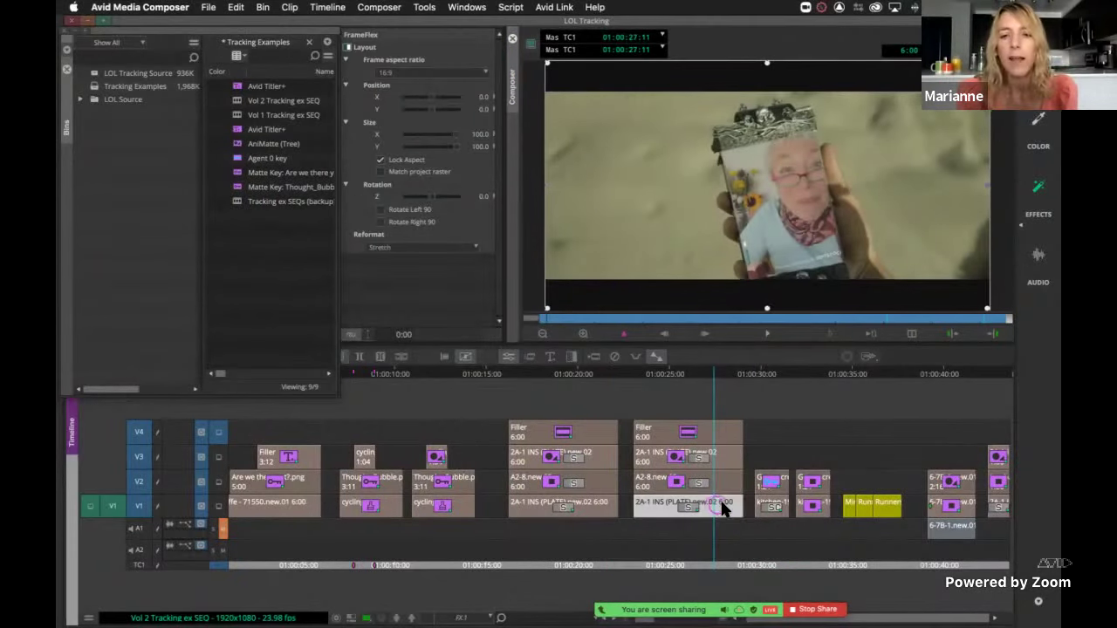
click(728, 575)
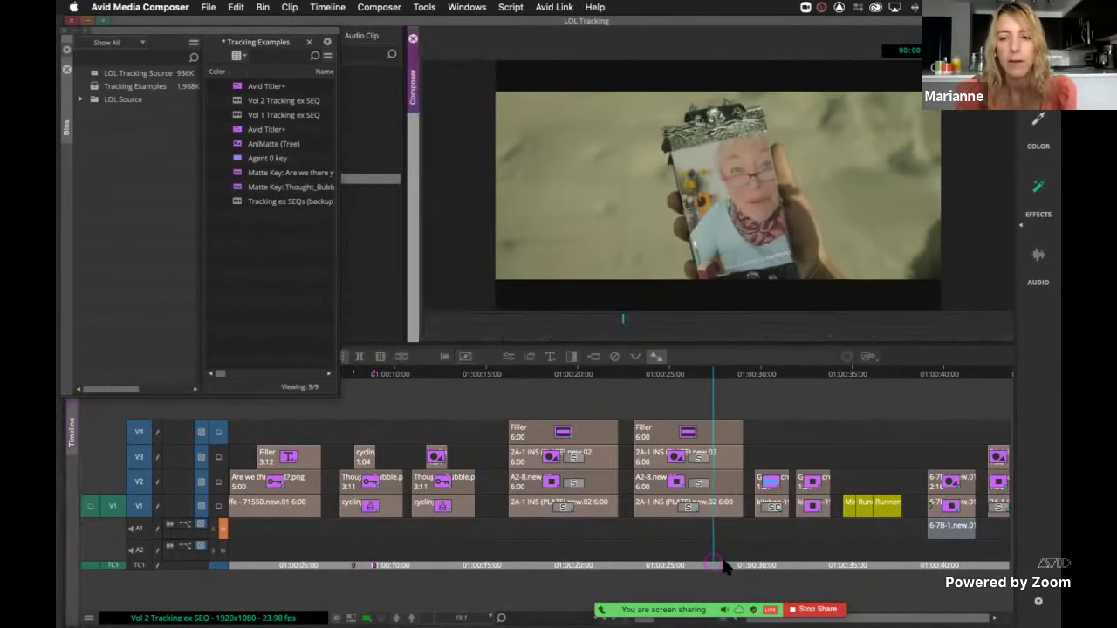
click(758, 566)
mouse_move(767, 566)
mouse_down()
mouse_move(783, 559)
mouse_move(748, 559)
mouse_move(775, 554)
mouse_up()
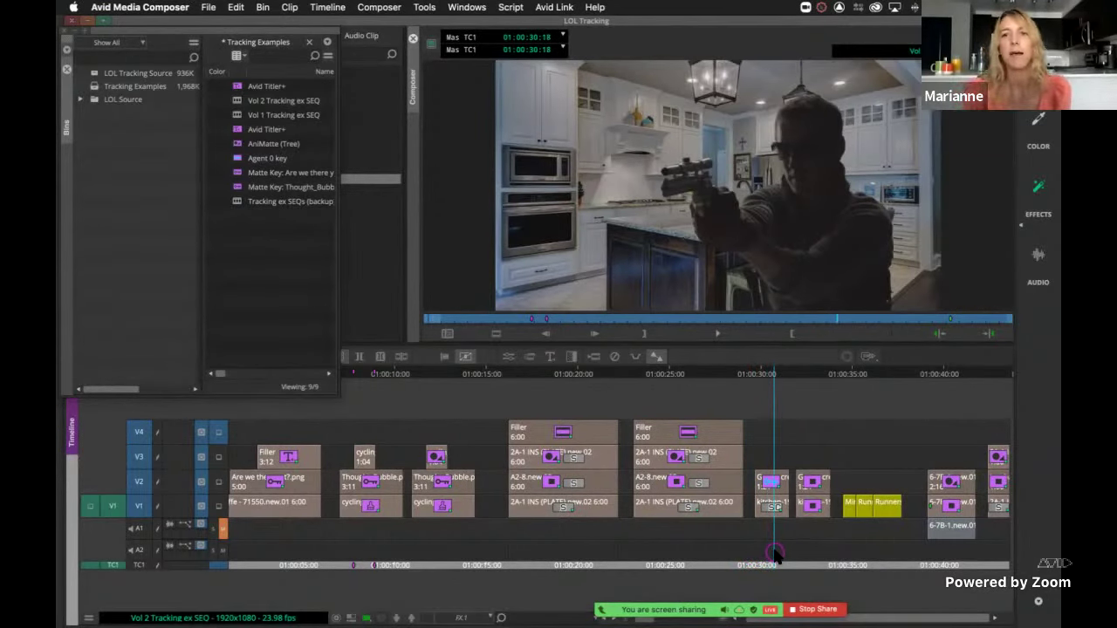
click(767, 420)
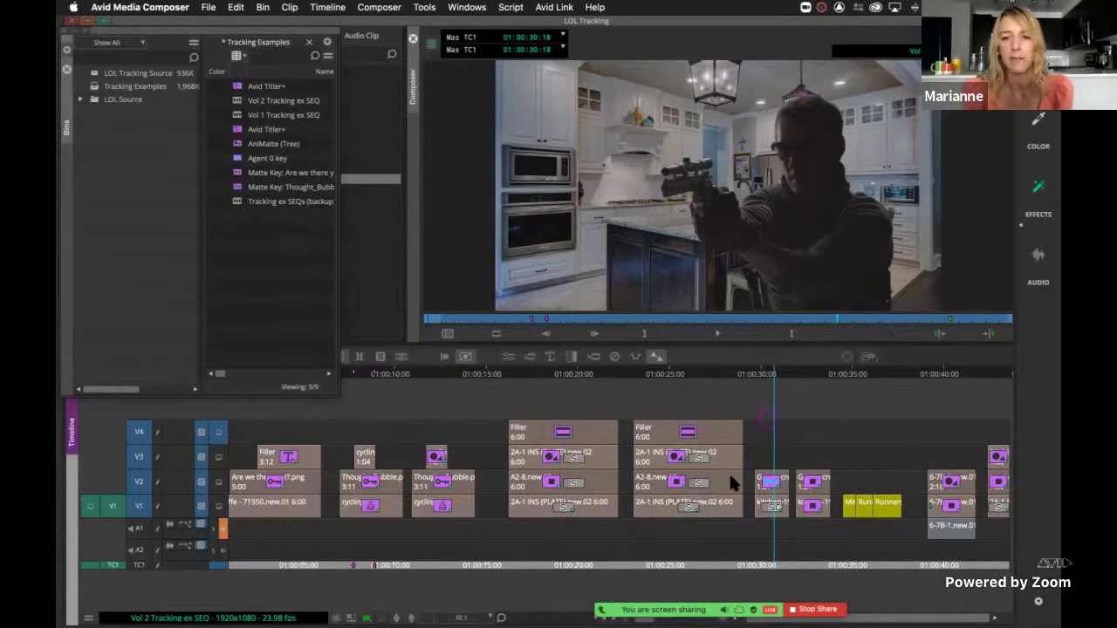
click(735, 578)
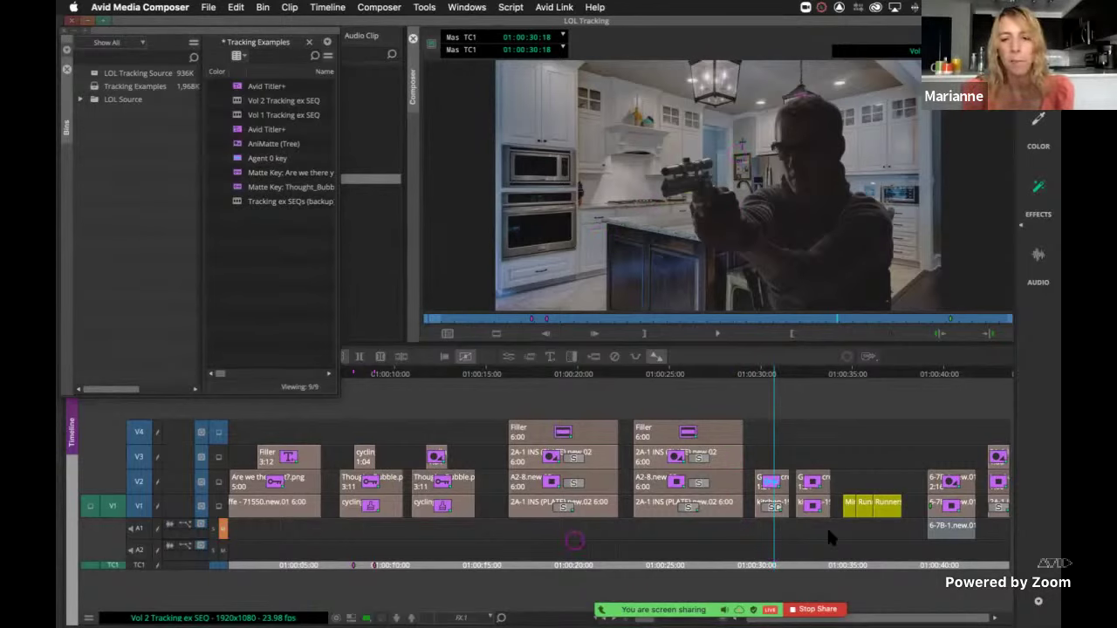
Step: Play the gunman shot from its start, then minimize the Tracking Examples bin
drag(767, 491, 756, 485)
key(space)
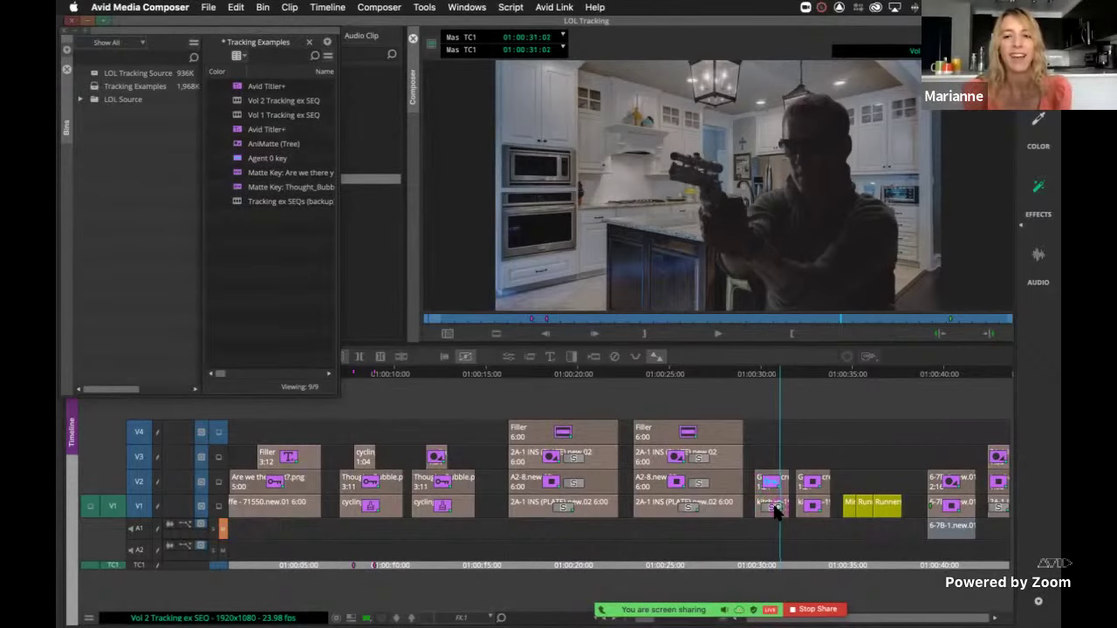
click(754, 510)
drag(754, 510, 779, 514)
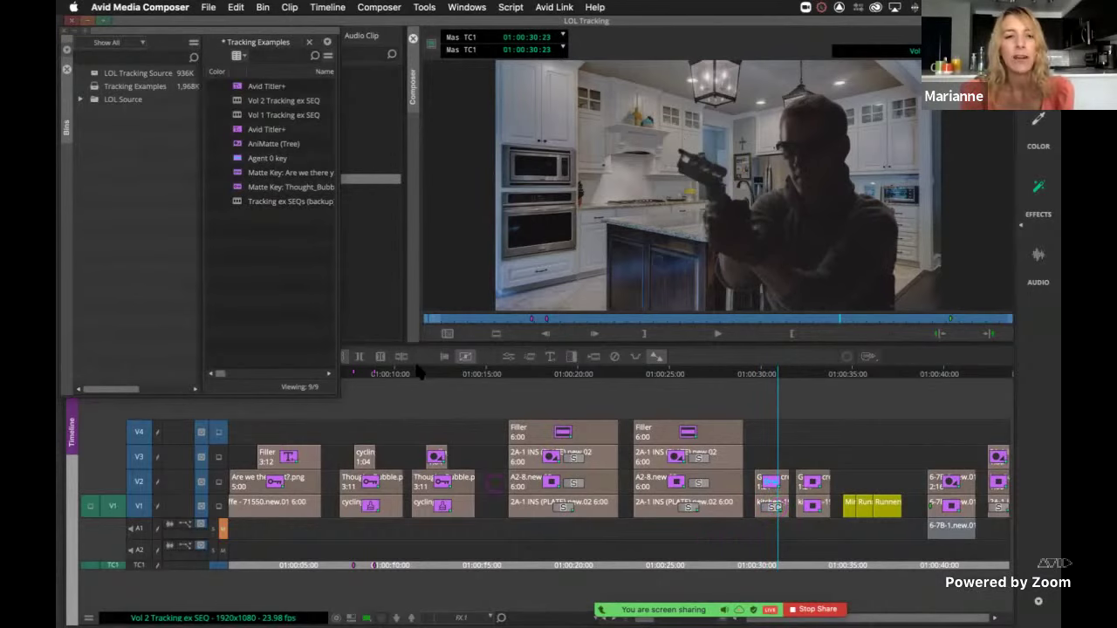
click(75, 33)
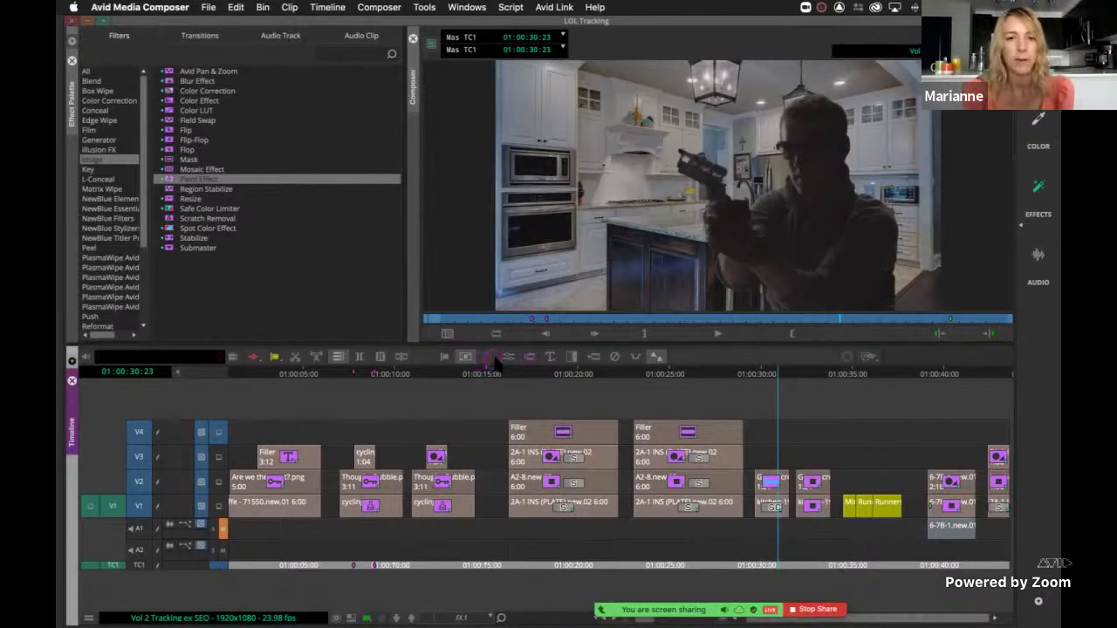
Step: Load the V2 gunman clip's SpectraMatte in the Effect Editor at 01:00:30:09 and hide the bin
click(508, 356)
click(781, 512)
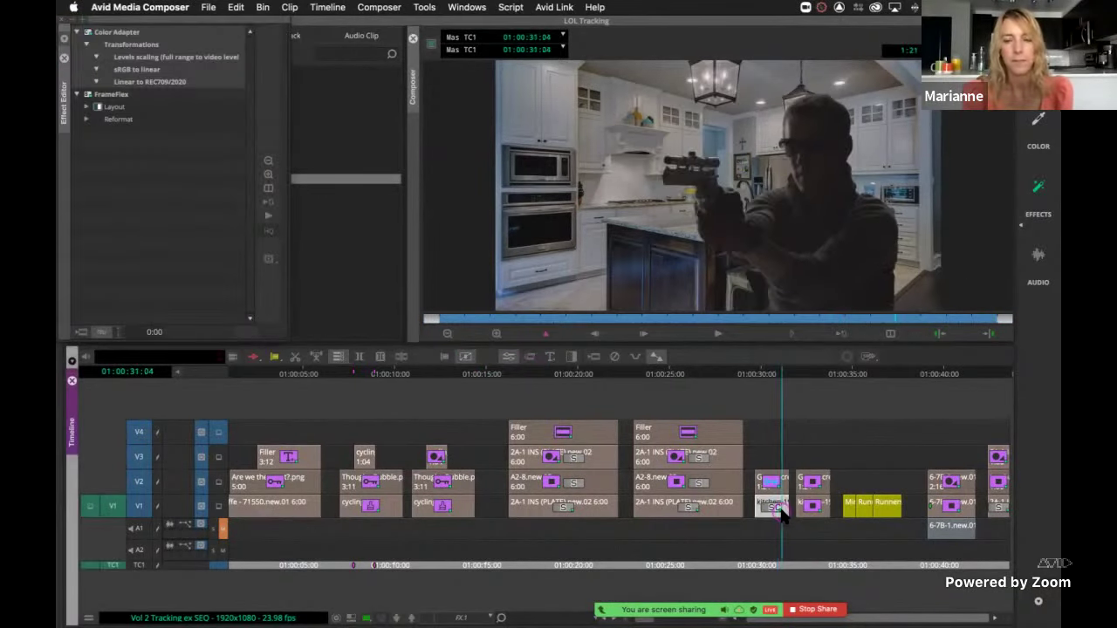
click(768, 481)
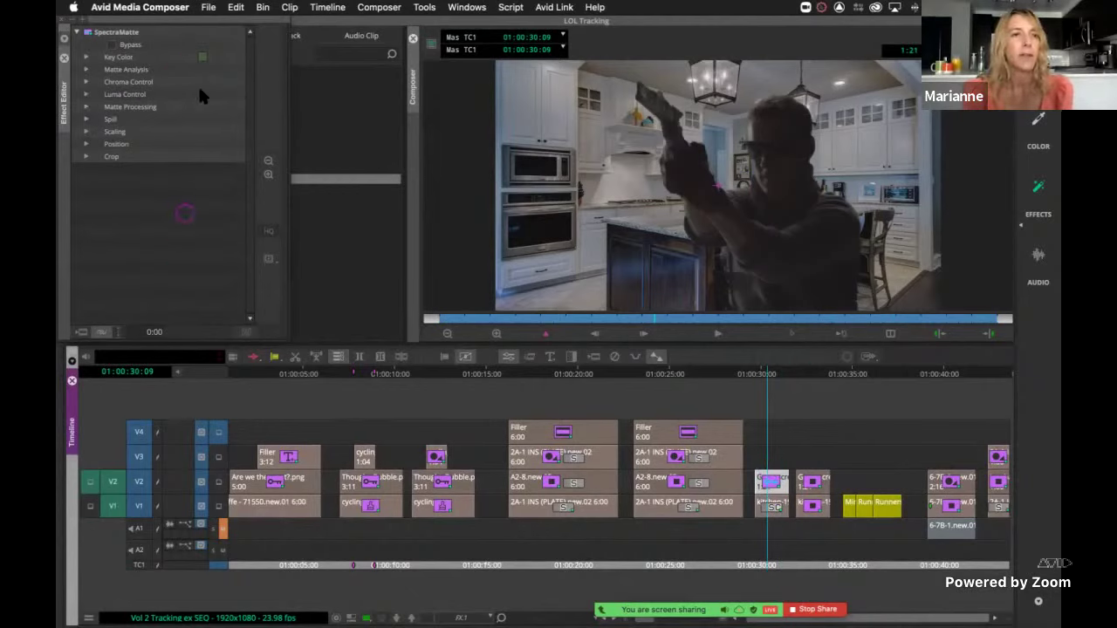
click(1038, 188)
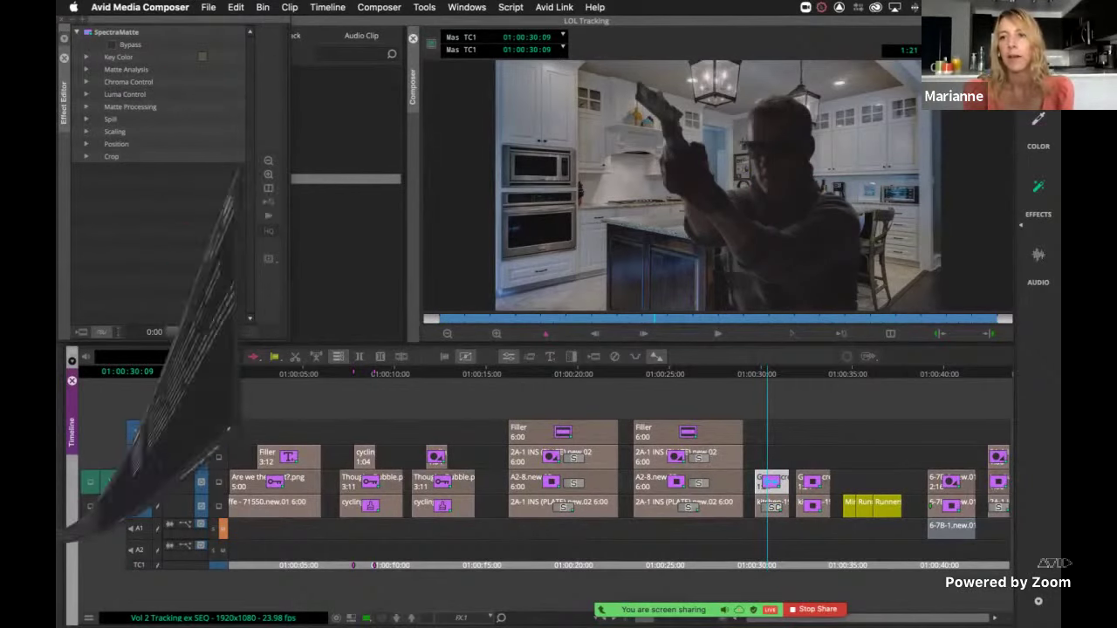
click(1039, 188)
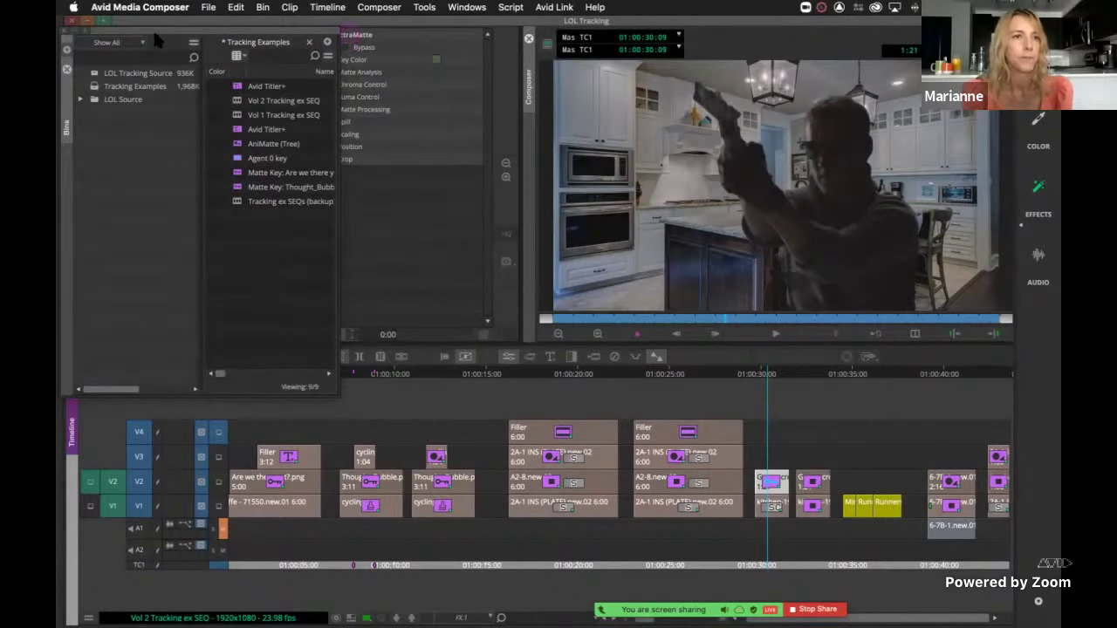
click(73, 31)
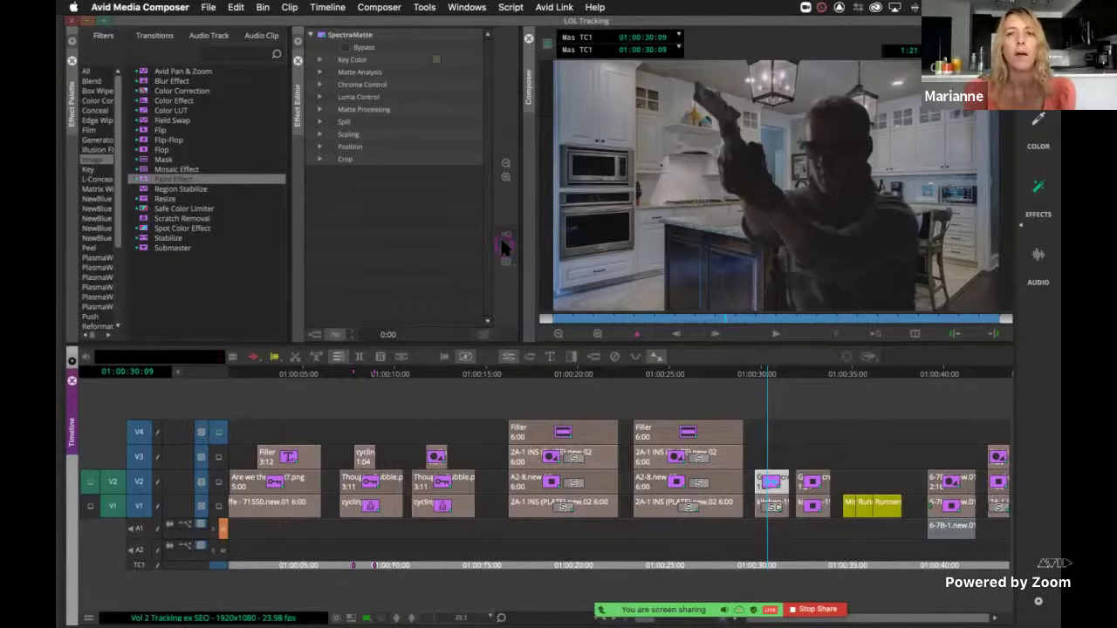
Step: Promote the gunman's SpectraMatte to 3D Warp and inspect its nested Foreground key
click(487, 344)
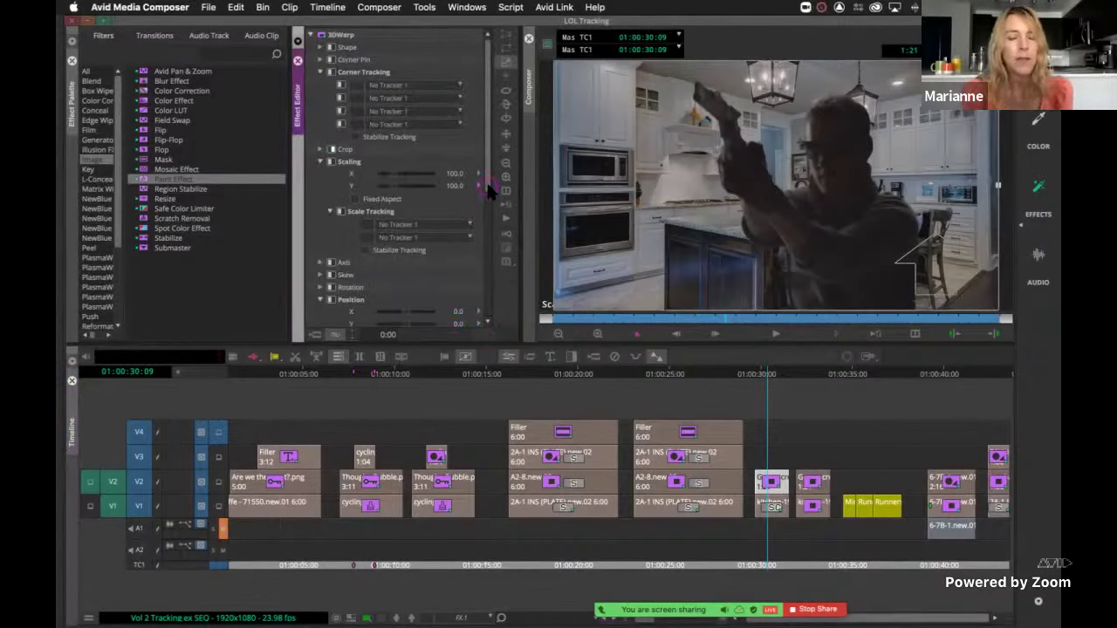
drag(489, 190, 487, 299)
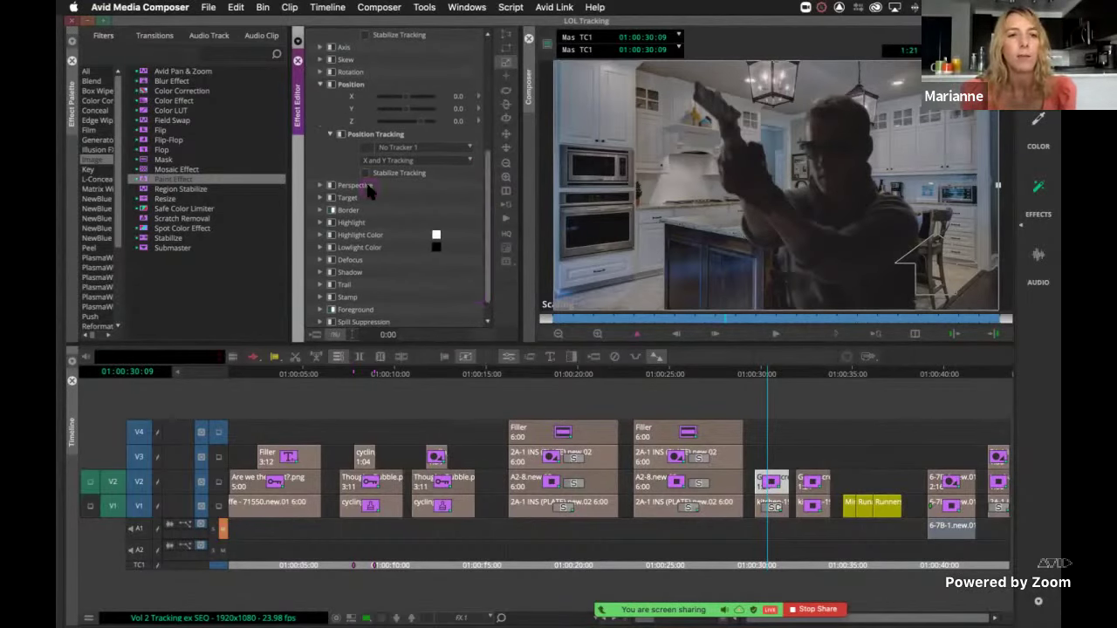
click(321, 312)
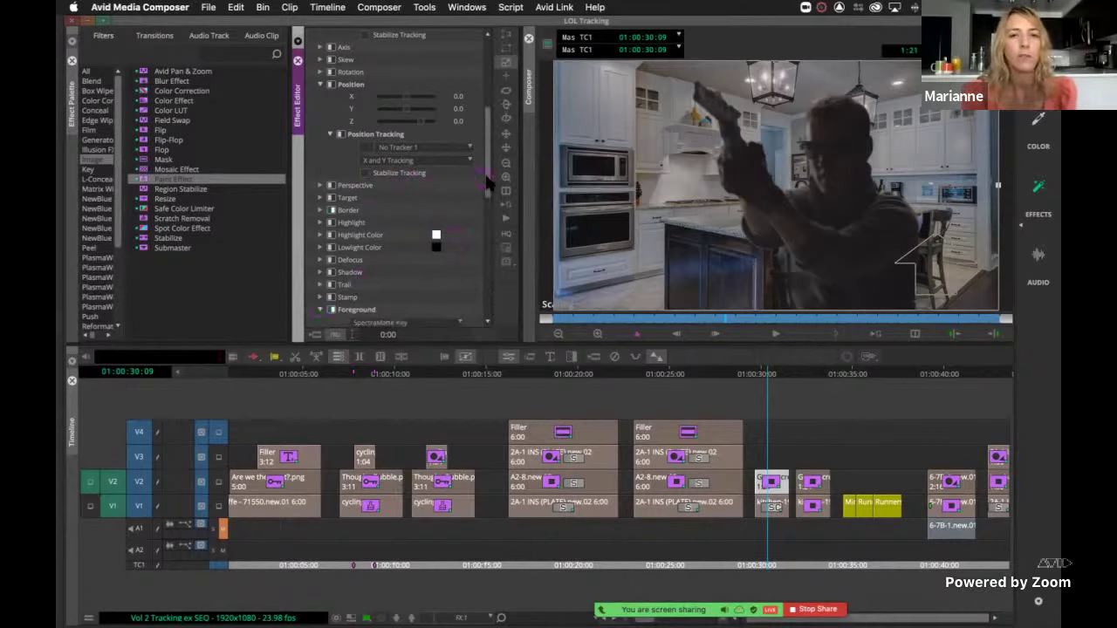
drag(486, 184, 486, 247)
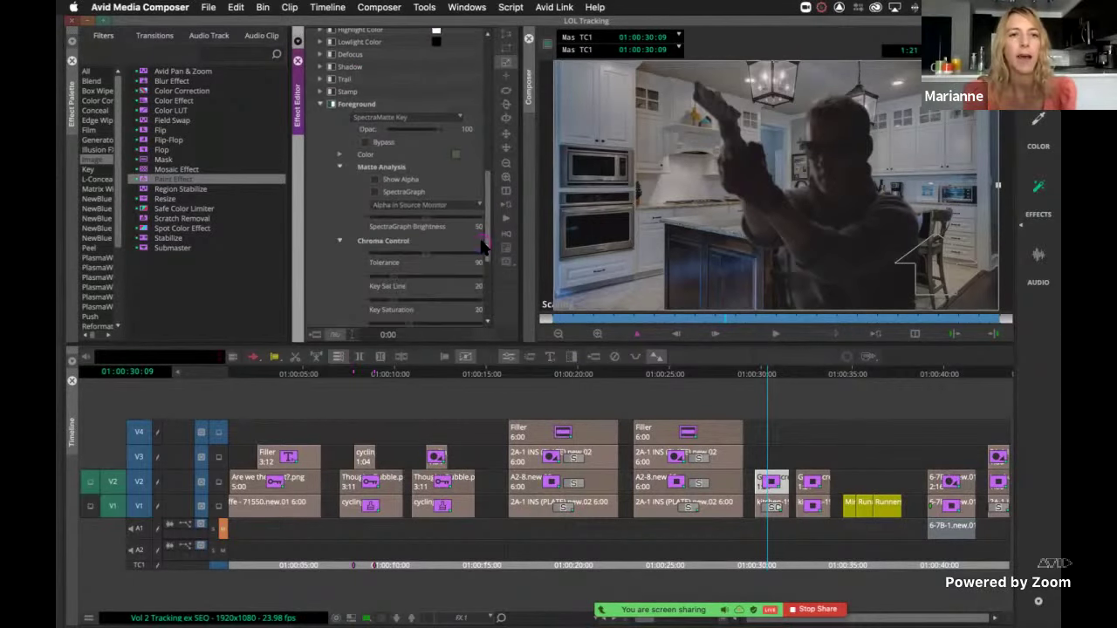
click(321, 105)
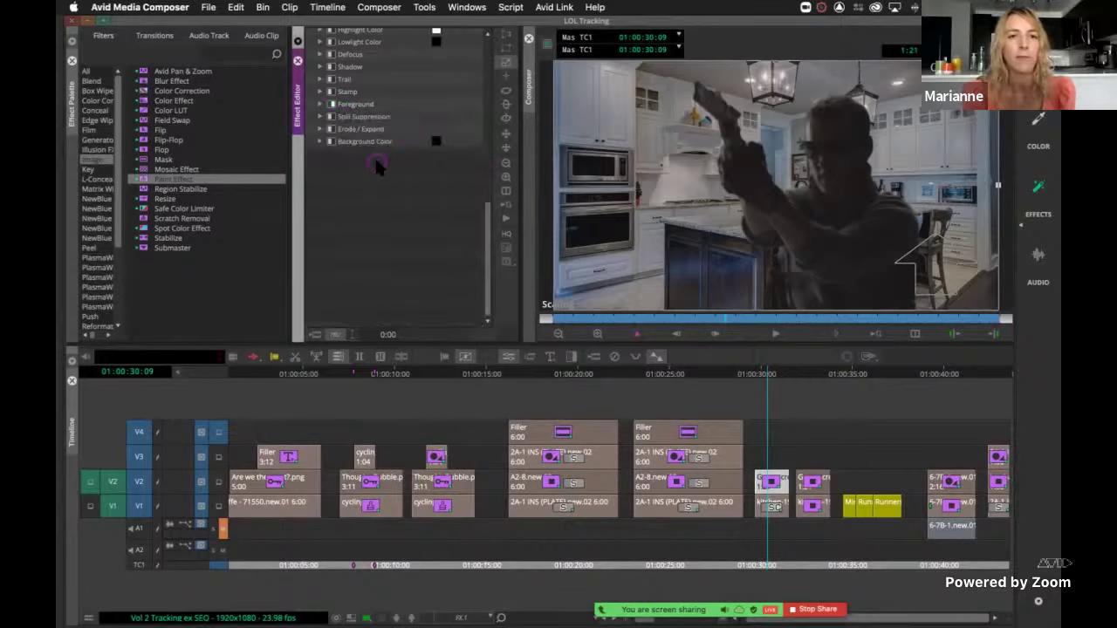
drag(485, 244, 482, 61)
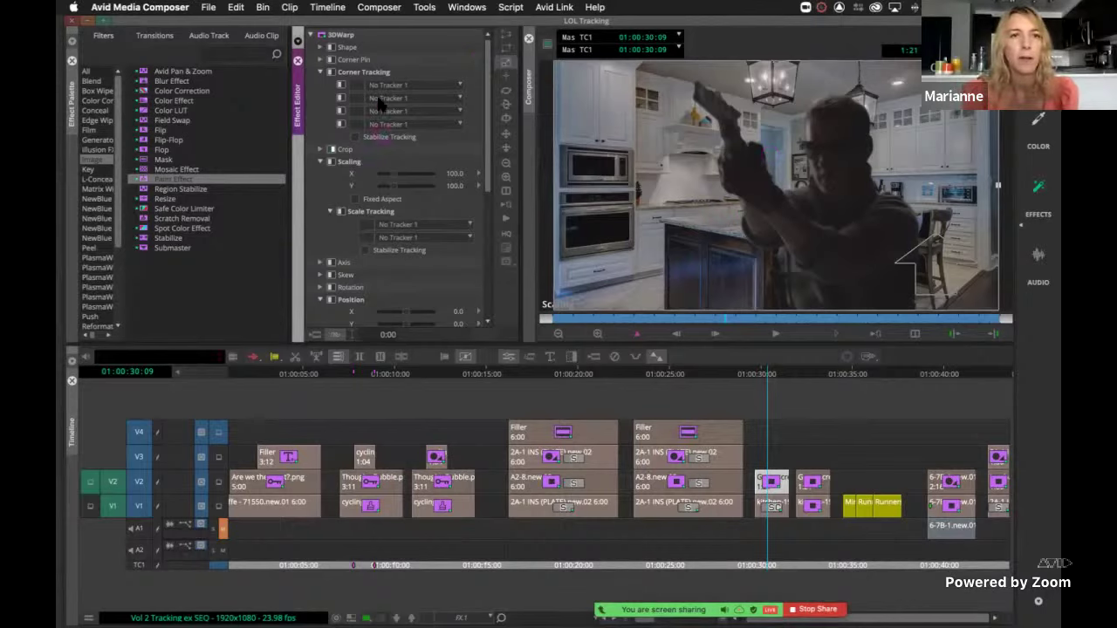
Step: Set the Tracking Tool to Track Foreground and place Point A at the clip start
click(507, 251)
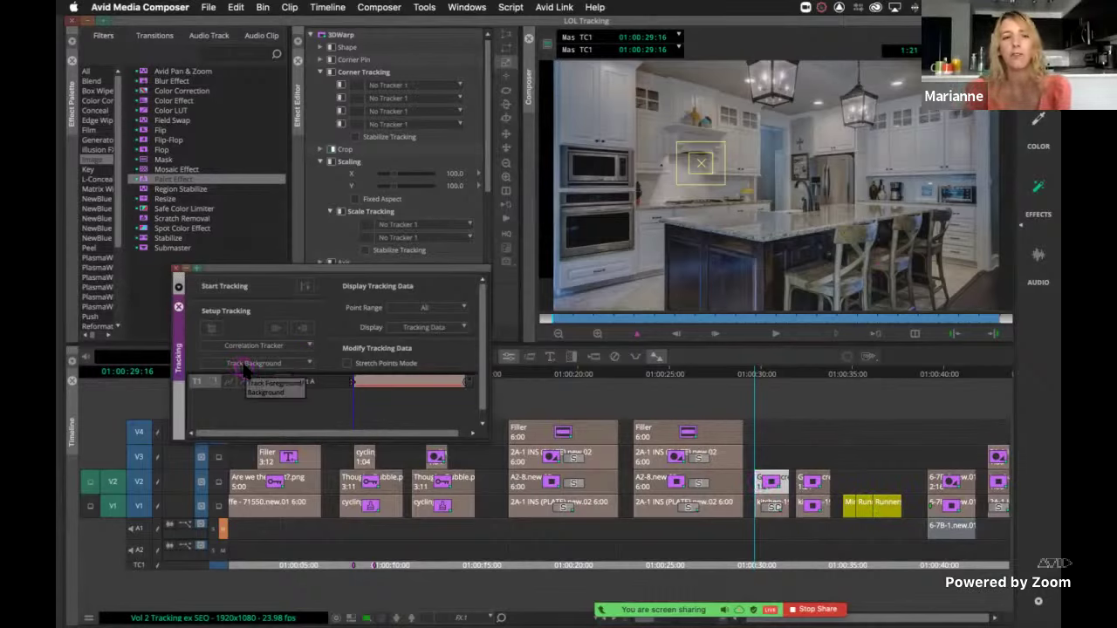
click(306, 363)
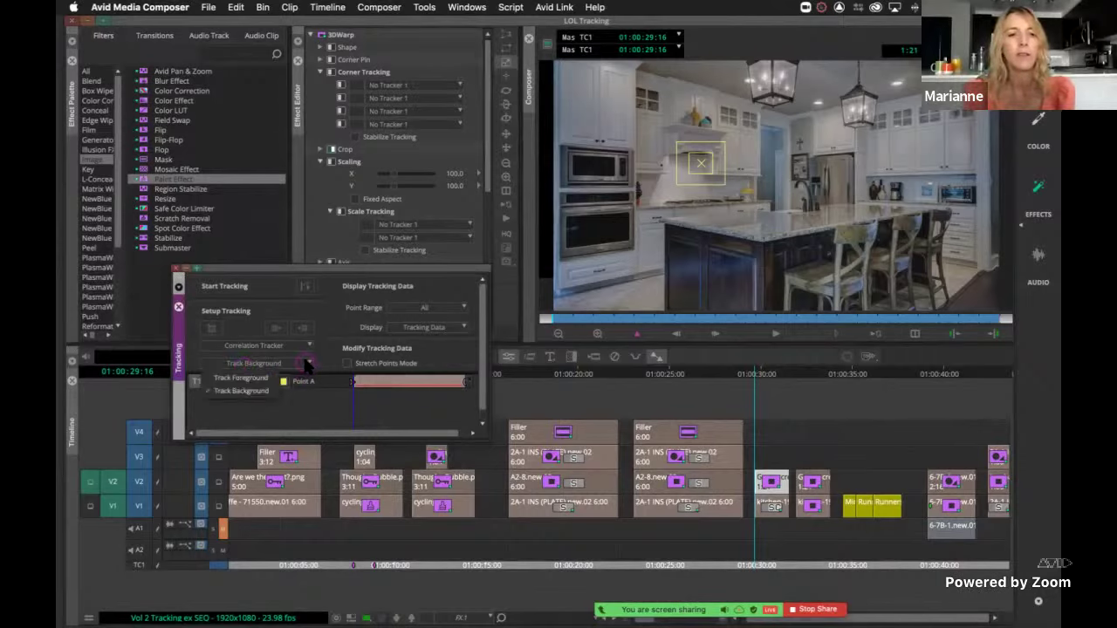
click(253, 381)
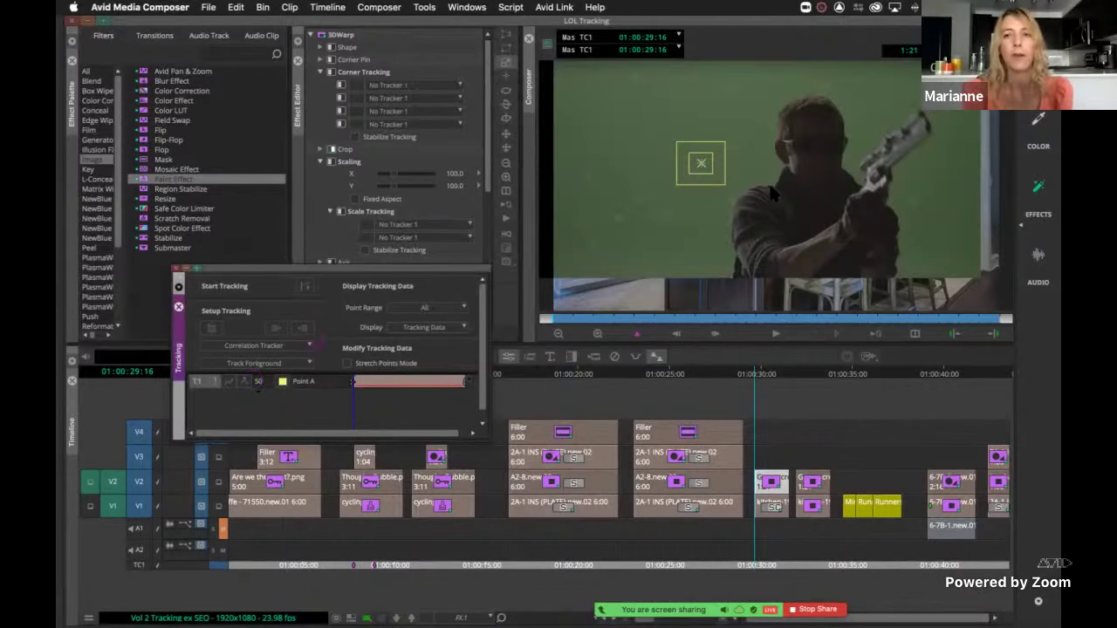
drag(661, 320, 554, 319)
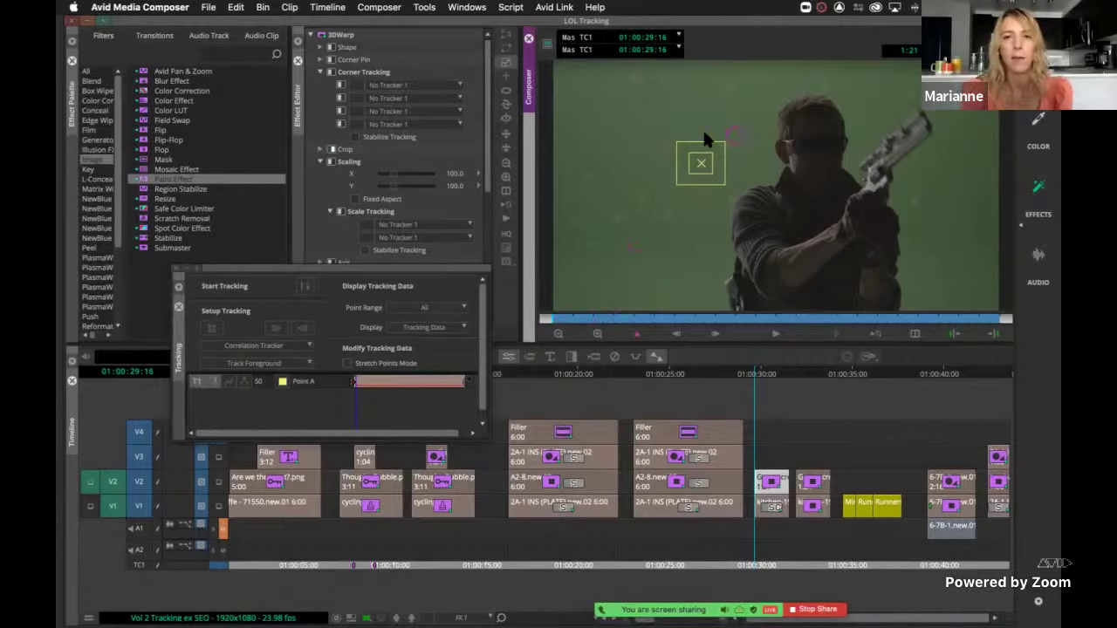
drag(699, 155, 585, 179)
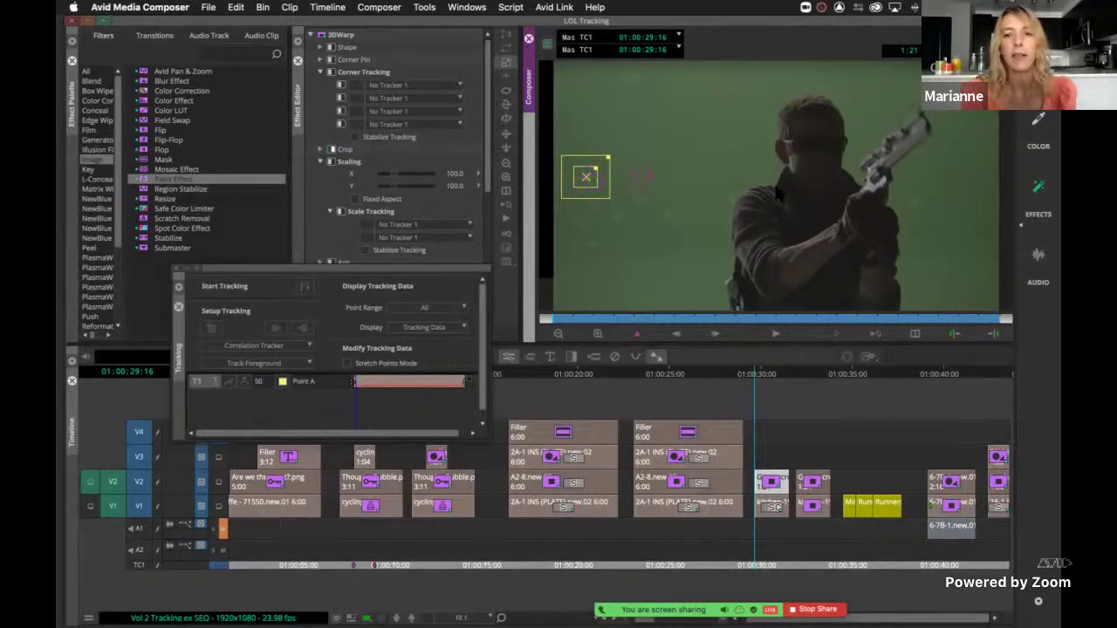
Step: Add a magenta Point B on the gun, track both points, and close the tracking window
click(210, 327)
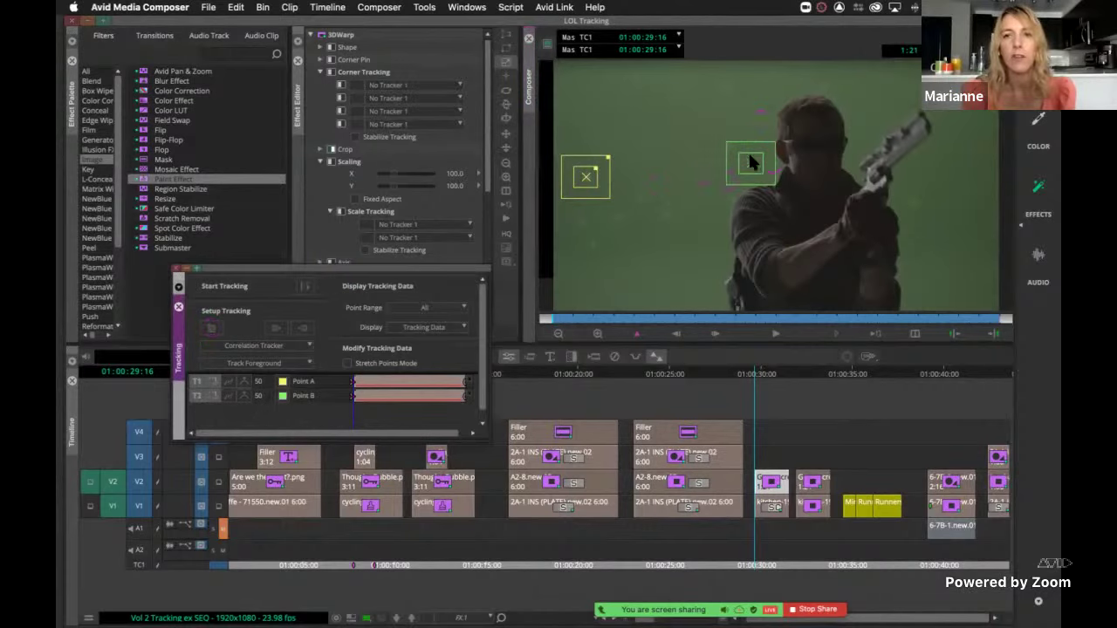
click(282, 396)
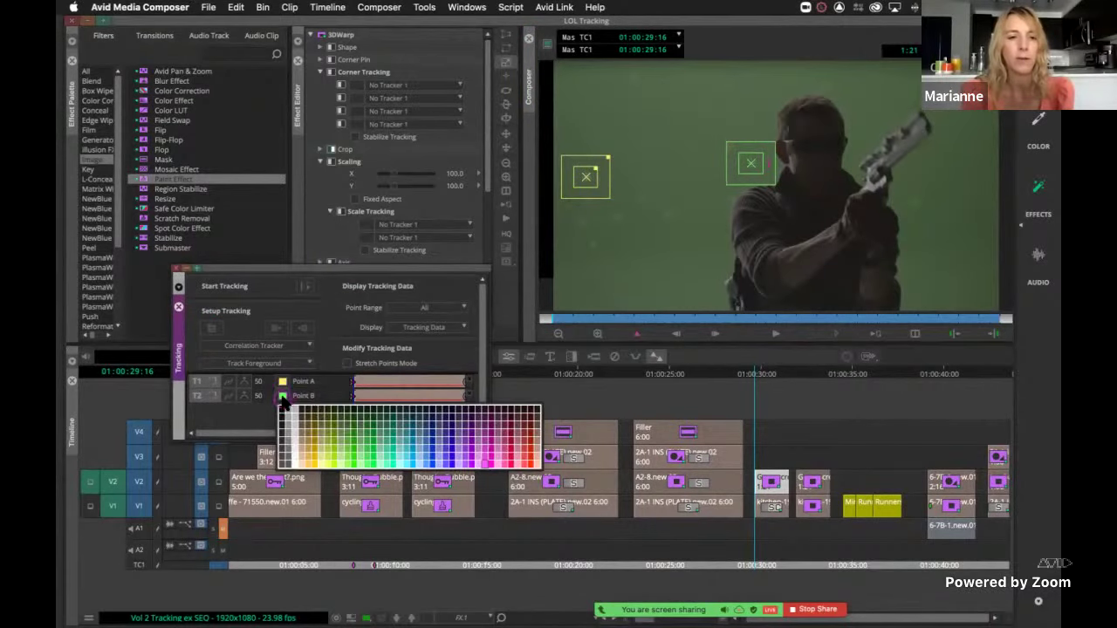
click(482, 461)
drag(753, 167, 912, 201)
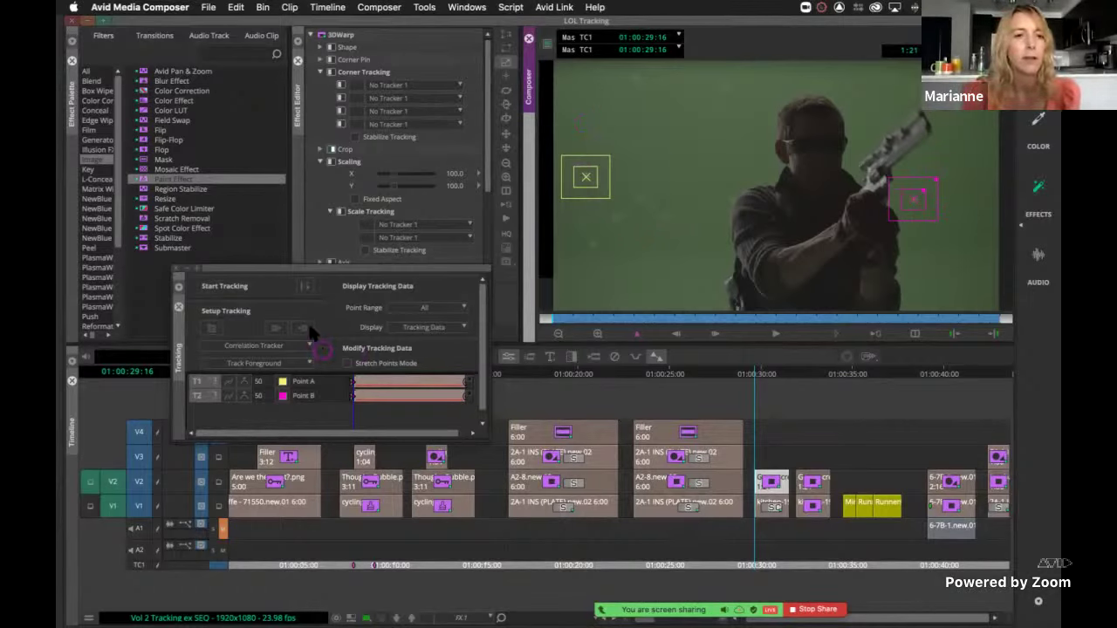
click(305, 288)
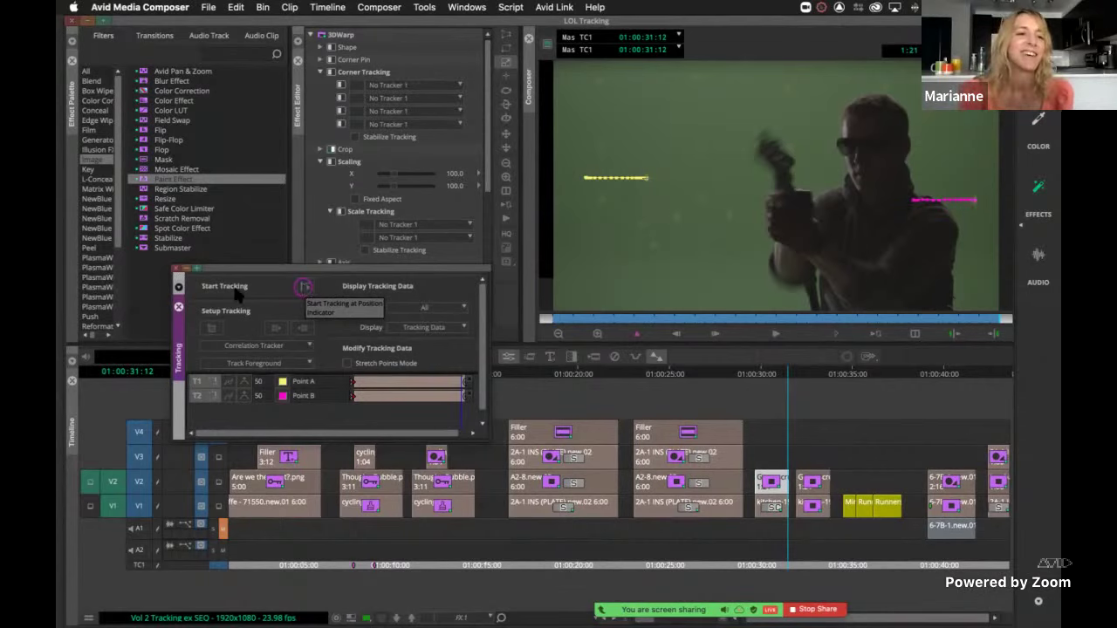
click(178, 271)
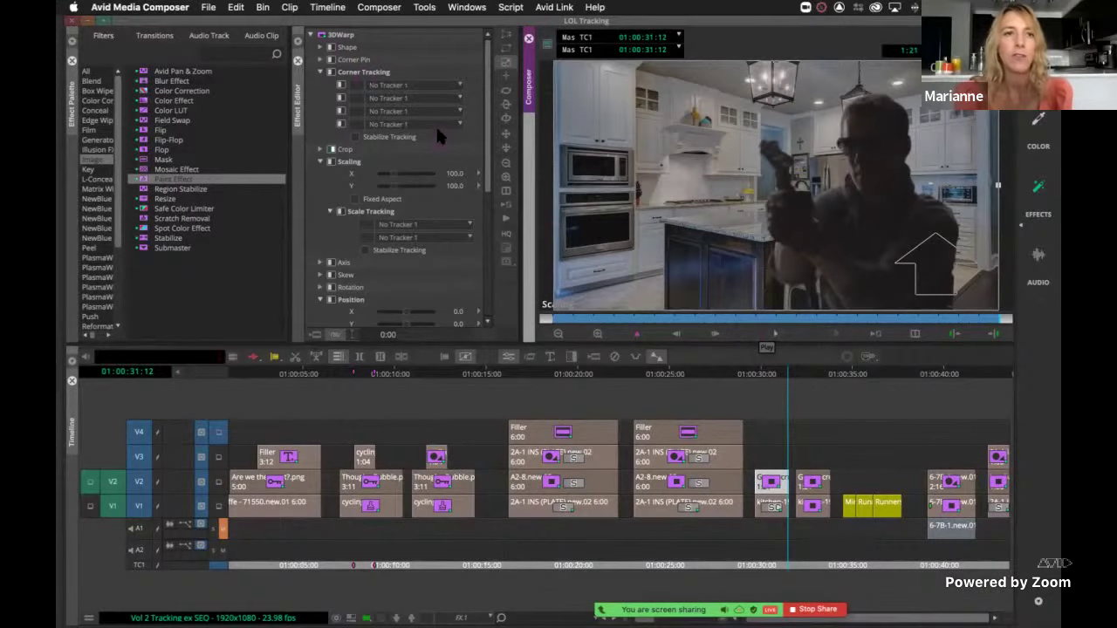
Step: Tie the gunman's 3D Warp scaling to tracker Points A and B and position to Point A
click(324, 42)
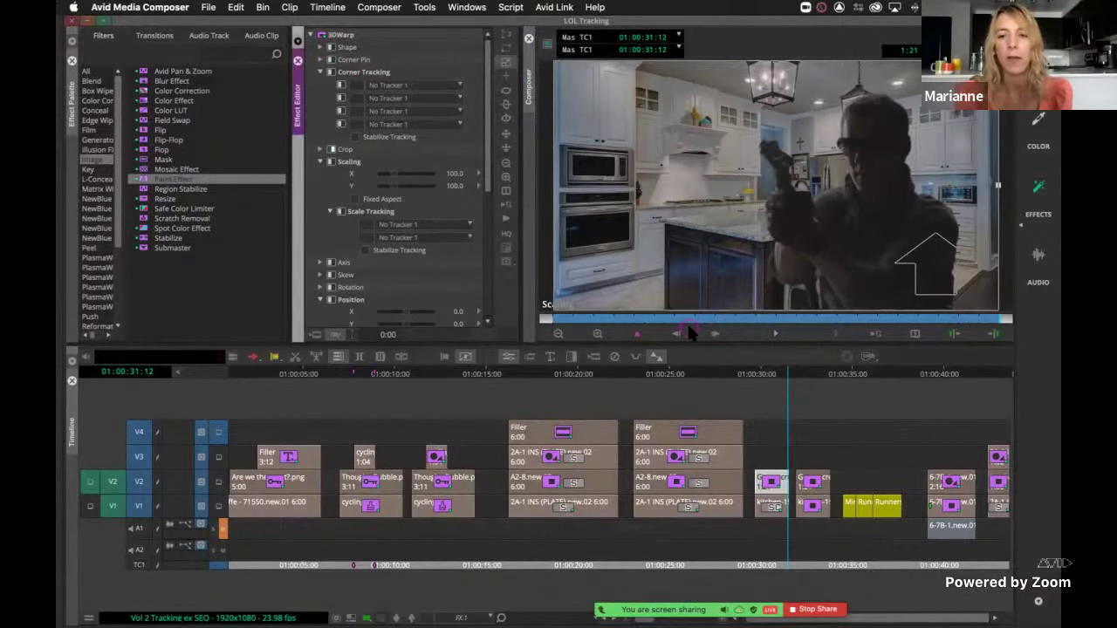
click(771, 510)
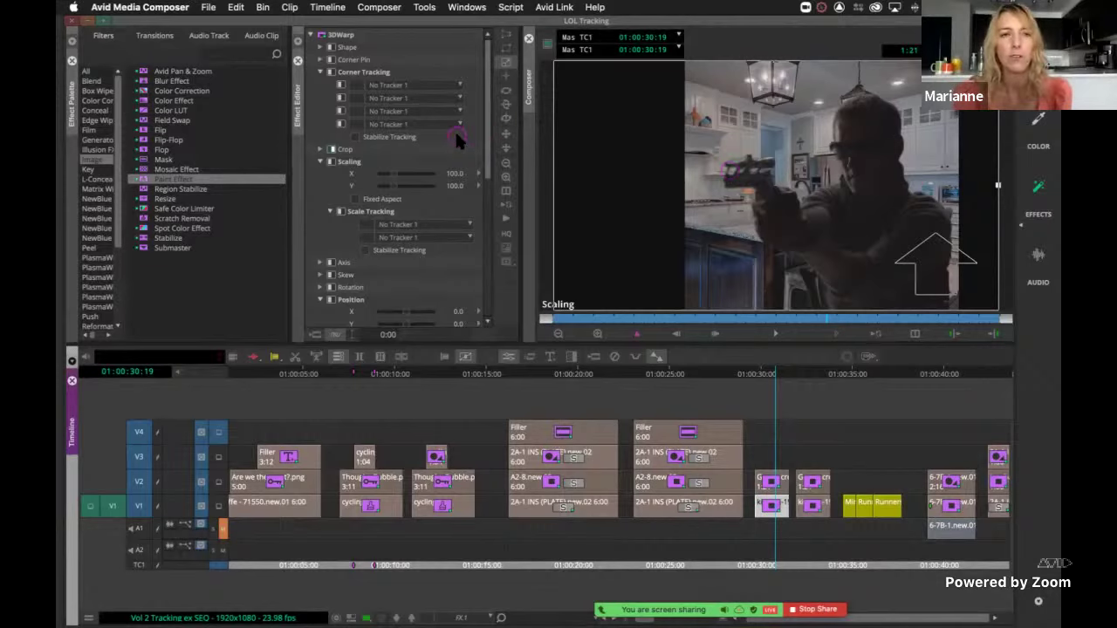
click(331, 150)
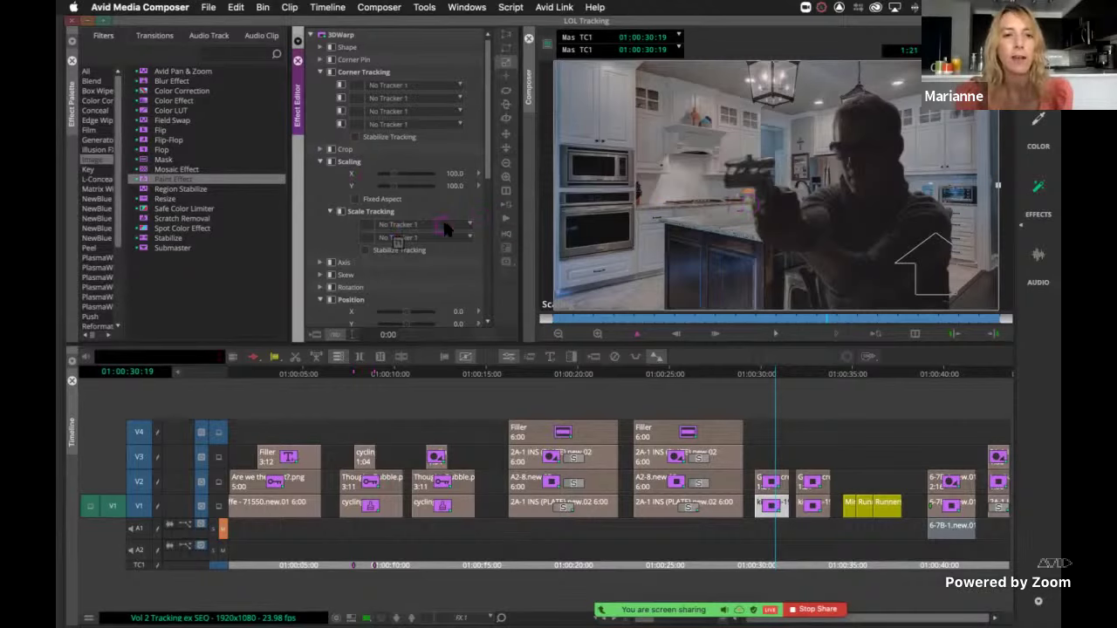
click(342, 213)
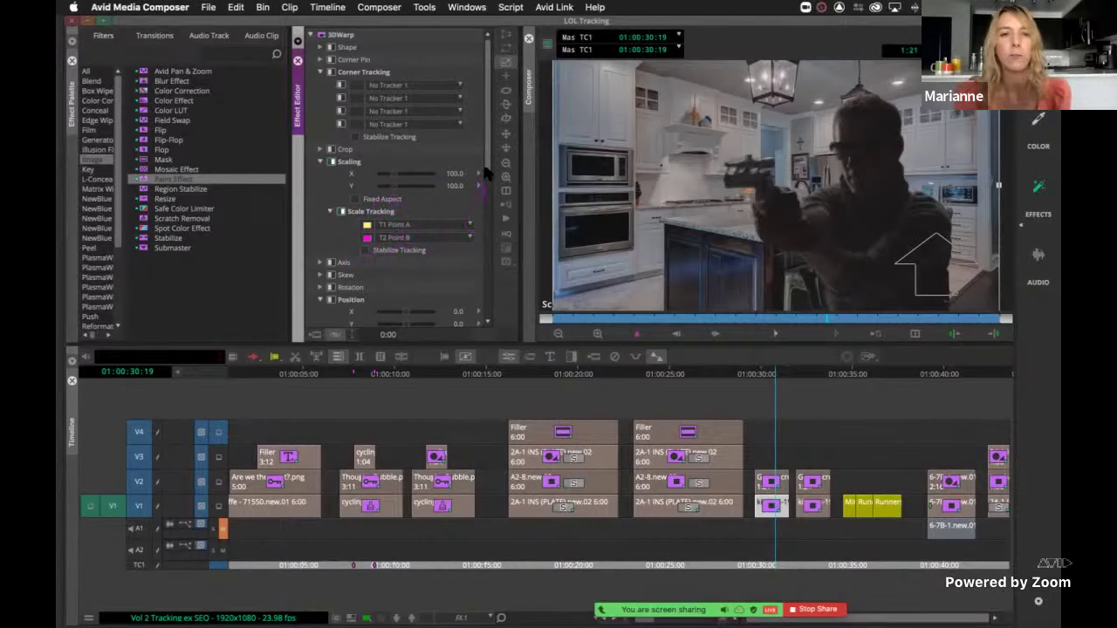
drag(486, 156, 490, 224)
click(340, 213)
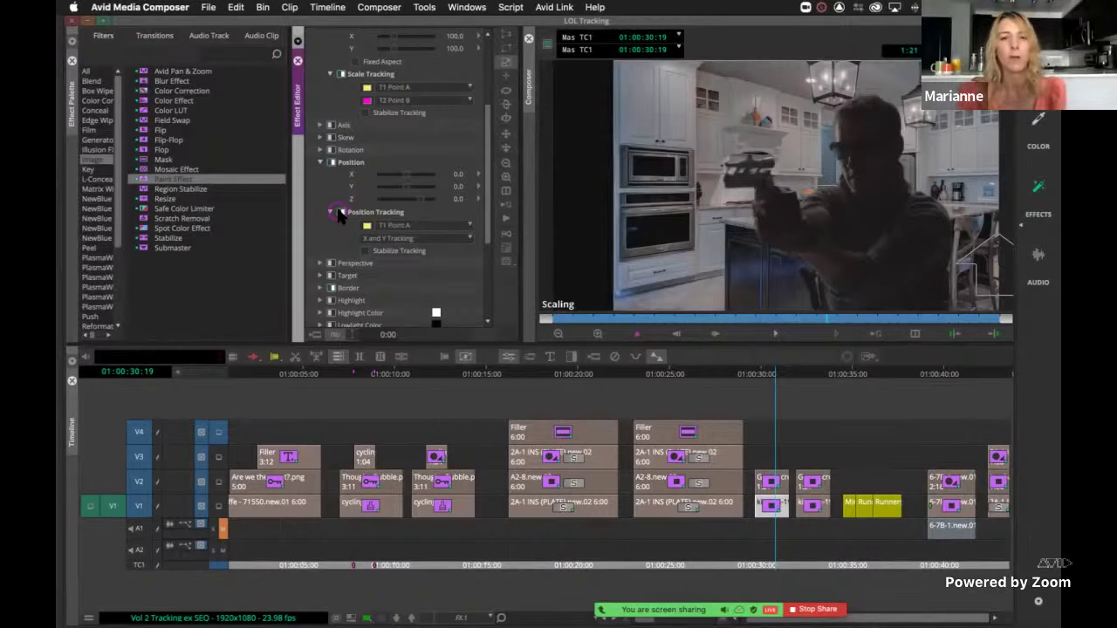
Step: Return to the start of the effect and play back the tracked composite
click(673, 319)
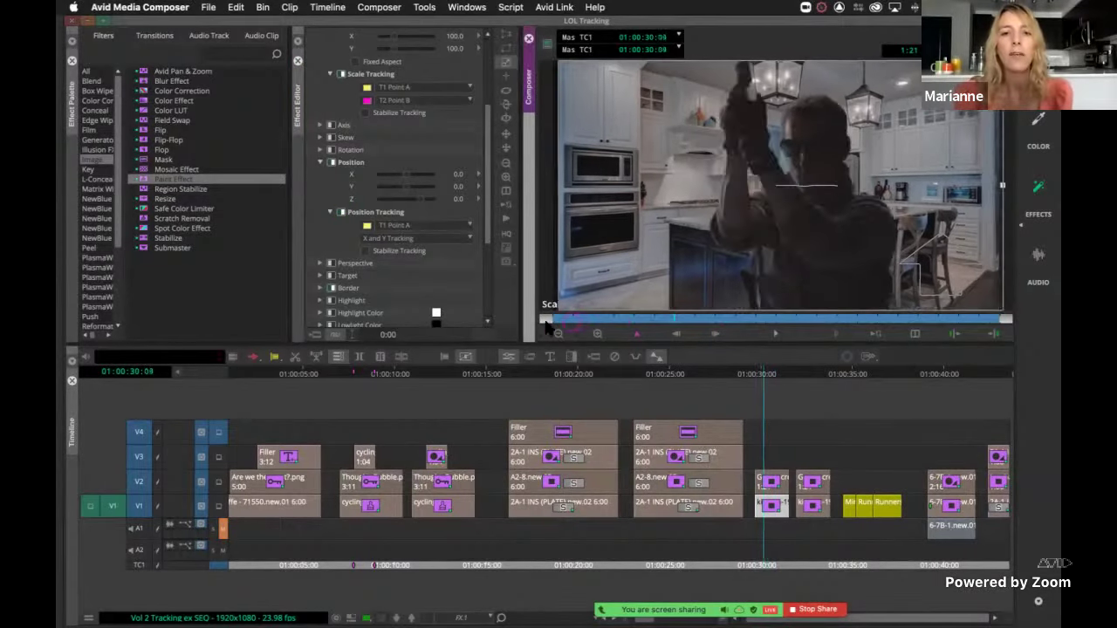
drag(545, 321, 536, 321)
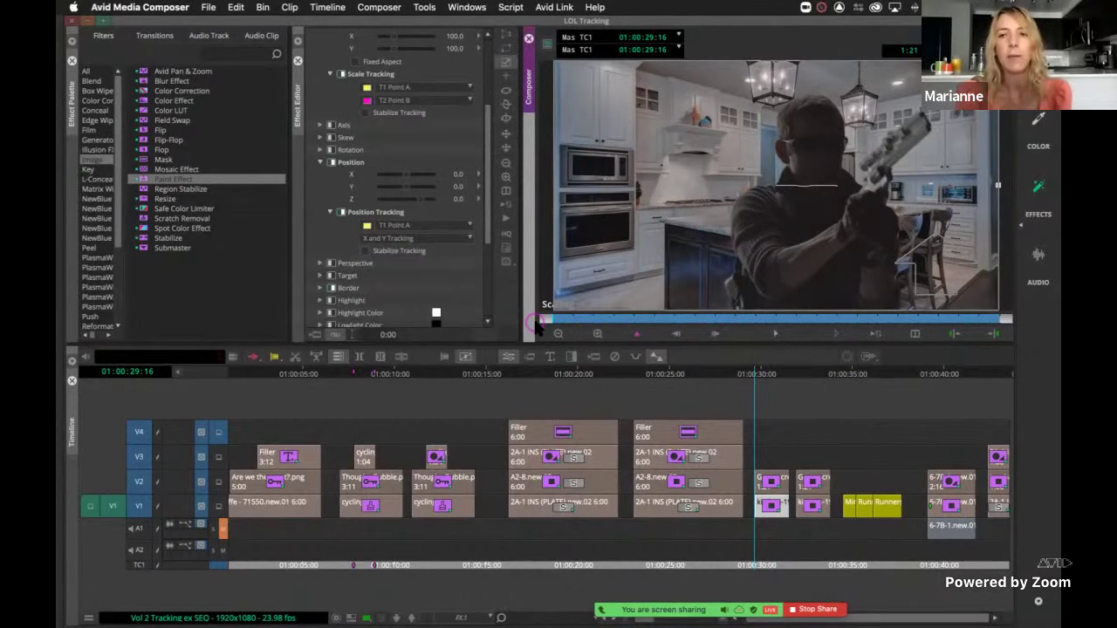
key(space)
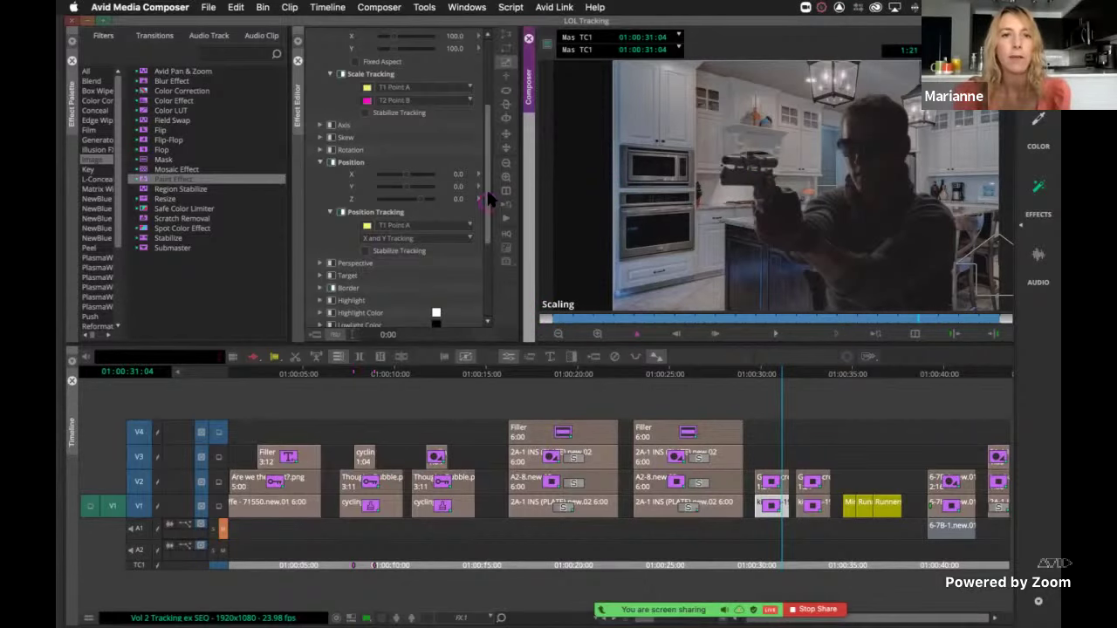
drag(486, 188, 487, 103)
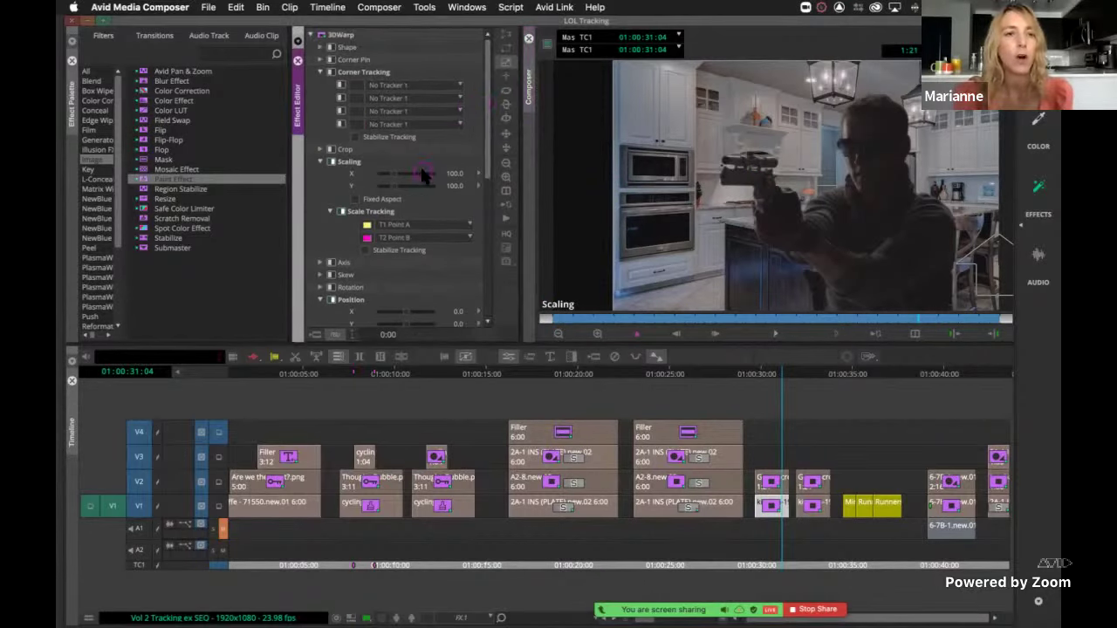
Step: Scale the gunman proportionally to 133 with Fixed Aspect, review playback, then exit Effect Mode
click(356, 199)
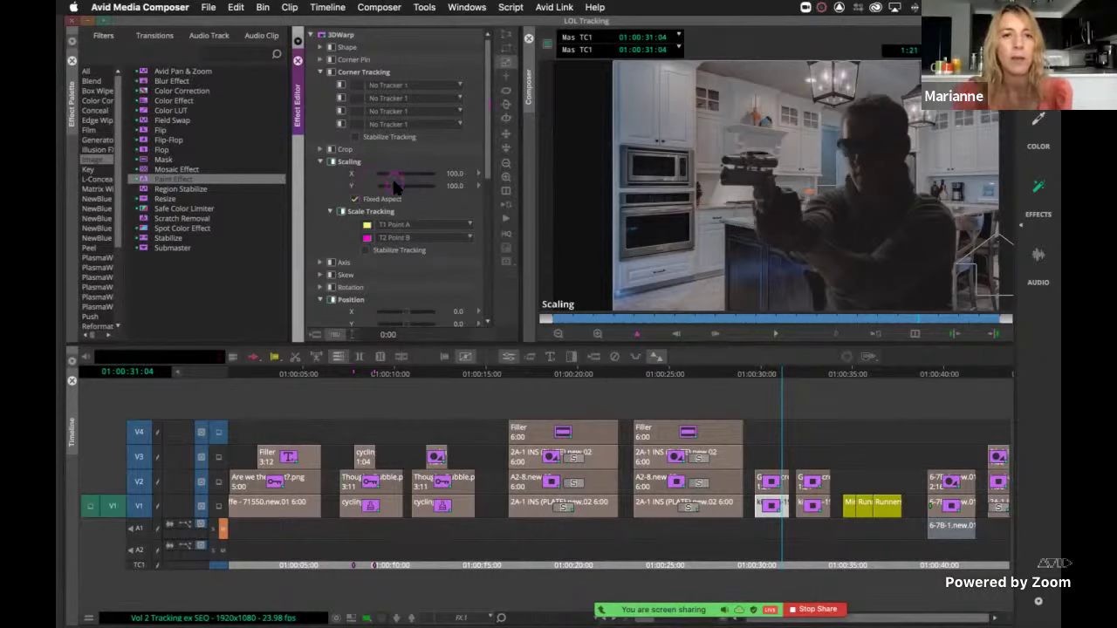
drag(393, 188, 401, 192)
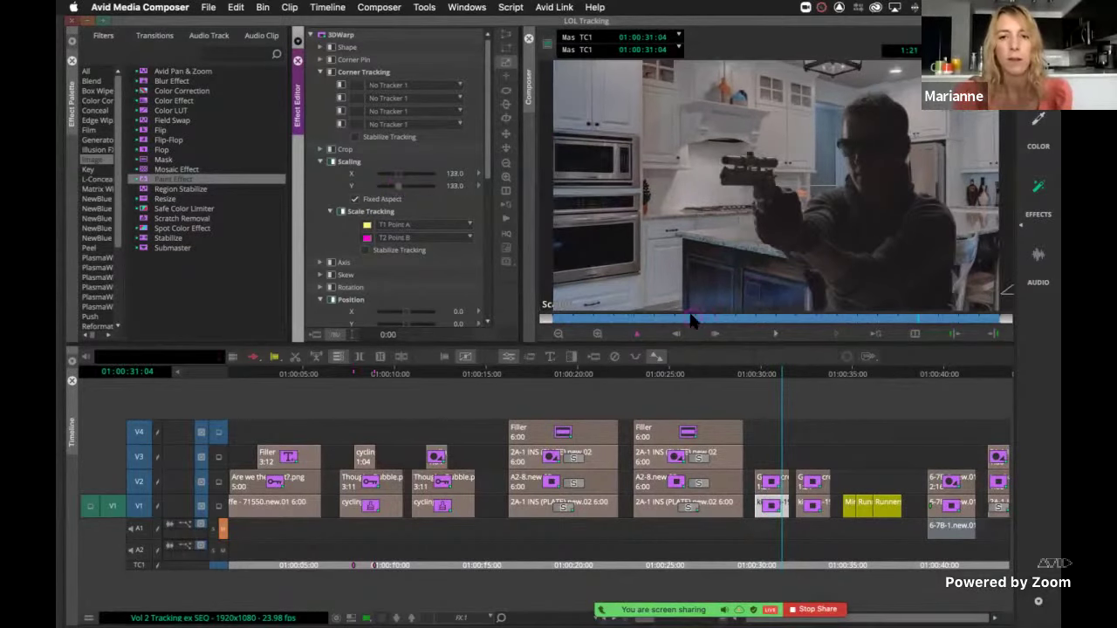
key(j)
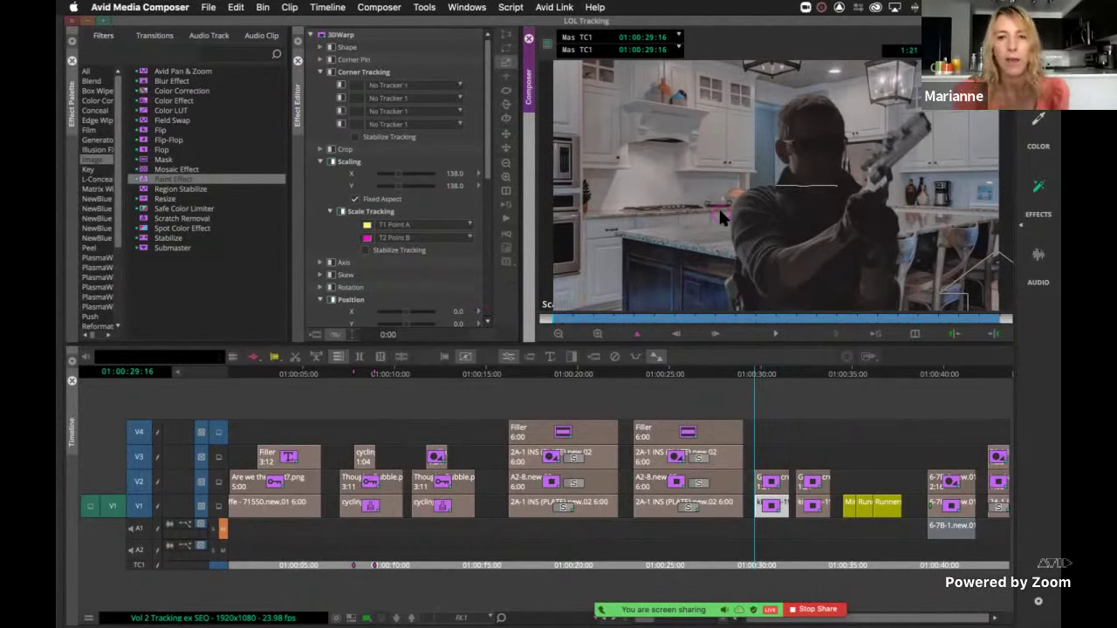
key(l)
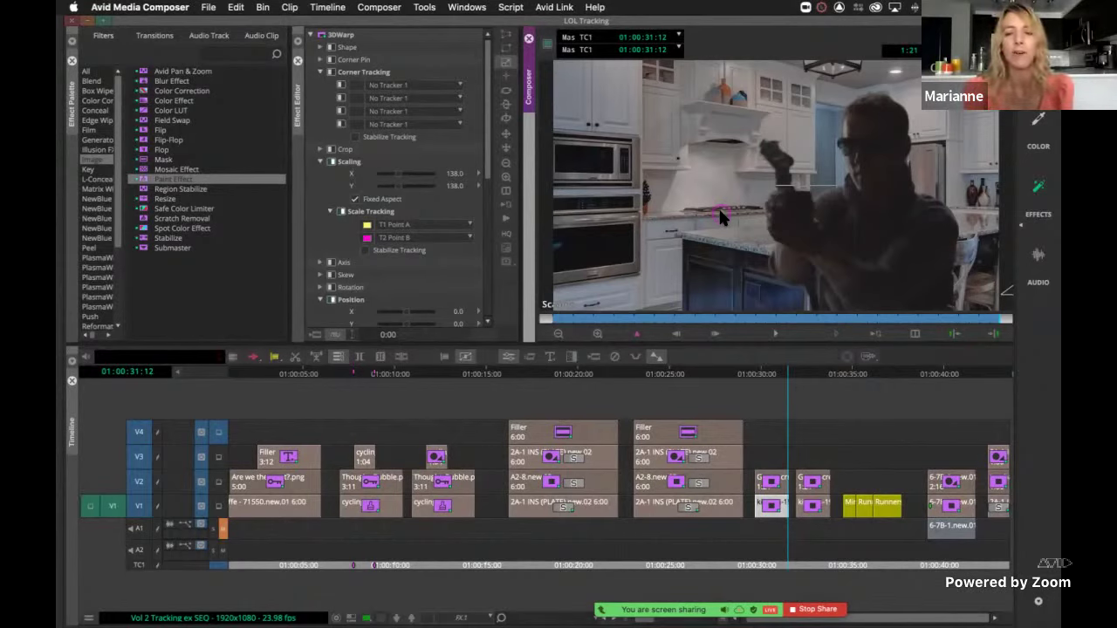
click(771, 567)
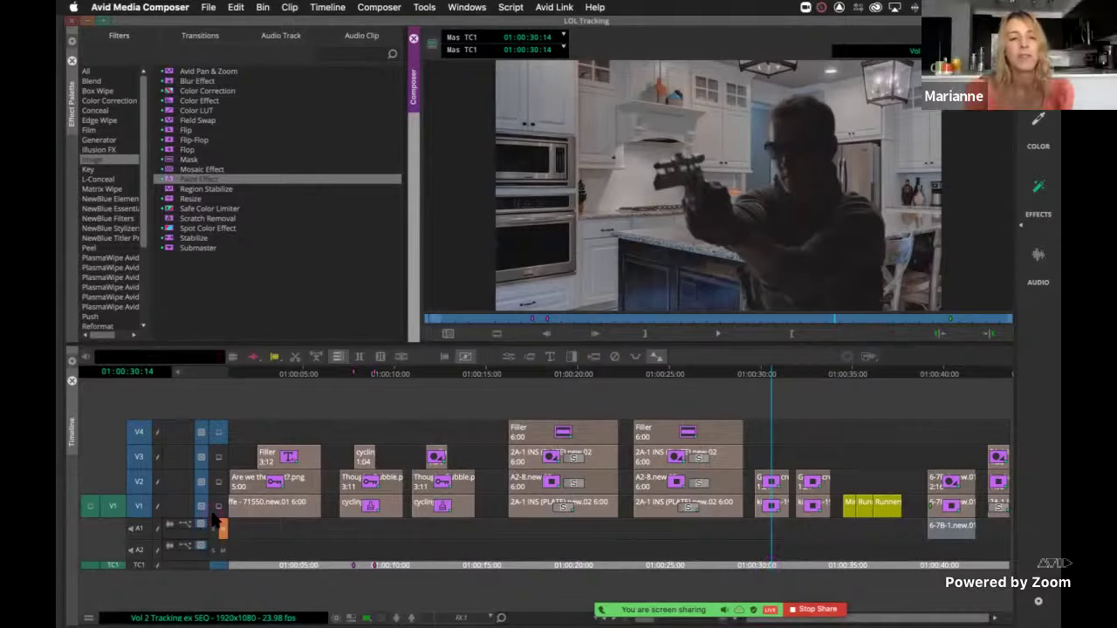
Step: Deselect all tracks, zoom the timeline in, and park at 01:00:07:19 as the cyclist nears the tree
click(290, 566)
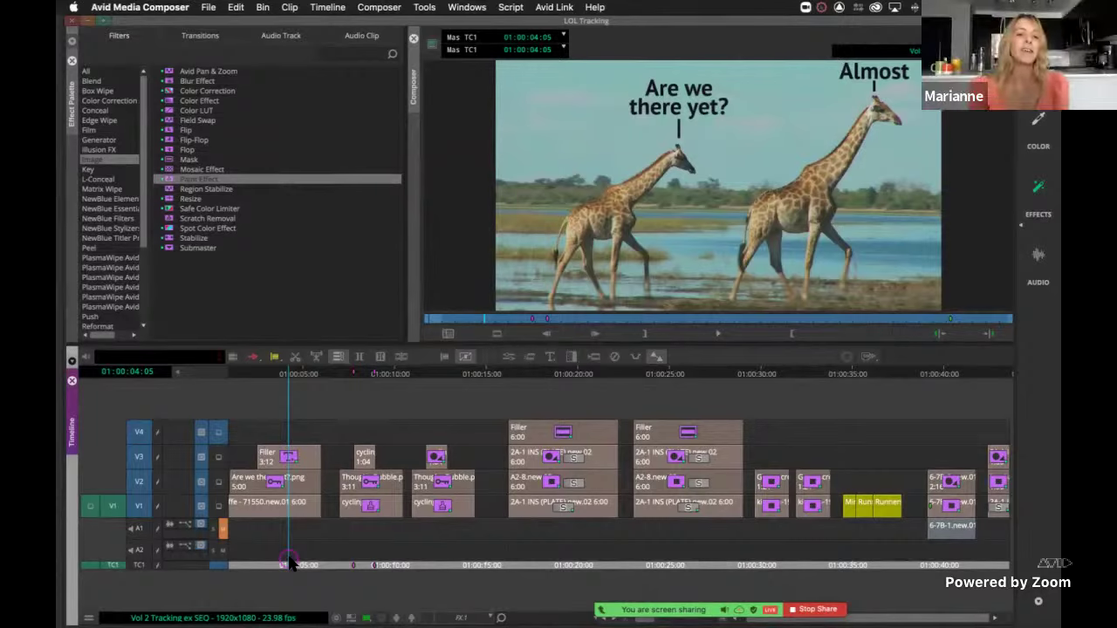
mouse_move(347, 566)
mouse_down()
mouse_move(382, 565)
mouse_move(343, 563)
mouse_move(353, 565)
mouse_up()
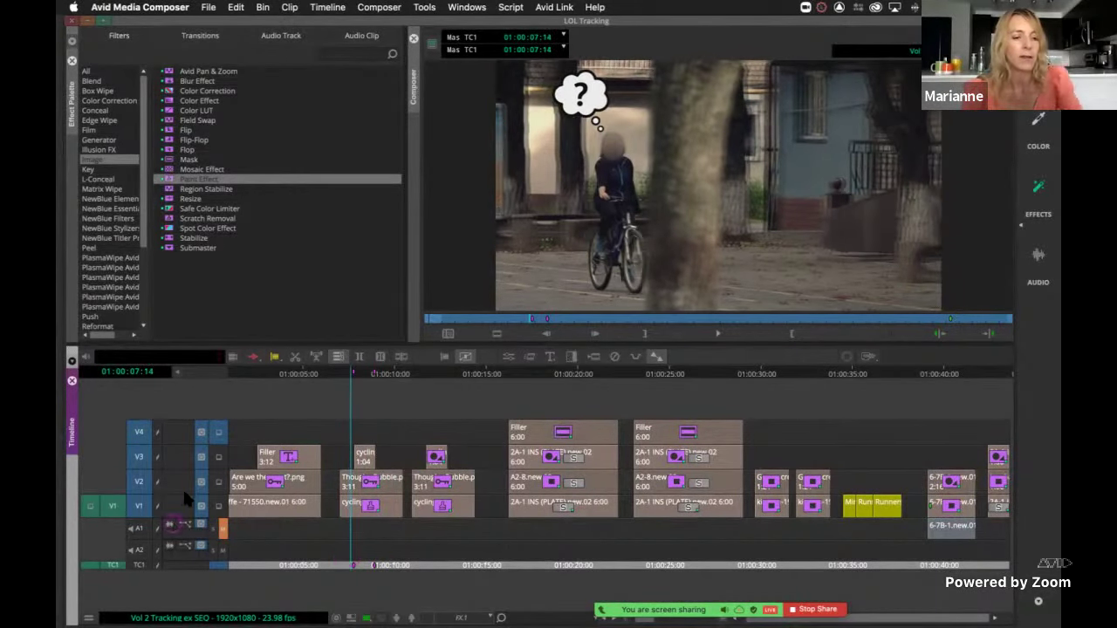
key(shift+super+a)
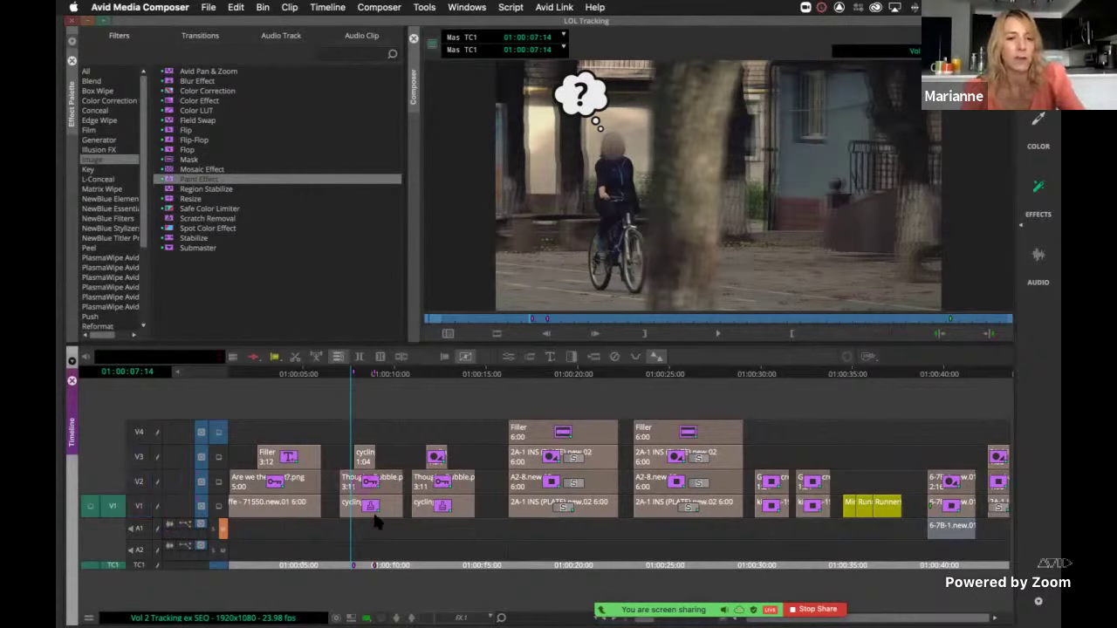
key(super+bracketright)
key(super+bracketright)
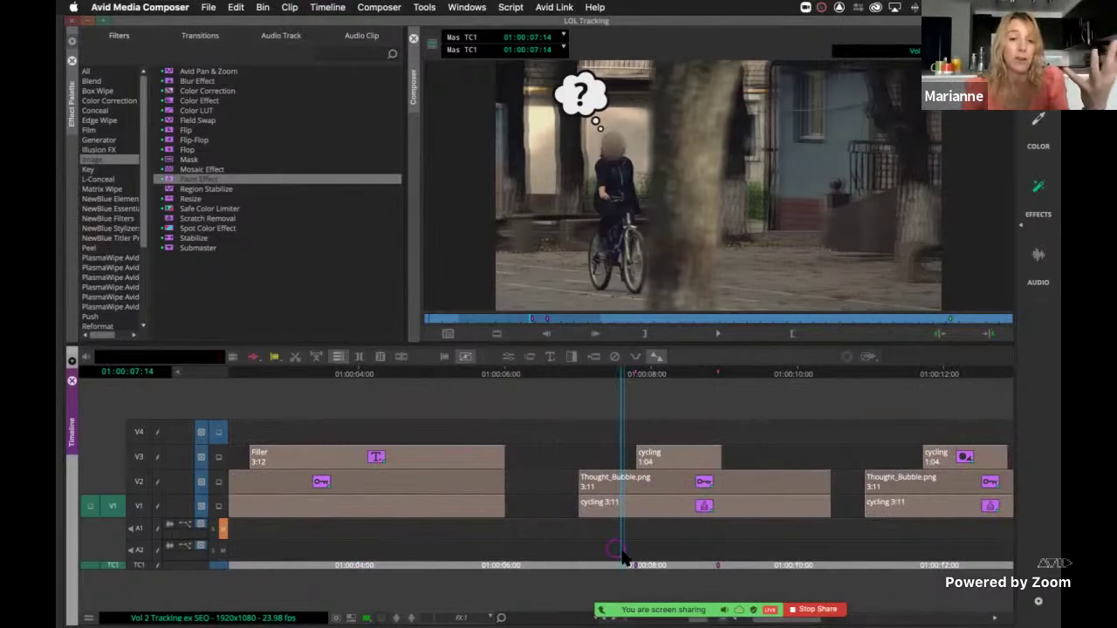
mouse_move(628, 566)
mouse_down()
mouse_move(647, 567)
mouse_move(636, 568)
mouse_up()
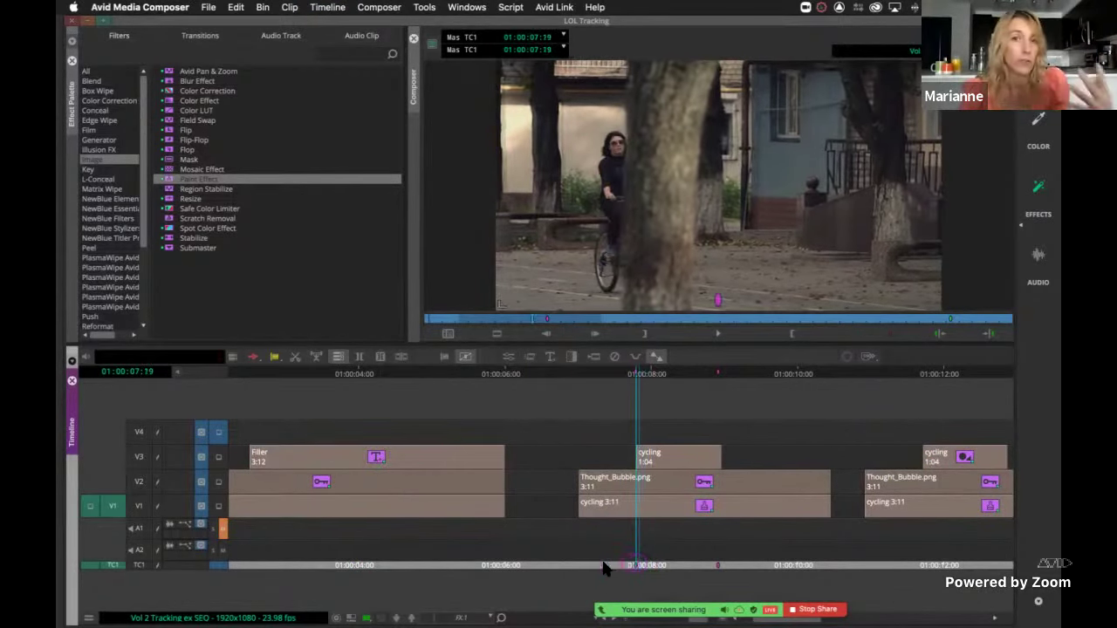
Step: Enable V1 and add edits before and after the tree, splitting the cycling clip into three pieces
click(138, 508)
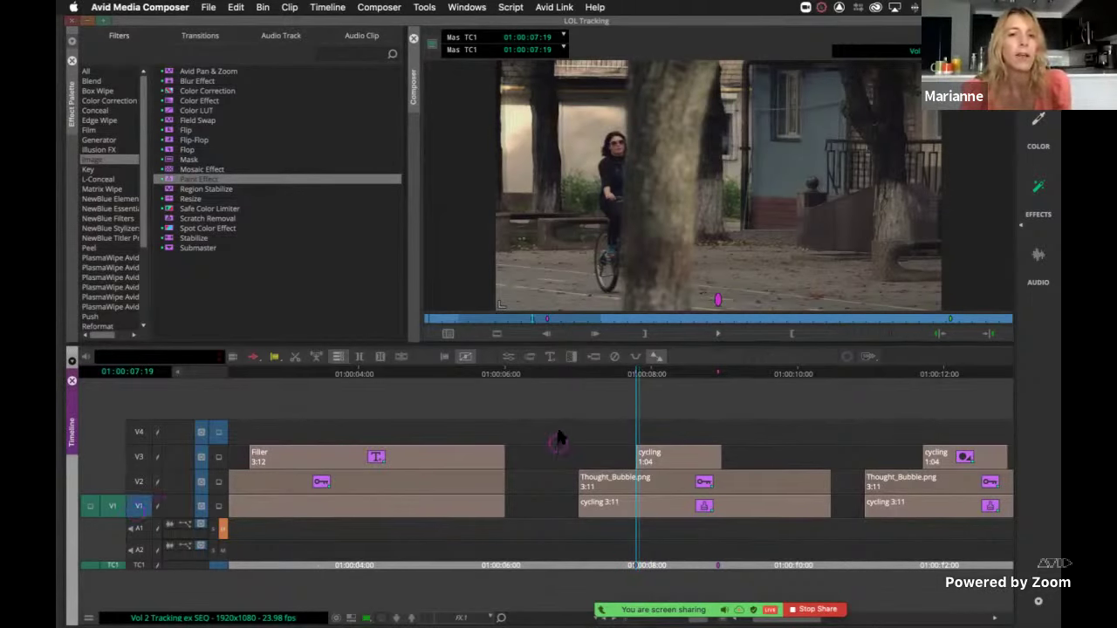
click(401, 358)
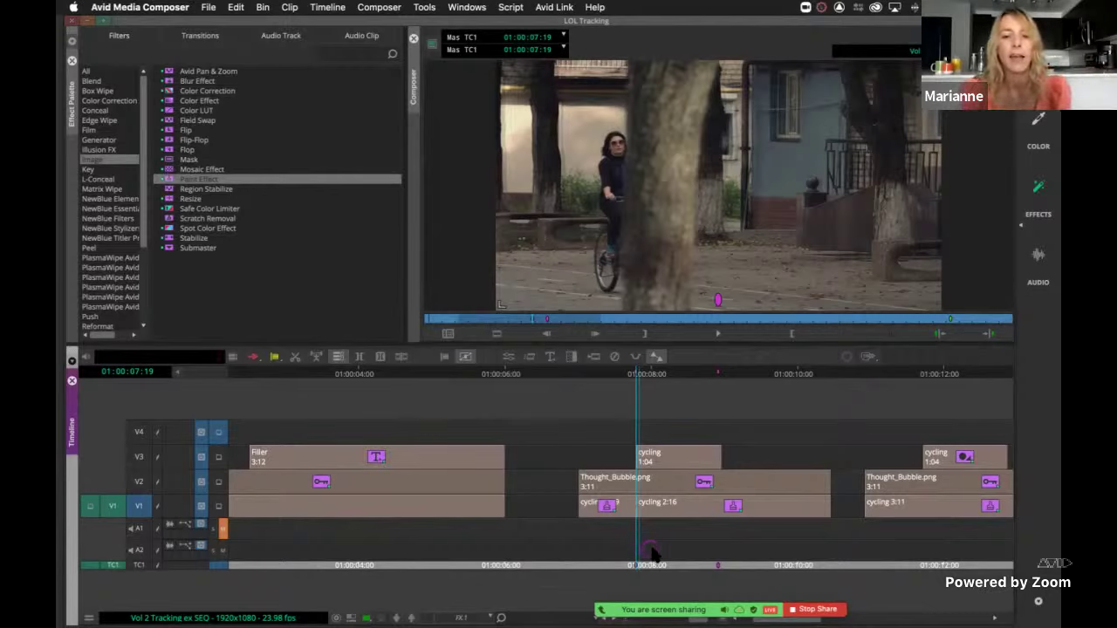
click(726, 567)
click(731, 566)
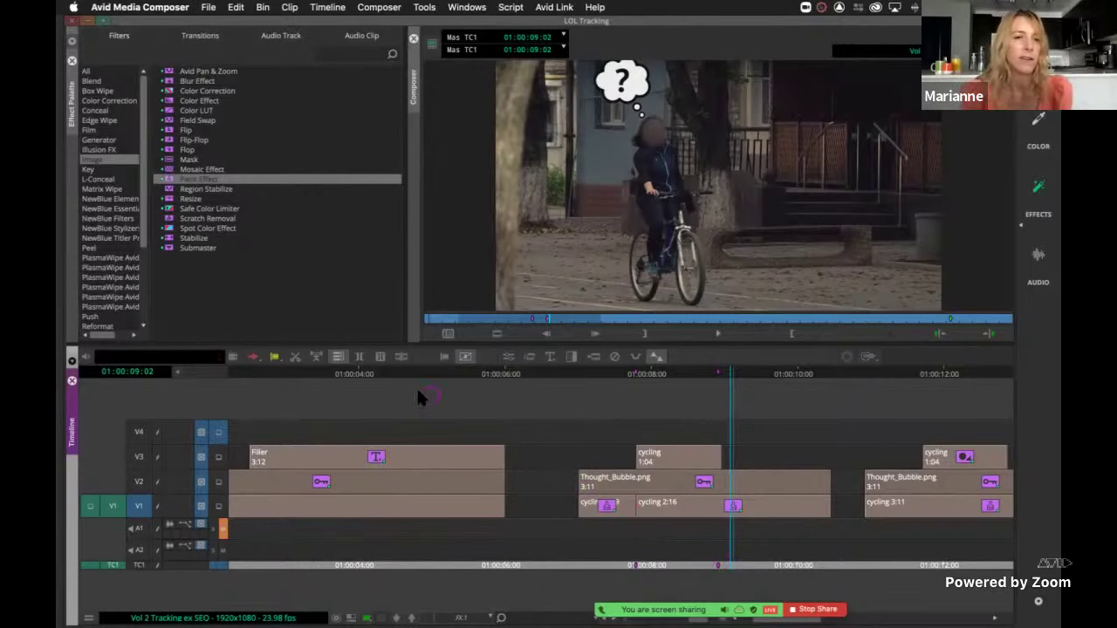
click(401, 356)
click(679, 515)
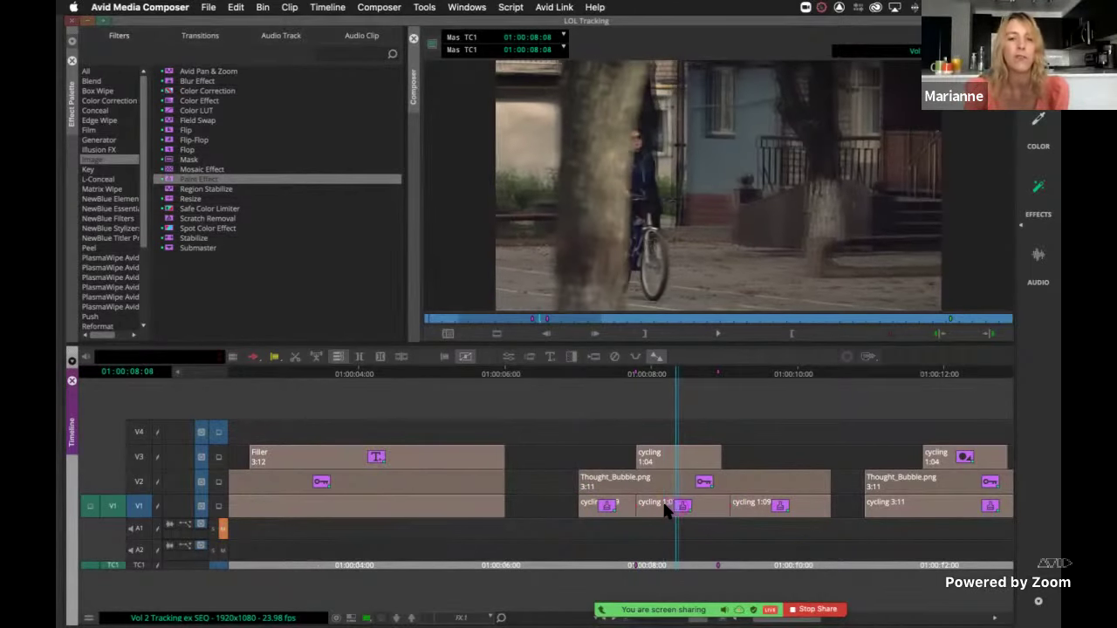
mouse_move(665, 511)
mouse_down()
mouse_move(643, 511)
mouse_move(717, 500)
mouse_move(649, 508)
mouse_up()
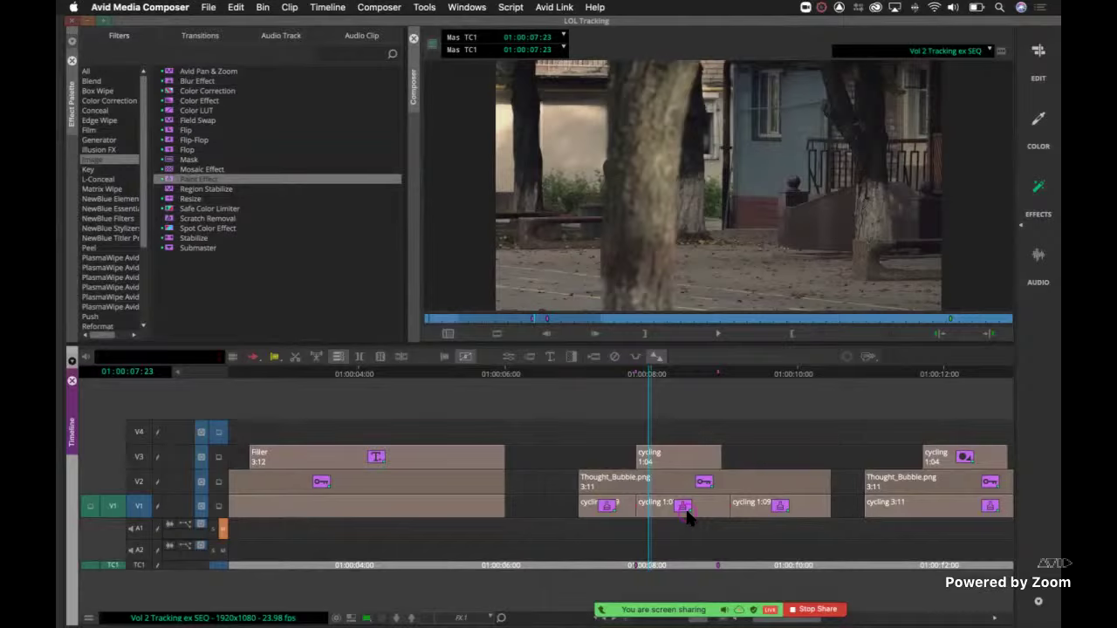
Step: Step through the later cycling shot and return to the frame behind the tree
click(929, 475)
mouse_move(919, 474)
mouse_down()
mouse_move(953, 476)
mouse_move(935, 482)
mouse_up()
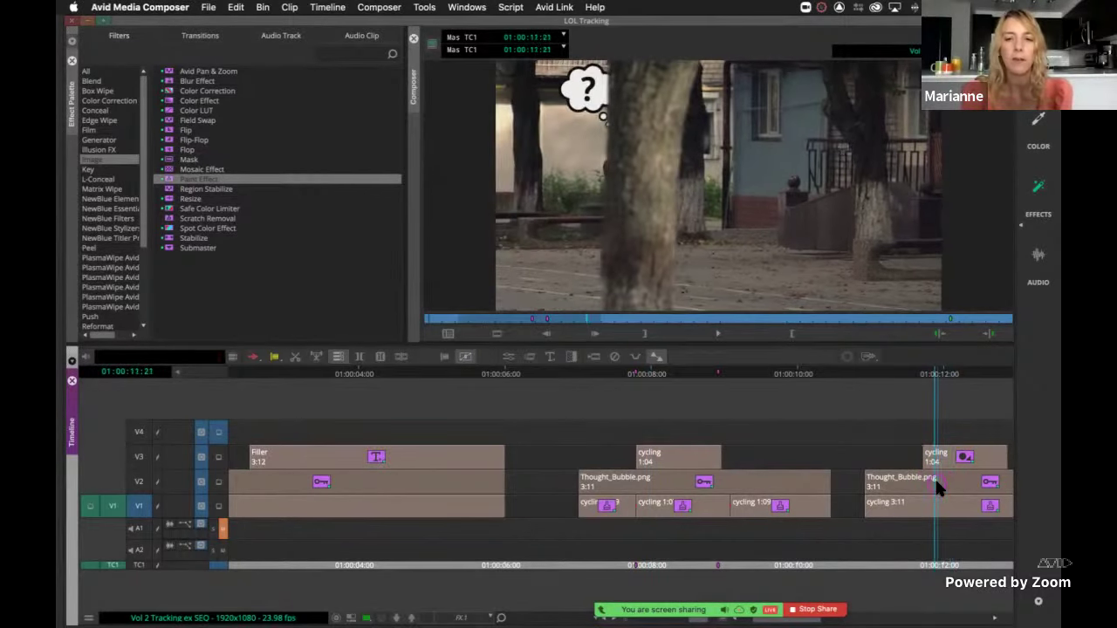
click(665, 496)
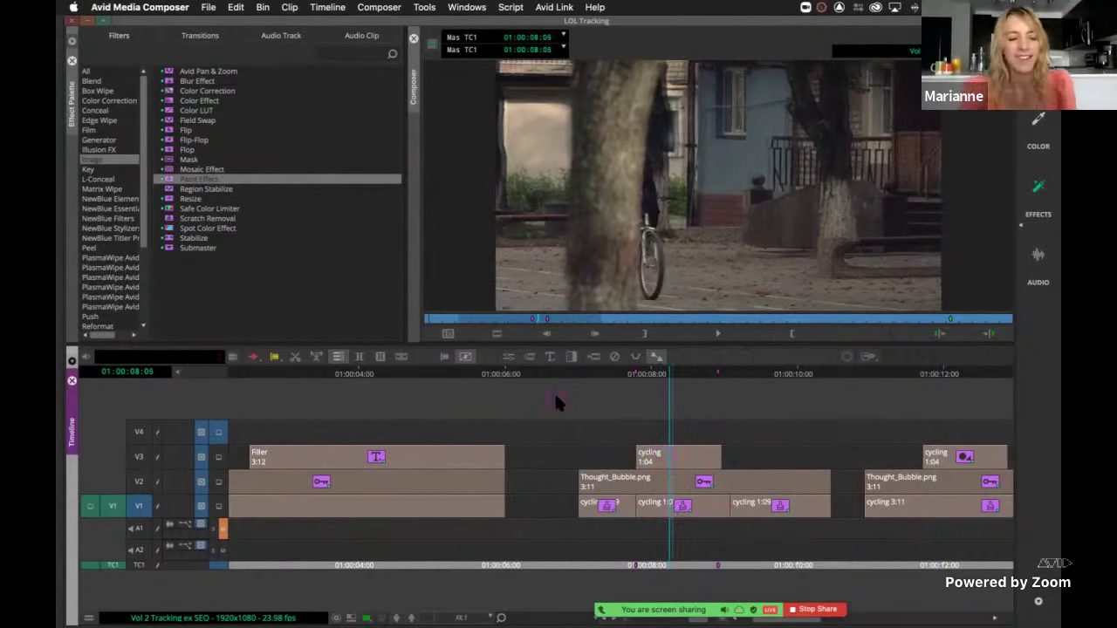
Step: Enter Effect Mode, load the later V3 cycling clip's AniMatte, and reposition the Effect Editor
key(super+8)
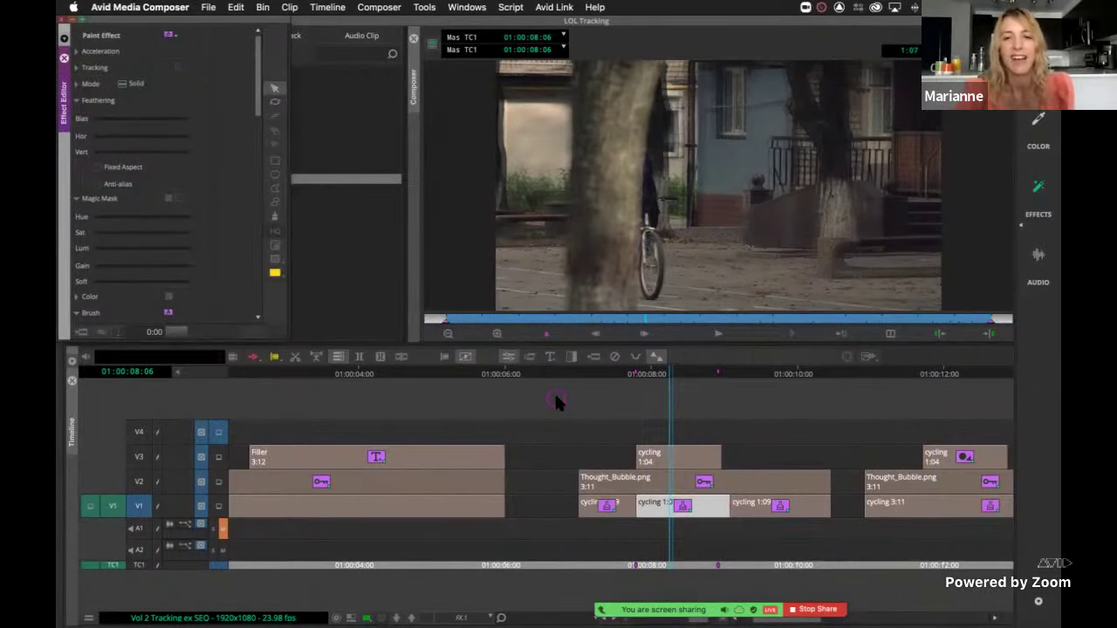
click(664, 447)
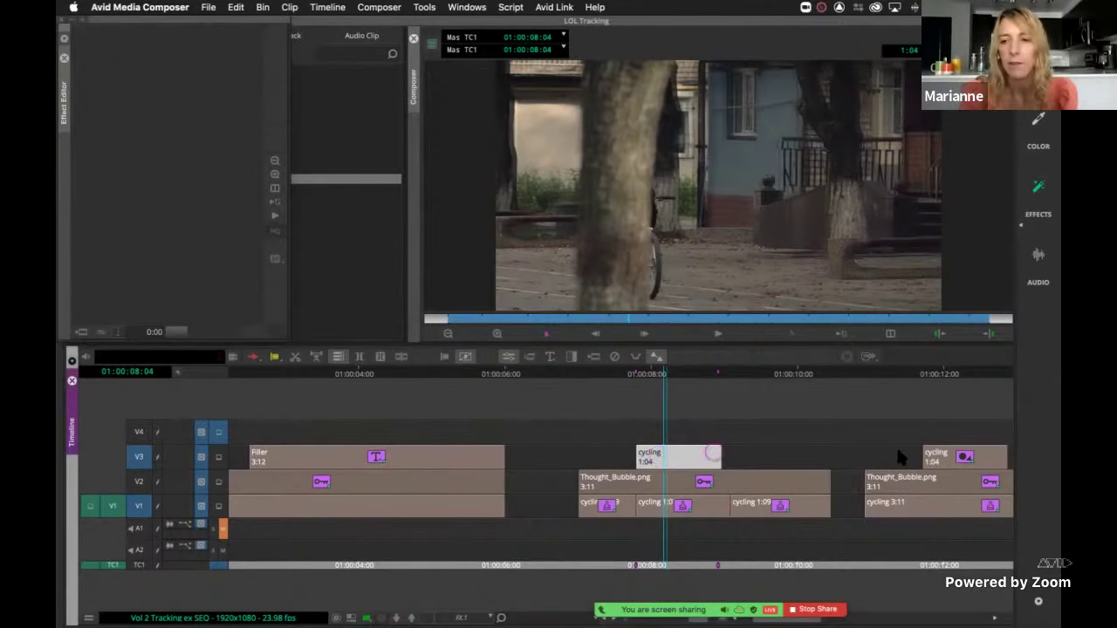
click(970, 459)
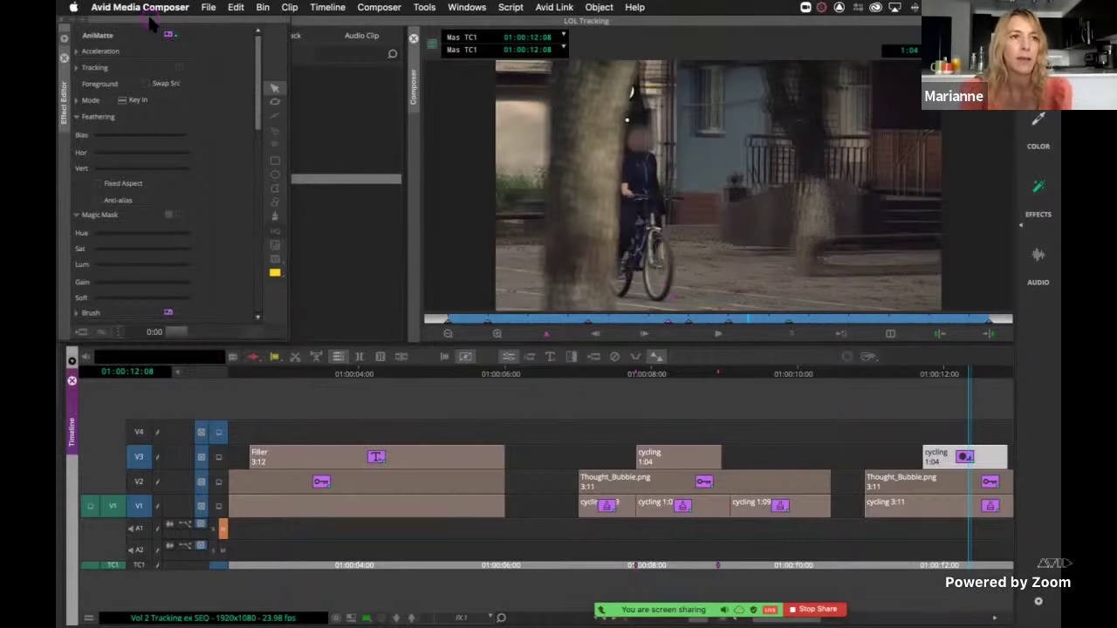
drag(154, 26, 339, 51)
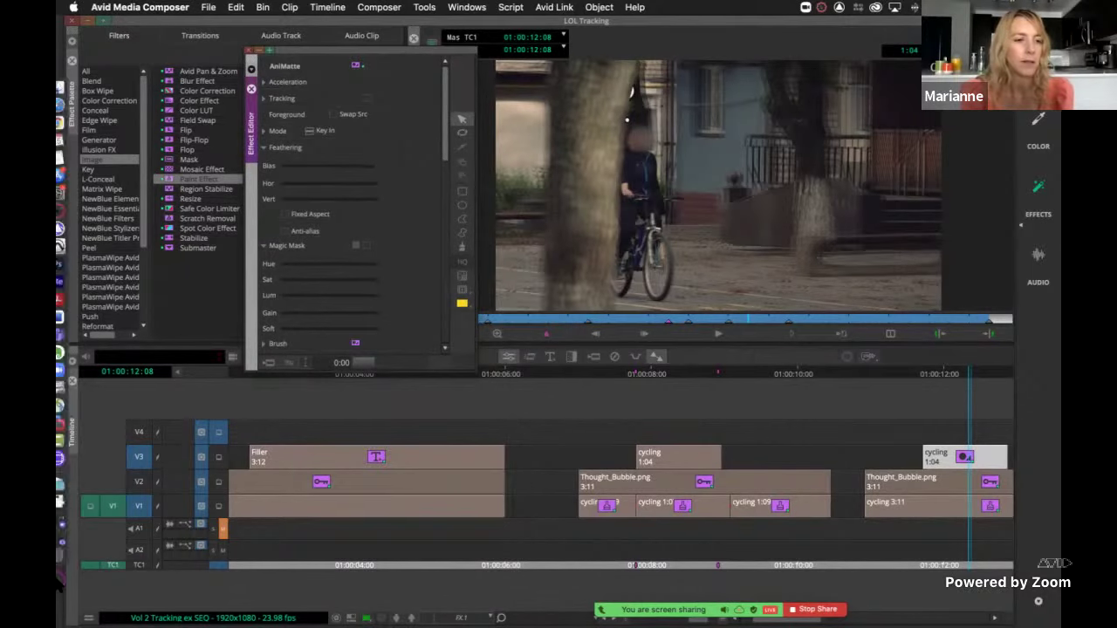
click(68, 537)
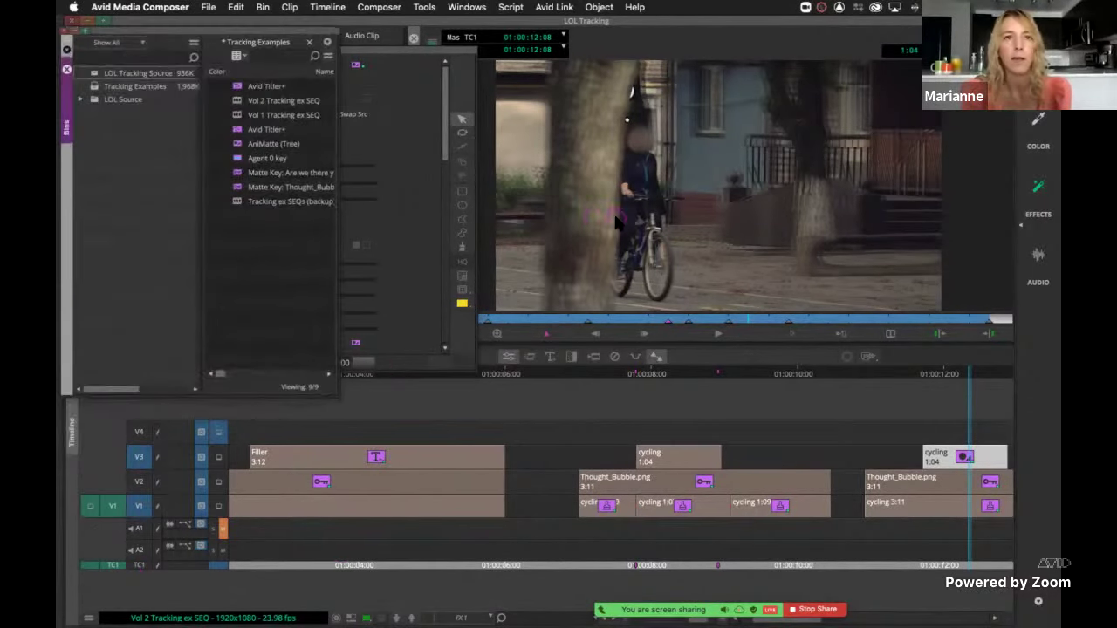
click(392, 54)
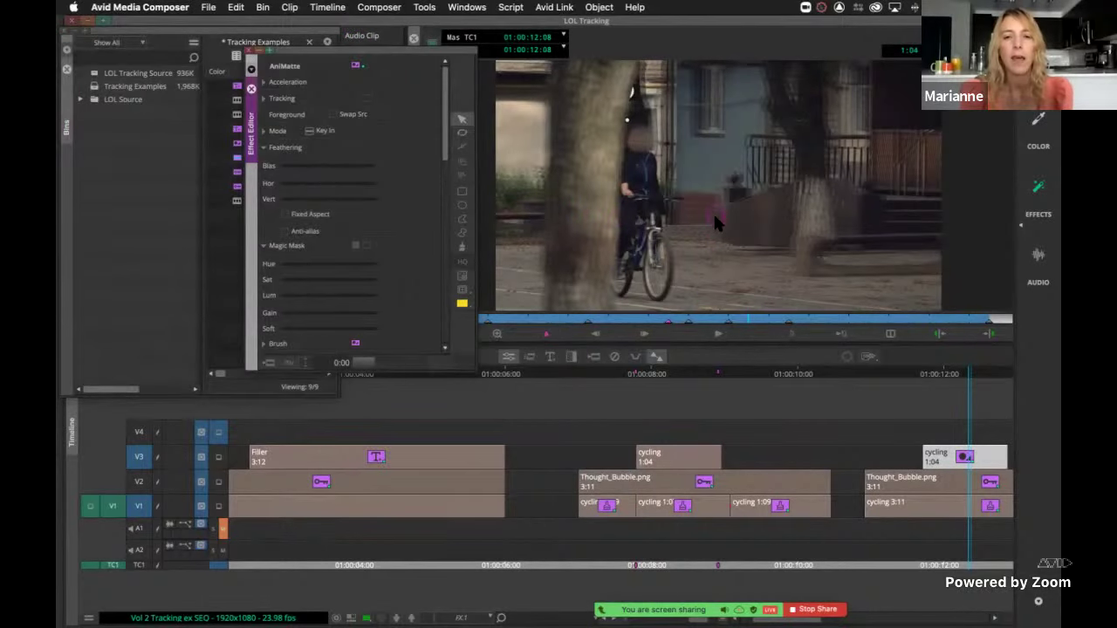
key(Left)
key(Left)
key(Left)
key(Left)
key(Left)
key(Left)
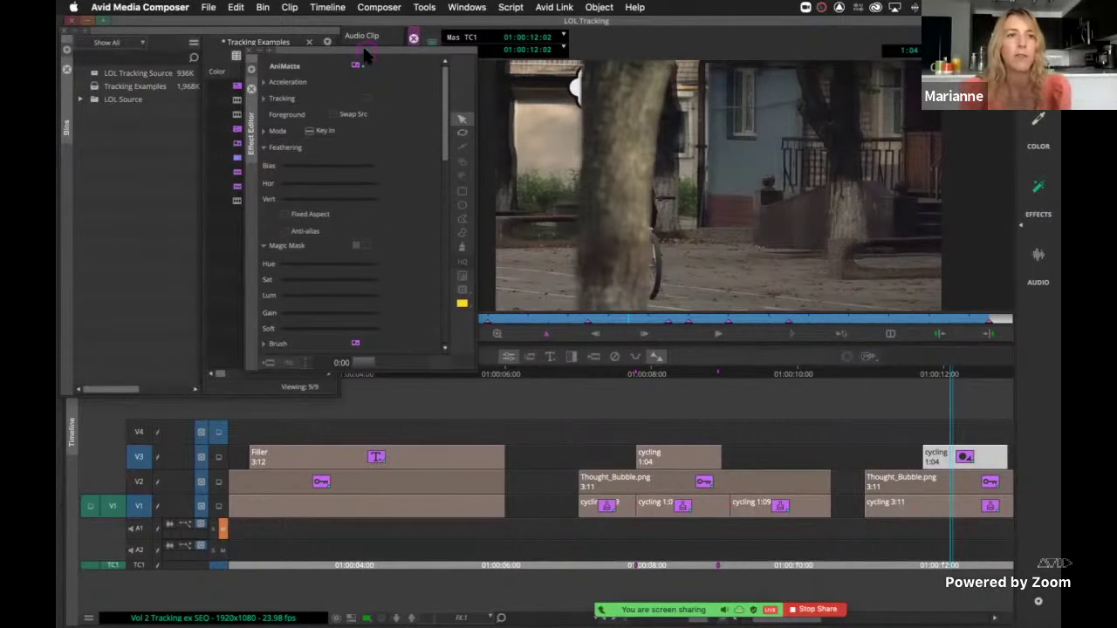
drag(365, 55, 567, 95)
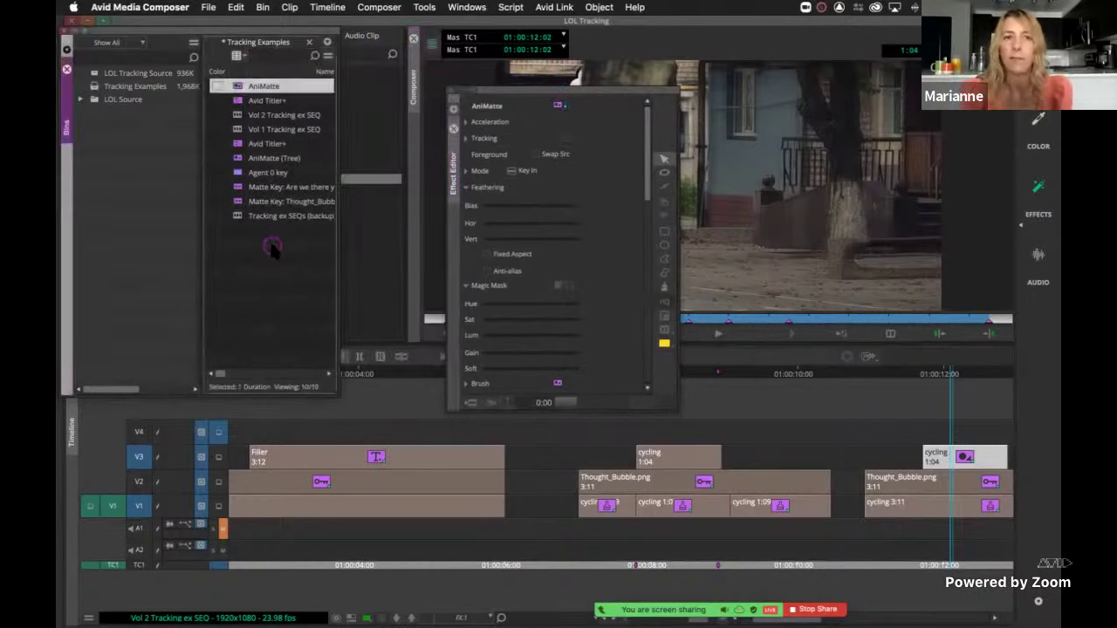
click(965, 455)
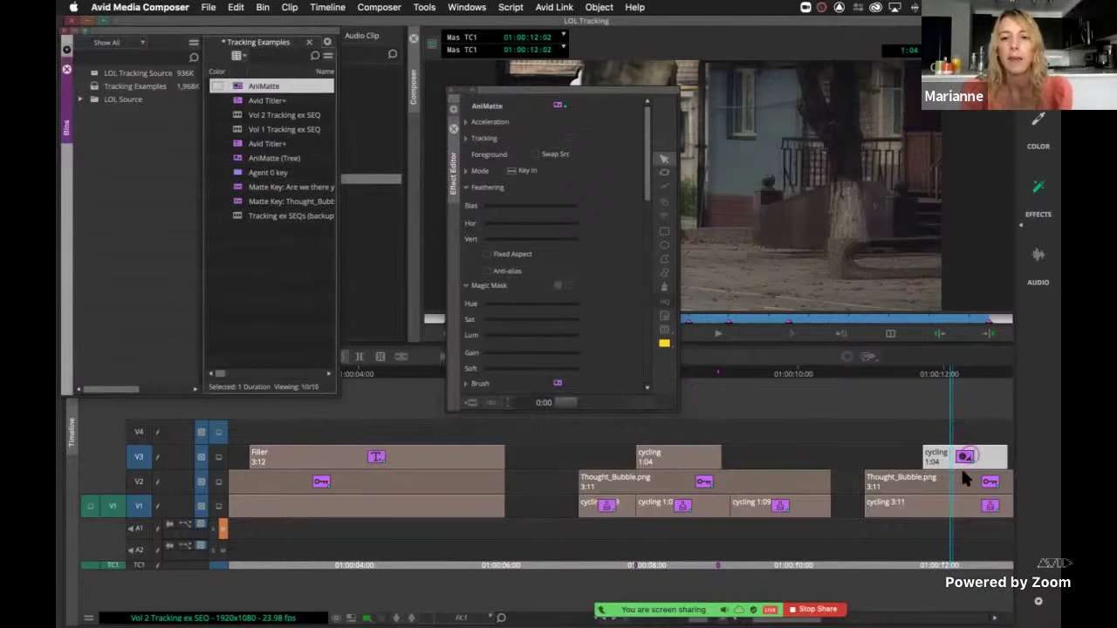
click(671, 446)
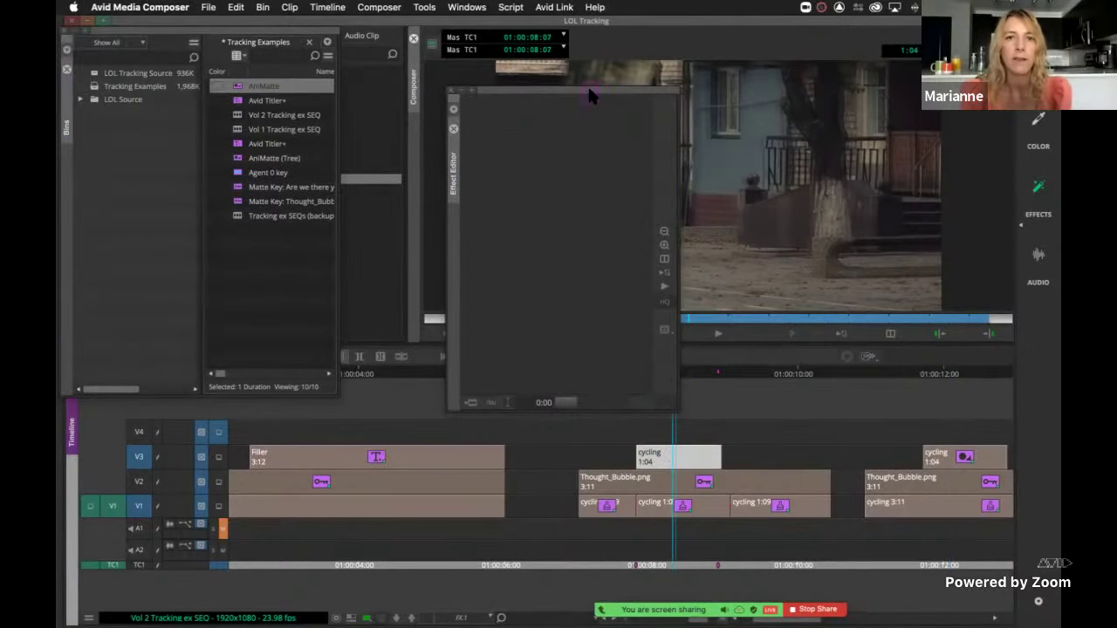
drag(550, 109, 350, 266)
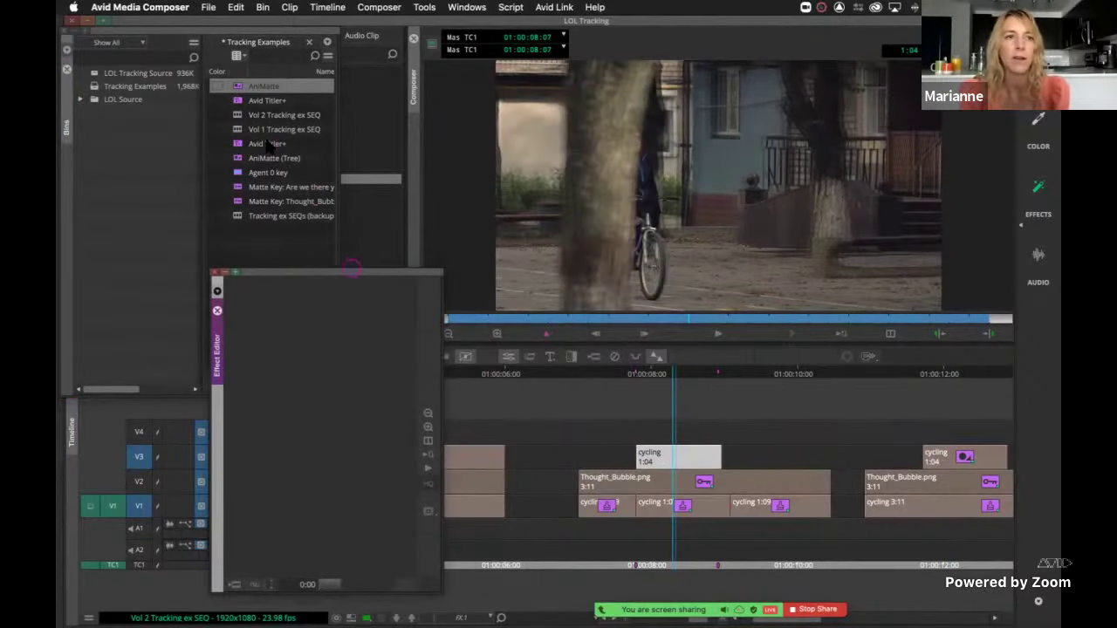
drag(231, 87, 665, 453)
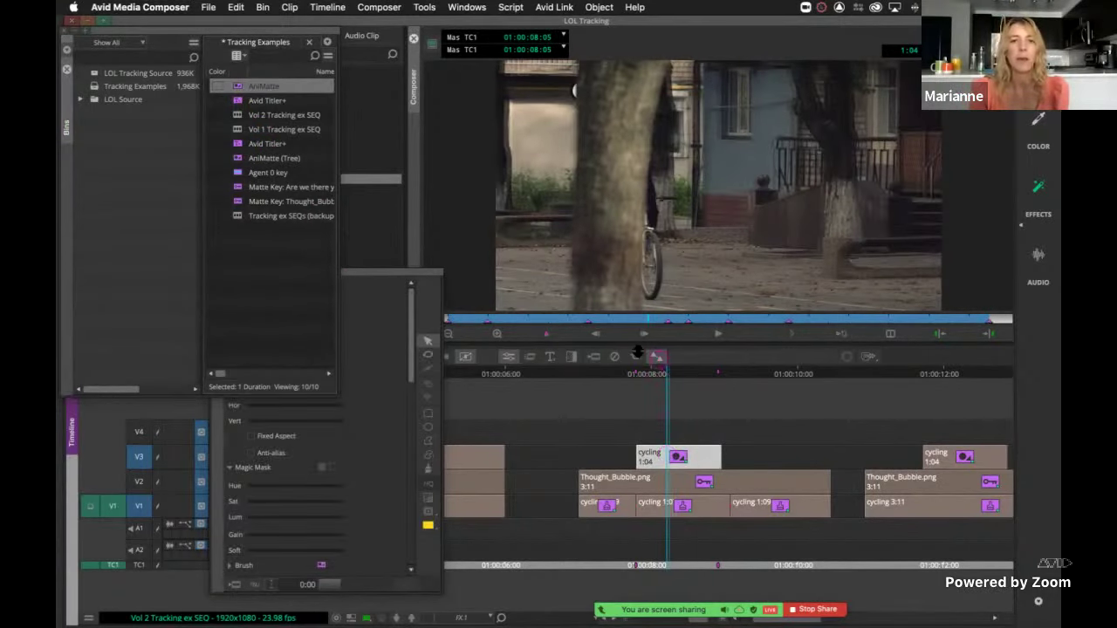
drag(557, 325, 517, 323)
key(space)
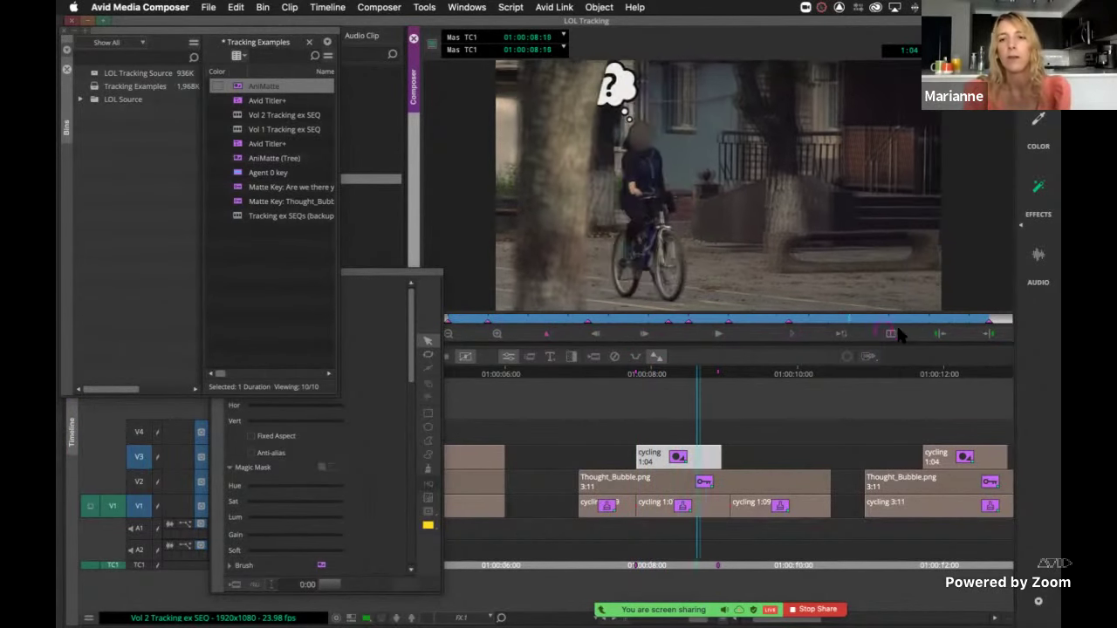
key(j)
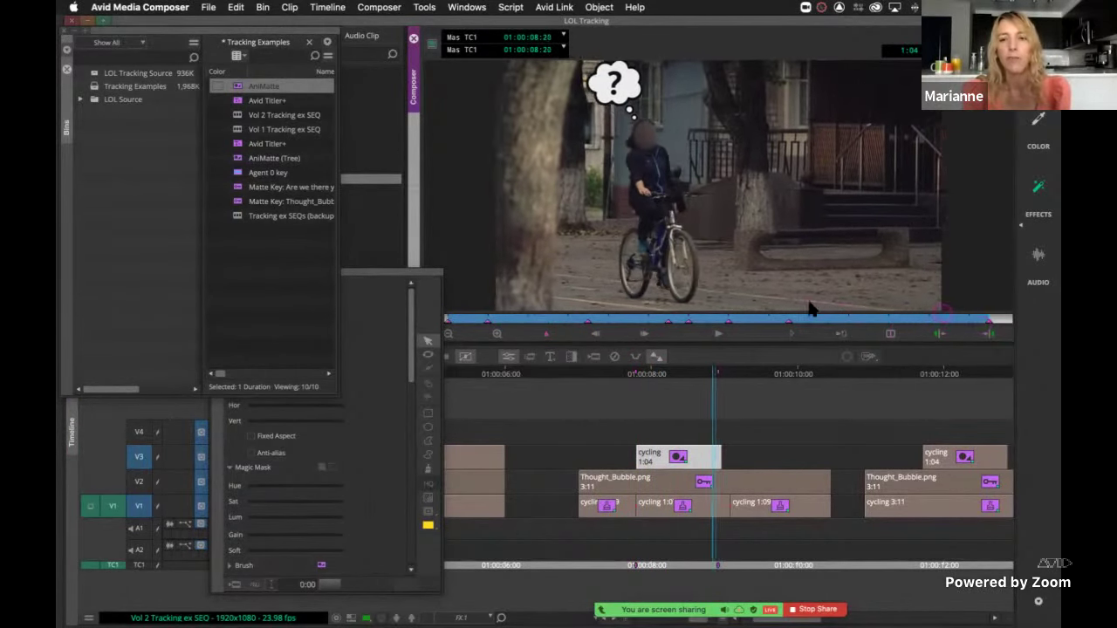
key(l)
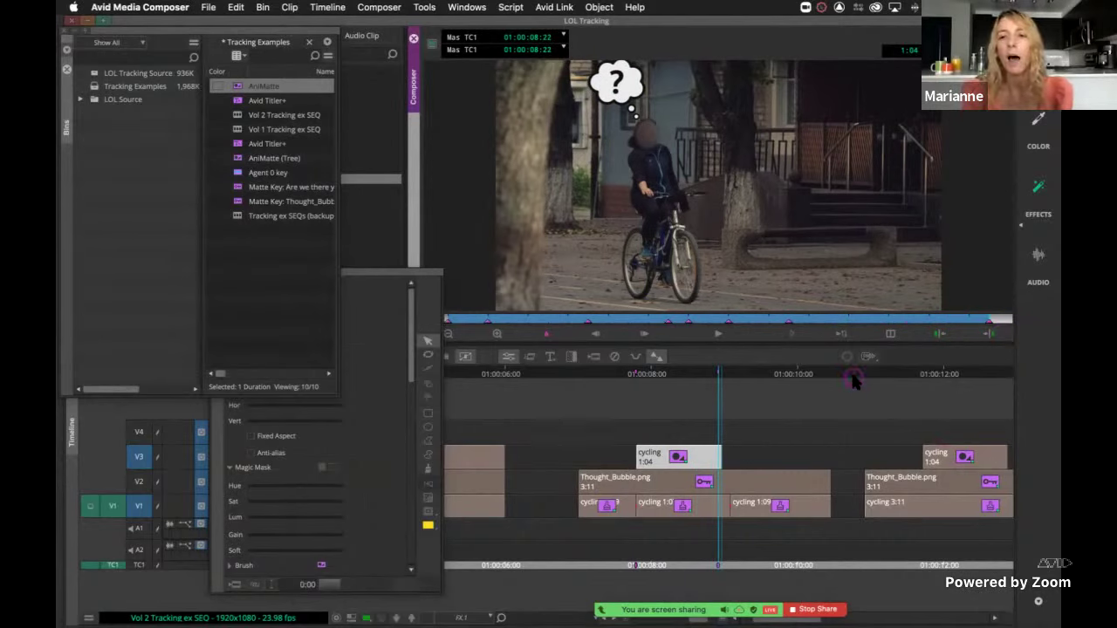
Step: Restore the AniMatte tree overlap and compare frames 08:12 through 08:18 as the cyclist passes the trunk
click(788, 324)
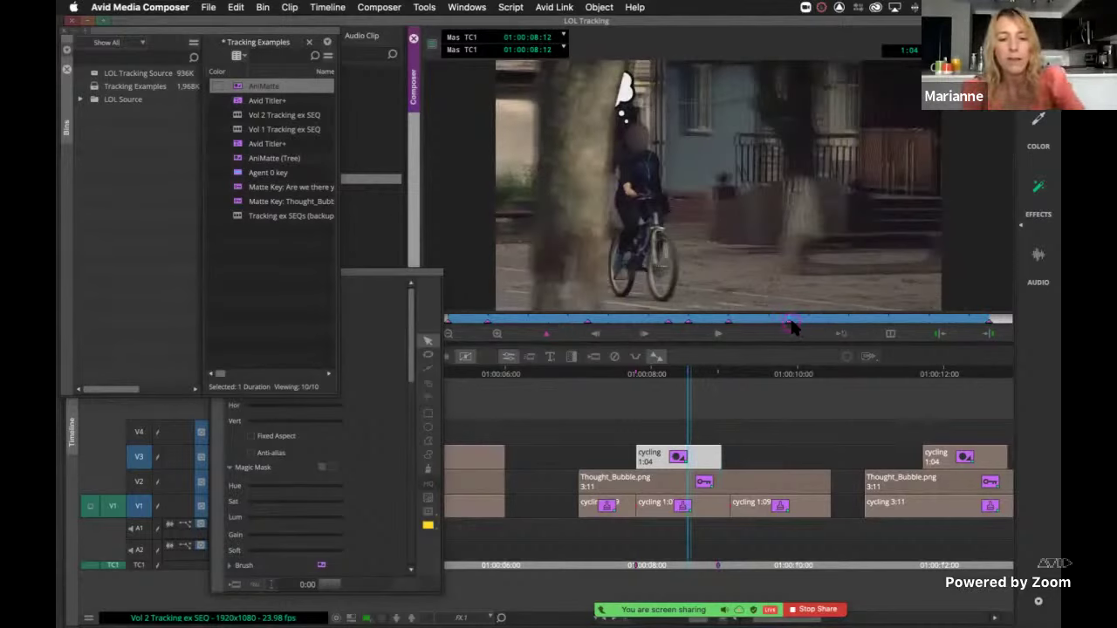
click(867, 323)
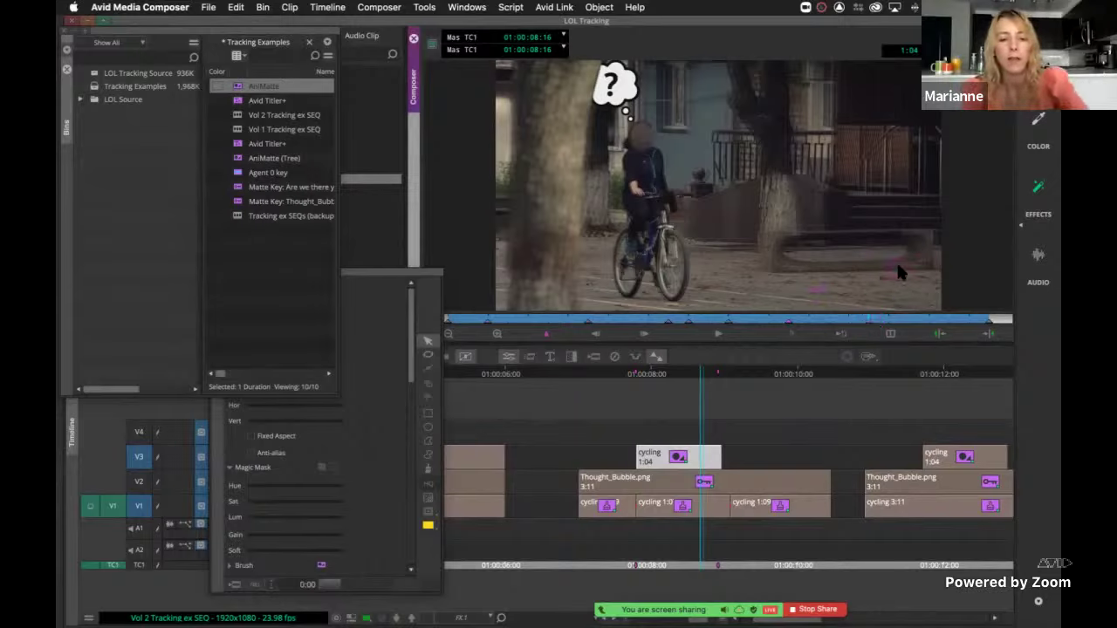
key(super+z)
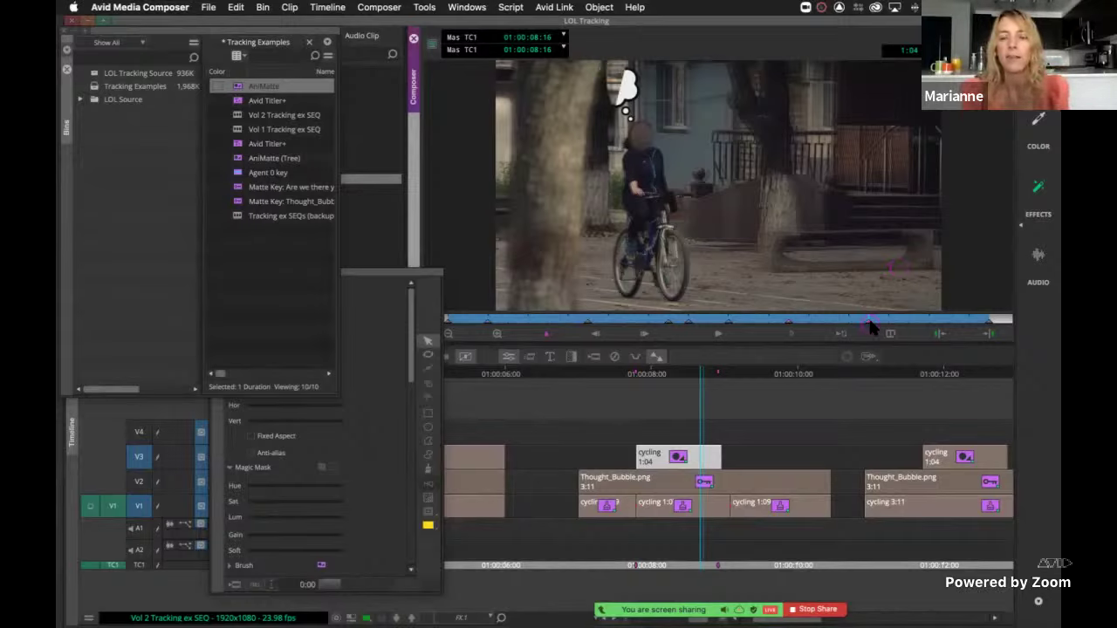
click(789, 323)
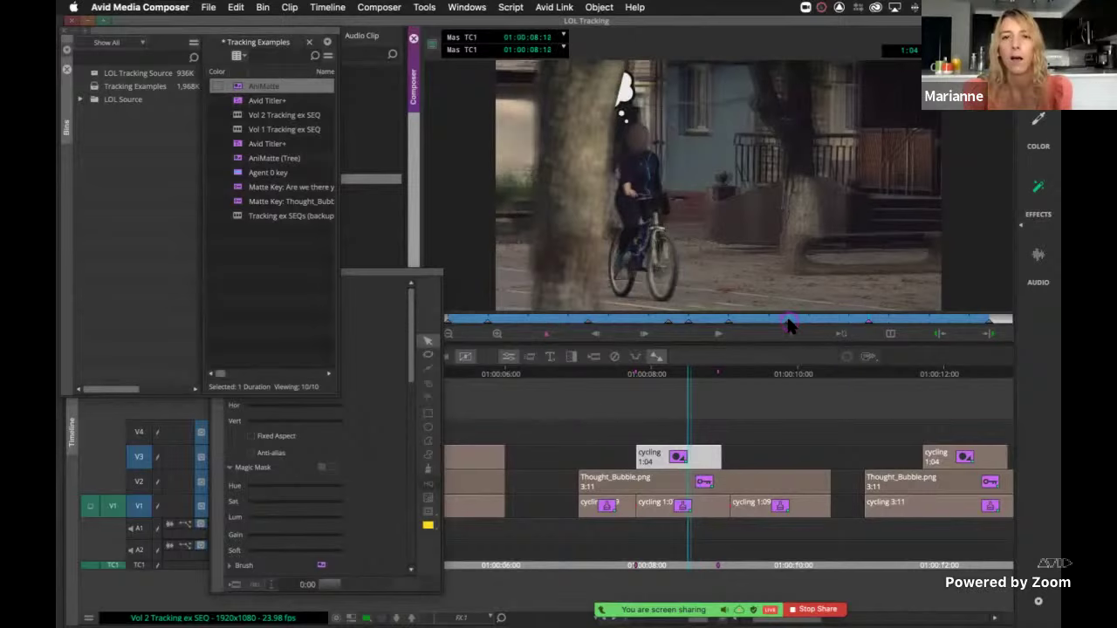
click(868, 324)
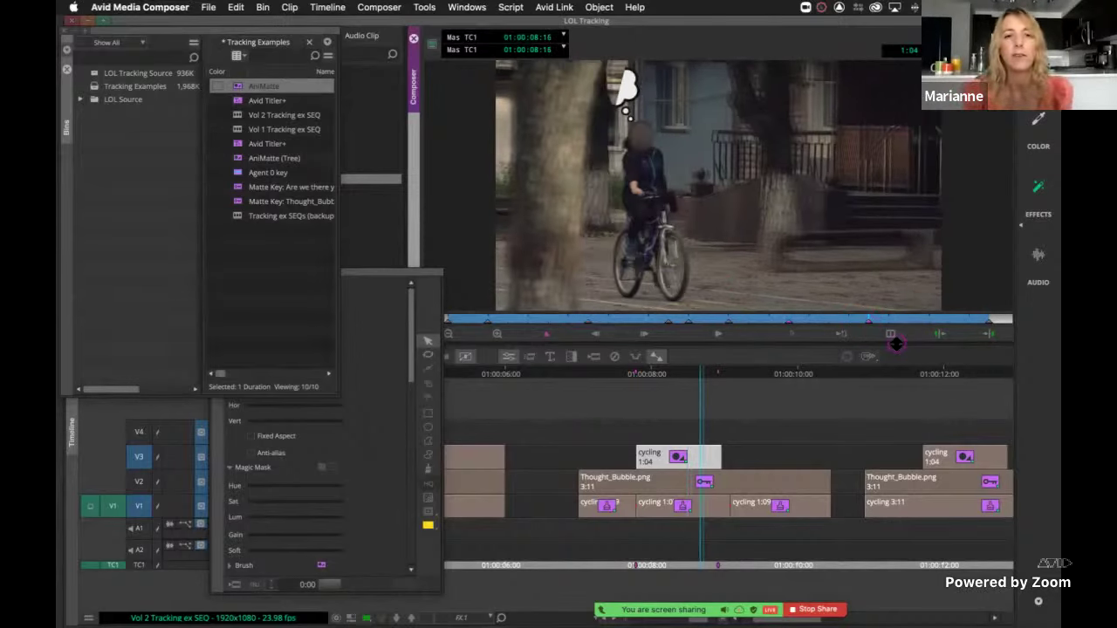
click(788, 323)
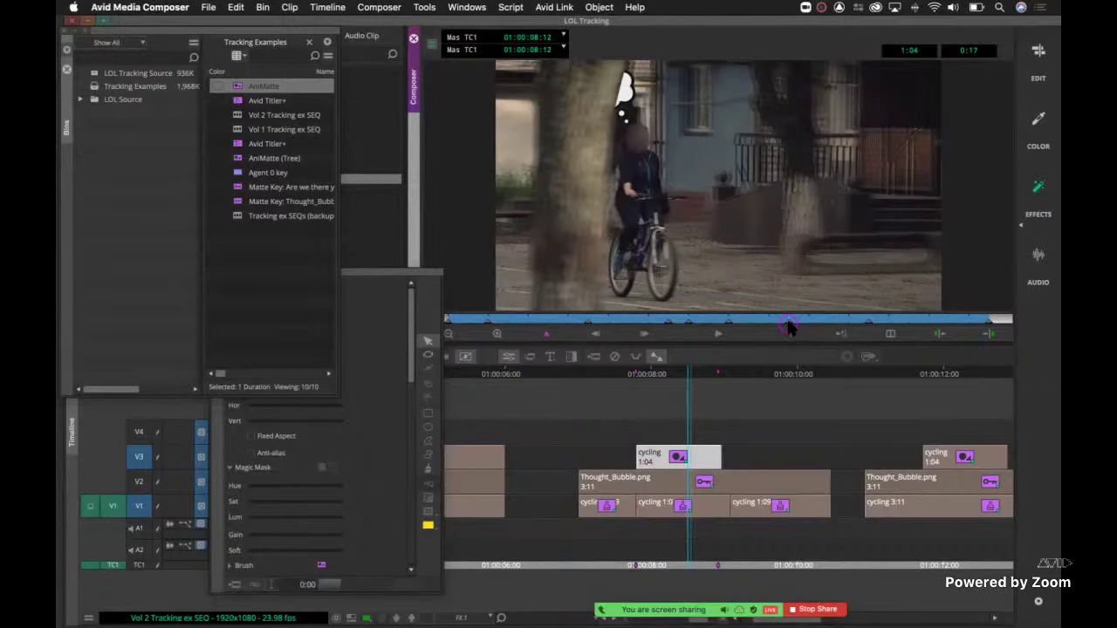
Step: Park on the 2A-1 INS (PLATE) phone shot and open its AniMatte settings, moved off the timeline
scroll(860, 476, right, 10)
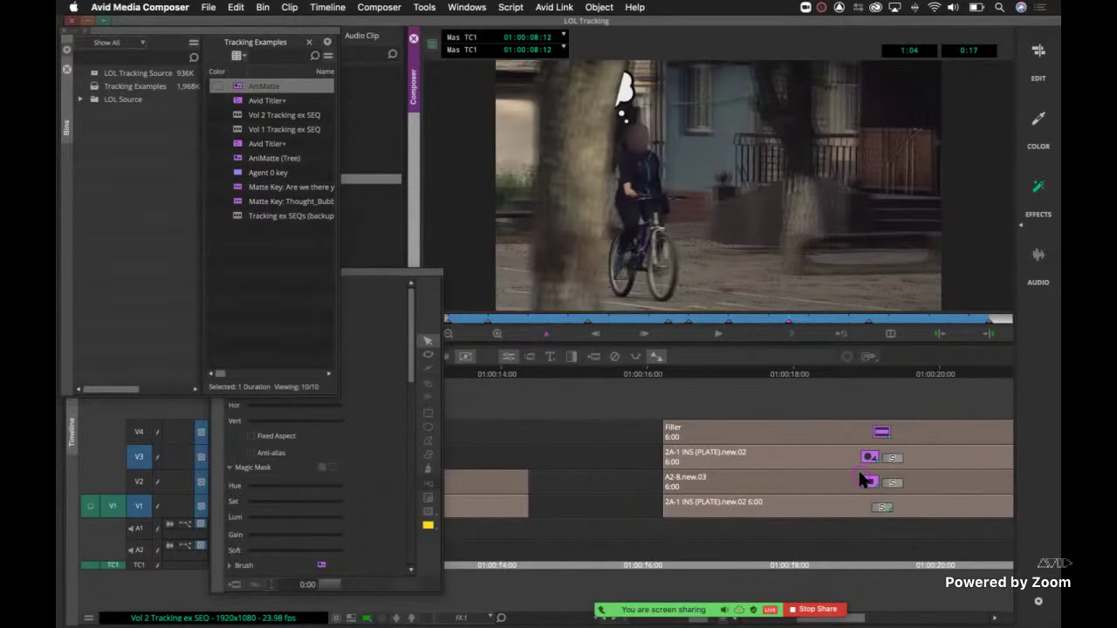
click(849, 454)
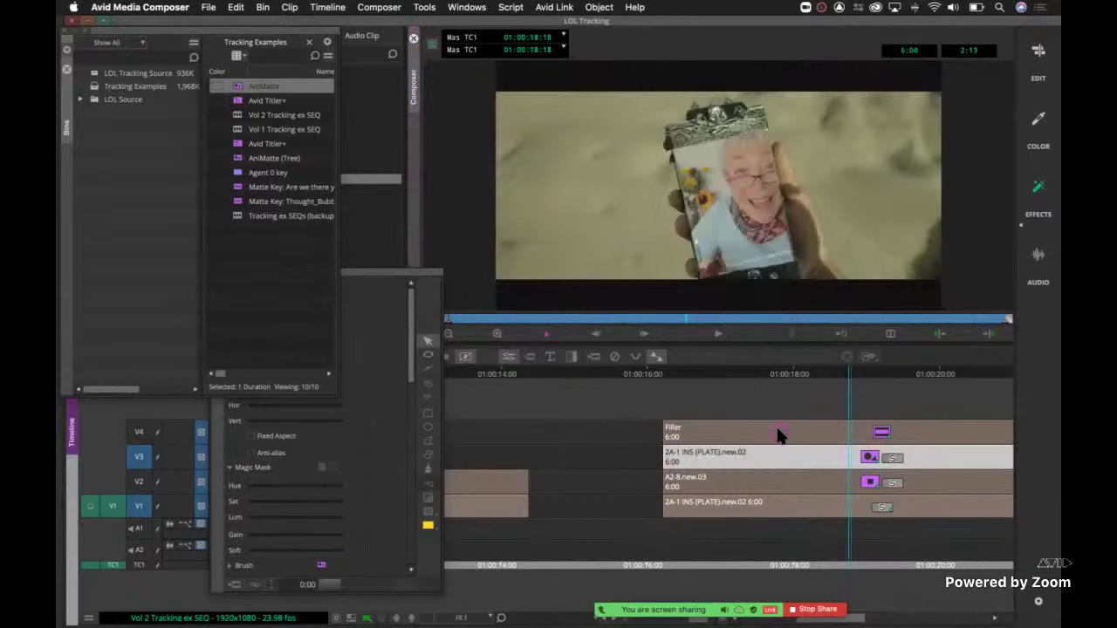
click(781, 519)
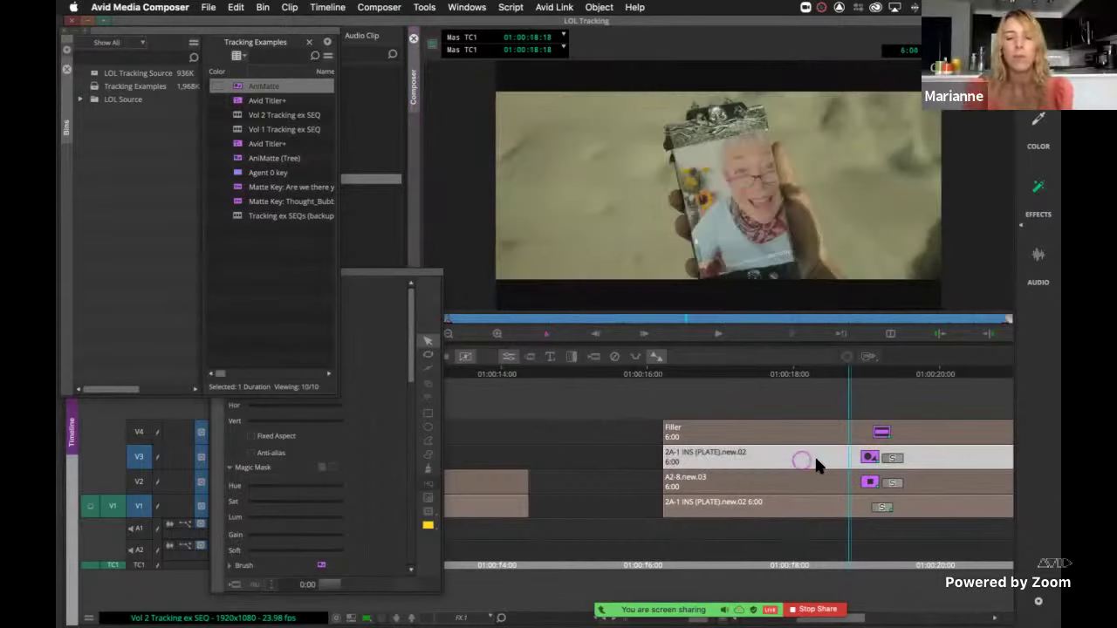
click(772, 445)
click(768, 458)
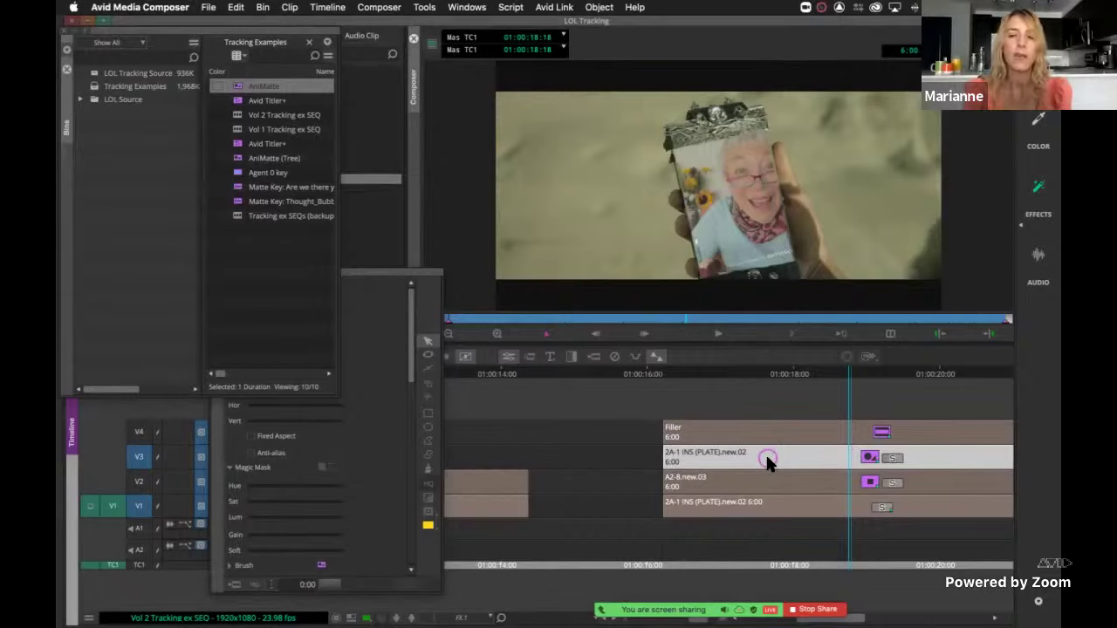
click(768, 462)
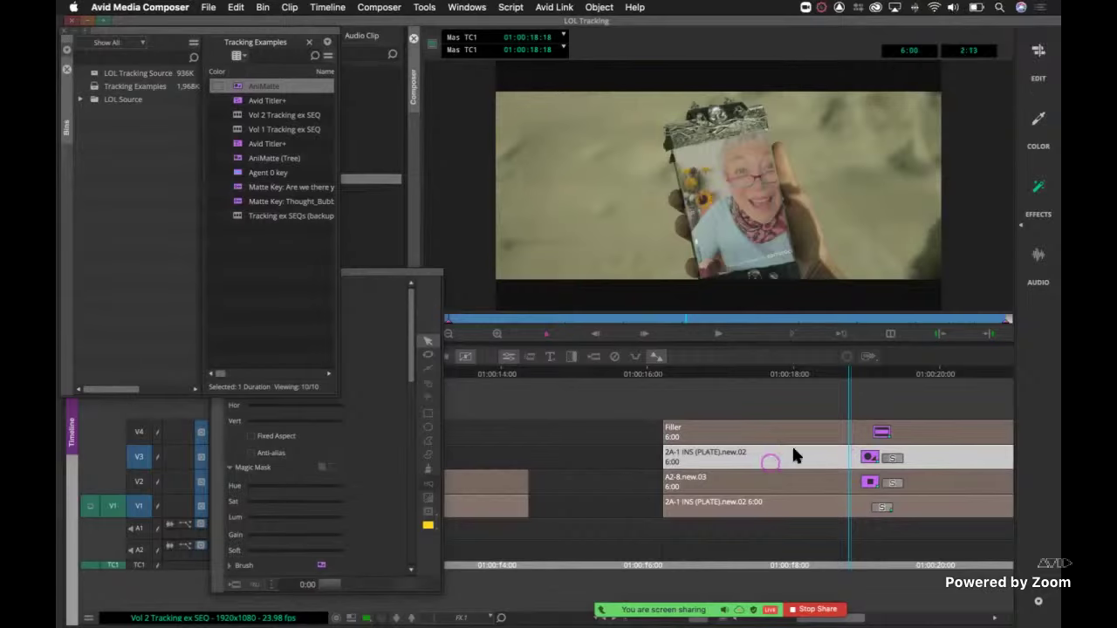
click(772, 433)
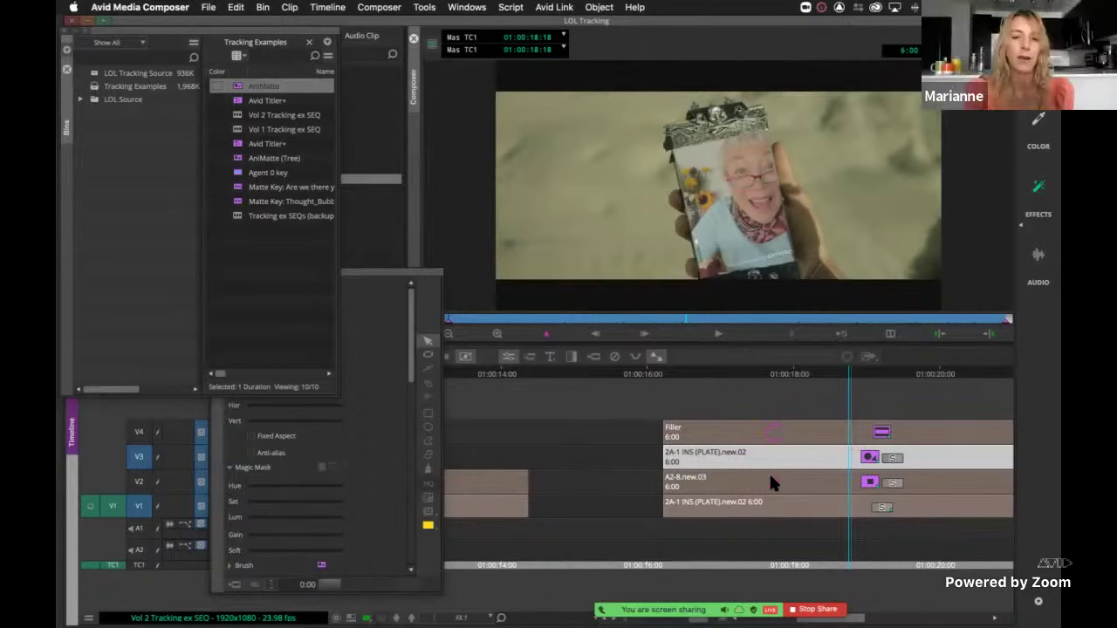
click(762, 454)
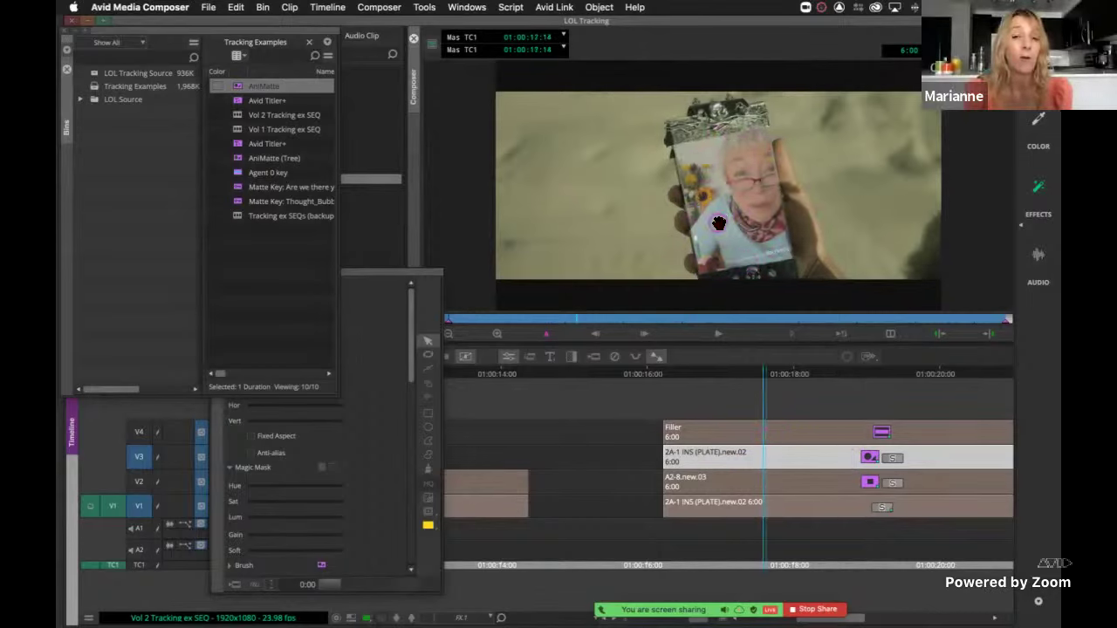
click(401, 277)
drag(402, 278, 472, 155)
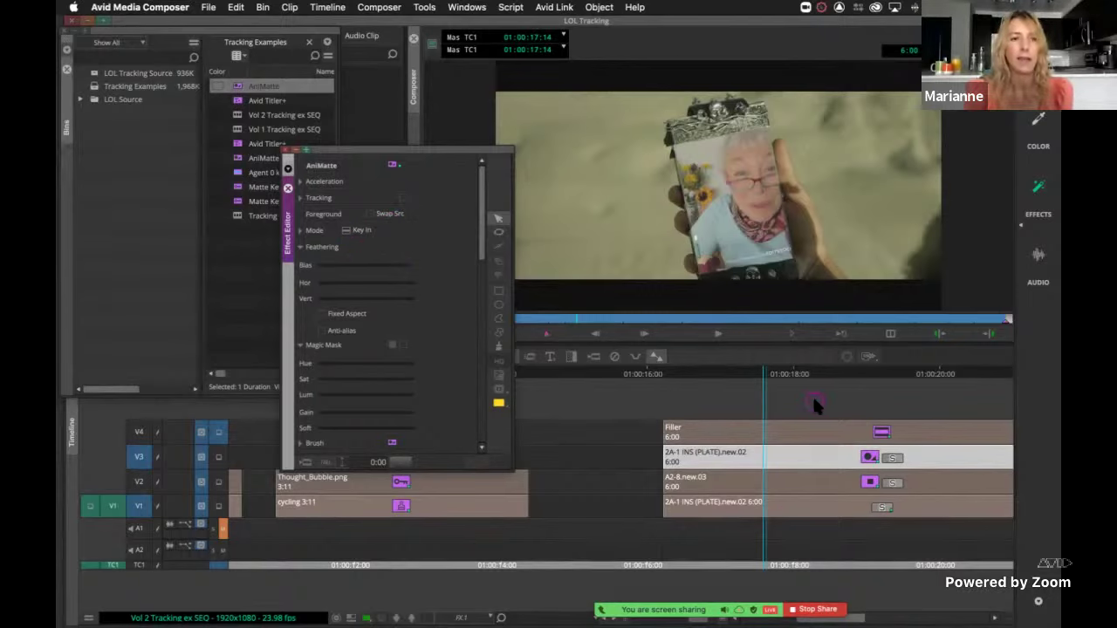
Step: Switch the phone AniMatte to Key Out and lower its opacity to 69
click(300, 231)
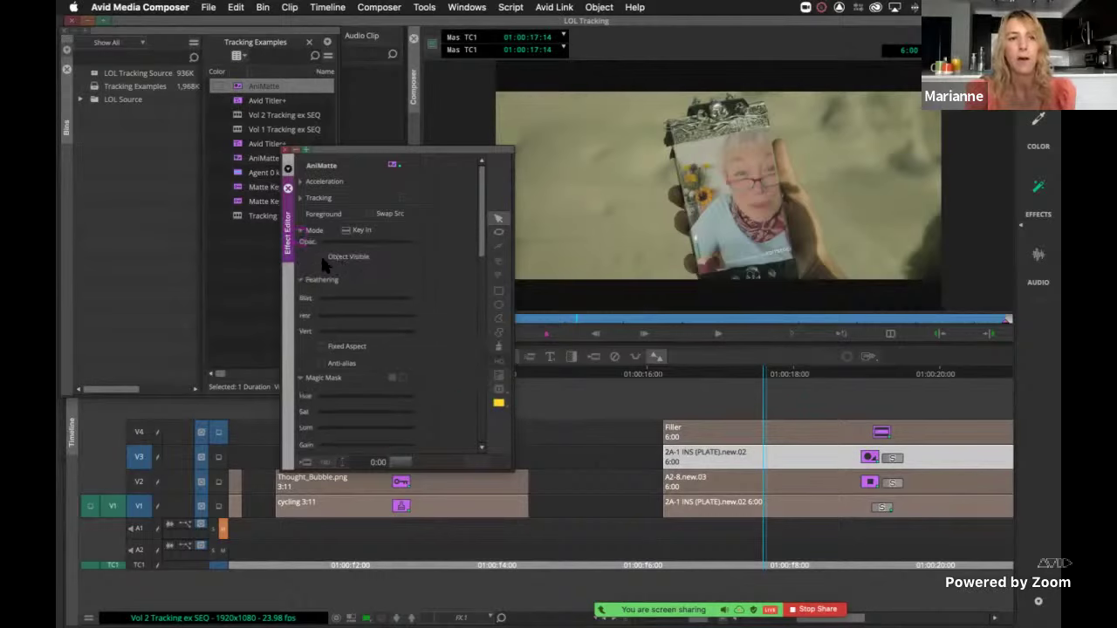
click(310, 251)
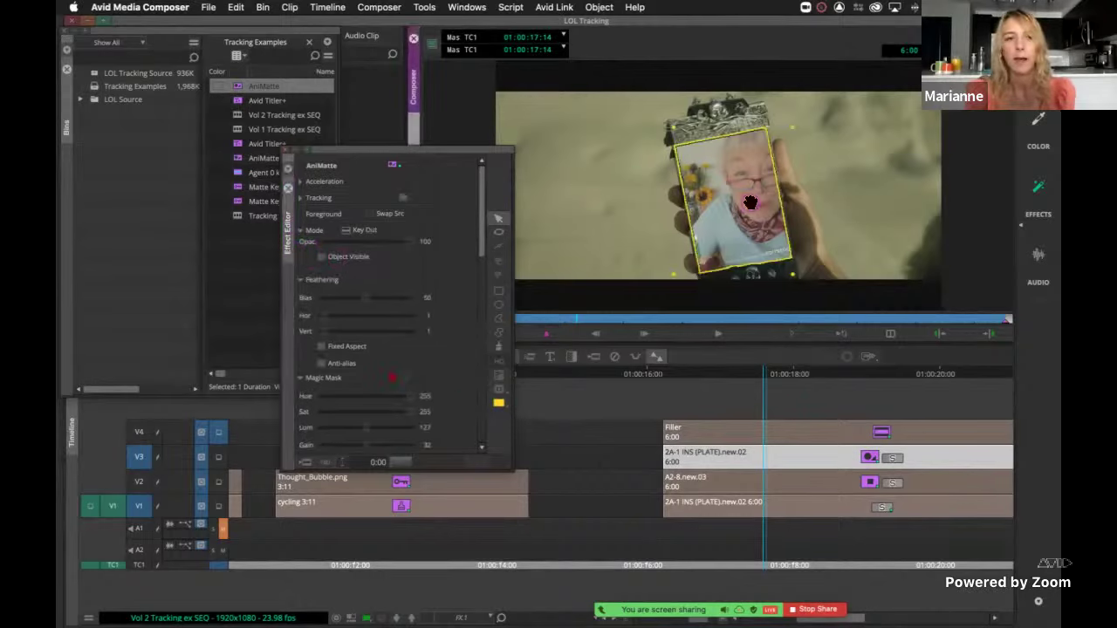
drag(410, 243, 383, 242)
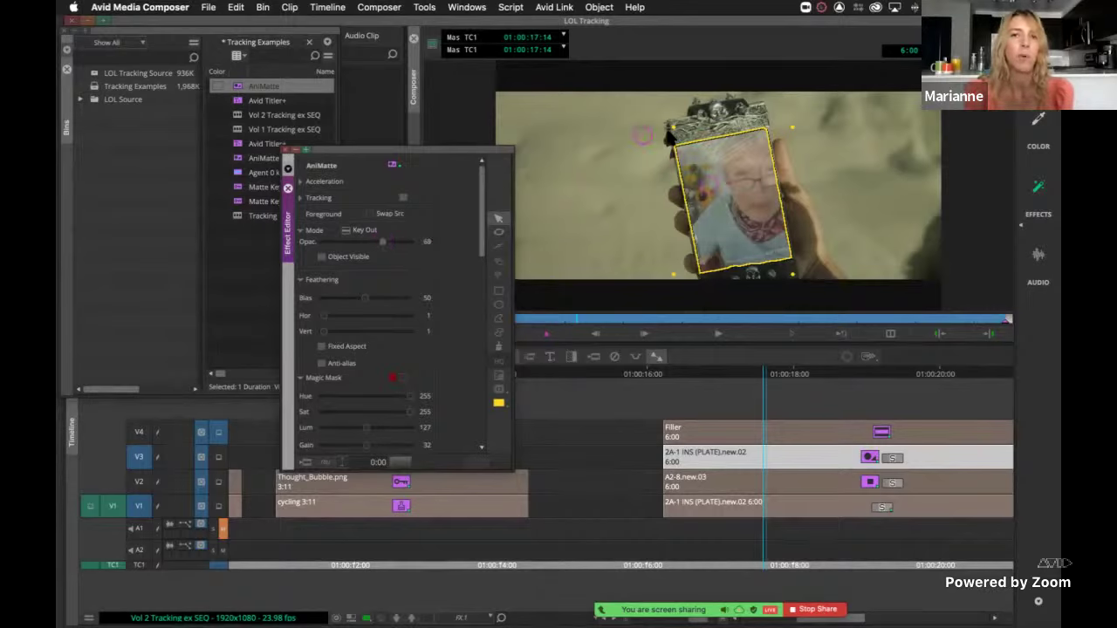
click(796, 290)
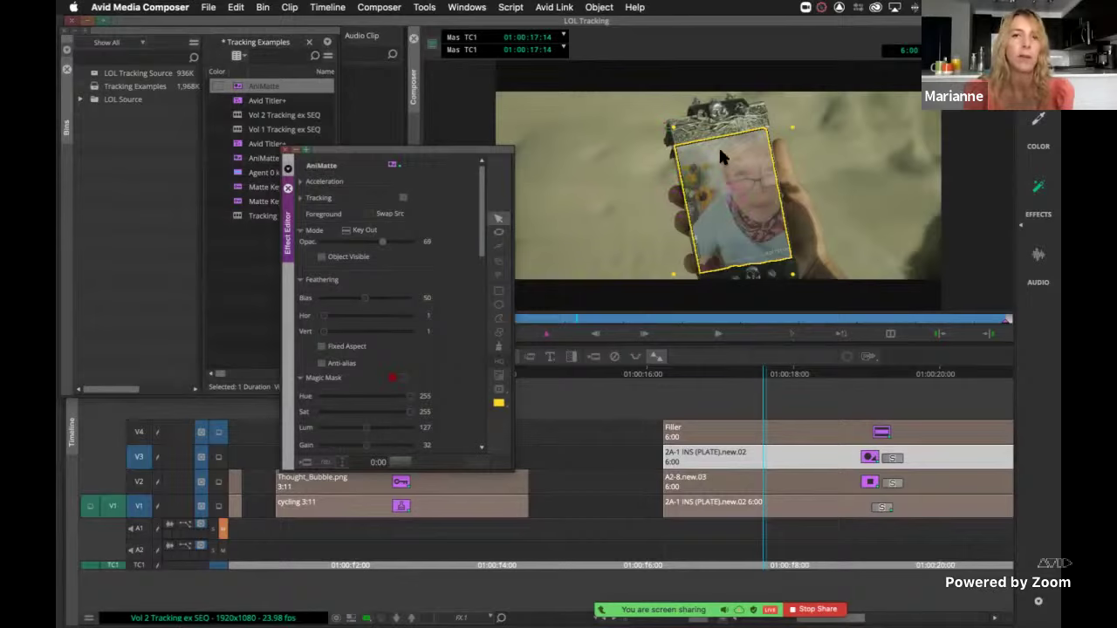
click(738, 172)
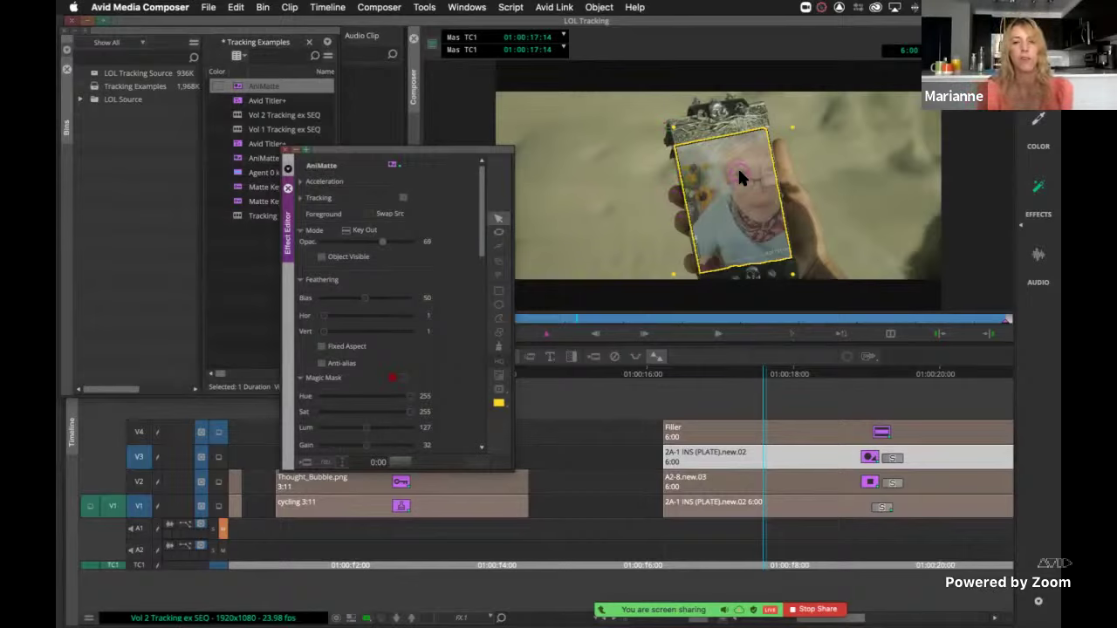